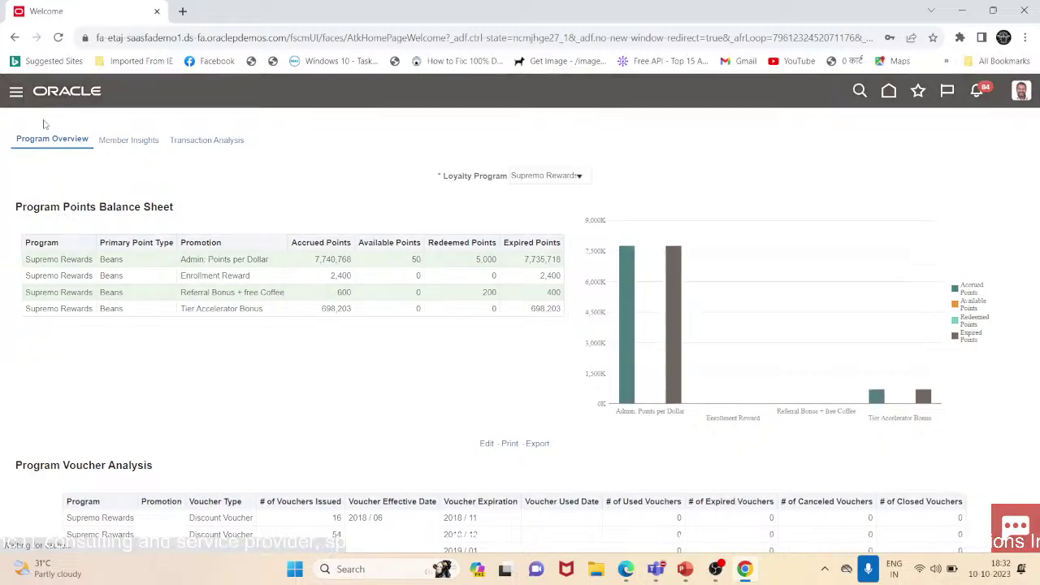
- Open Reports and Analytics from the Tools group of the application navigator
click(17, 91)
scroll(92, 325, down, 10)
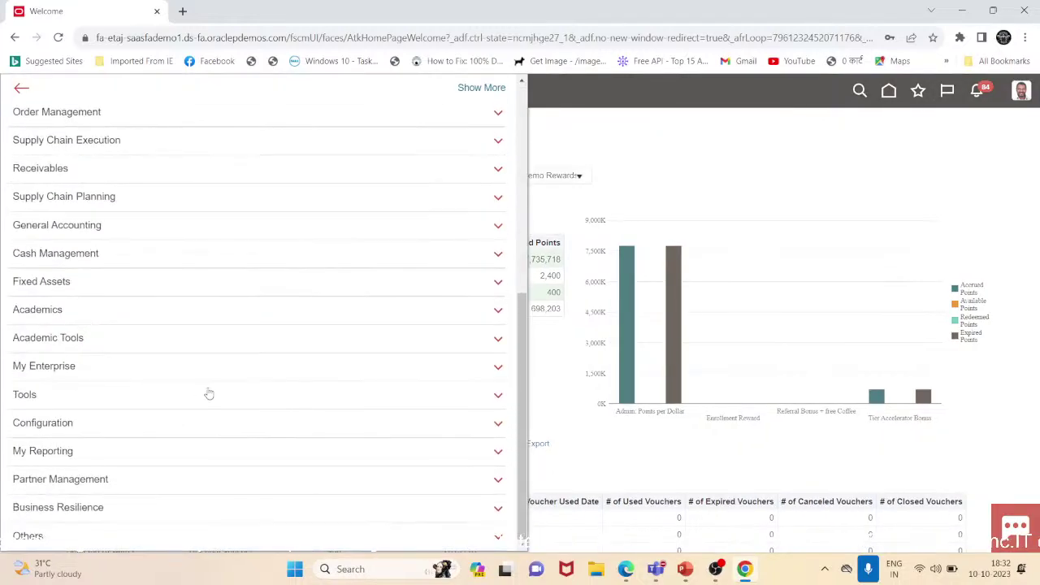
click(208, 394)
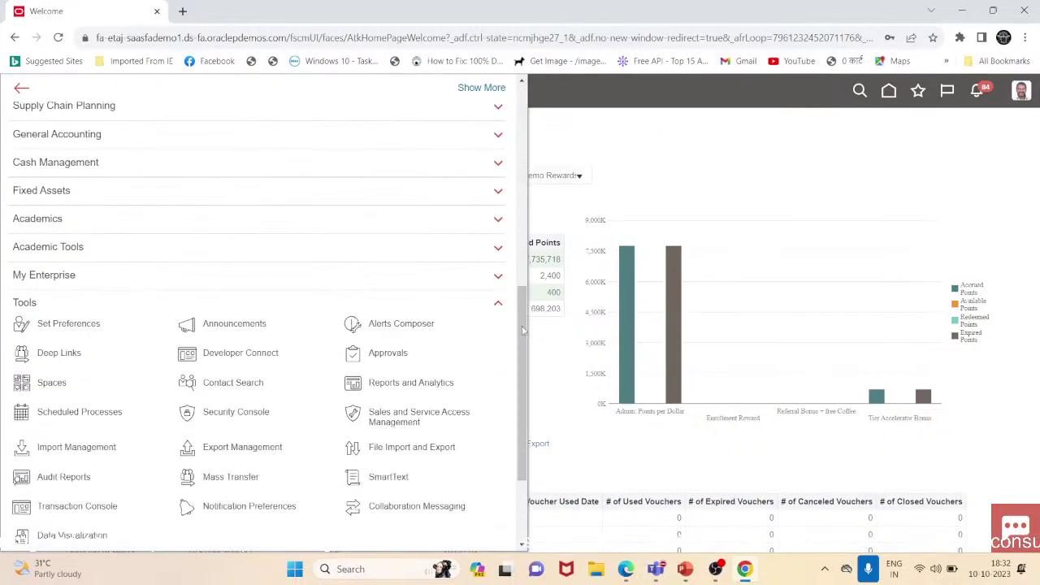
drag(523, 328, 523, 349)
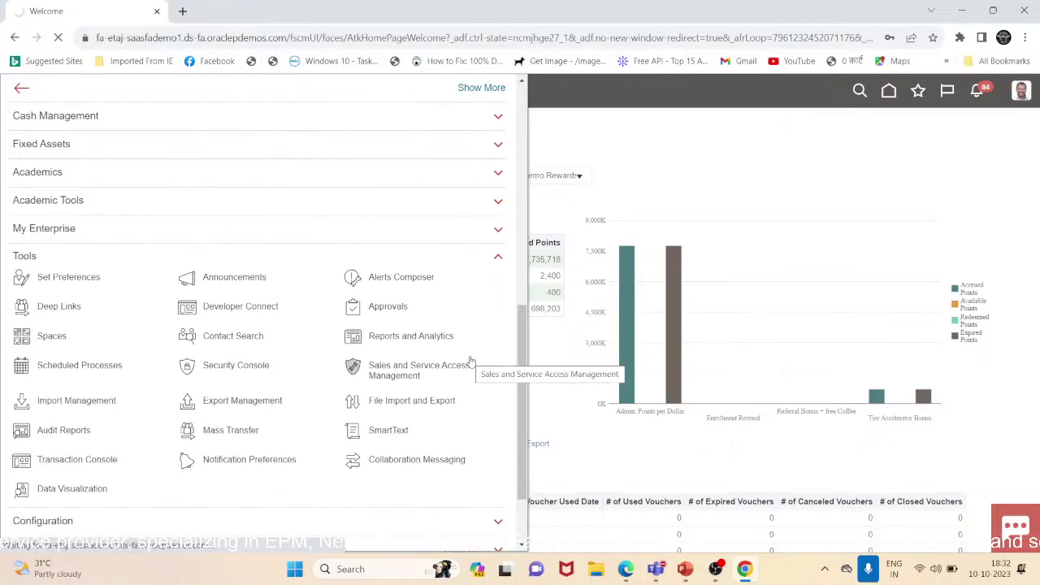
click(410, 336)
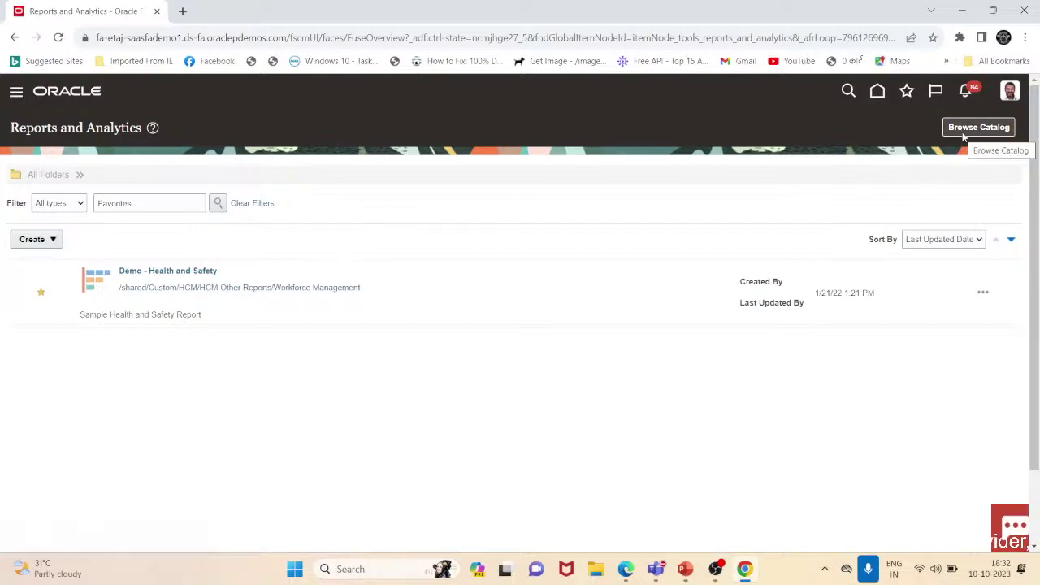
drag(286, 37, 93, 51)
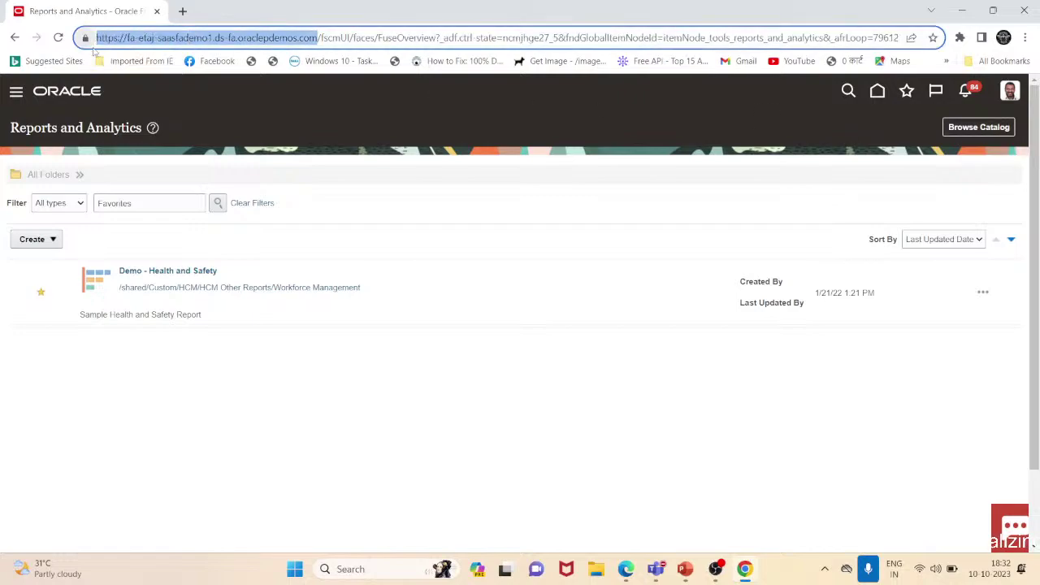
key(ctrl+v)
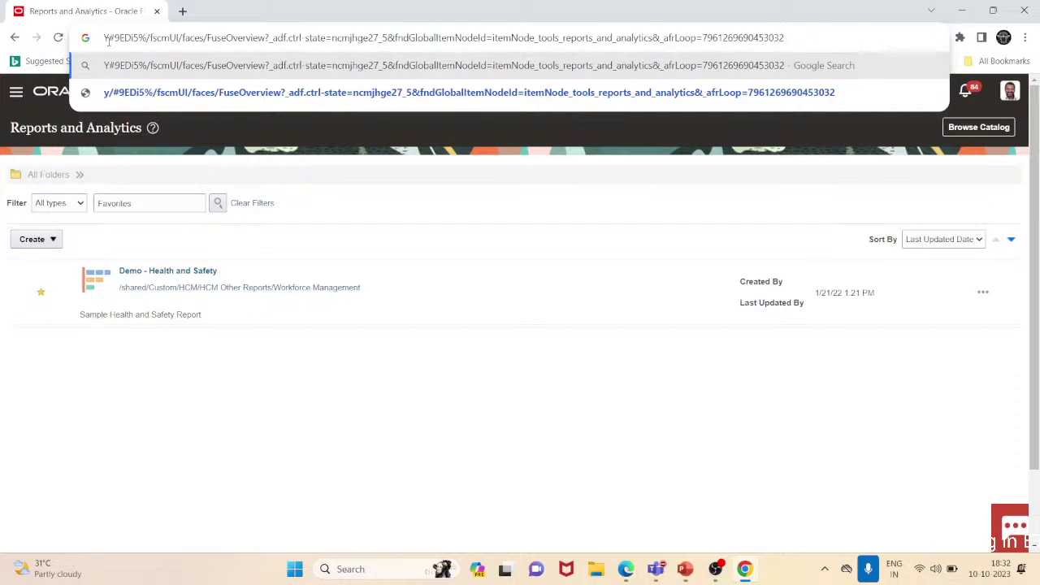
click(198, 133)
click(128, 46)
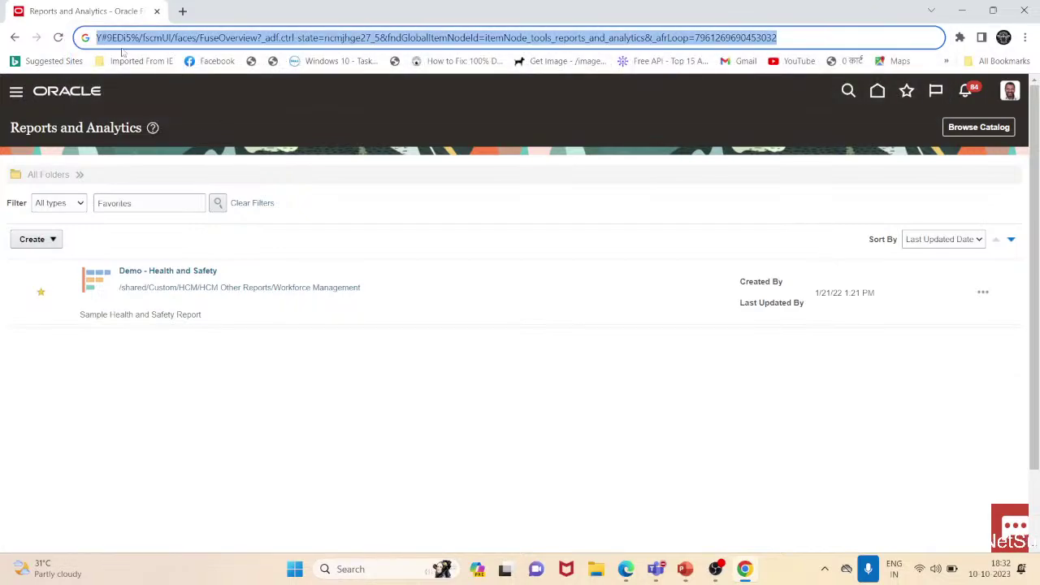
key(ctrl+z)
- Copy the site's base address, load it with /analytics appended in a new browser tab, and go to the Catalog there
key(ctrl+c)
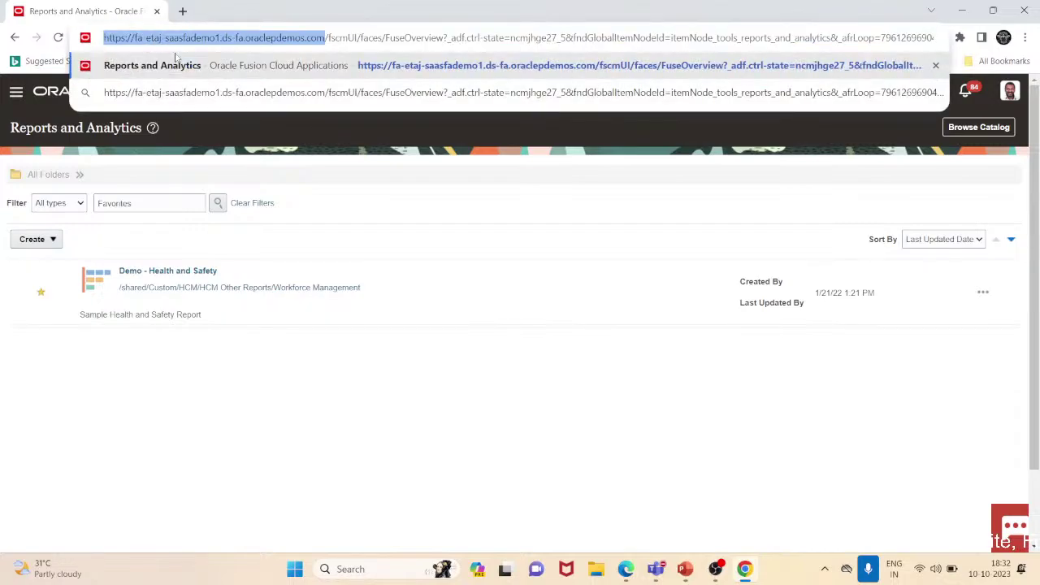
click(182, 11)
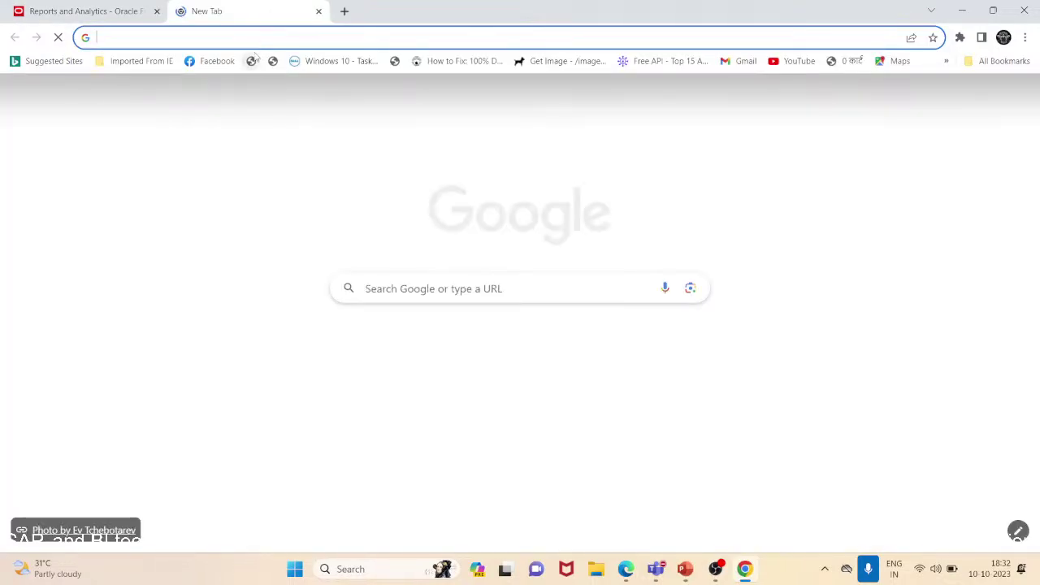
key(ctrl+v)
text(an)
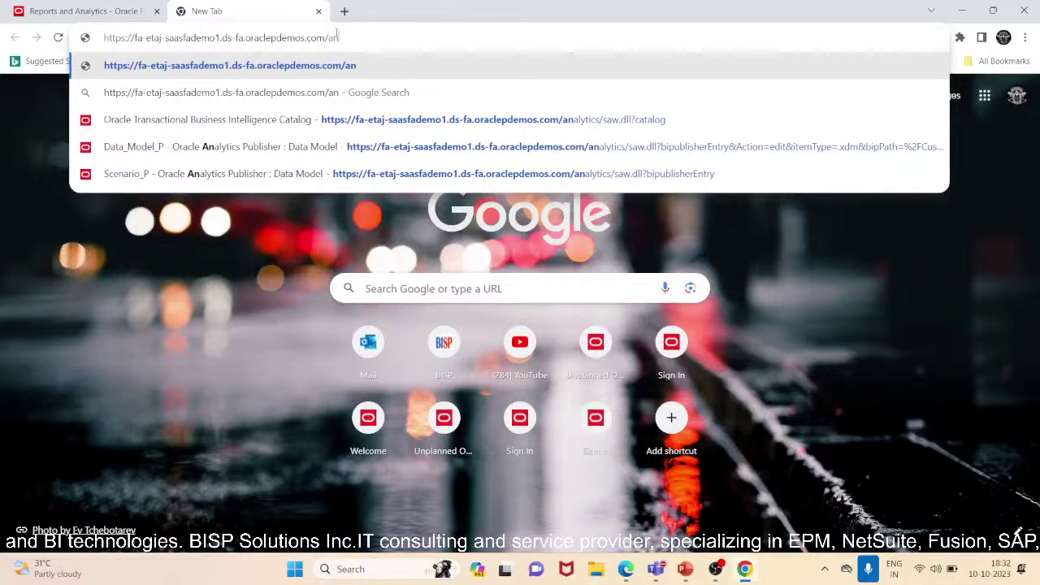
text(alytics)
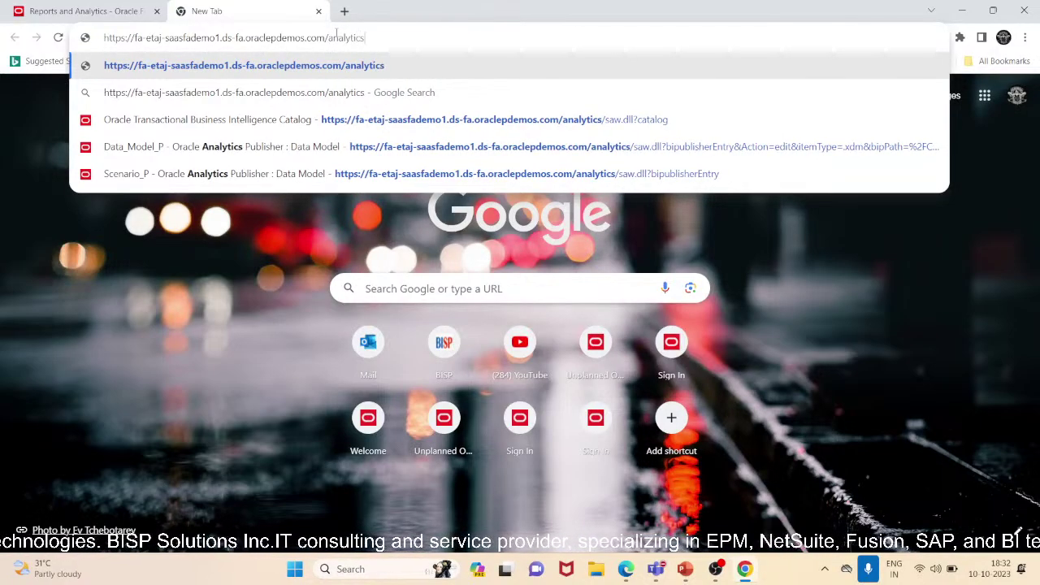
key(Return)
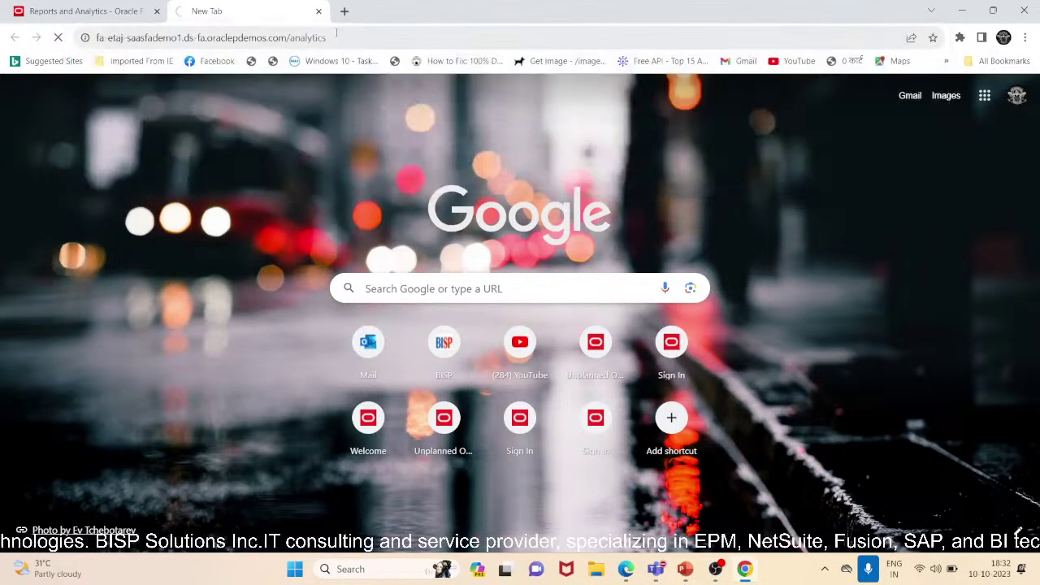
click(82, 11)
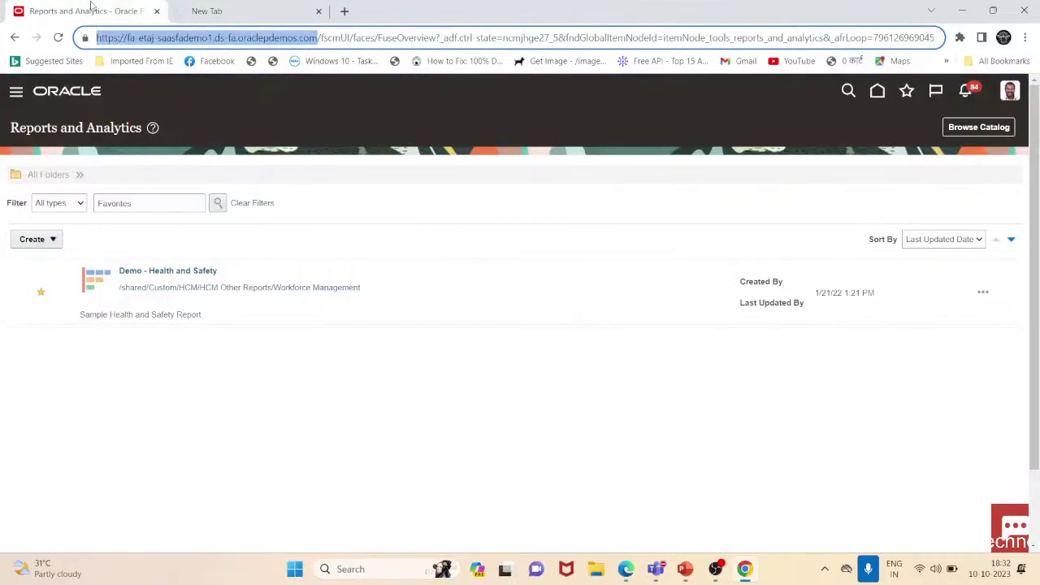
click(218, 18)
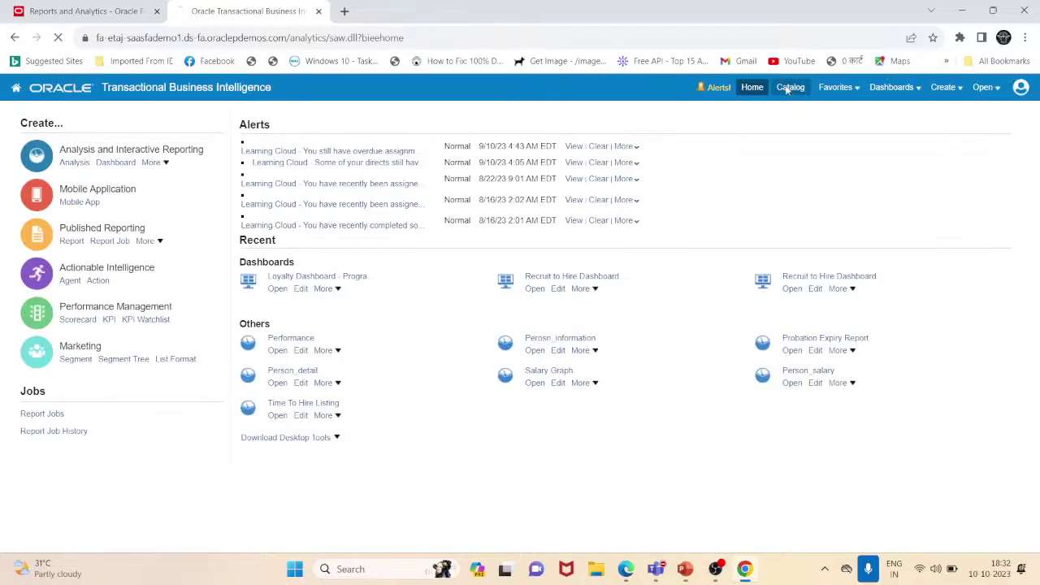
click(788, 88)
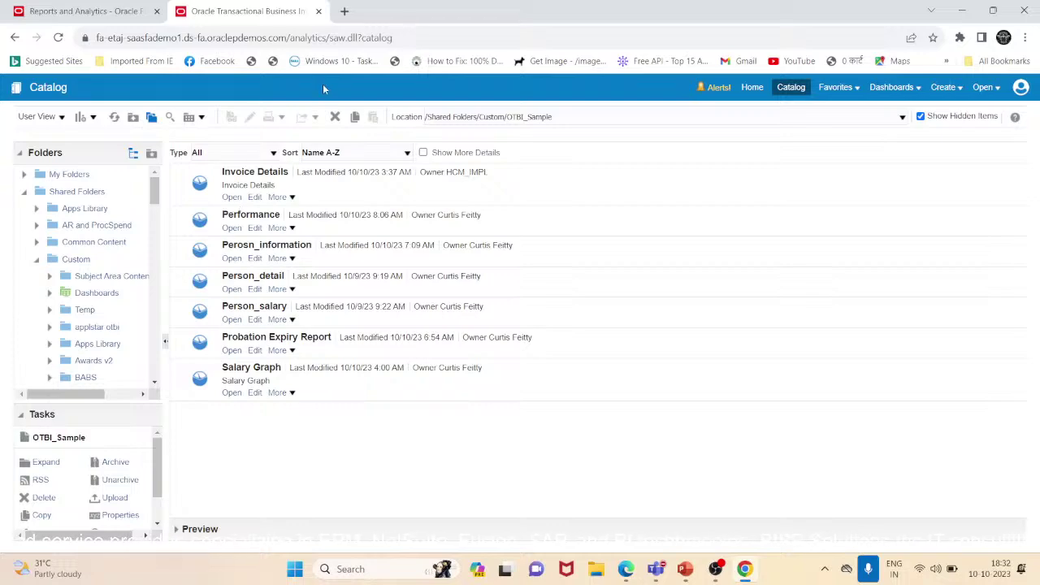
- Browse the catalog from the Reports and Analytics page and create a folder named BISP under Shared Folders/Custom
click(113, 11)
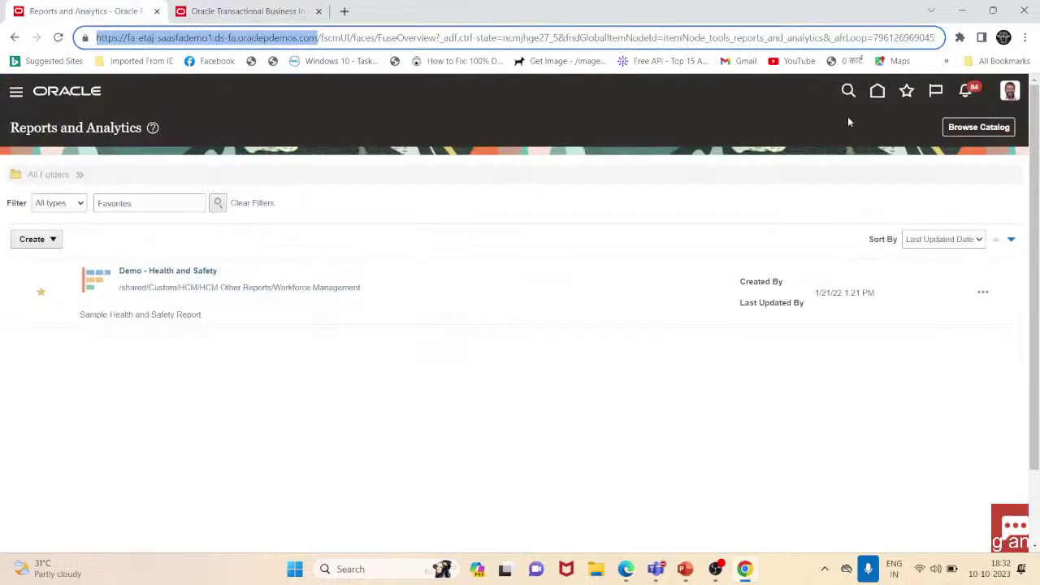
click(979, 127)
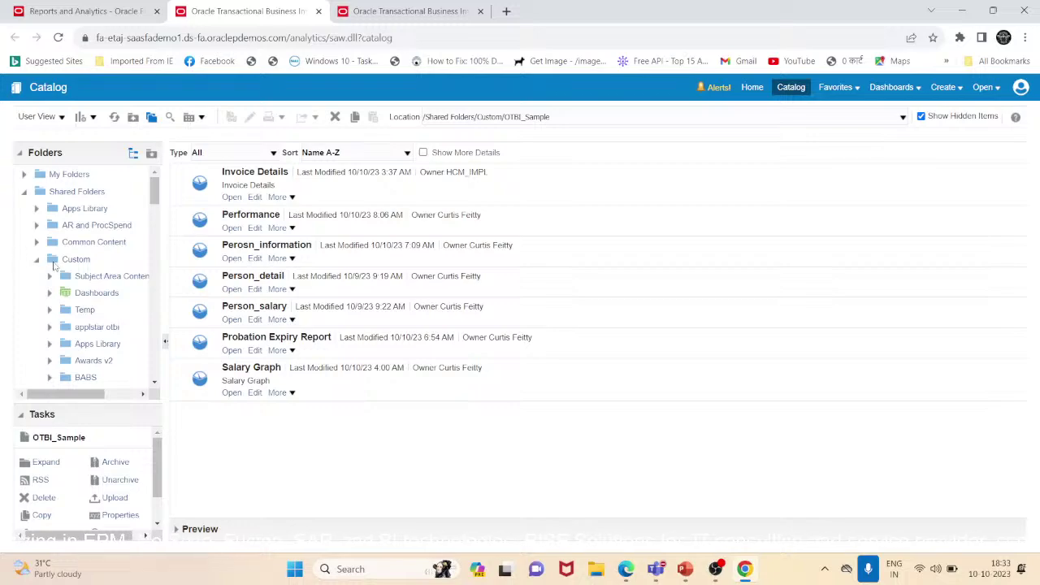
click(78, 260)
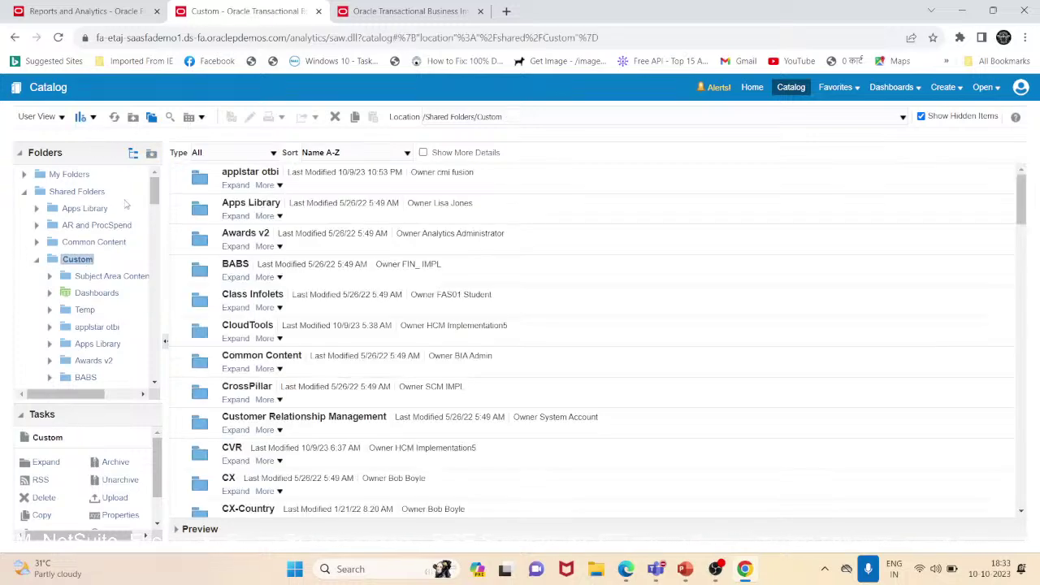
click(92, 116)
click(102, 143)
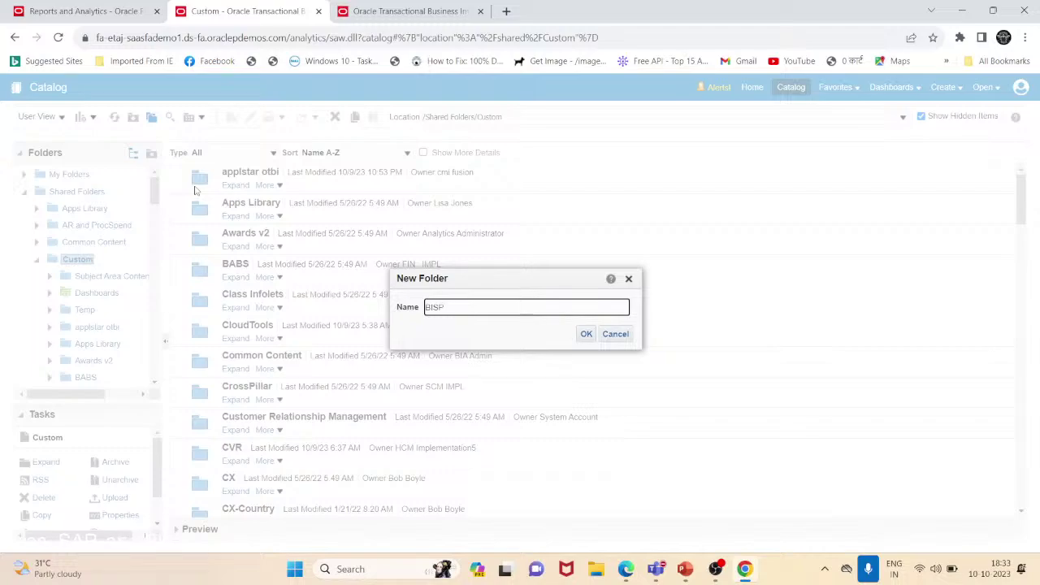
key(Return)
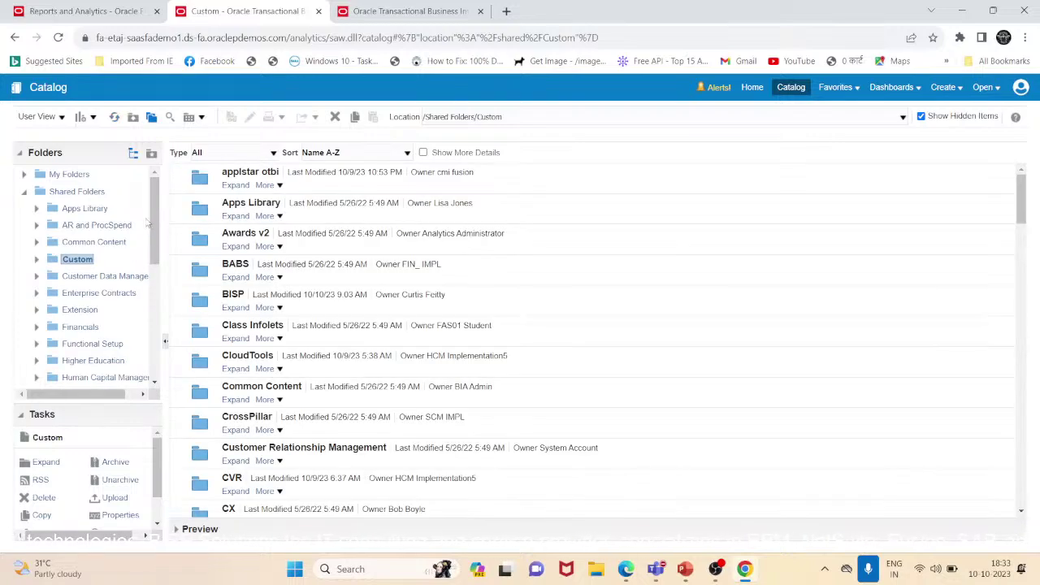
- Expand the Custom folder in the folder tree and open its BISP subfolder
click(36, 260)
scroll(97, 244, down, 3)
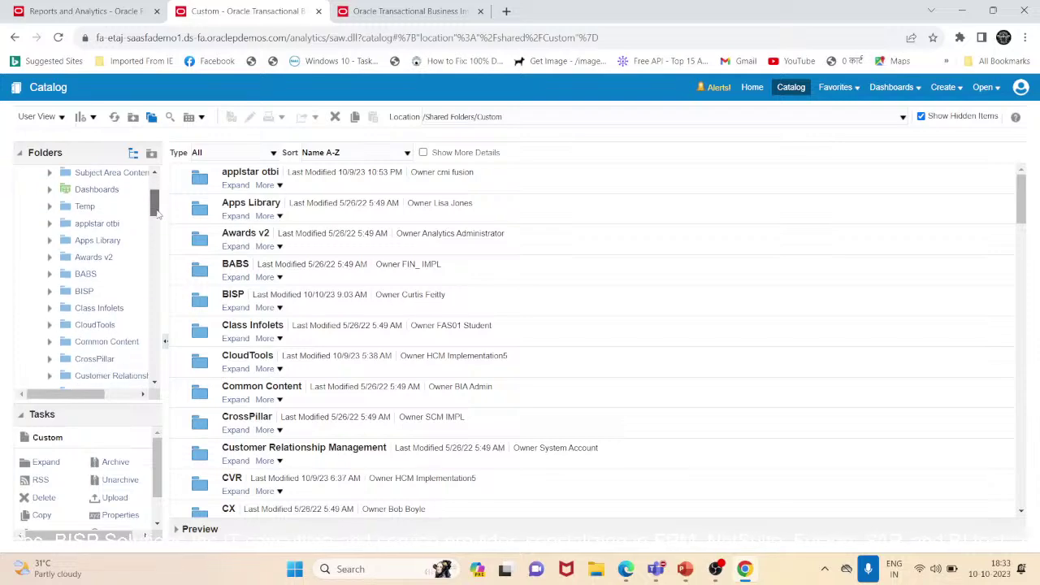
click(85, 246)
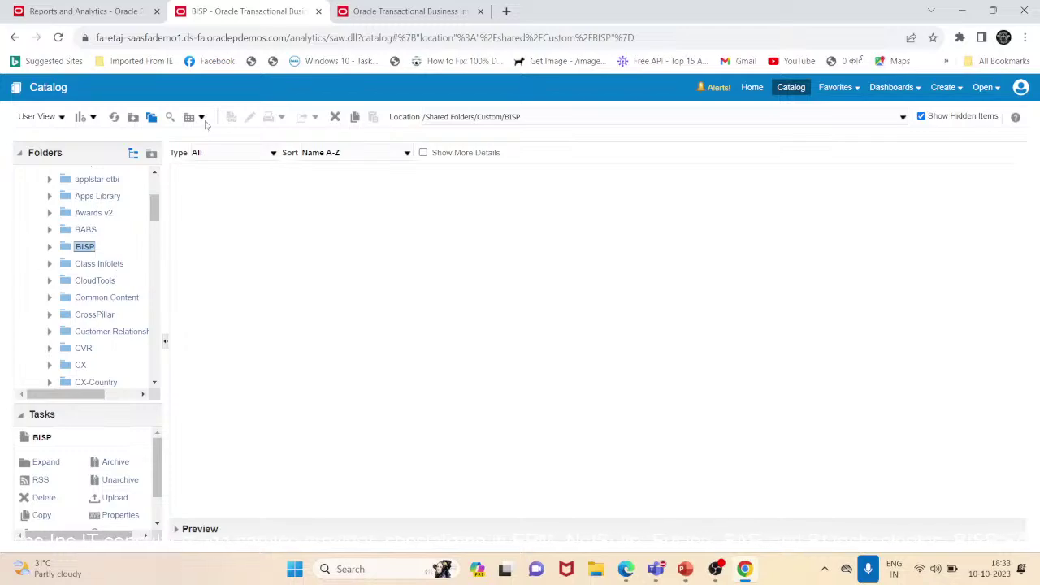
- Create a new analysis based on the Compensation - Workforce Assignment Salary Real Time subject area
click(83, 117)
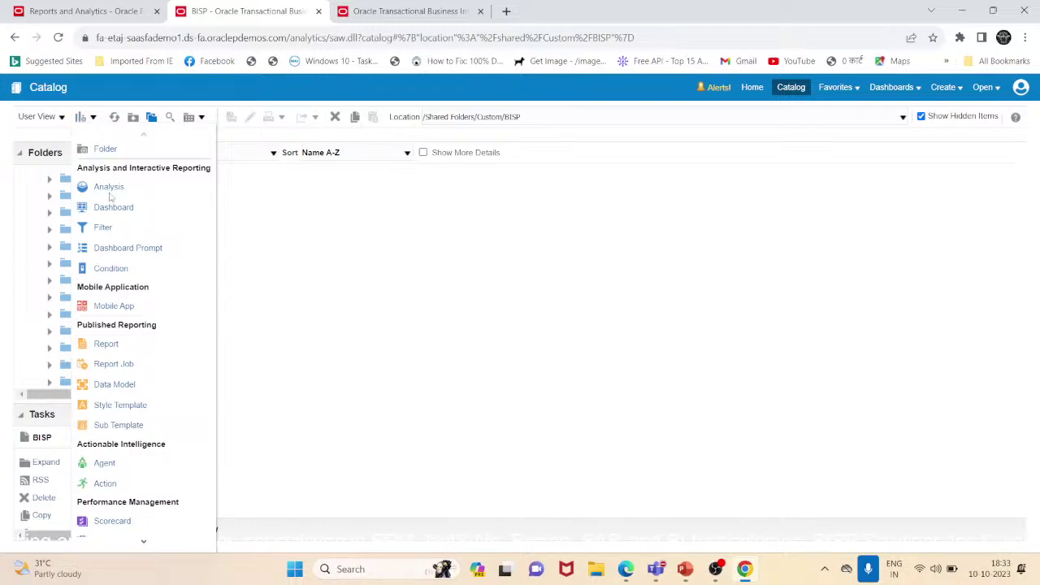
click(800, 248)
click(947, 89)
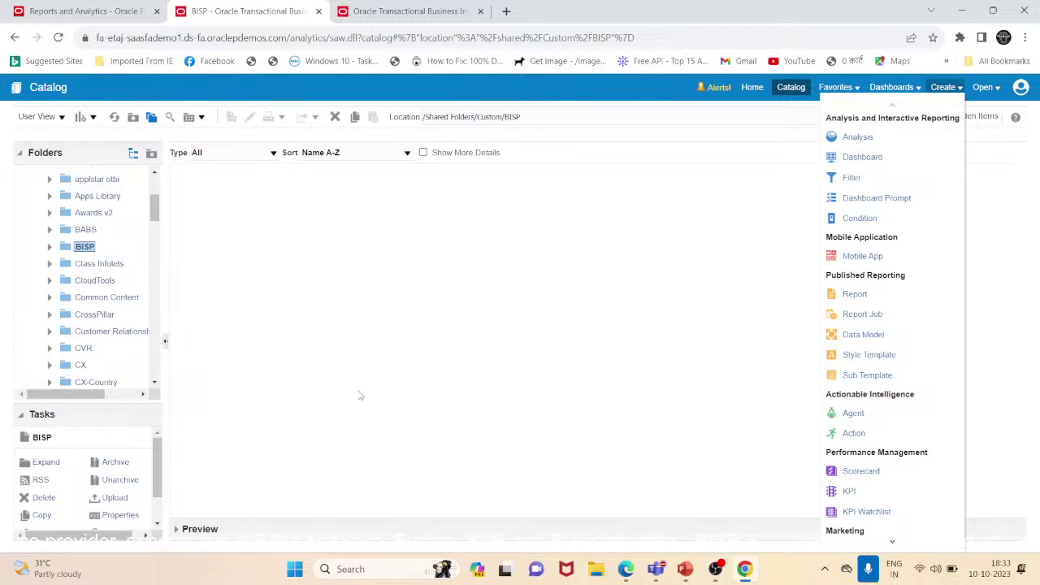
click(855, 138)
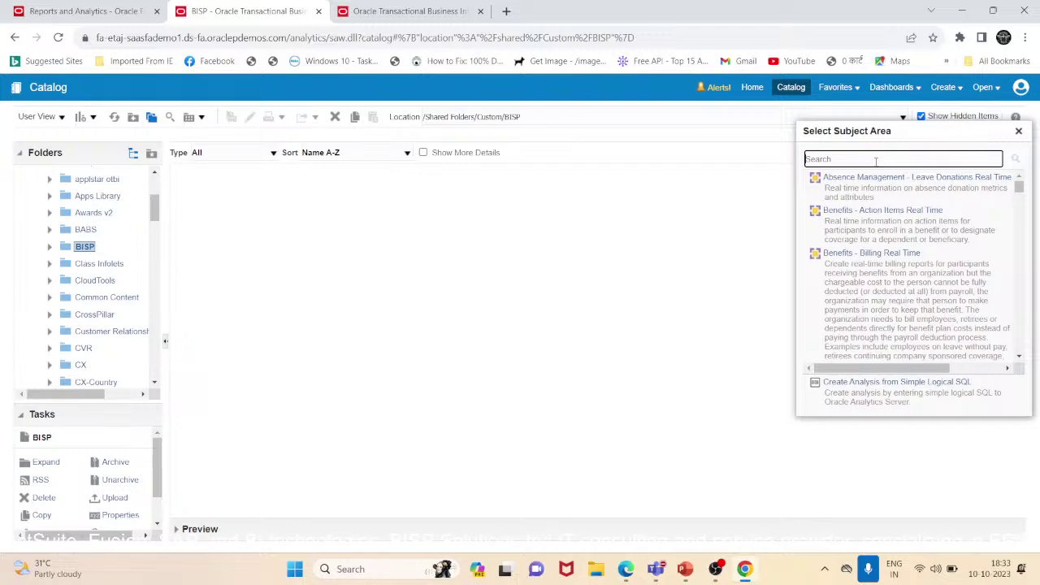
text(compensation)
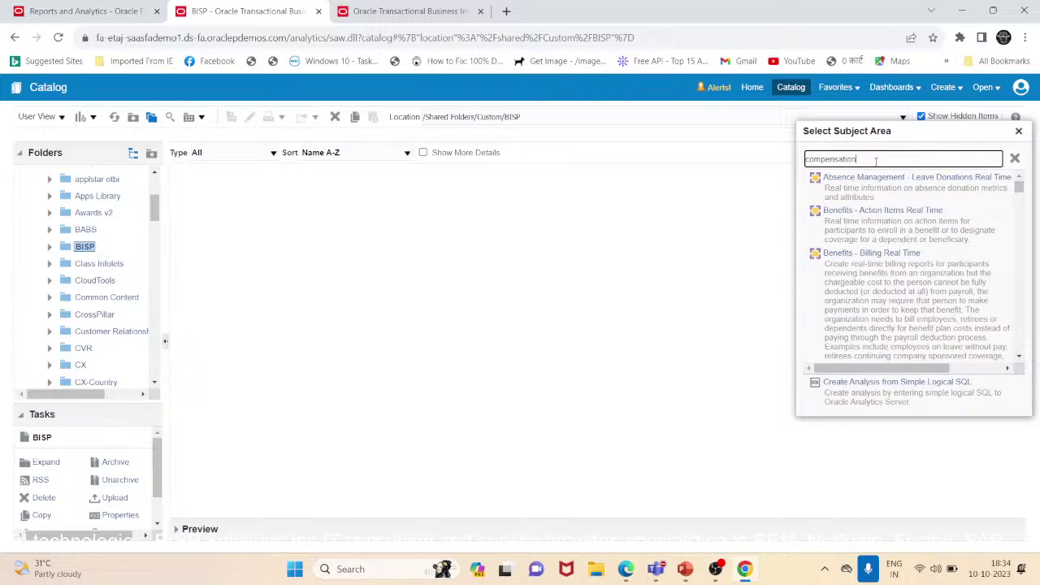
scroll(897, 211, down, 6)
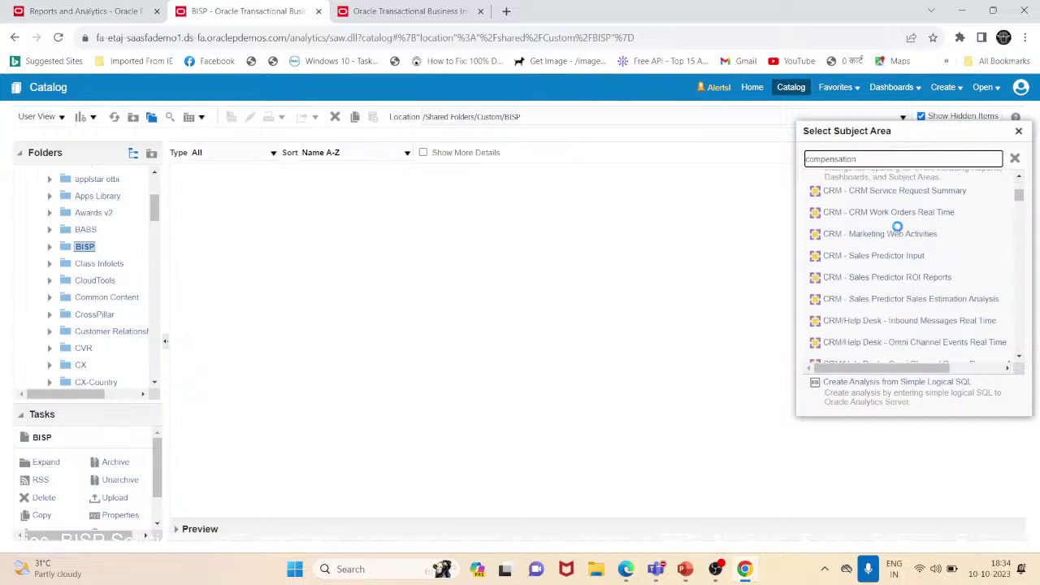
scroll(897, 227, down, 10)
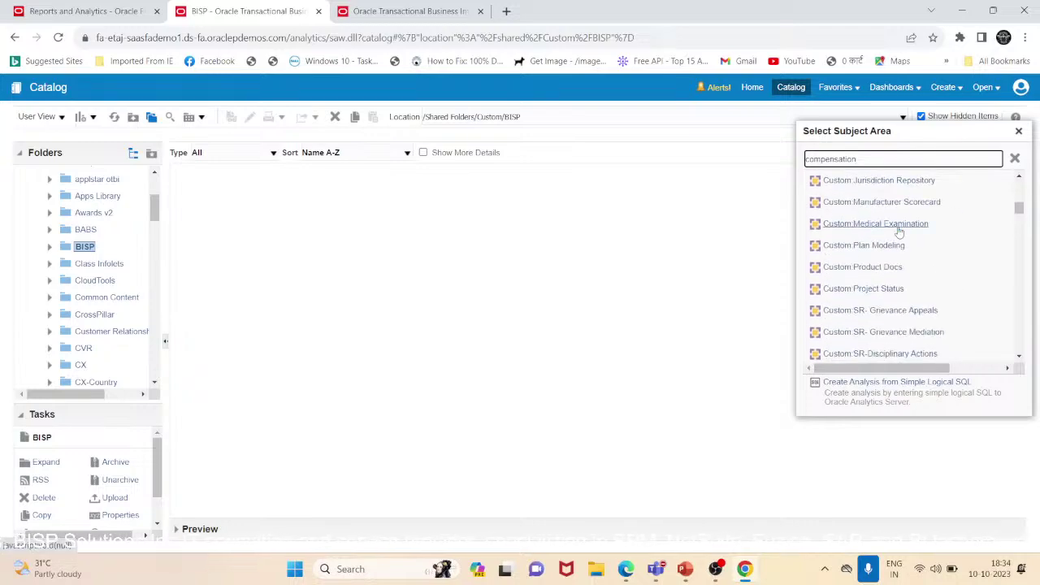
scroll(898, 231, up, 5)
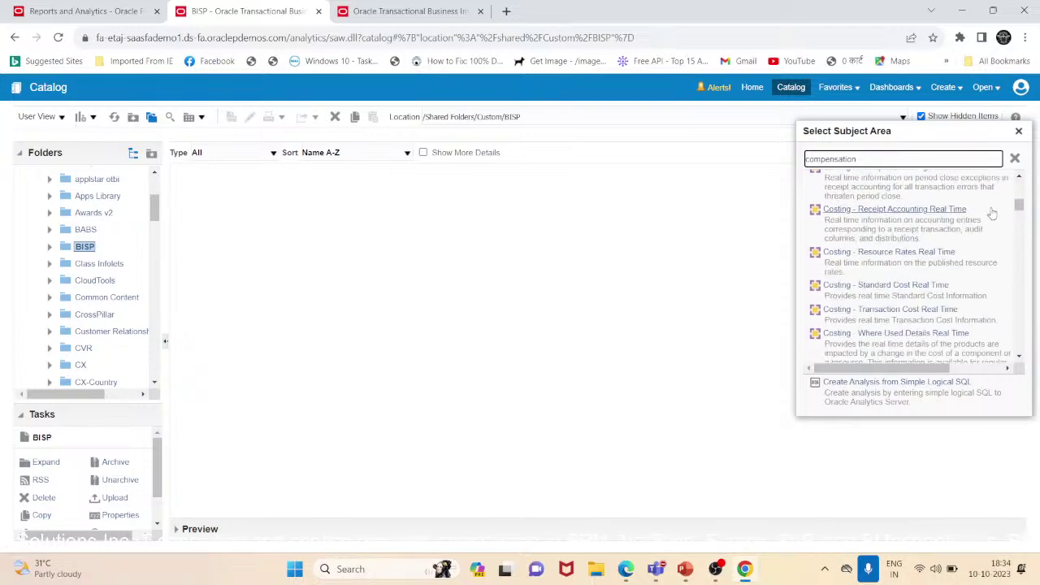
scroll(1018, 203, up, 5)
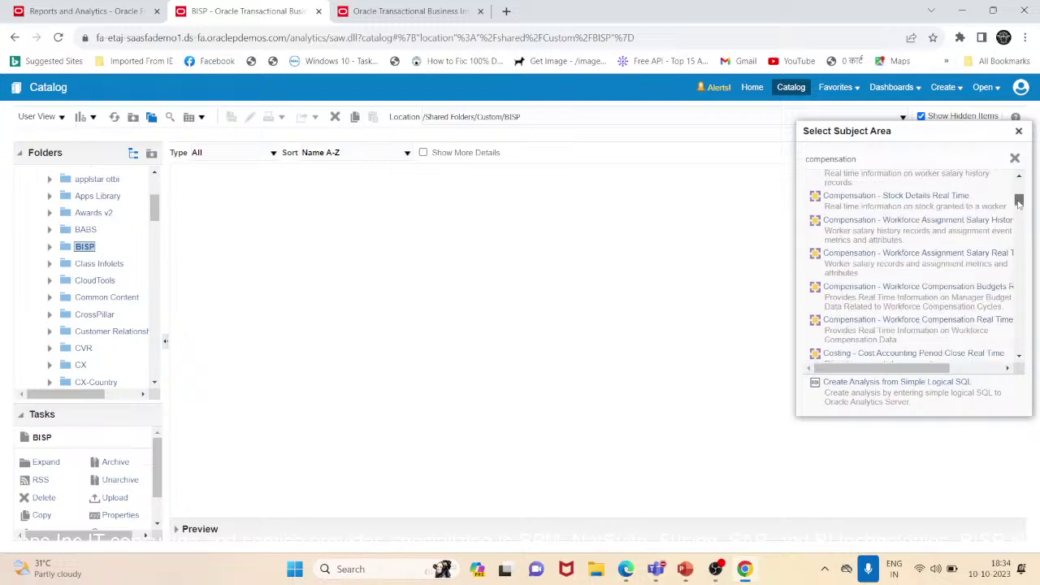
click(932, 260)
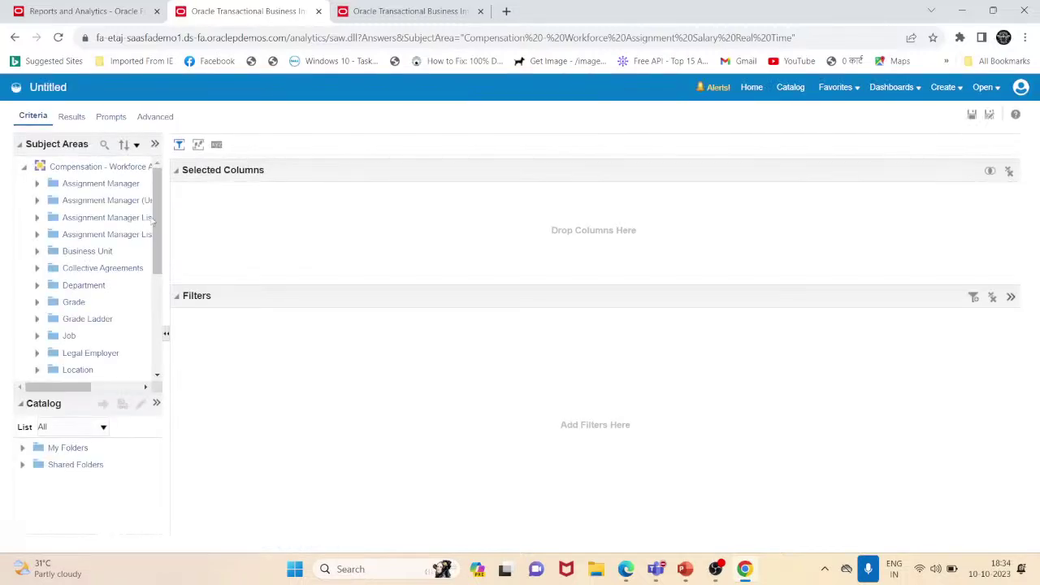
- Add the Name column from the Worker folder to the analysis's selected columns
drag(153, 213, 160, 342)
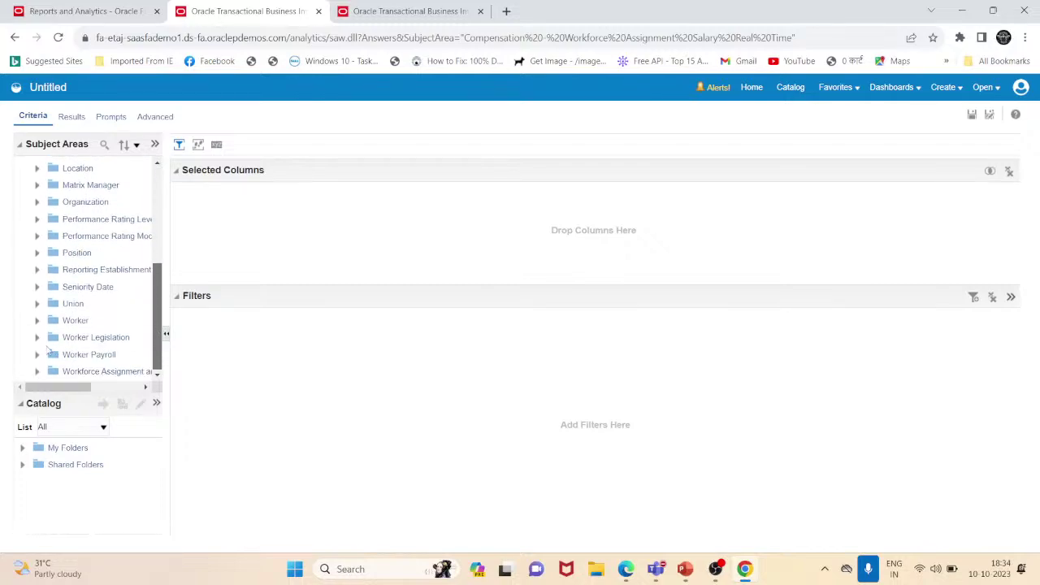
click(37, 321)
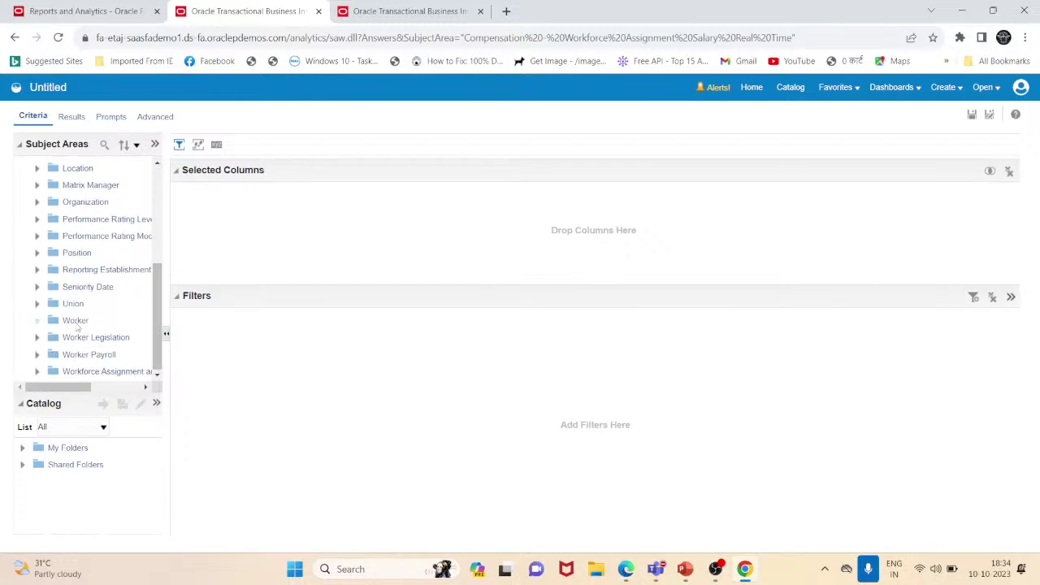
click(158, 210)
drag(157, 216, 162, 282)
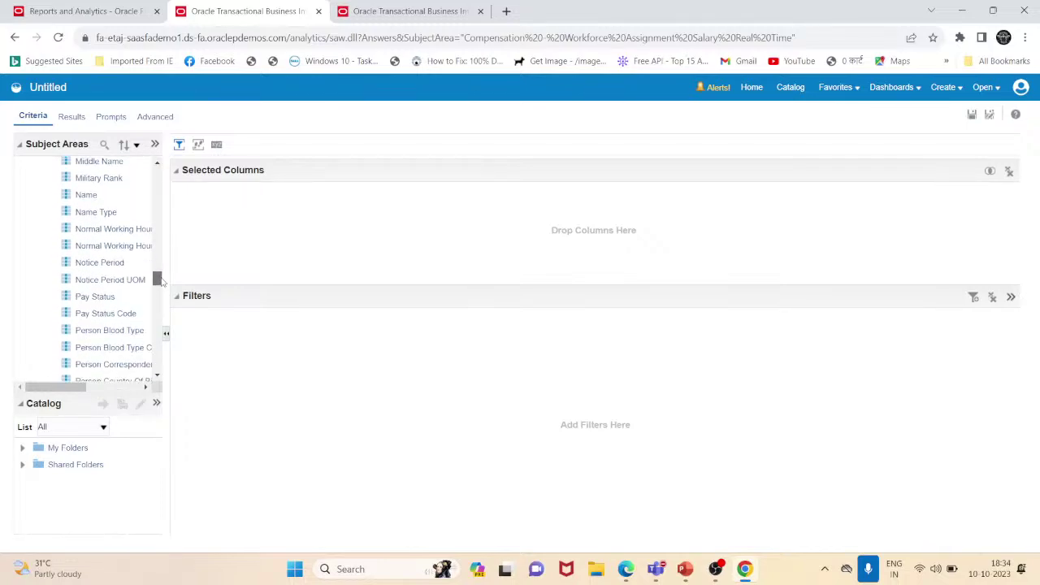
scroll(96, 241, up, 2)
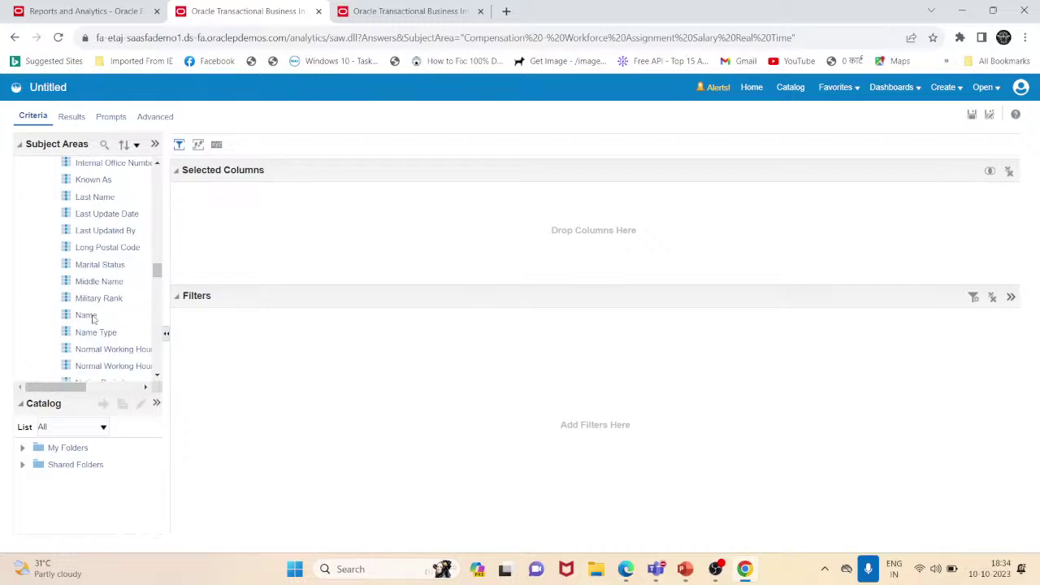
click(90, 316)
drag(95, 317, 250, 218)
drag(300, 254, 292, 261)
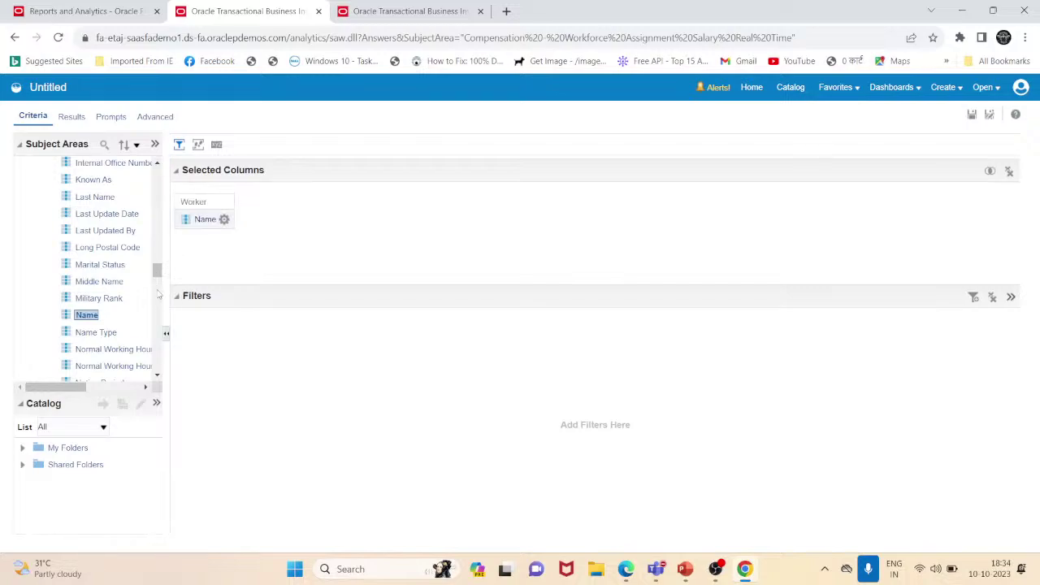
- Add the Payroll Frequency column from the Worker Payroll folder after the Name column
drag(159, 274, 161, 372)
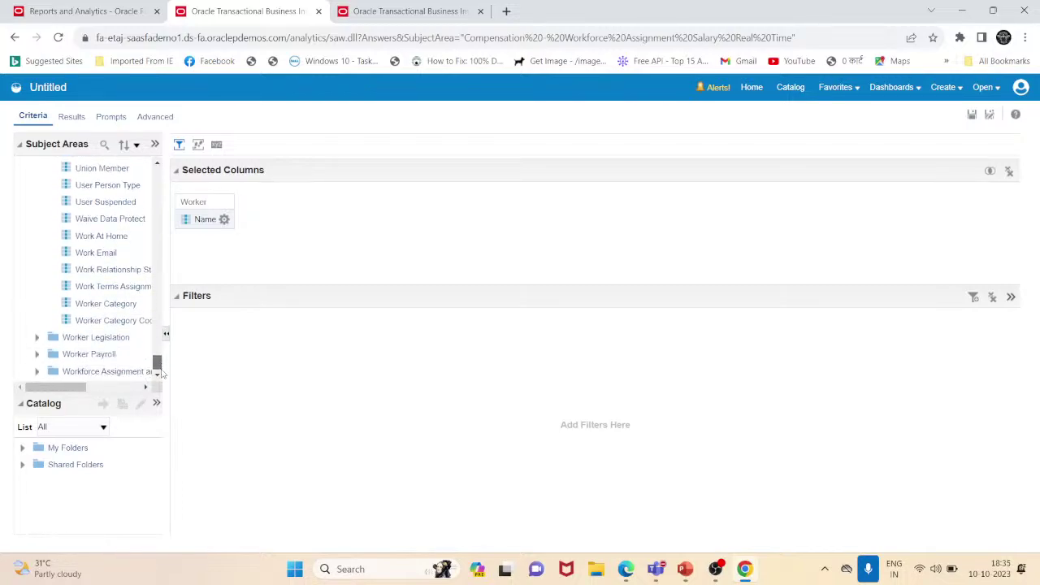
click(36, 354)
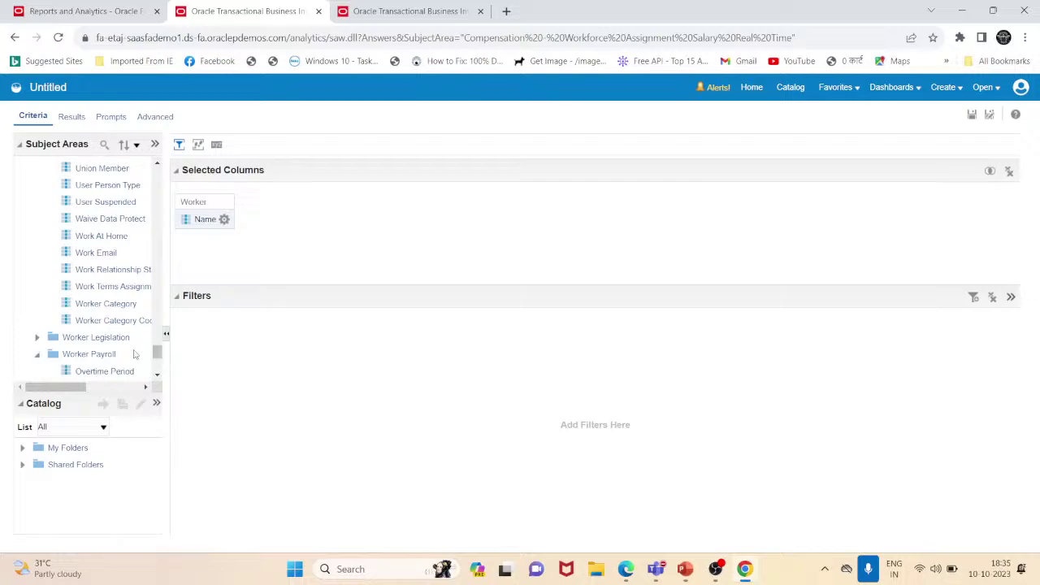
drag(156, 354, 156, 365)
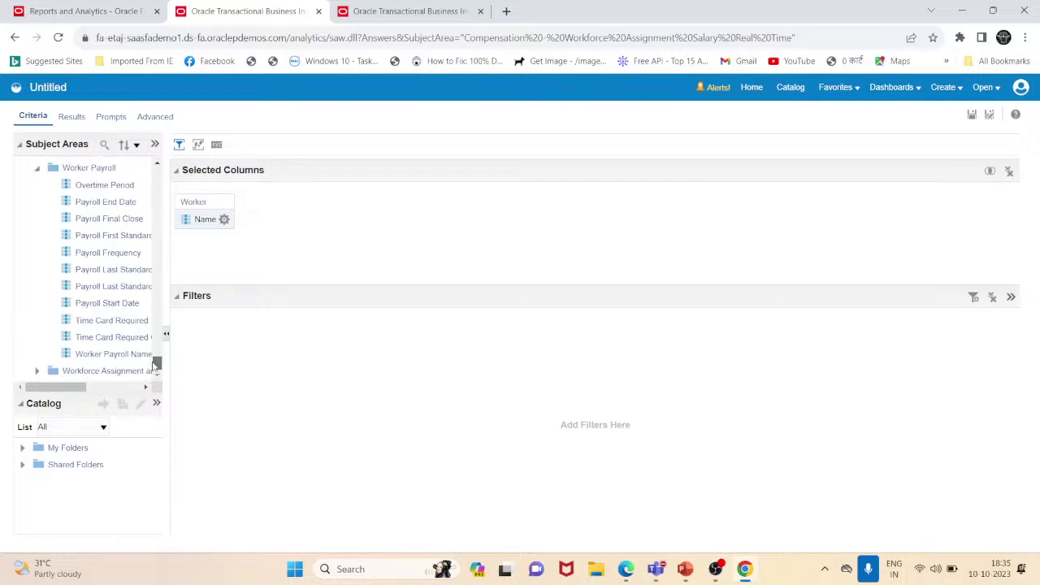
drag(126, 258, 296, 229)
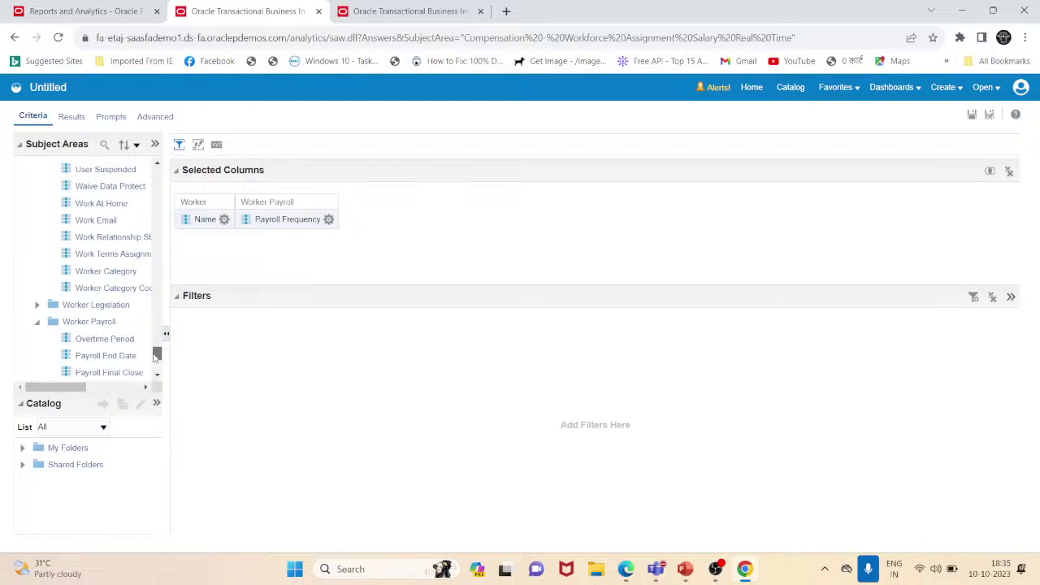
- Add the Assignment Name column from the Worker folder after Payroll Frequency
drag(158, 302, 170, 263)
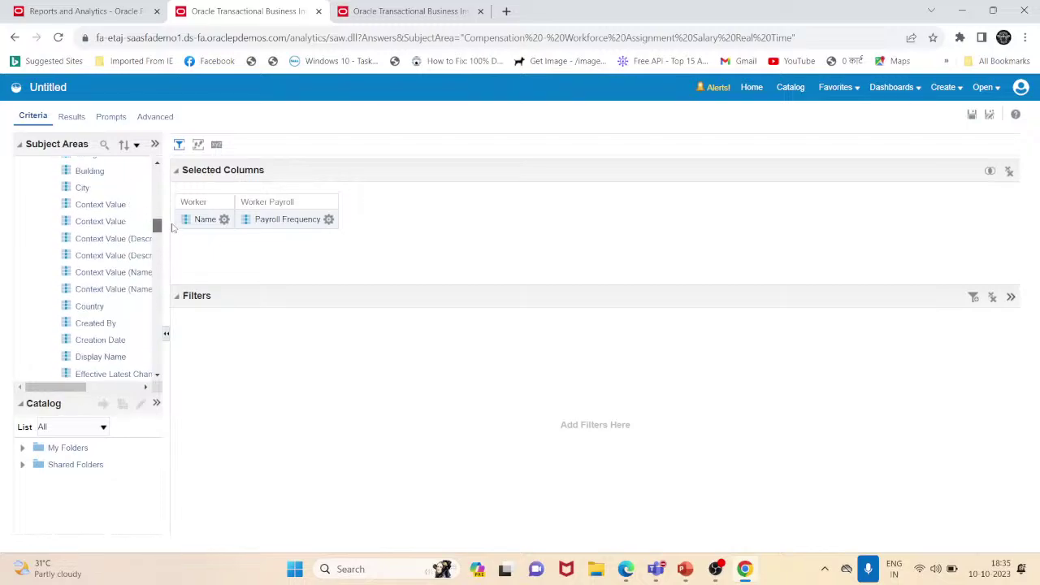
scroll(175, 218, up, 3)
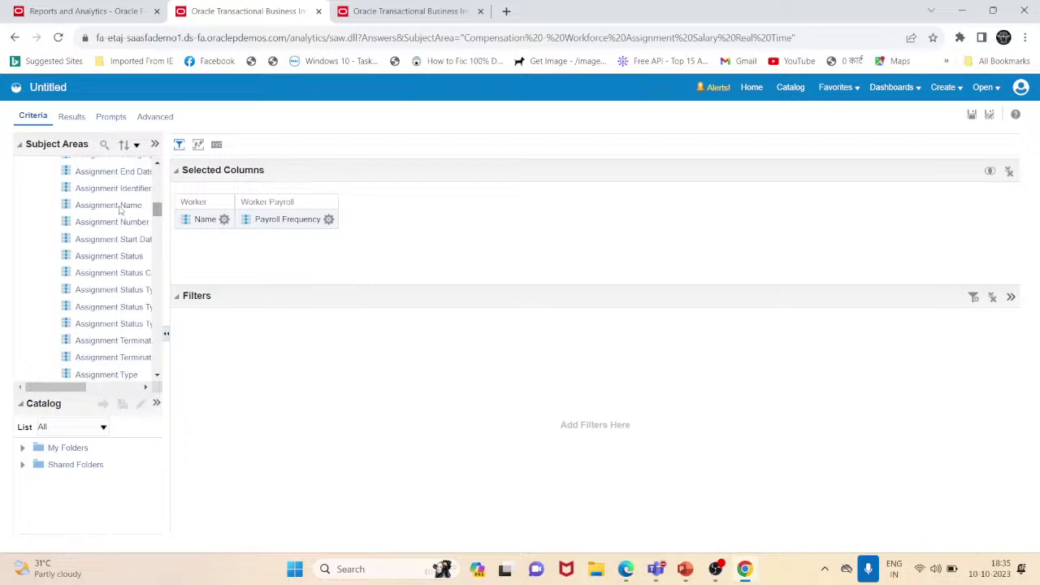
drag(119, 210, 404, 218)
drag(296, 289, 322, 281)
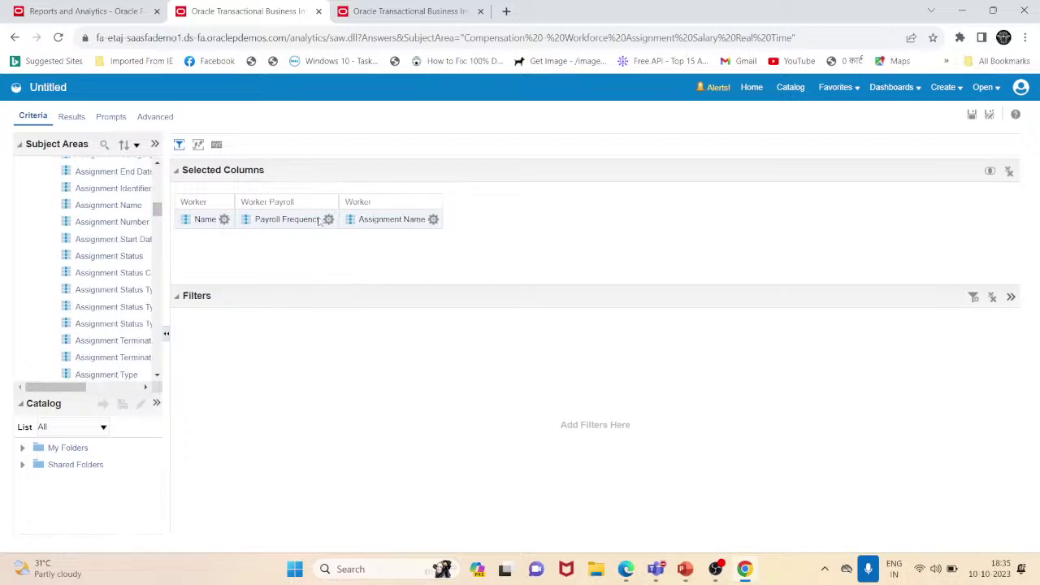
- Collapse the Worker and Worker Payroll folders and add Business Unit Name from the Business Unit folder between Name and Payroll Frequency
scroll(157, 210, up, 5)
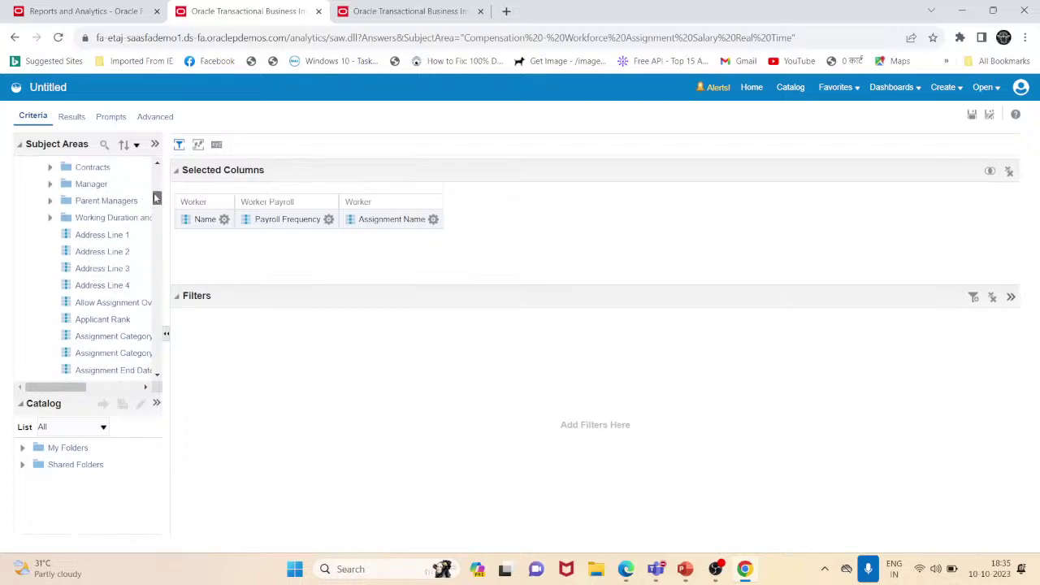
click(37, 215)
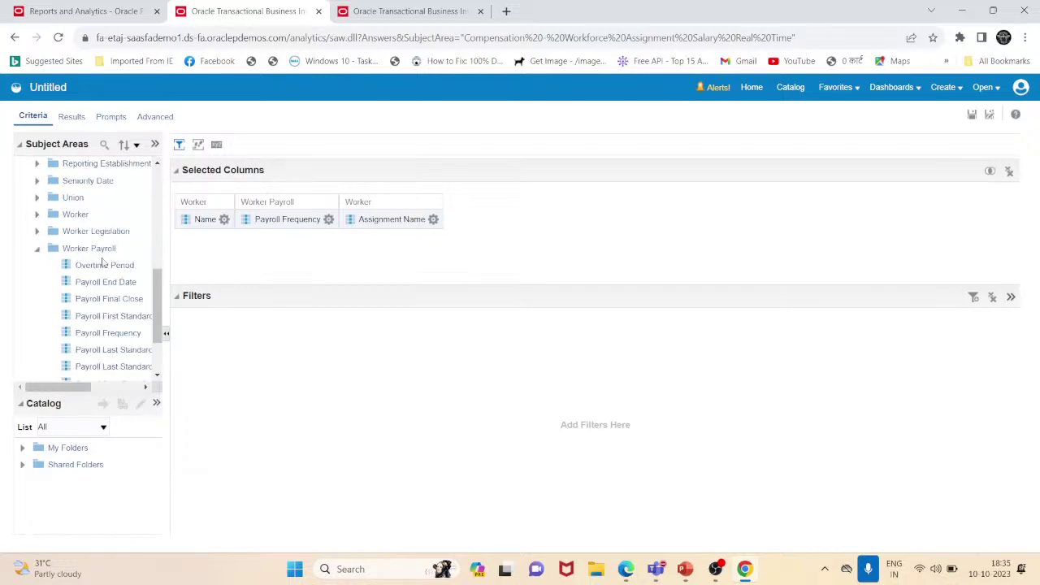
click(36, 252)
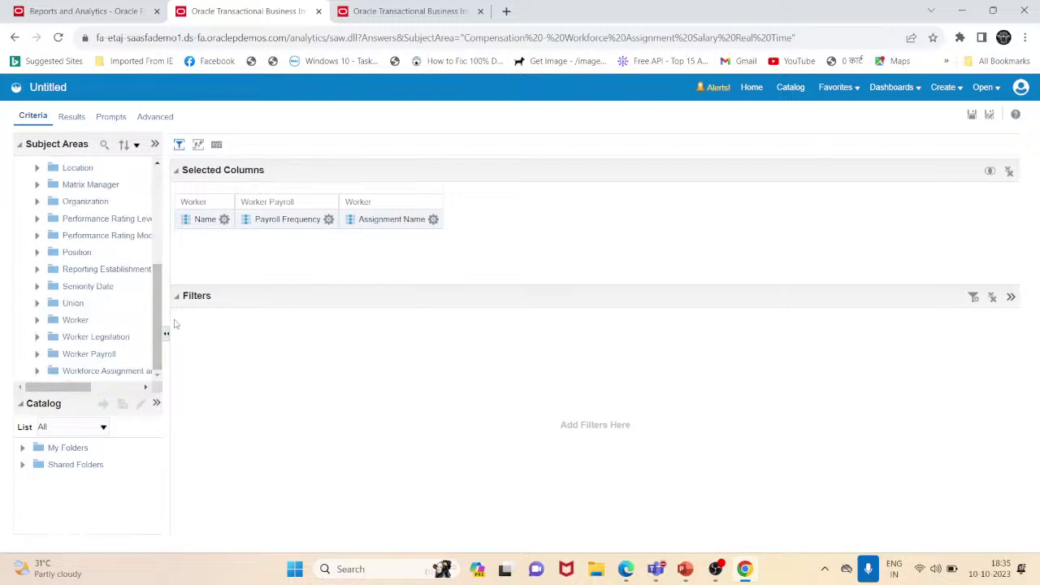
drag(159, 317, 158, 241)
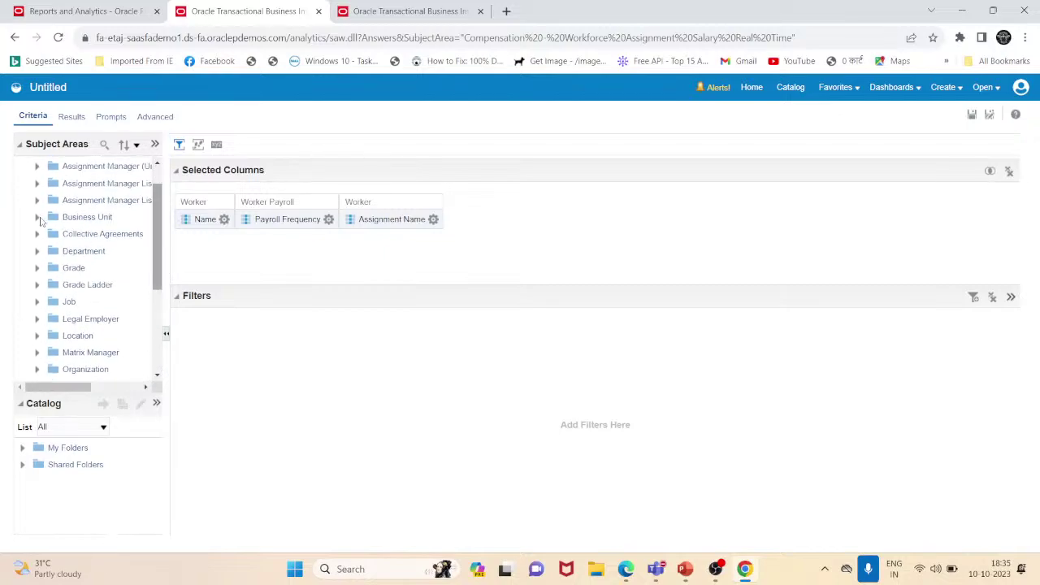
click(36, 217)
drag(102, 285, 477, 236)
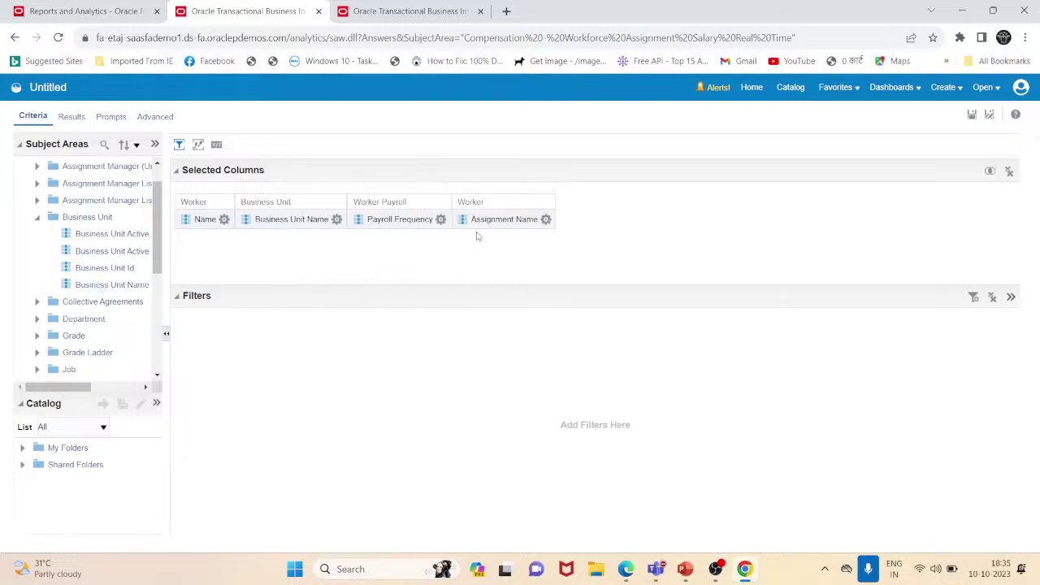
- Add the Department Name column from the Department folder after Assignment Name
drag(160, 258, 158, 275)
click(36, 275)
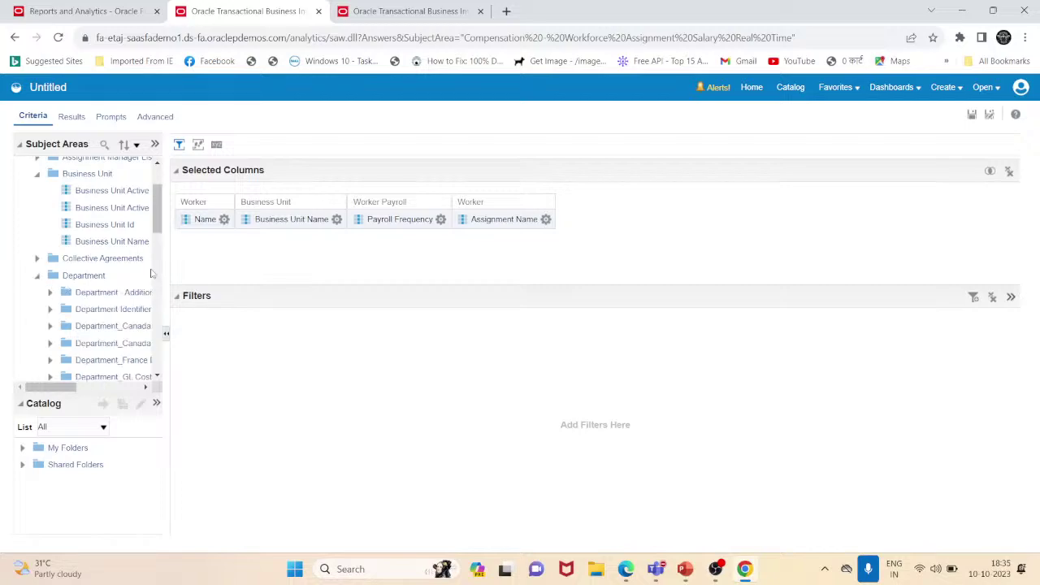
drag(159, 235, 664, 231)
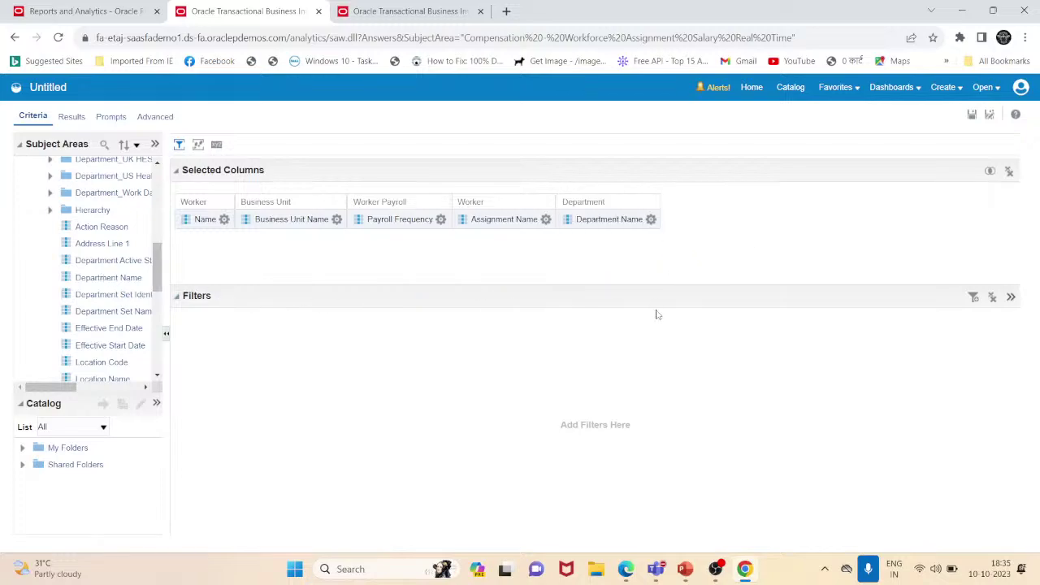
- Add the Current Salary measure from Salary Information > Salary Facts as the last selected column
scroll(126, 270, down, 5)
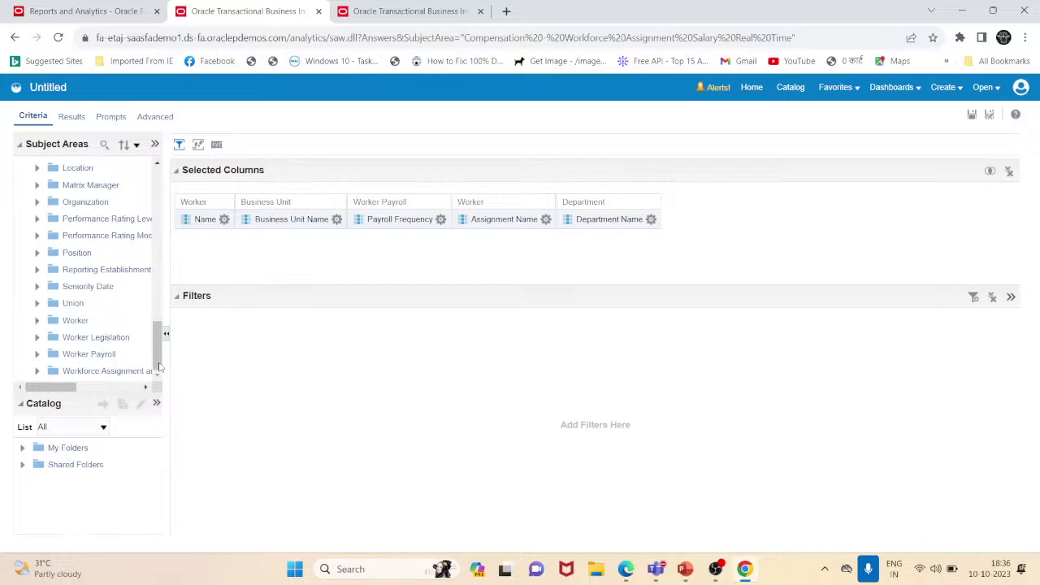
click(37, 371)
drag(157, 339, 156, 363)
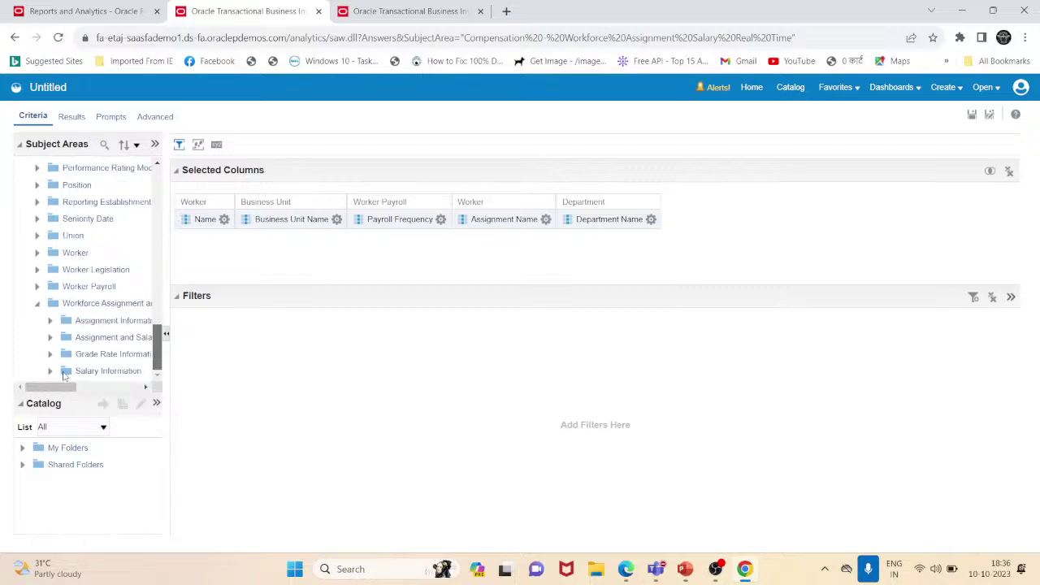
click(51, 371)
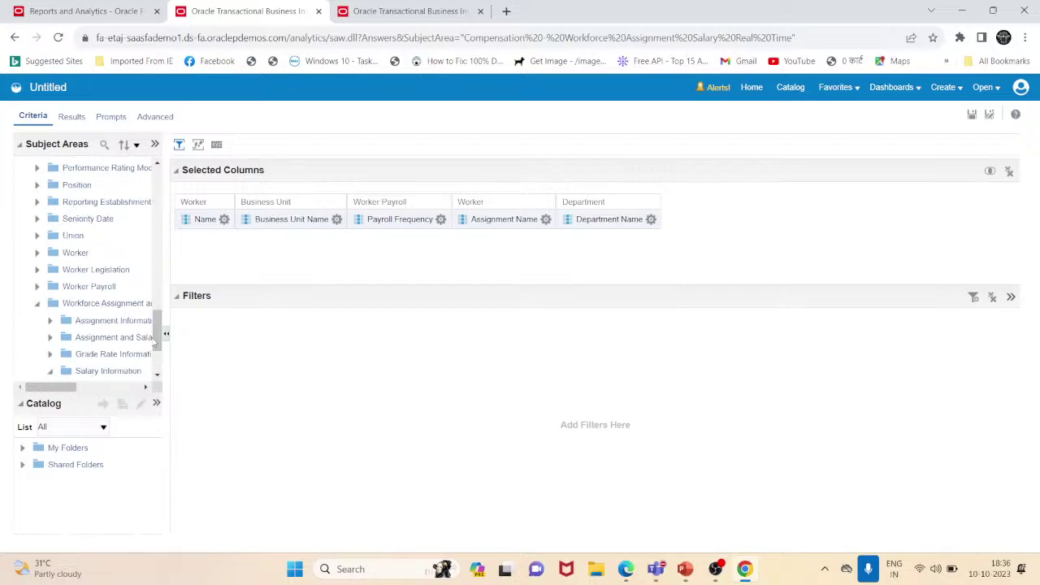
drag(157, 345, 157, 372)
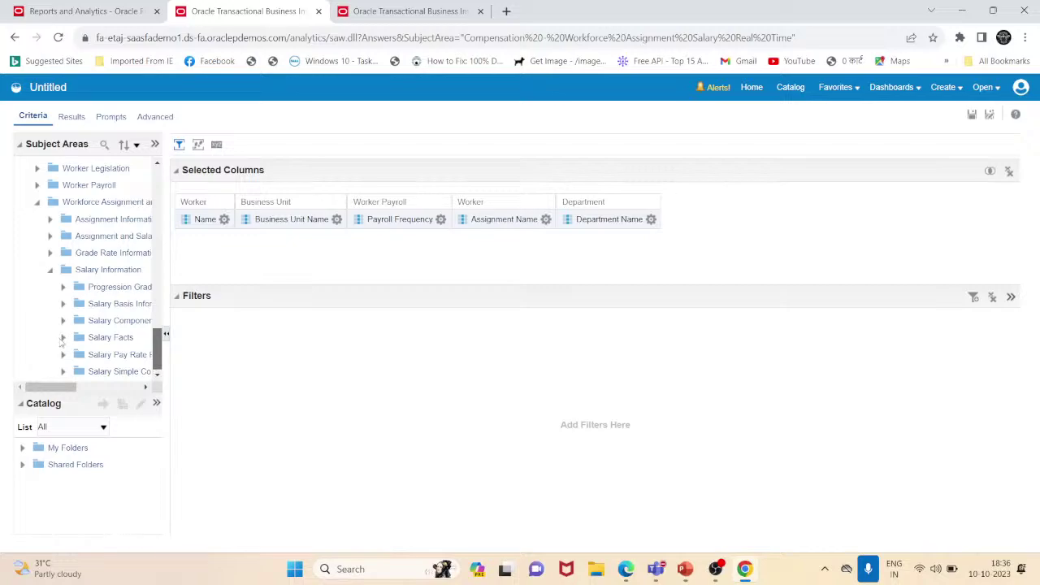
click(62, 337)
drag(157, 320, 154, 346)
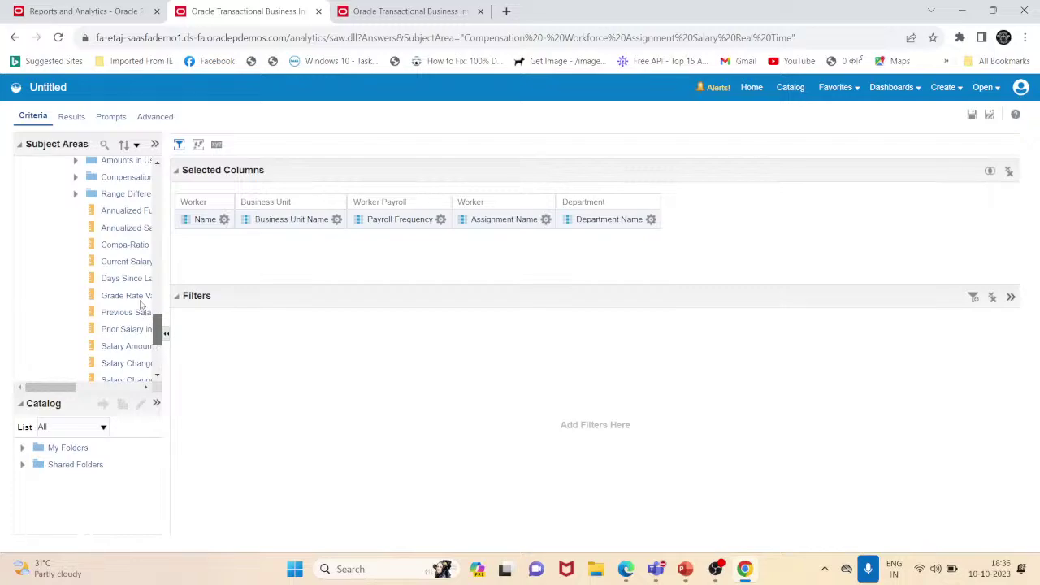
mouse_move(151, 264)
mouse_down()
mouse_move(723, 184)
mouse_move(710, 227)
mouse_up()
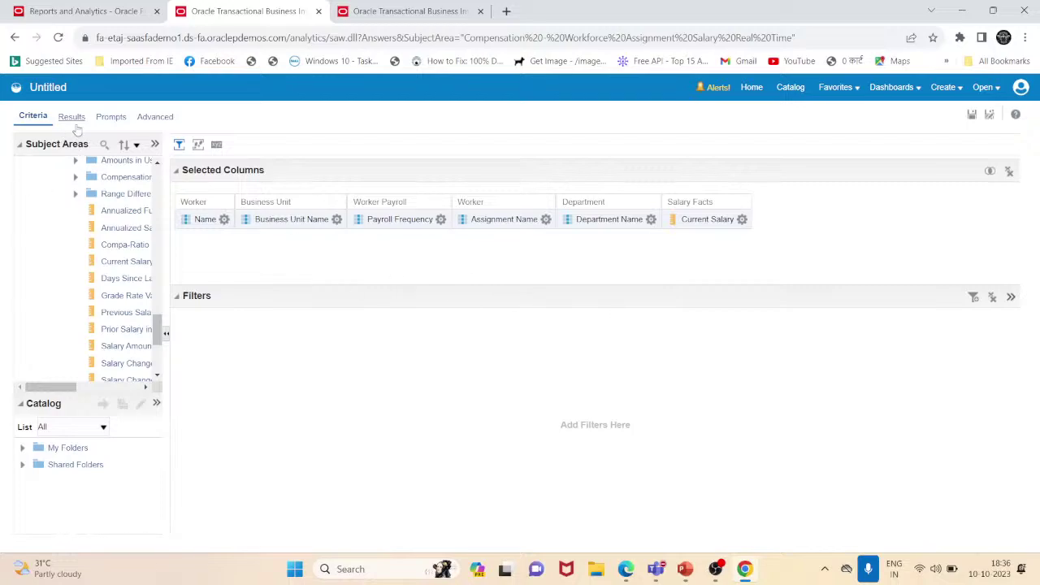
- Run the analysis and examine all columns of the results table, including Current Salary
click(71, 118)
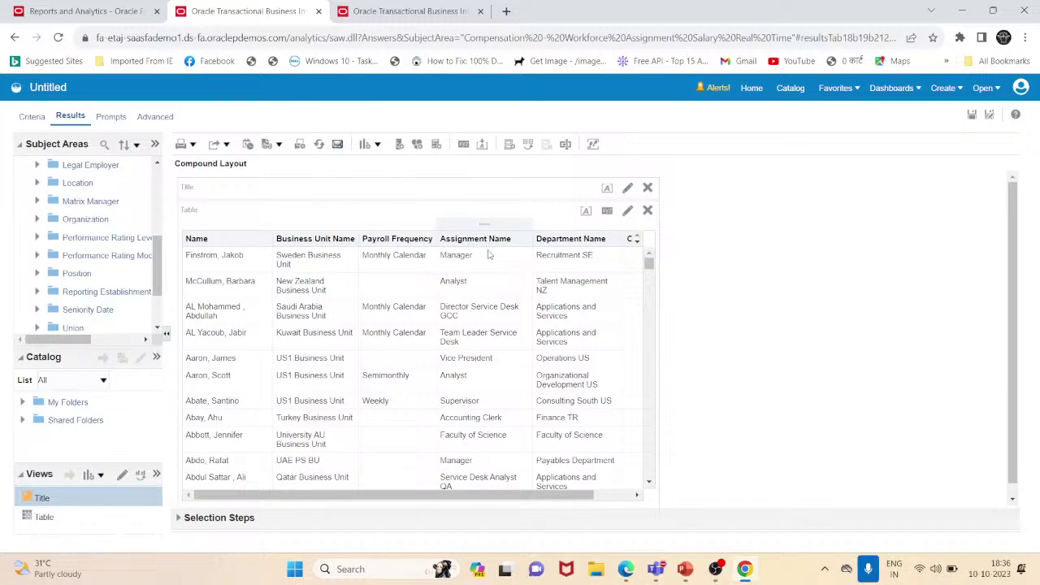
drag(530, 496, 571, 496)
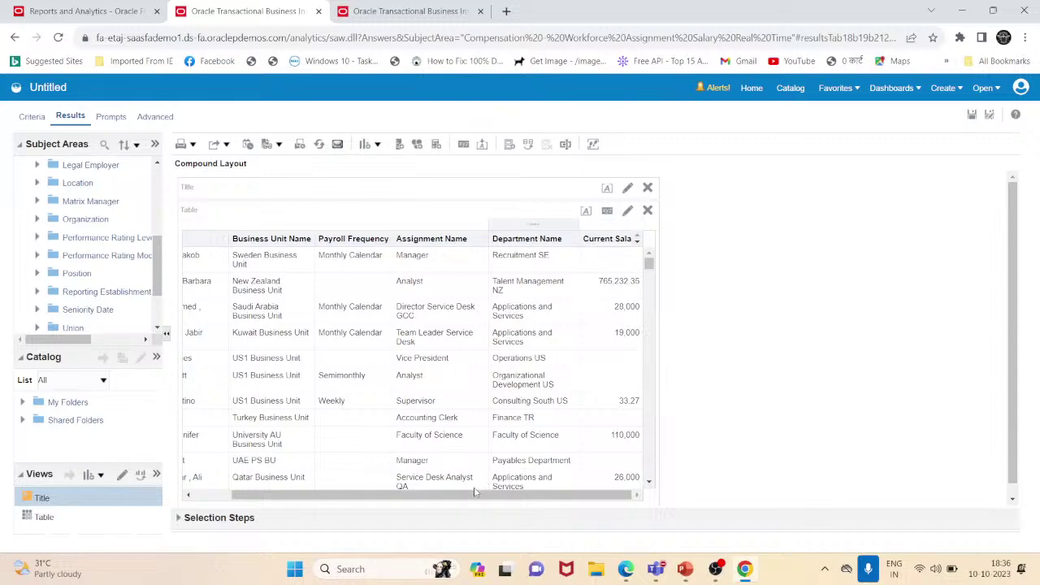
mouse_move(540, 495)
mouse_down()
mouse_move(496, 495)
mouse_move(540, 496)
mouse_up()
drag(416, 495, 347, 504)
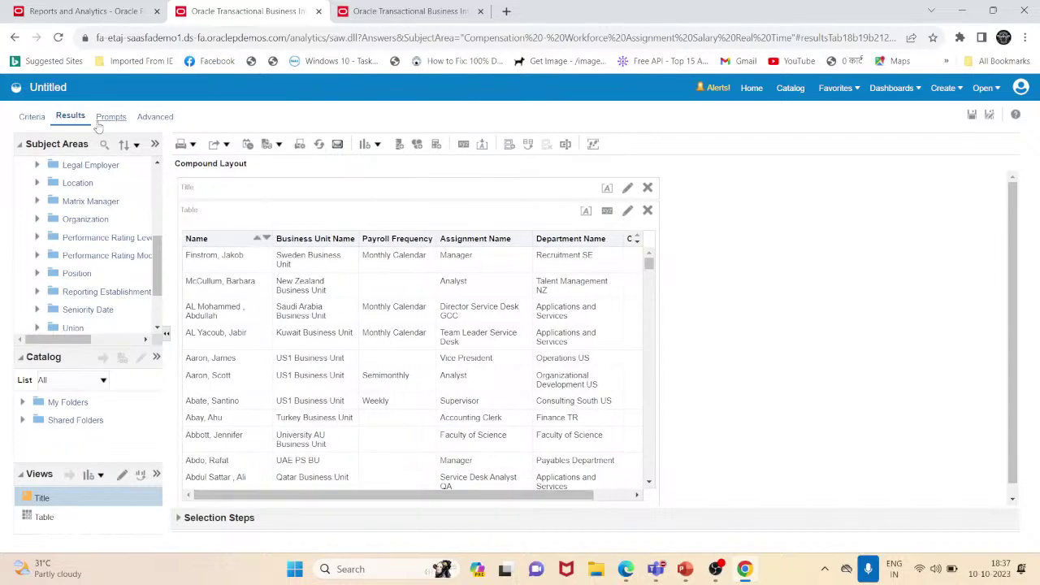
- Return to the analysis criteria and review the Department Name column's style and column format properties without changing them
click(32, 118)
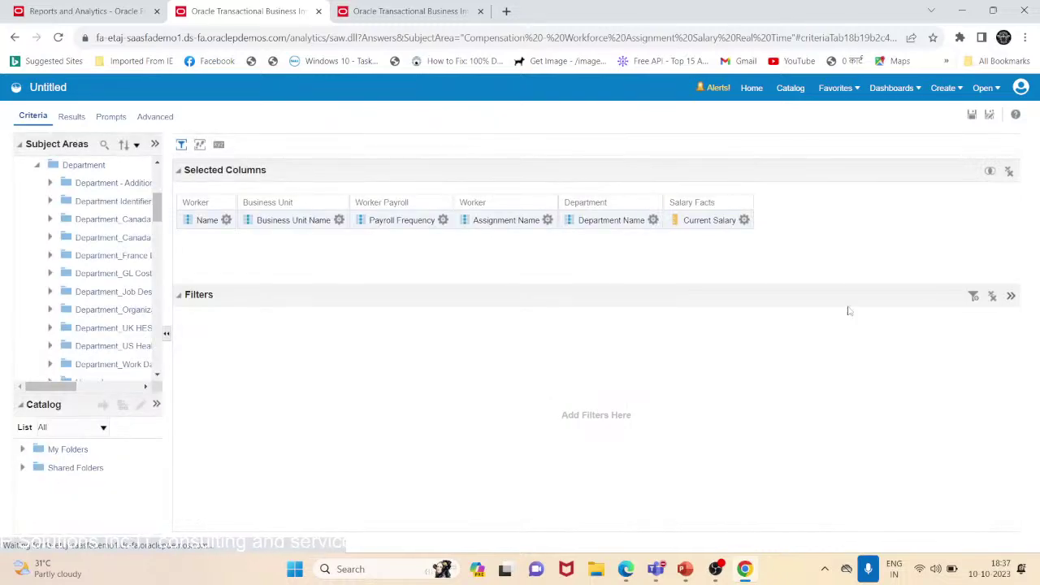
click(652, 220)
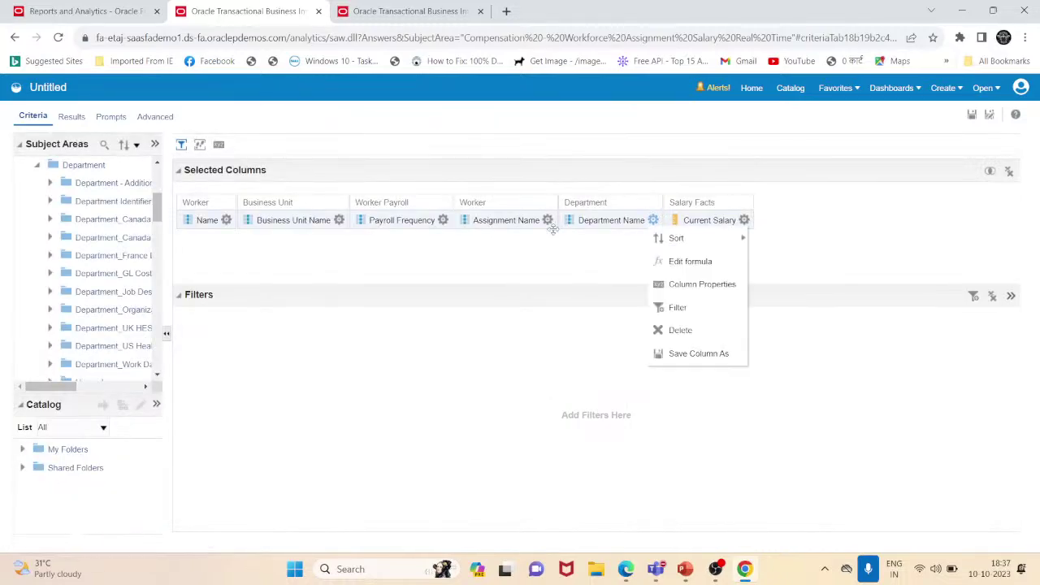
click(696, 285)
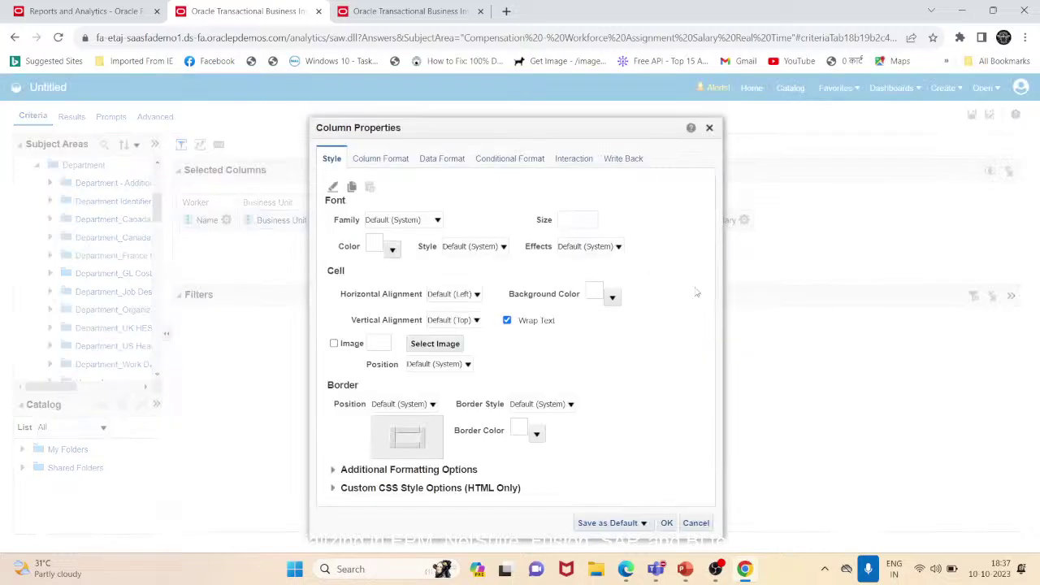
click(384, 161)
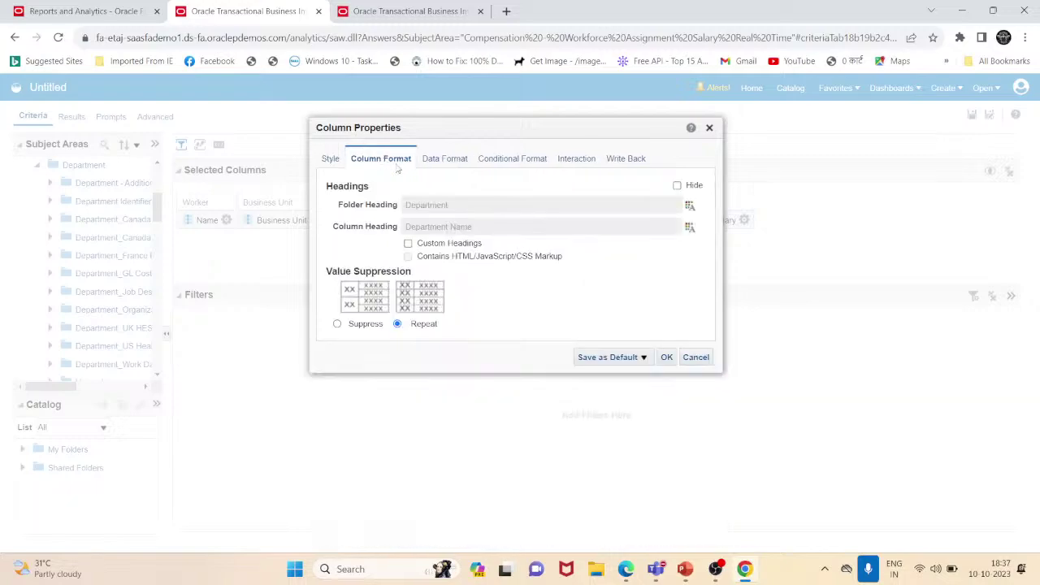
click(709, 127)
- Enable custom headings for the Department Name column and set its column heading to Department
click(653, 221)
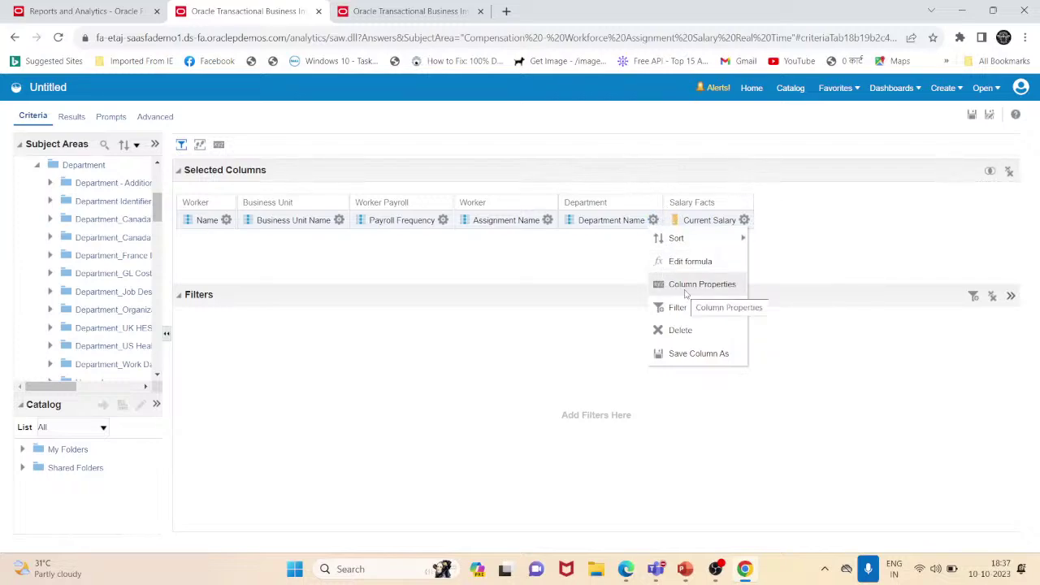
click(685, 286)
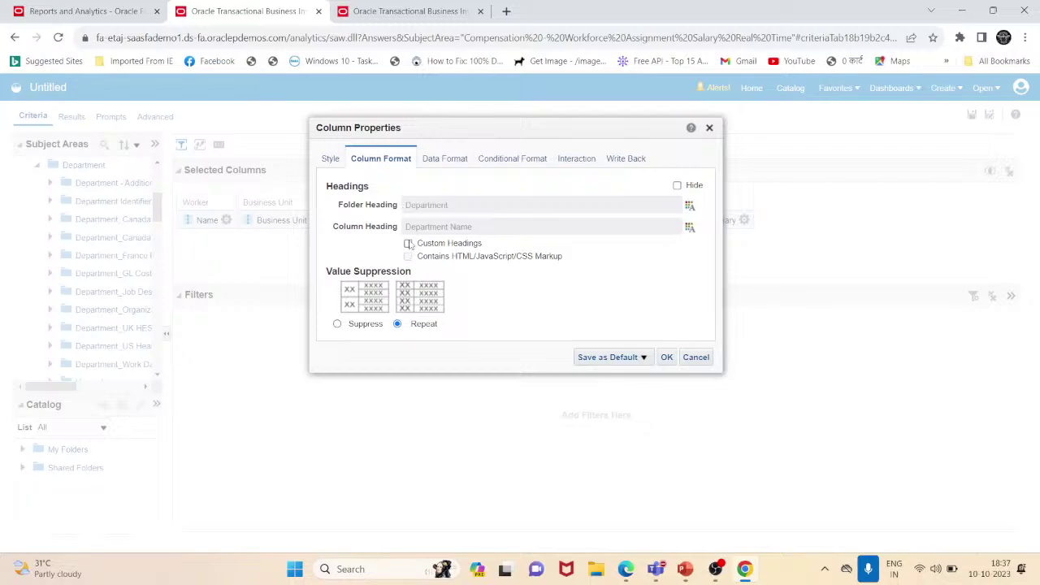
click(408, 243)
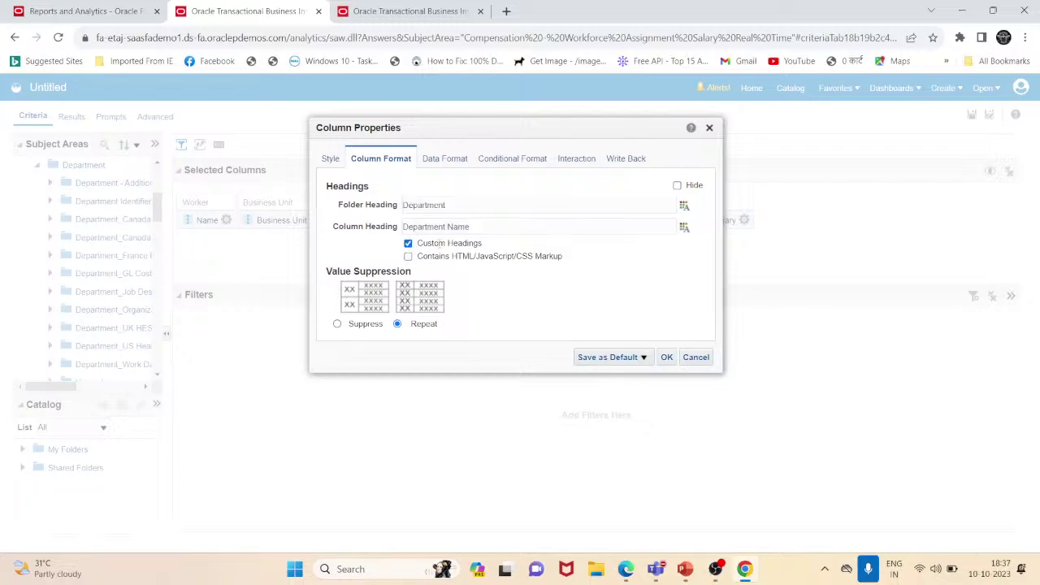
double_click(499, 231)
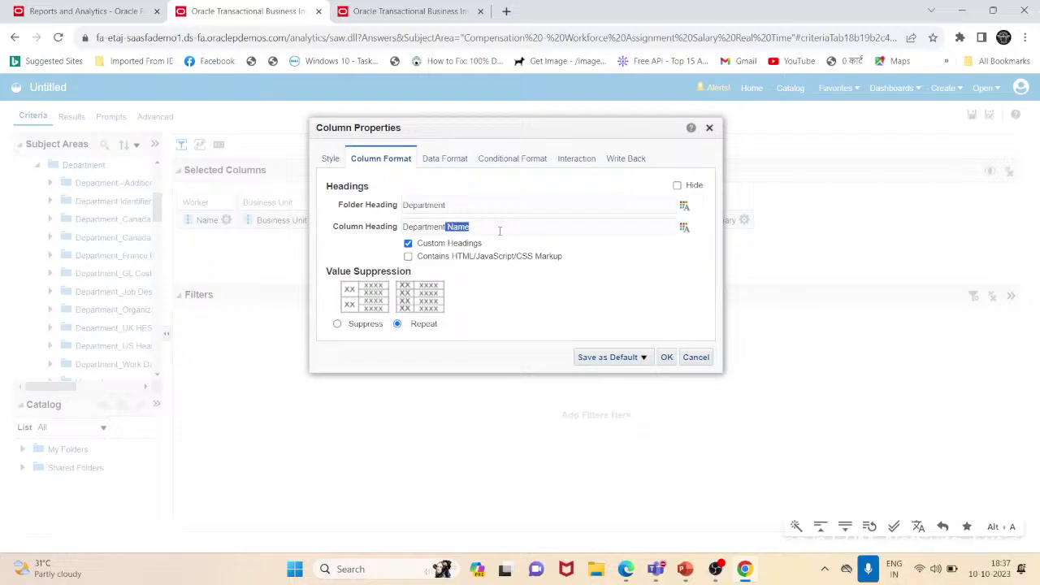
key(BackSpace)
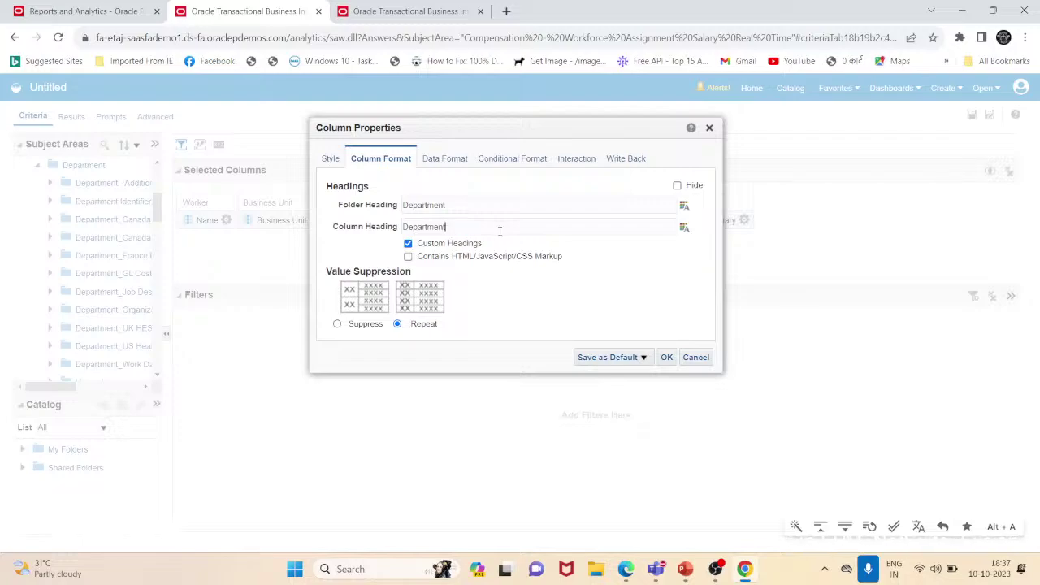
click(667, 359)
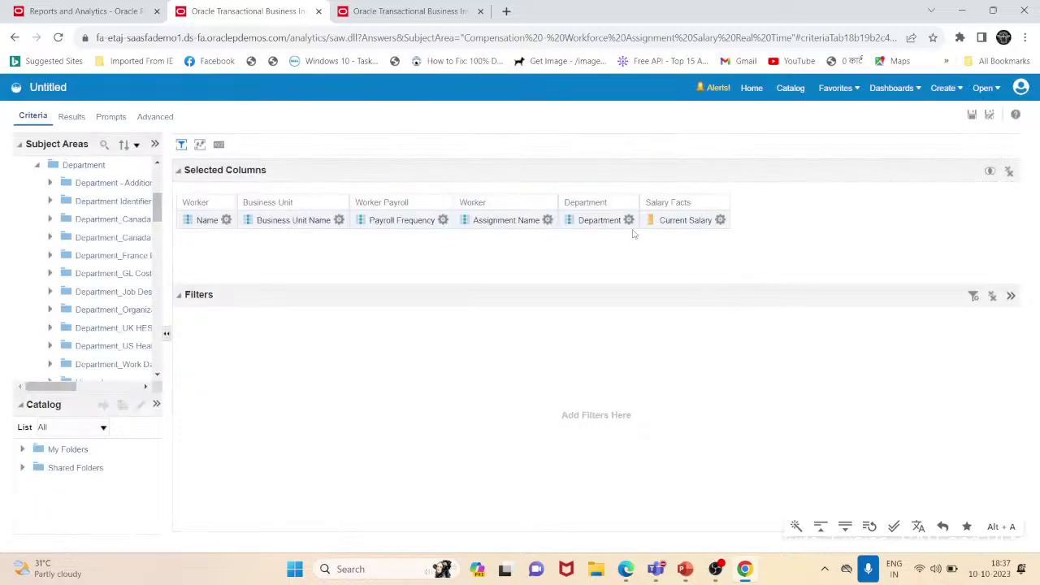
click(720, 221)
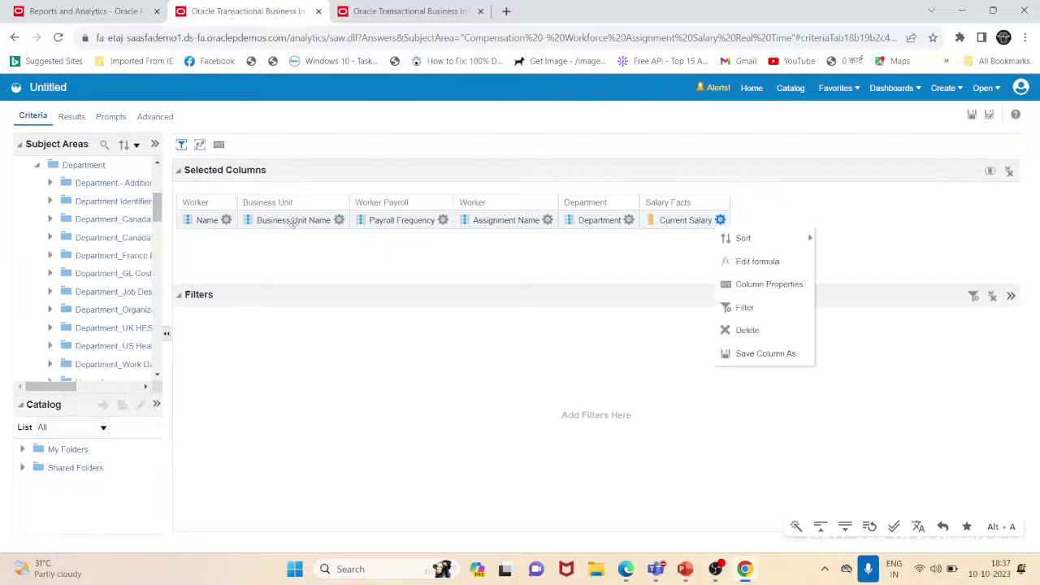
click(664, 273)
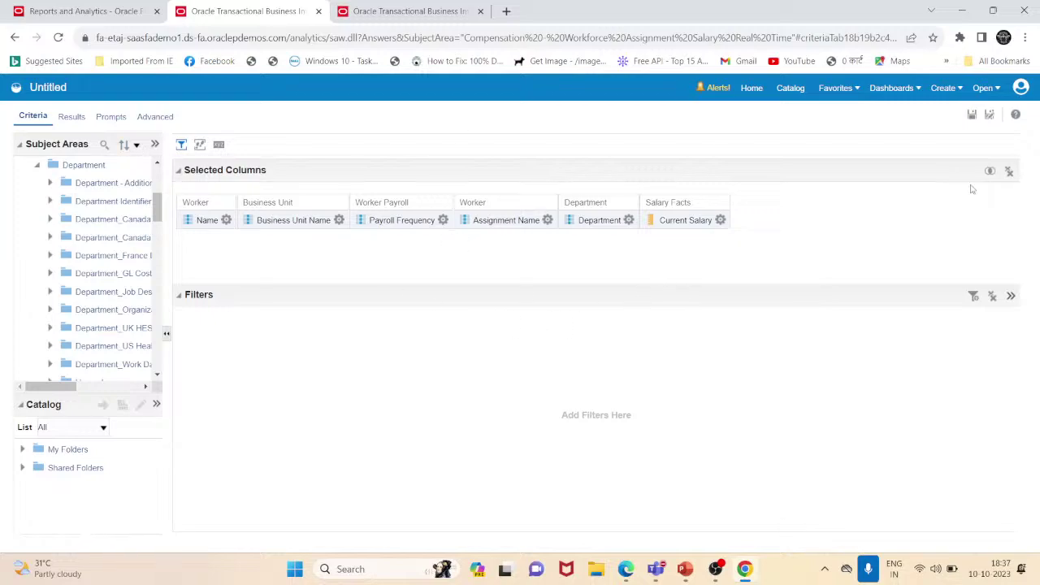
- Save the analysis as person_salary in /Shared Folders/Custom/BISP and display that folder in the catalog
click(971, 115)
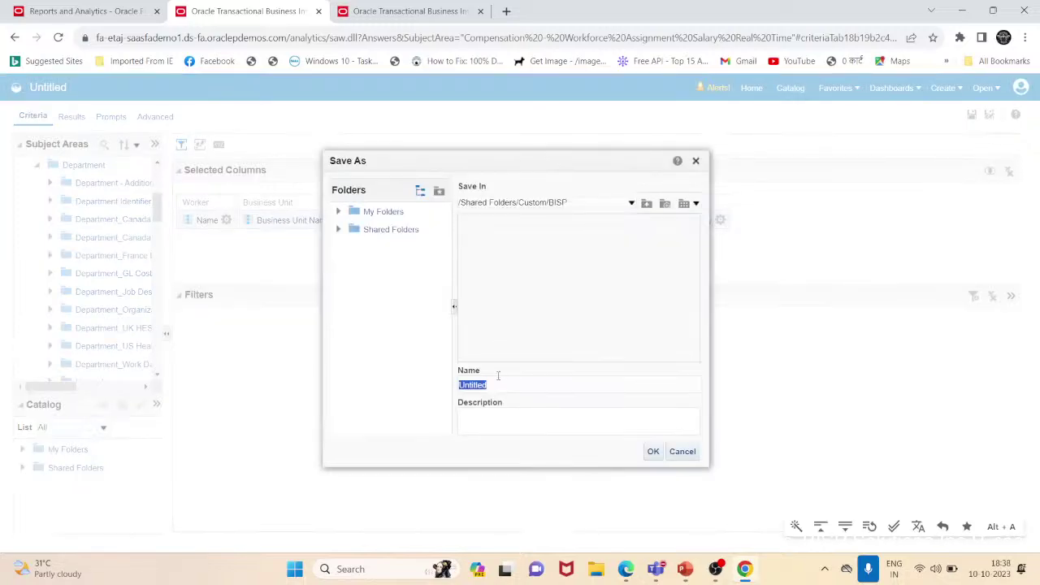
click(499, 384)
double_click(499, 384)
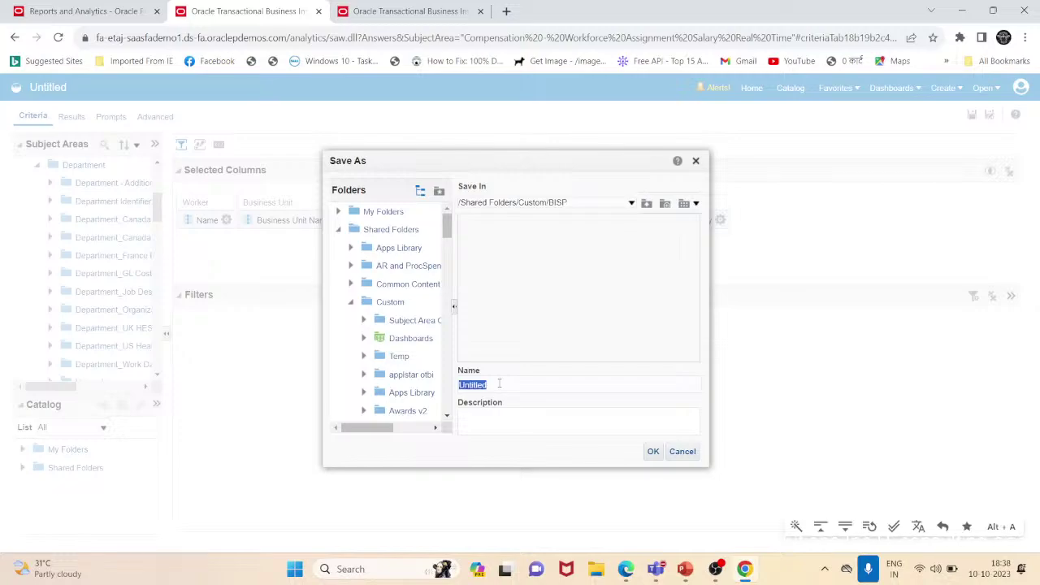
text(per)
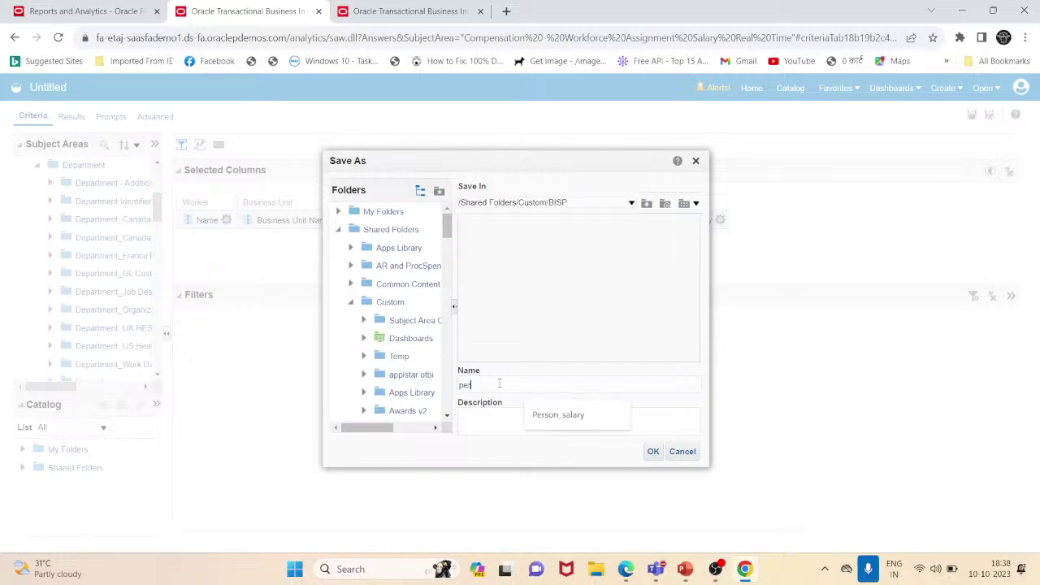
text(son)
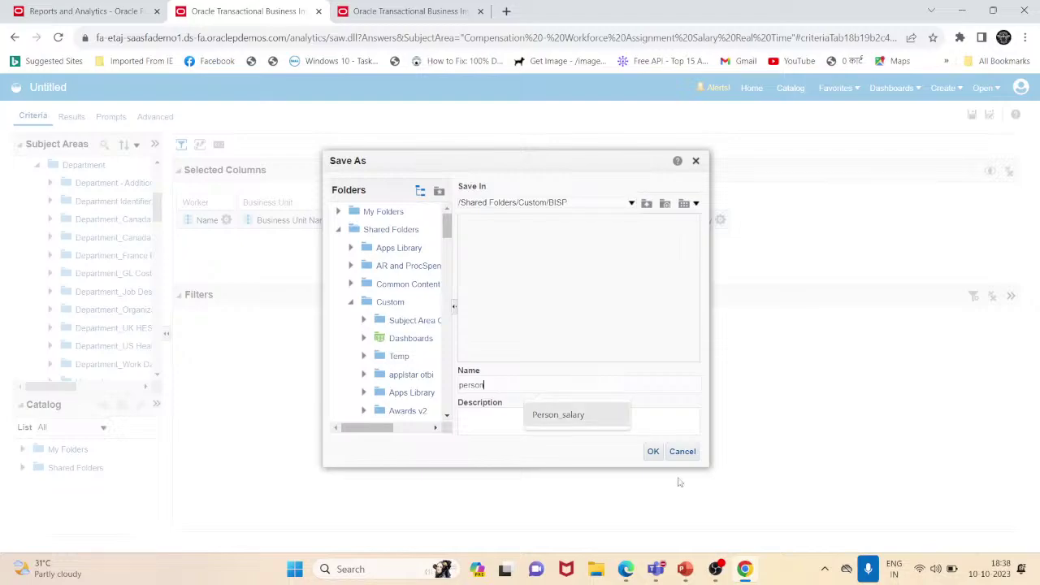
click(573, 418)
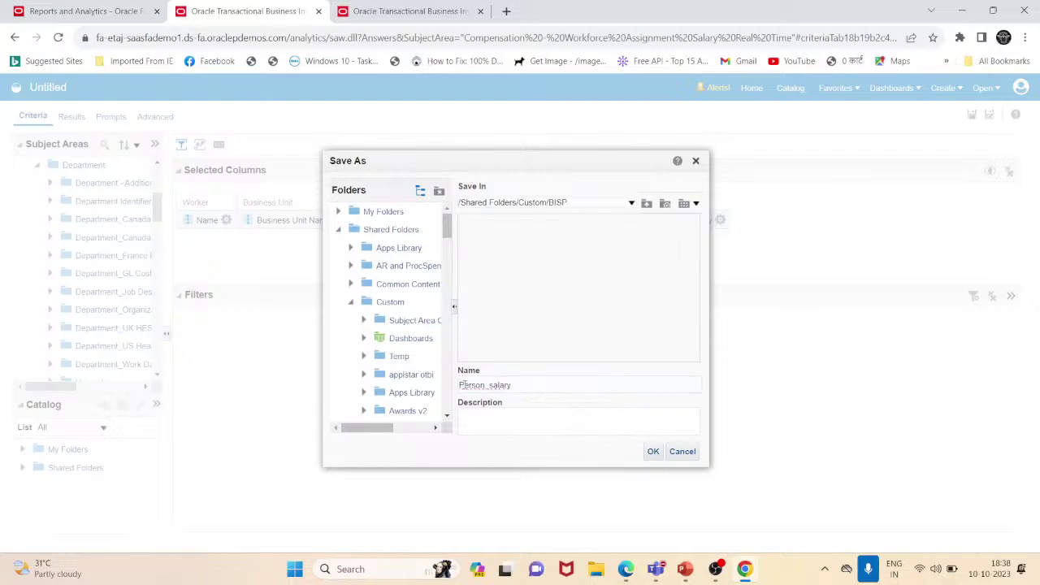
key(BackSpace)
text(p)
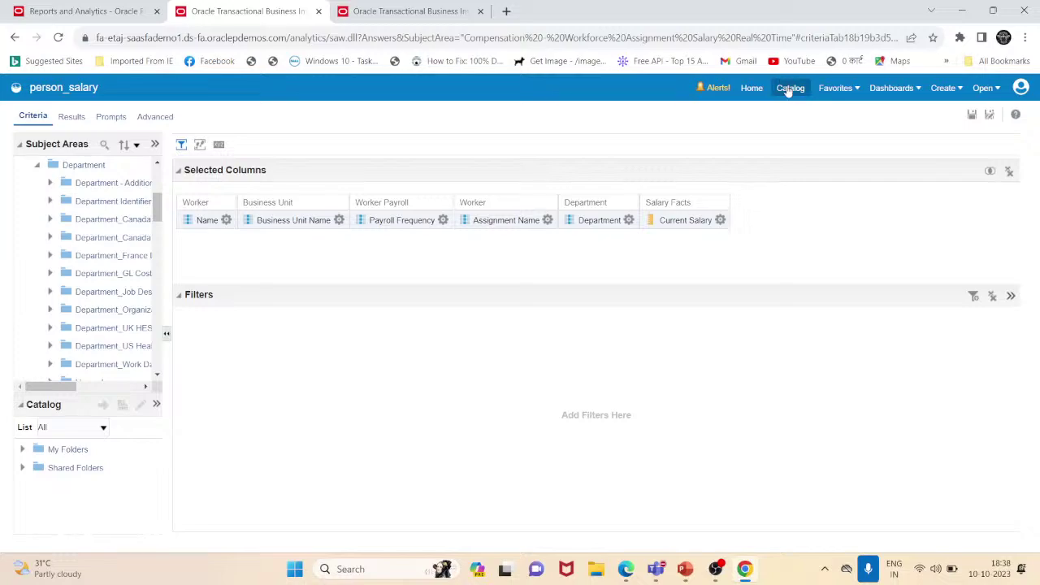
click(789, 89)
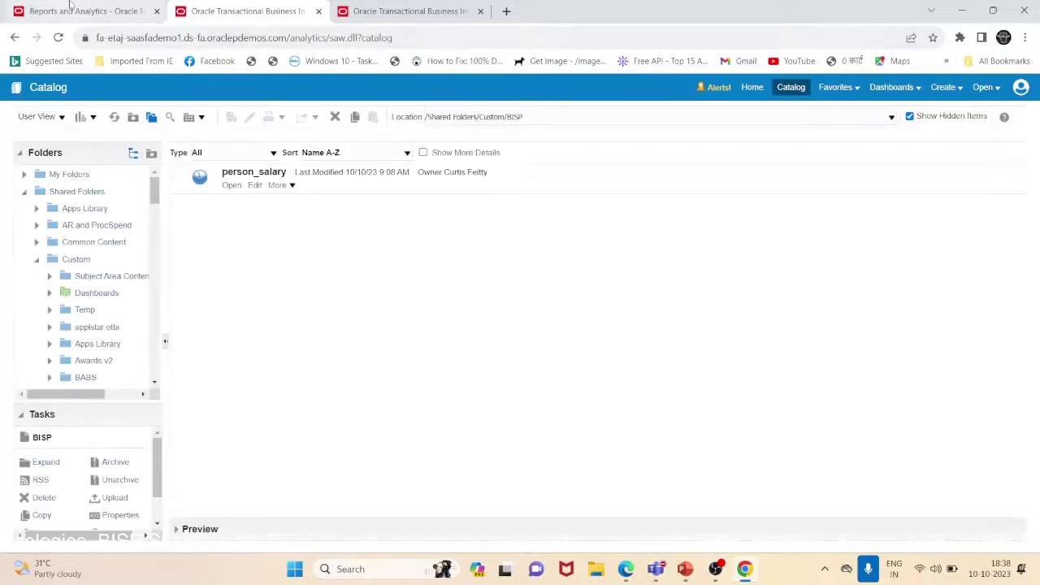
- Switch to Reports and Analytics and open person_salary from Shared Folders > Custom > BISP for editing
click(102, 12)
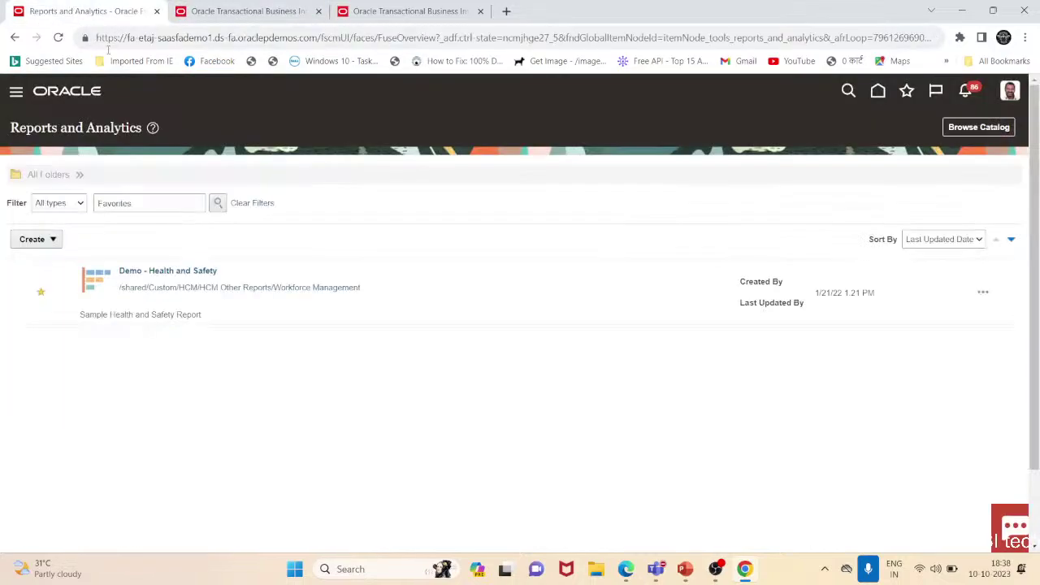
click(80, 176)
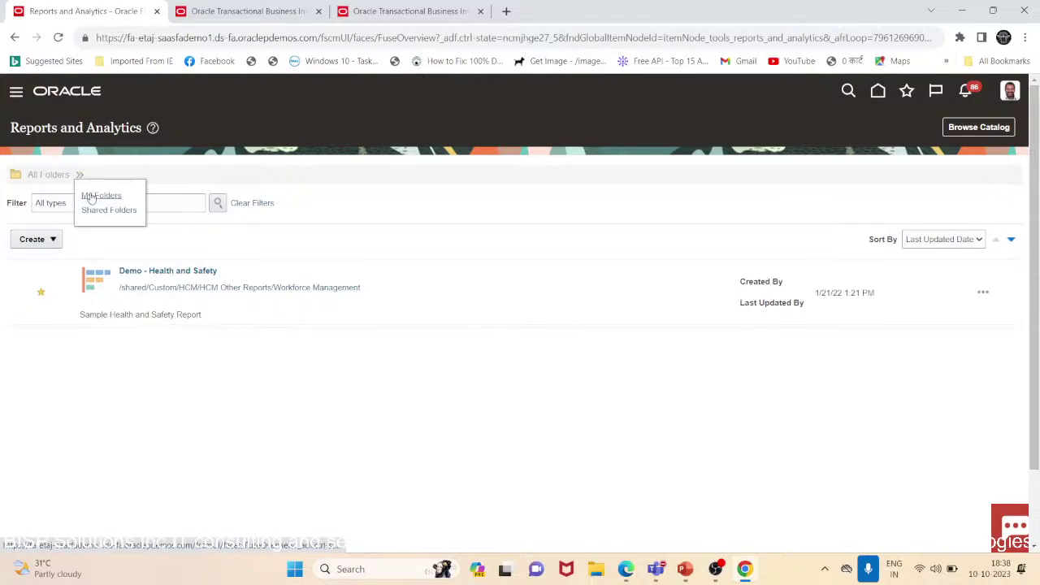
click(94, 212)
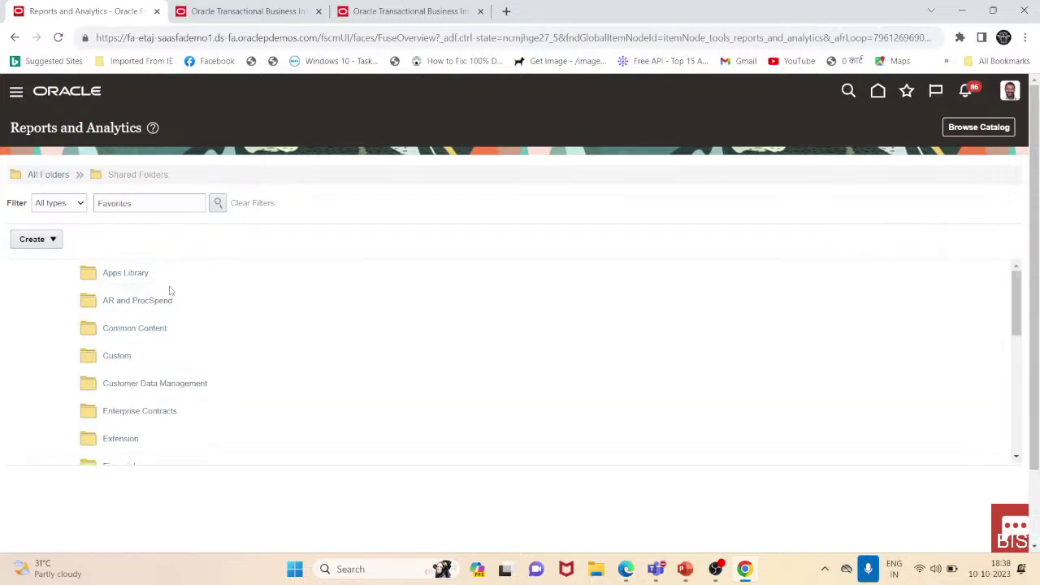
click(120, 355)
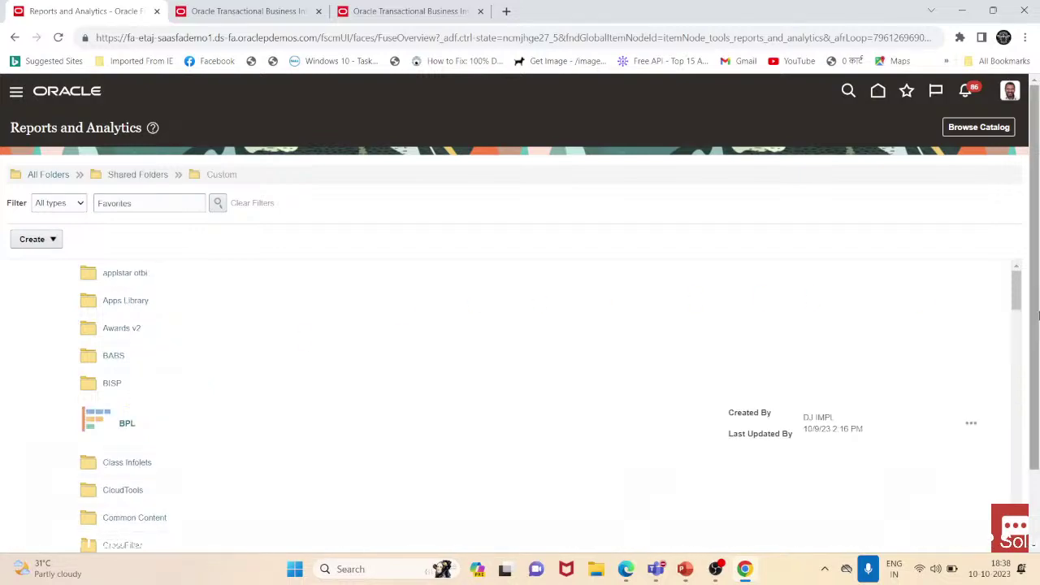
scroll(1016, 304, down, 1)
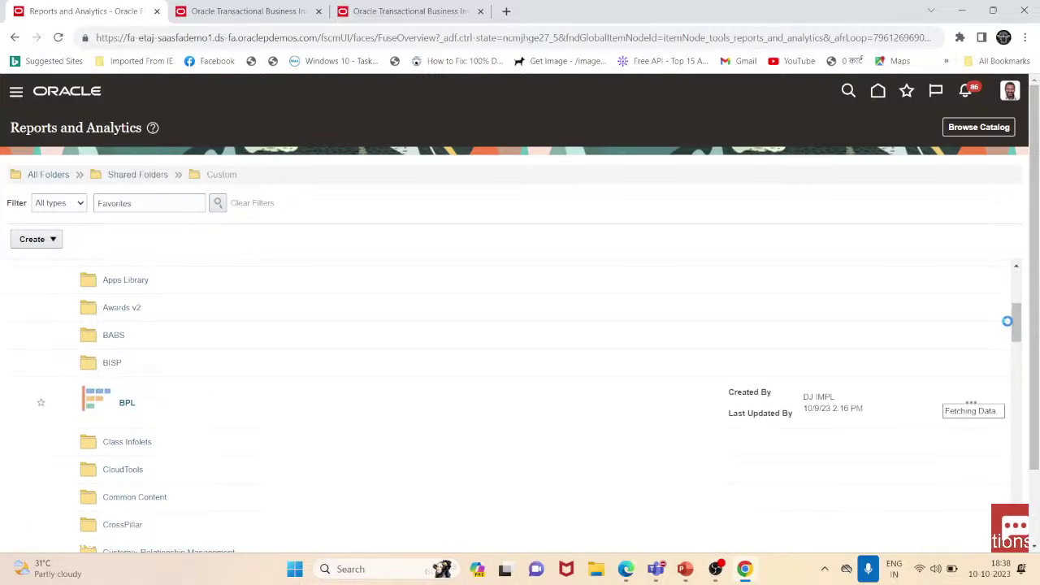
scroll(1008, 321, down, 5)
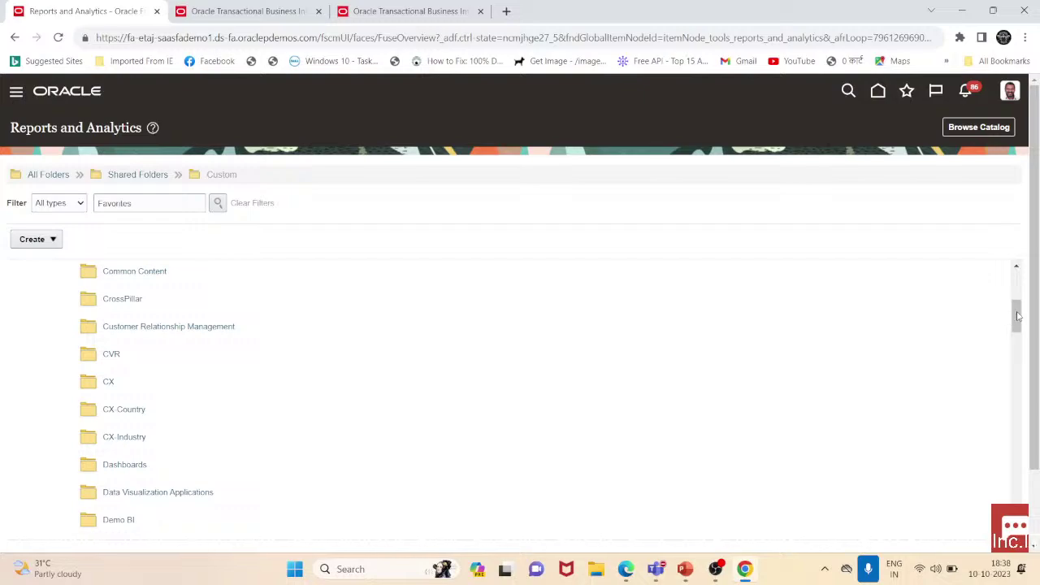
drag(1018, 315, 1027, 288)
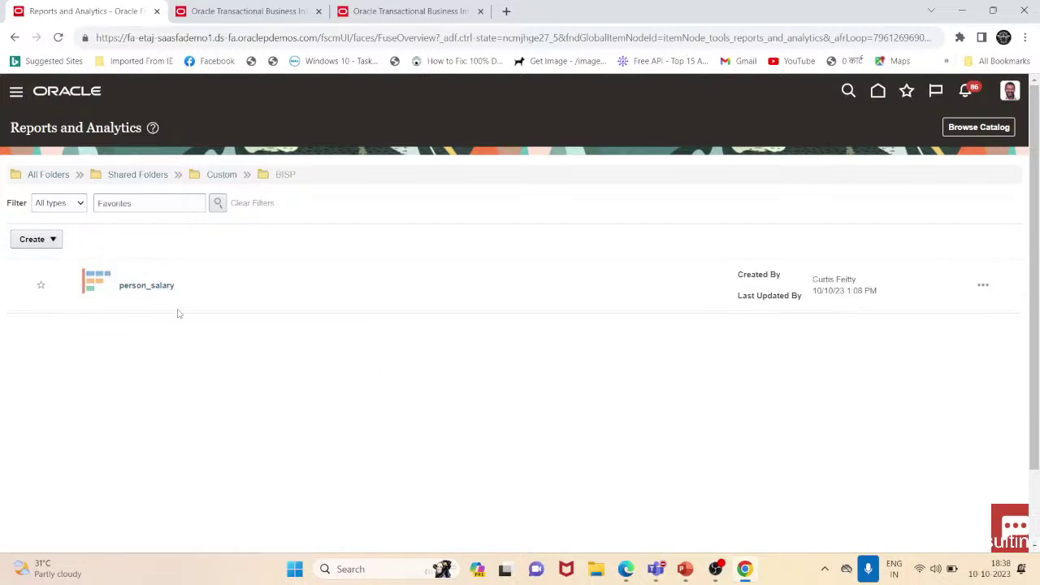
click(981, 283)
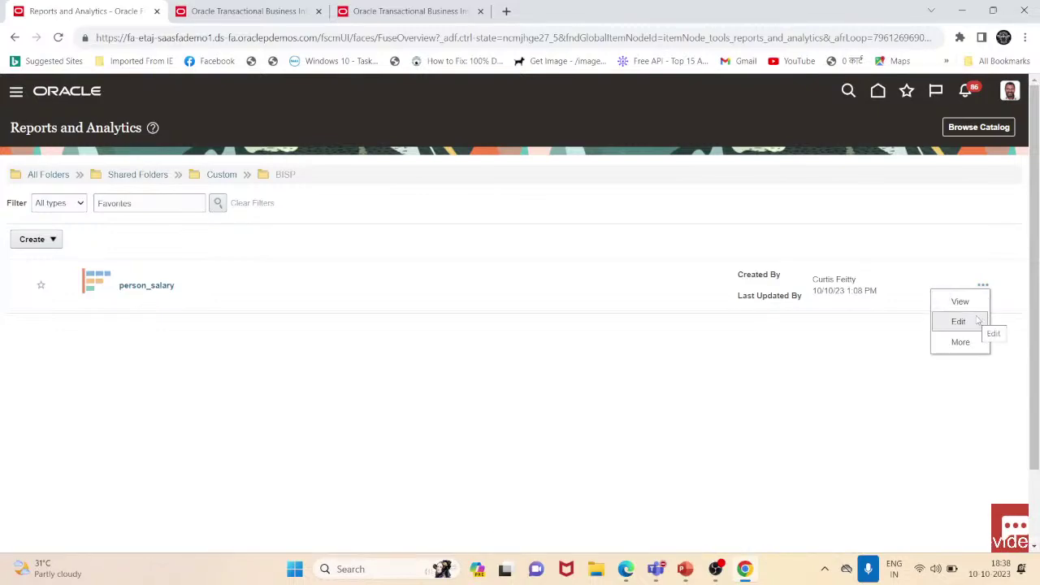
click(960, 321)
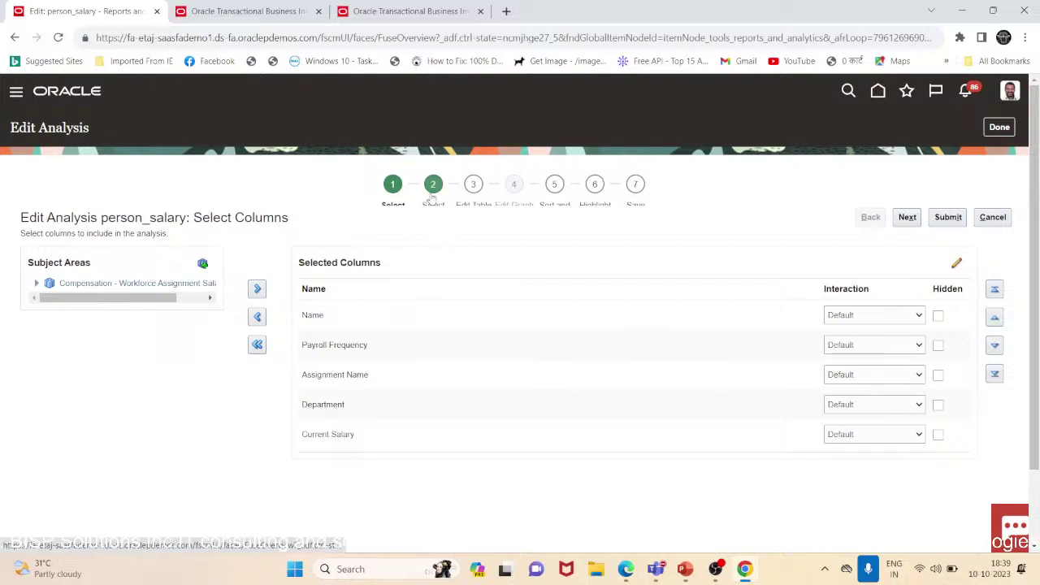
- Proceed to view selection, title the analysis Salary and choose the recommended table view with preview enabled
click(907, 217)
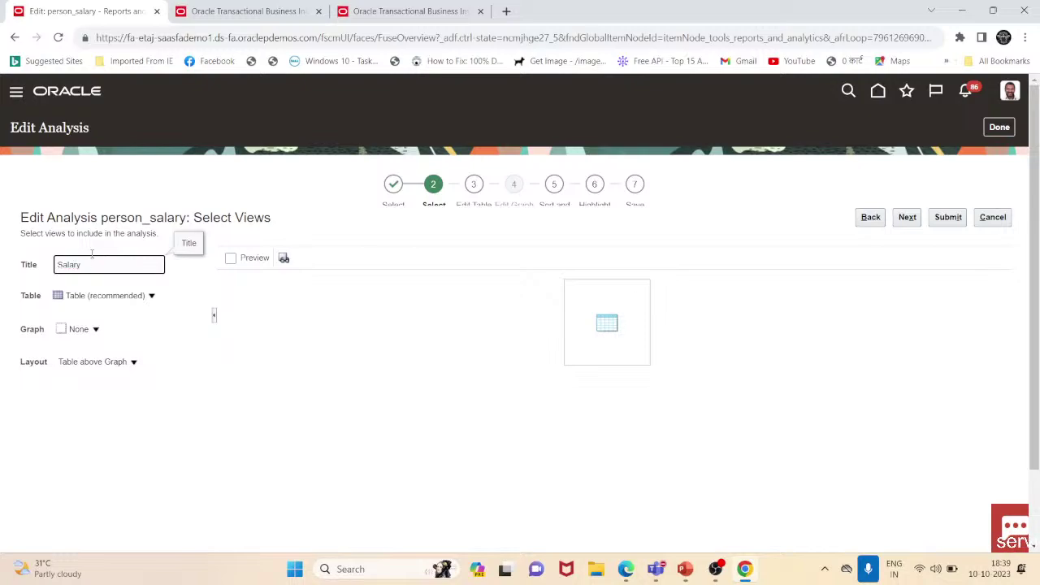
click(110, 295)
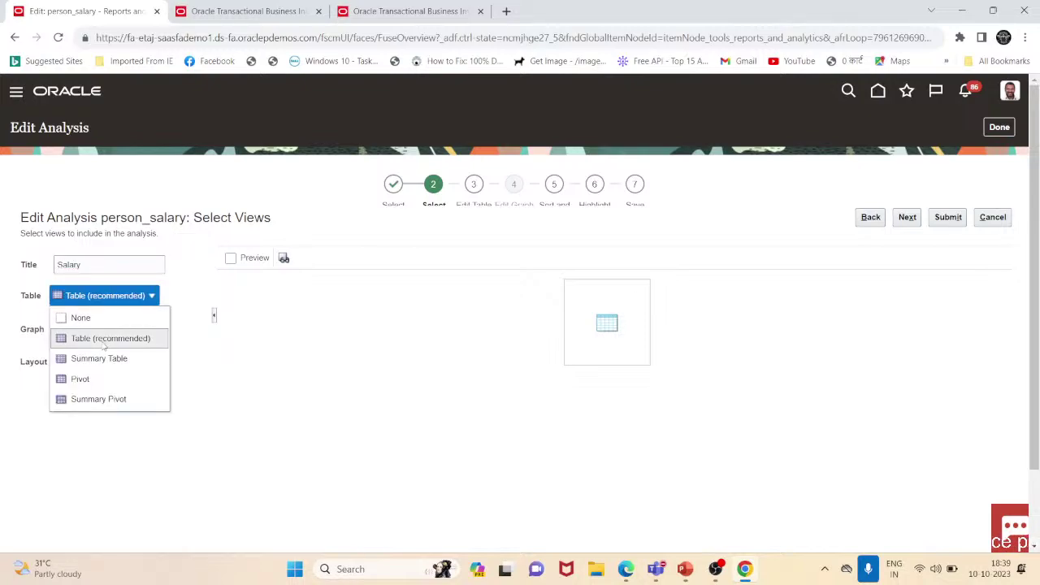
click(101, 336)
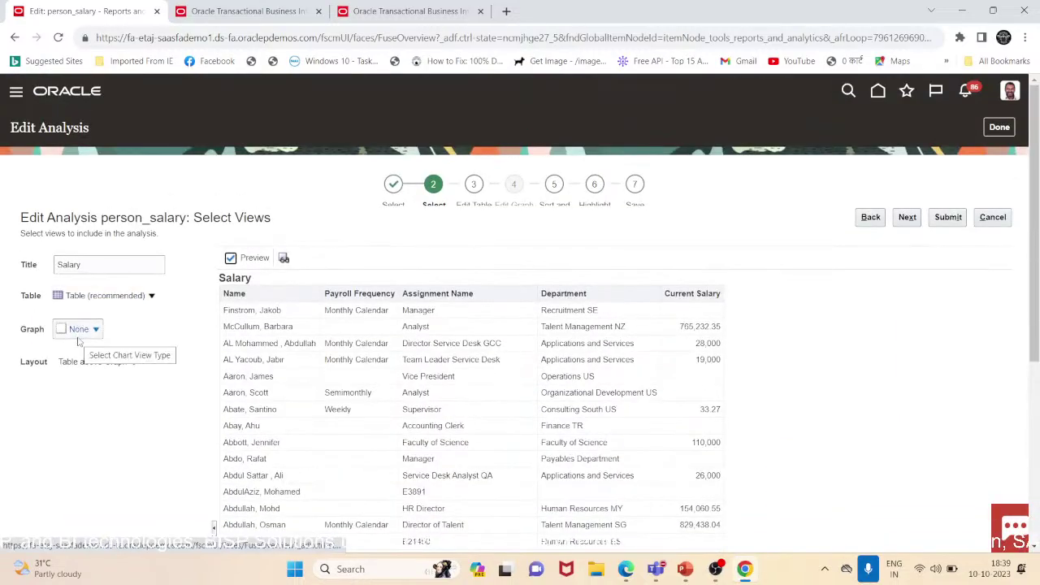
- Add the recommended bar graph to the analysis with the Table above Graph layout
click(81, 329)
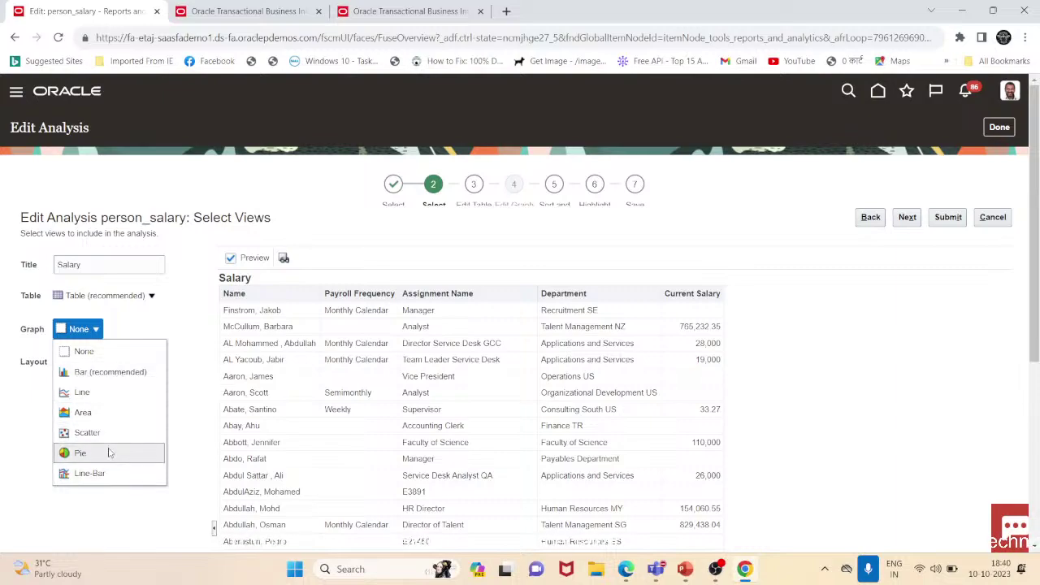
click(114, 376)
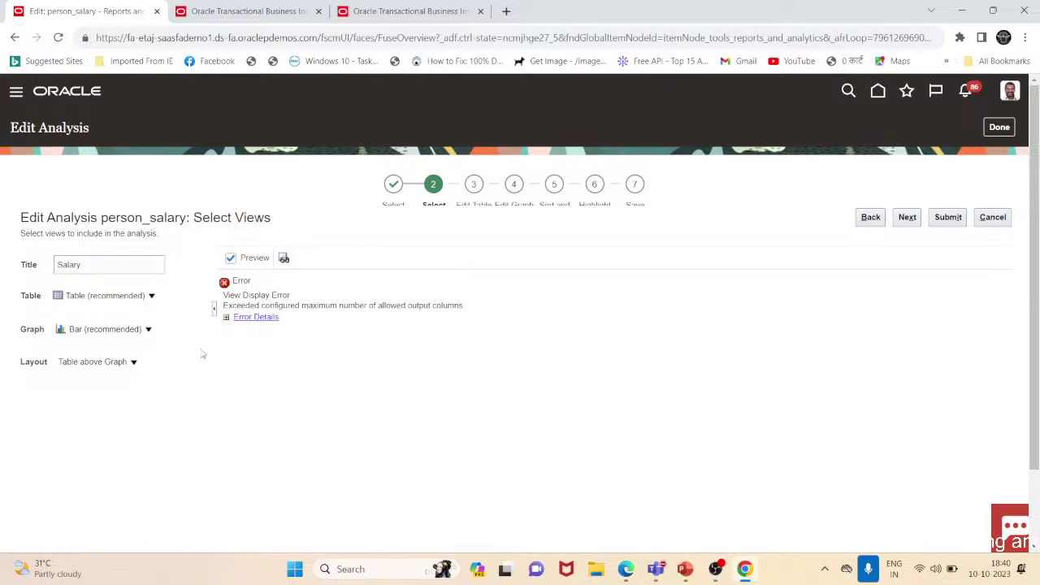
click(109, 362)
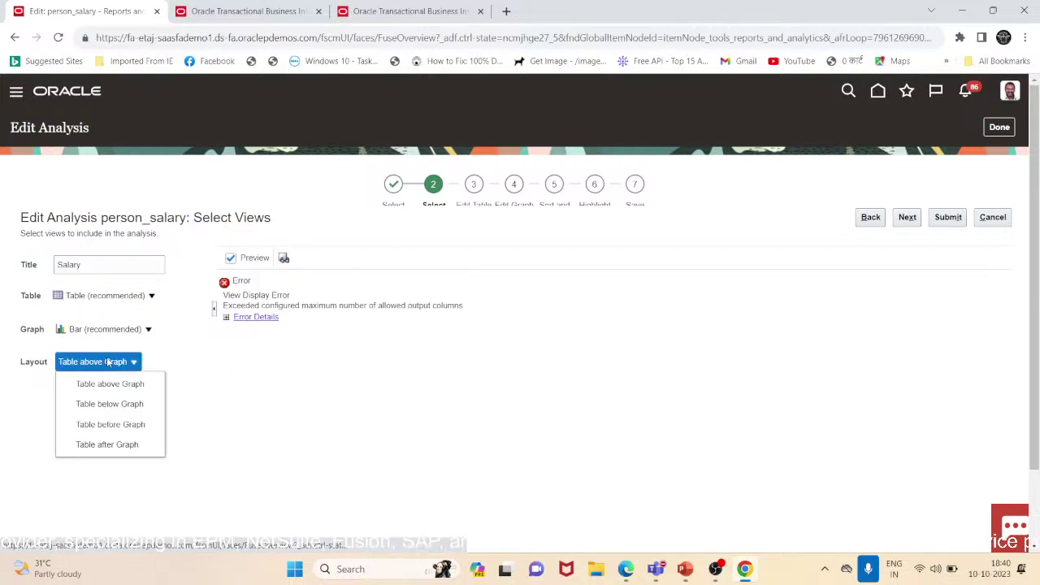
click(110, 383)
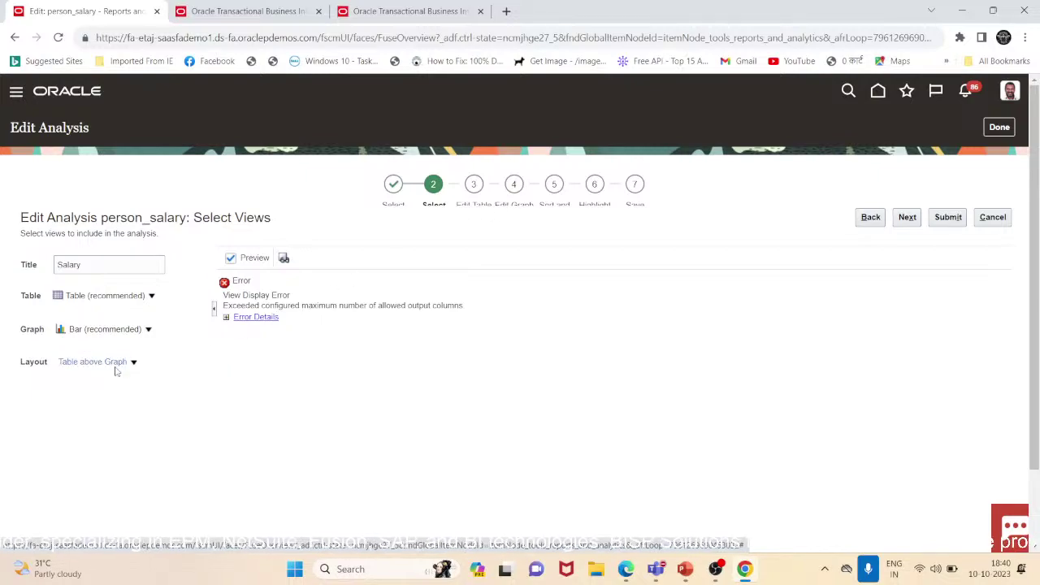
- Go to the Edit Graph stage of the analysis and expand the additional layout options
click(514, 185)
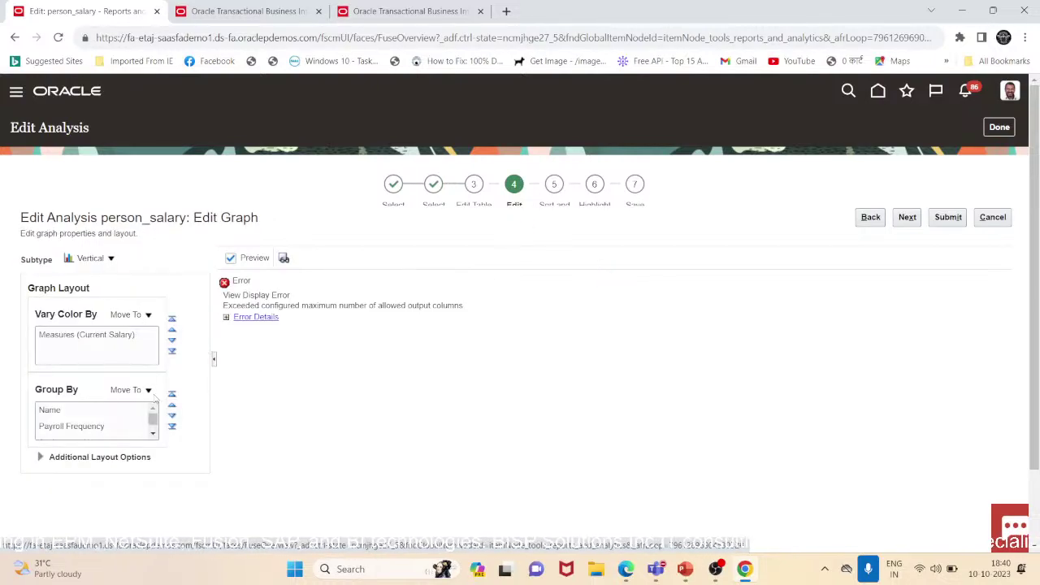
drag(1036, 265, 1038, 349)
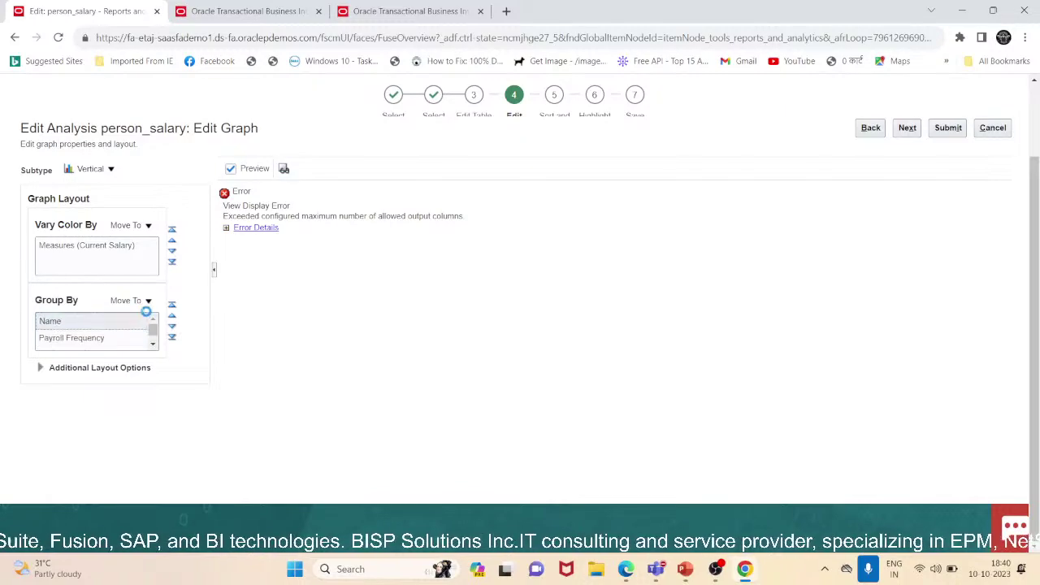
click(117, 320)
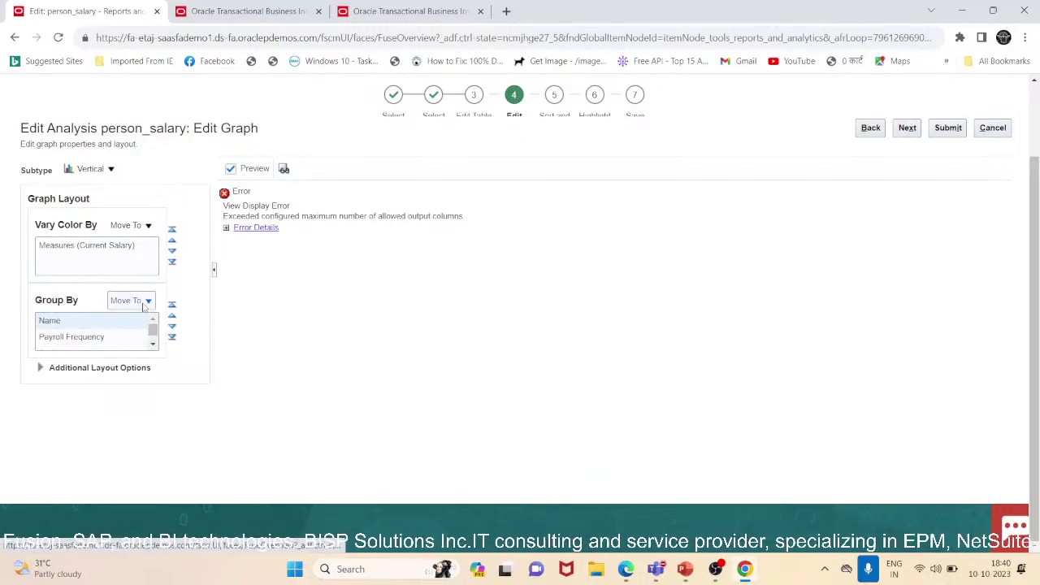
click(39, 368)
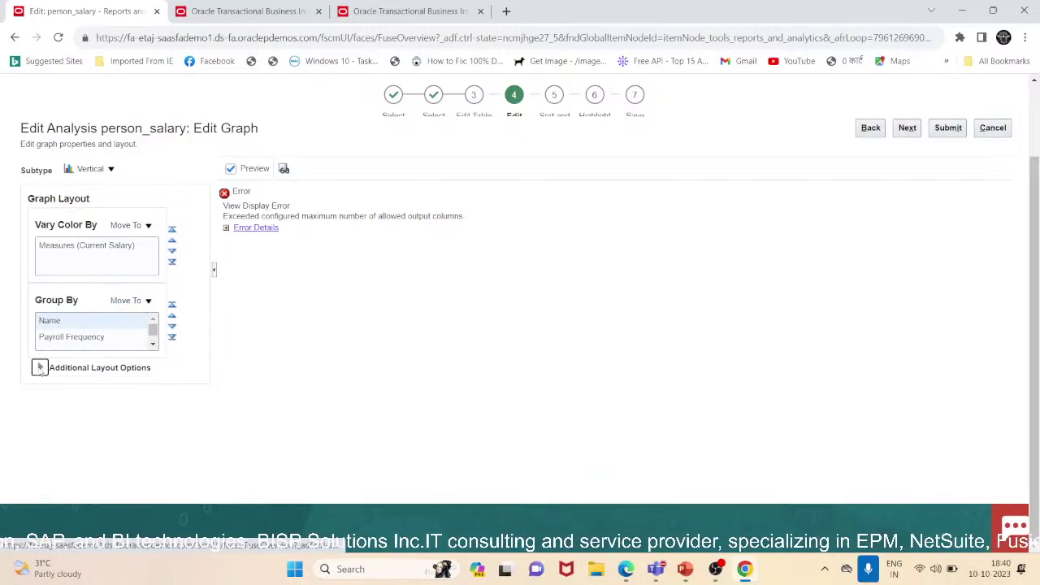
scroll(53, 232, down, 2)
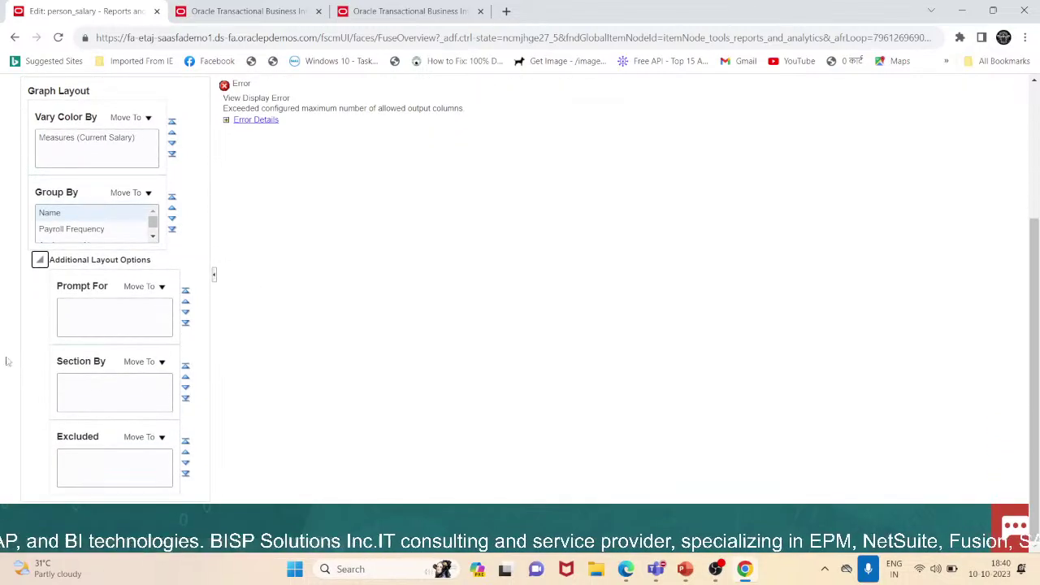
- Move Name, Payroll Frequency and Assignment Name from the graph's Group By area to Excluded, keeping Department as the grouping
click(64, 216)
click(128, 193)
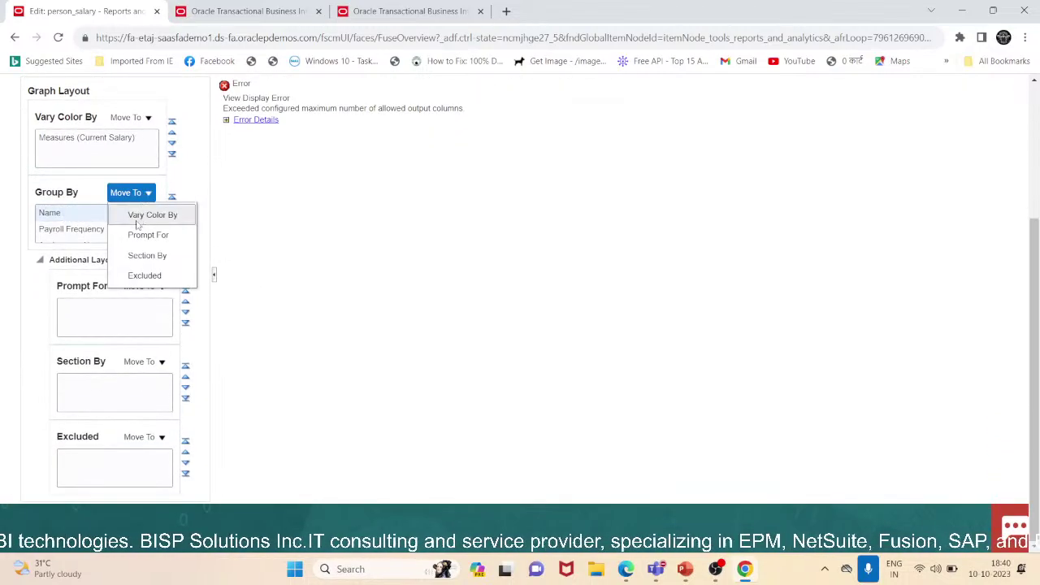
click(145, 277)
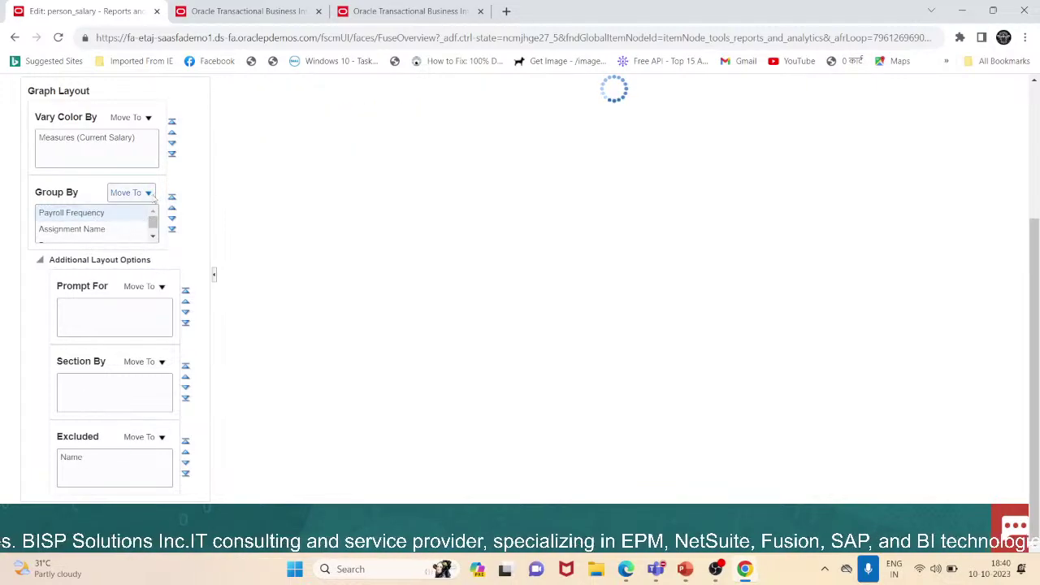
click(151, 195)
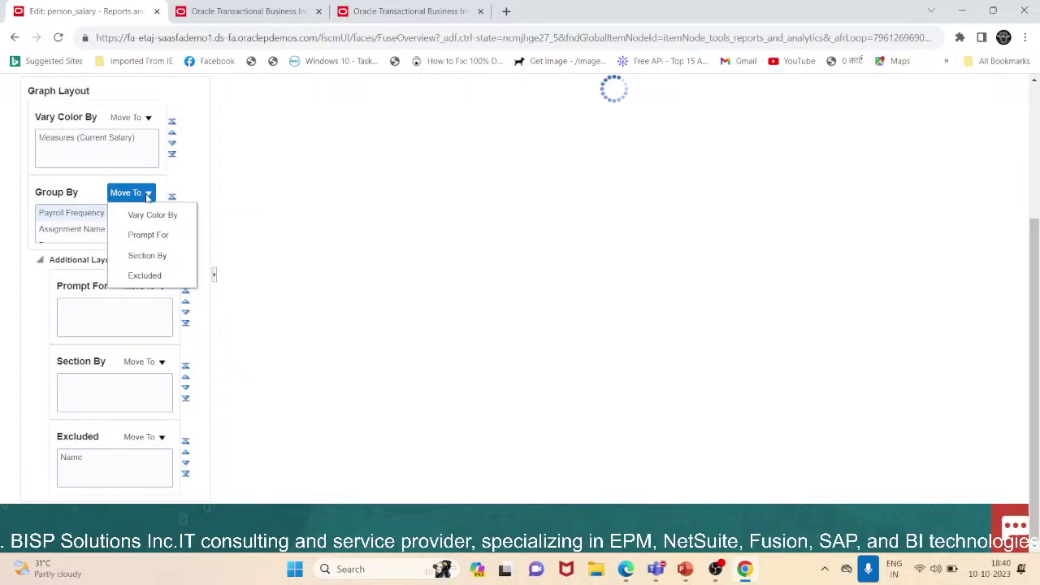
click(144, 276)
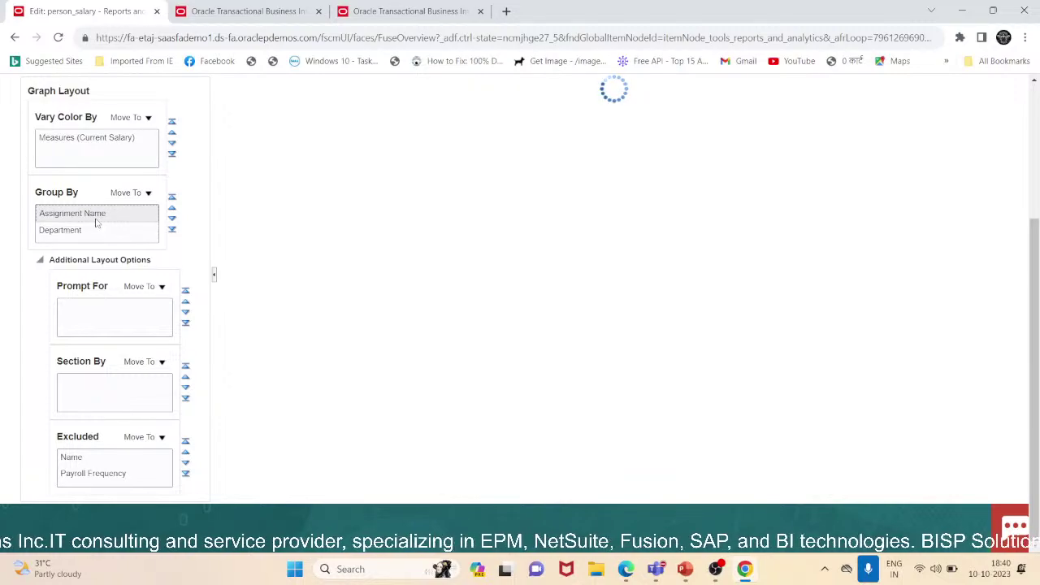
click(121, 213)
click(150, 195)
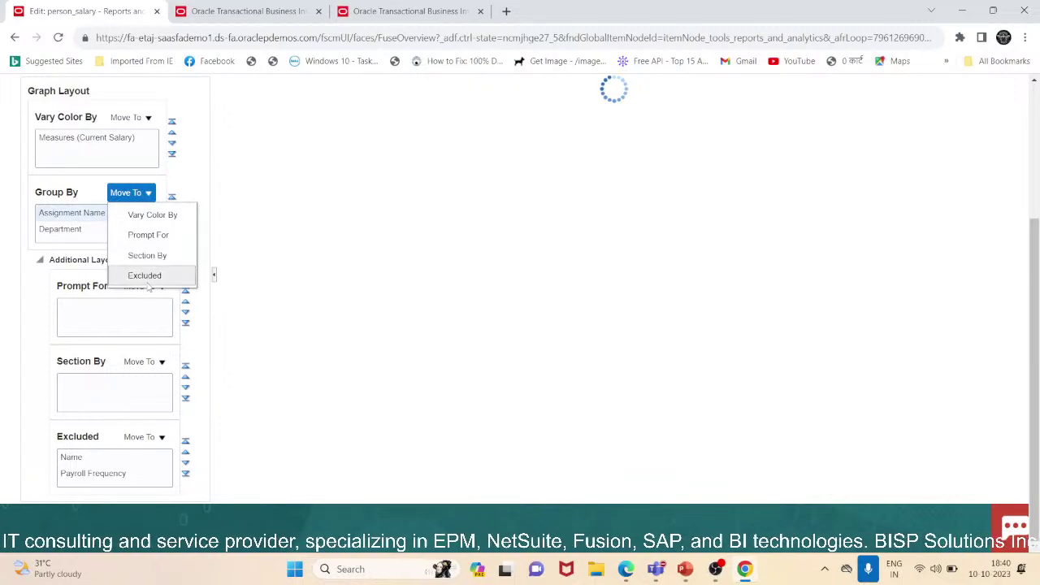
click(146, 279)
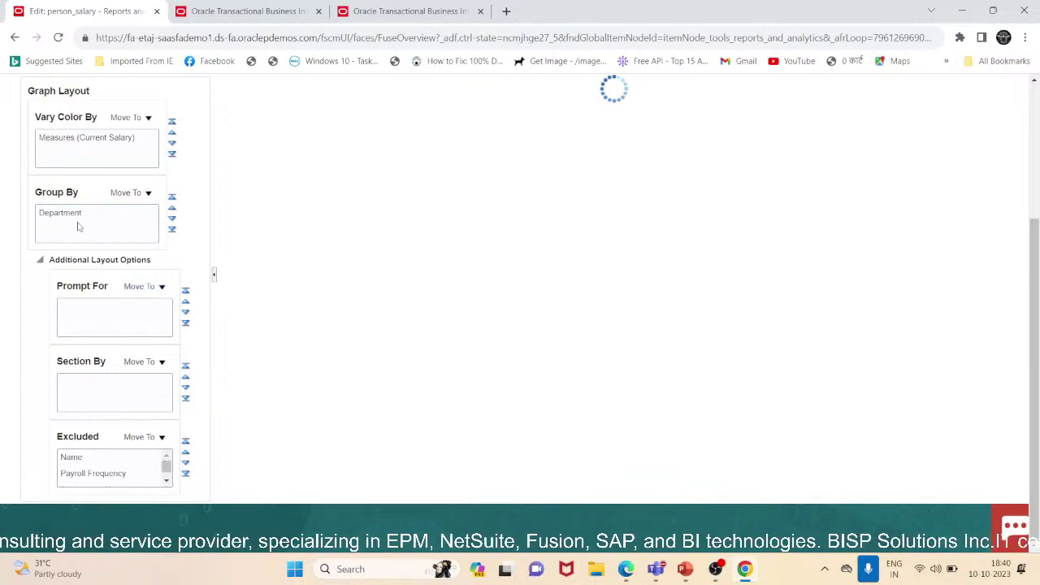
click(90, 212)
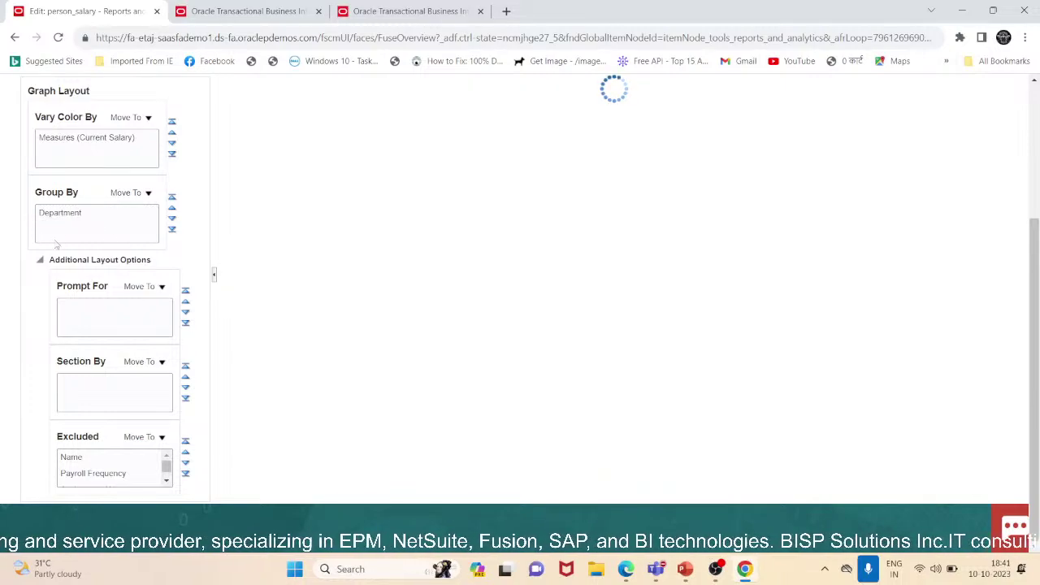
scroll(91, 404, up, 3)
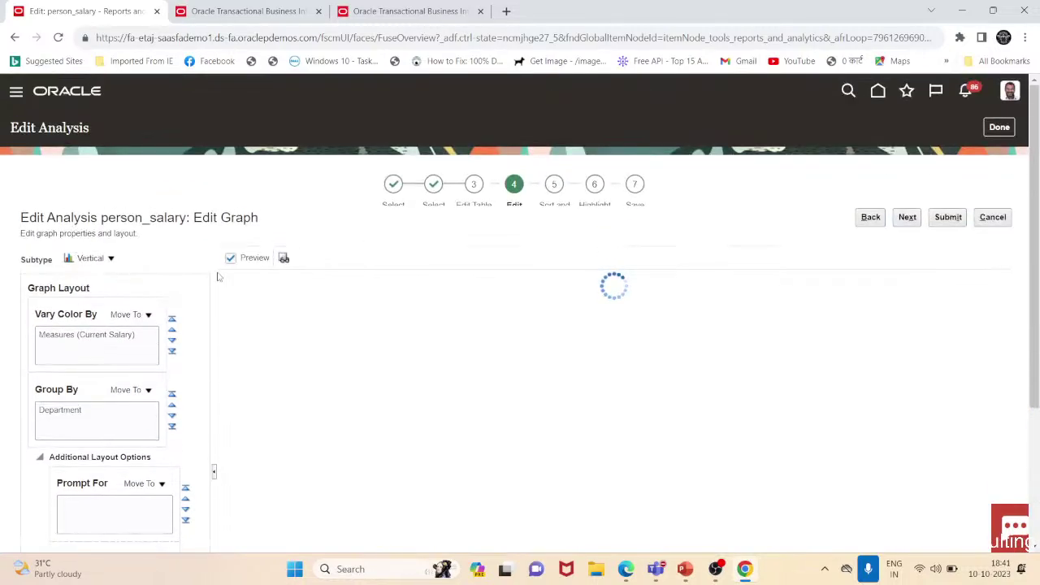
click(90, 406)
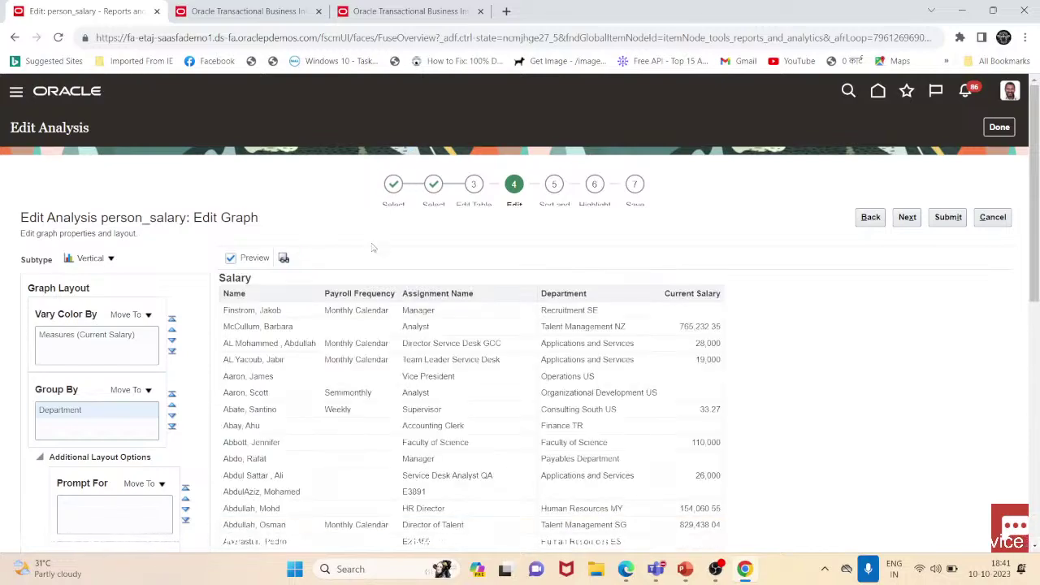
- Return to column selection, add Business Unit Name from the Business Unit folder and place it above Department
click(394, 183)
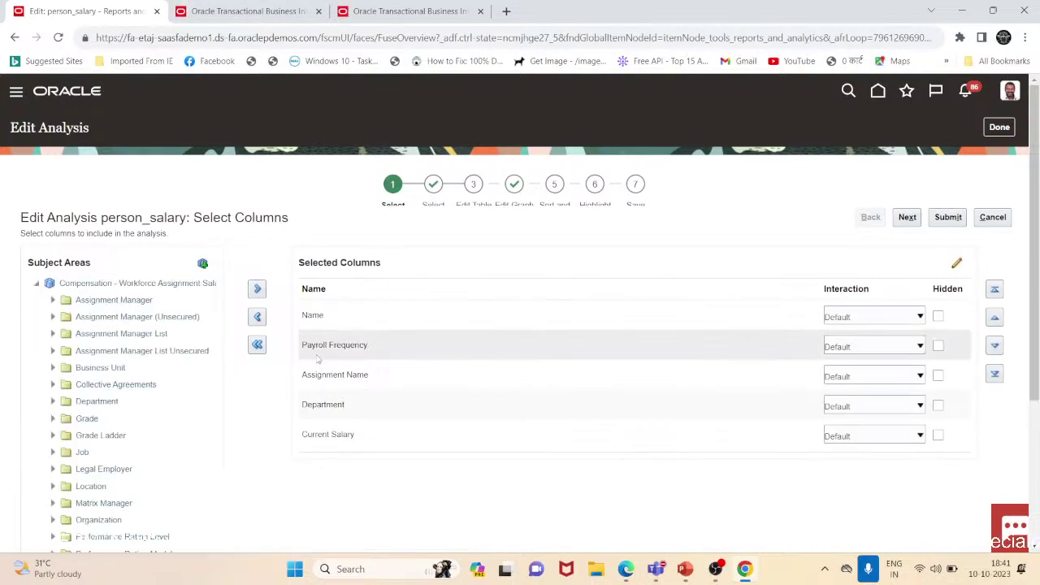
click(52, 370)
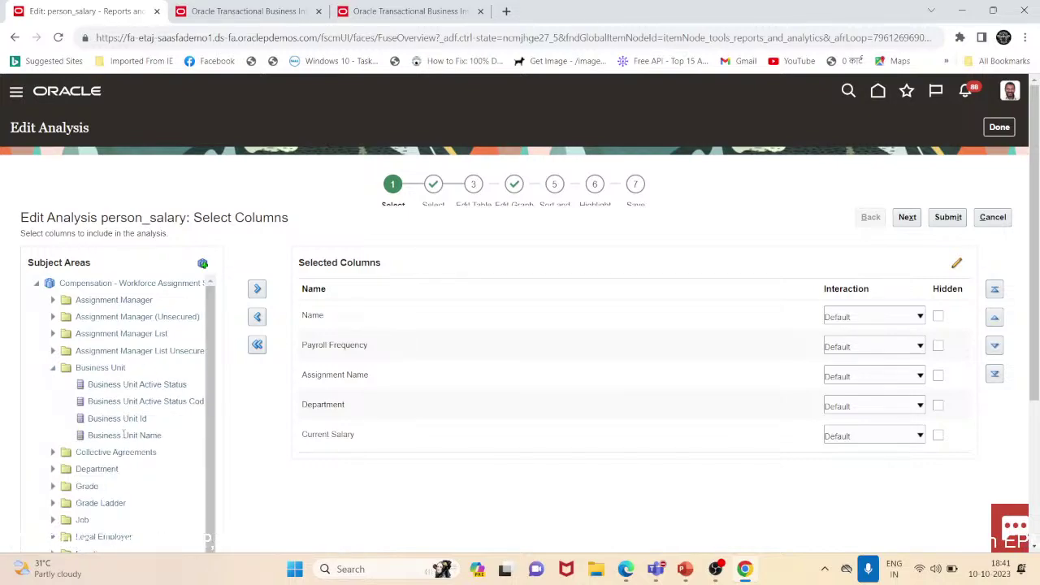
click(124, 435)
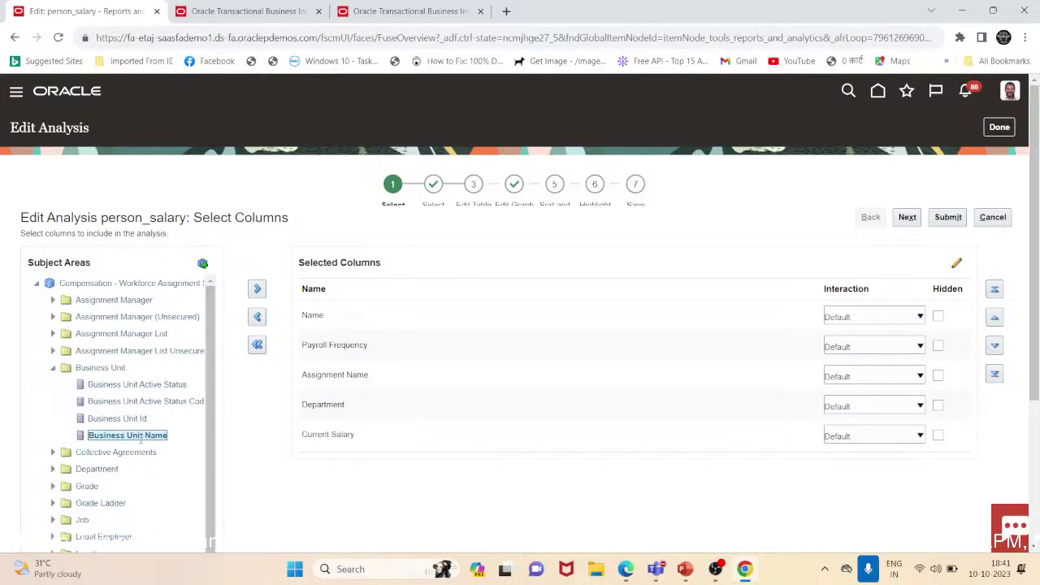
click(257, 289)
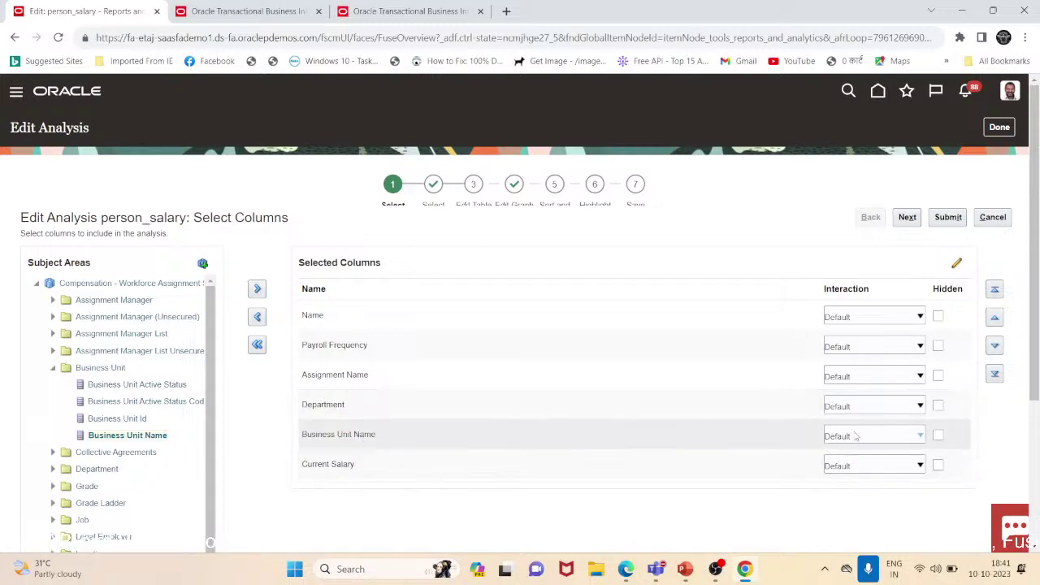
click(747, 442)
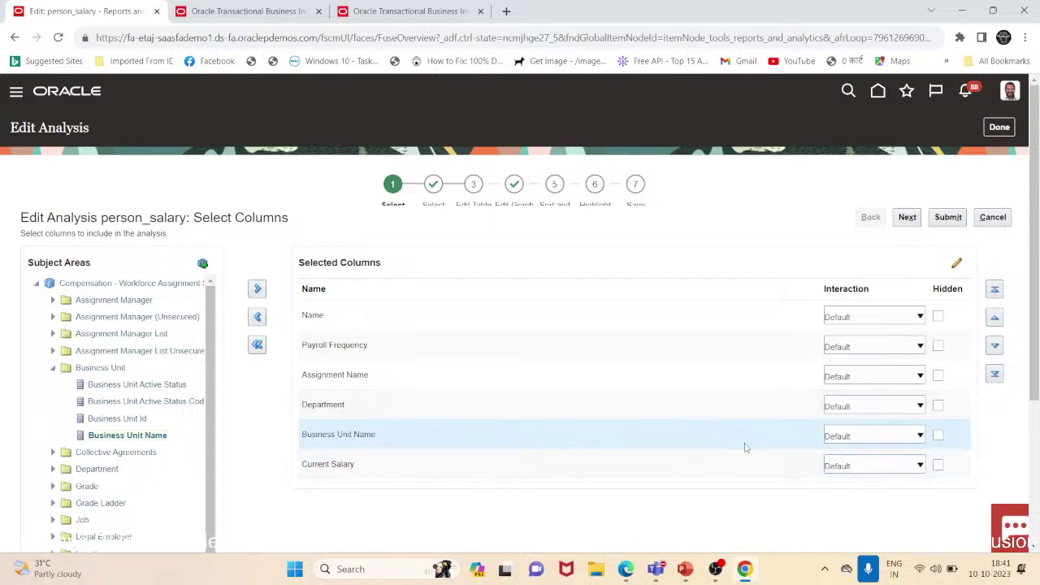
click(994, 318)
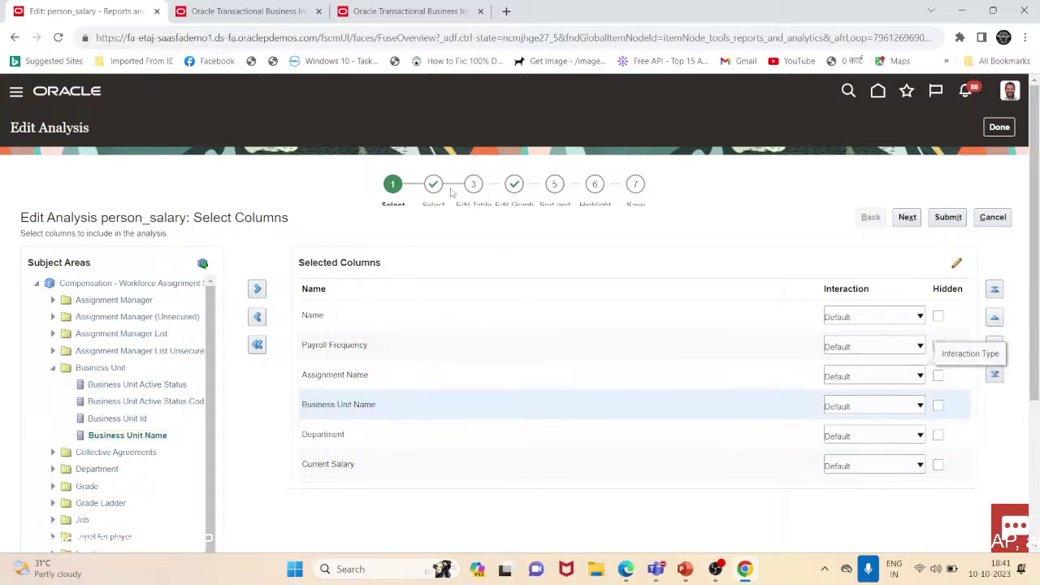
- Go back to graph editing and exclude Department so the graph groups only by Business Unit Name, then review the graph
click(515, 197)
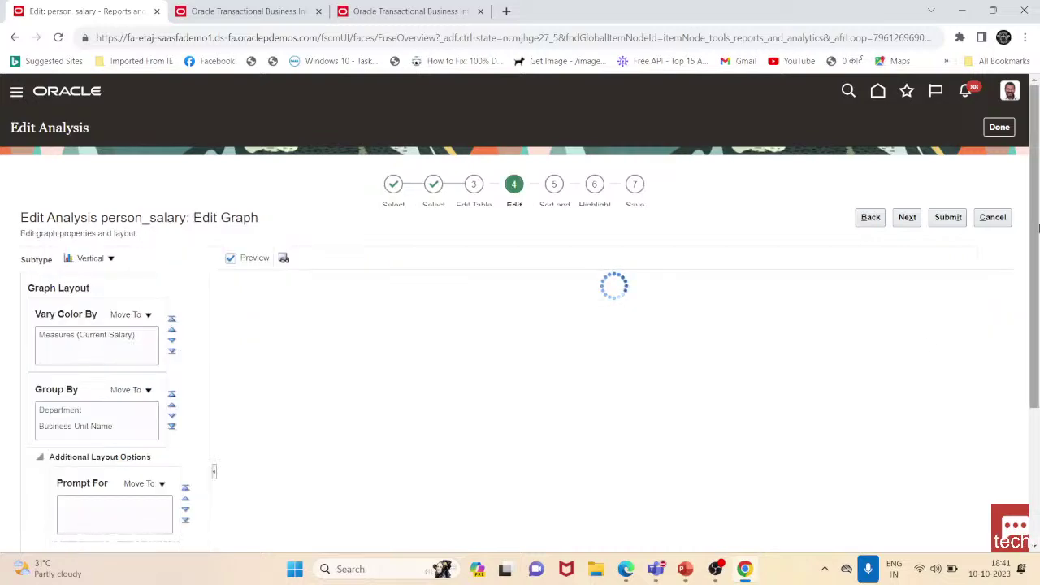
drag(1036, 230, 1026, 288)
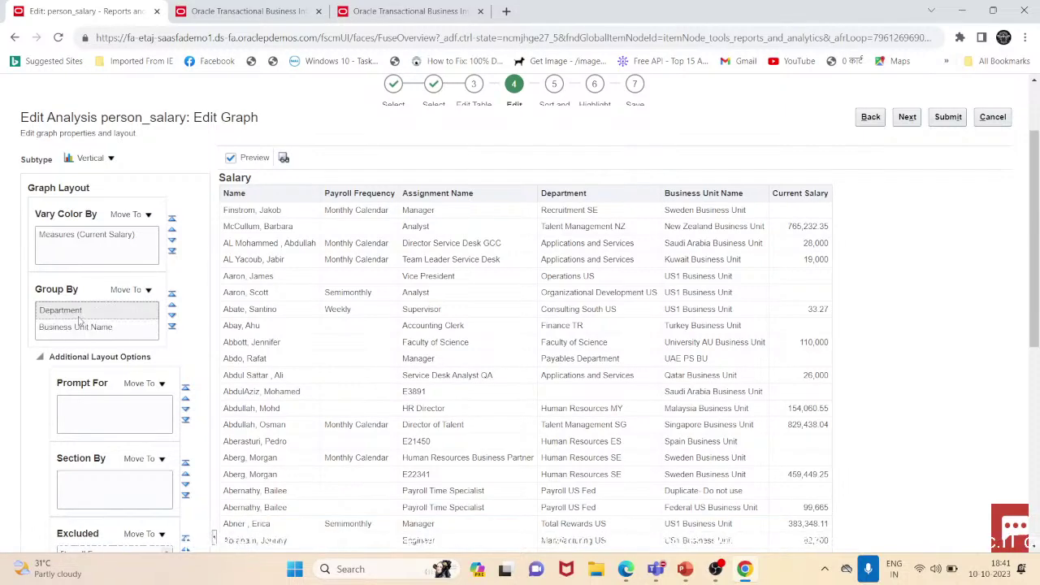
click(129, 289)
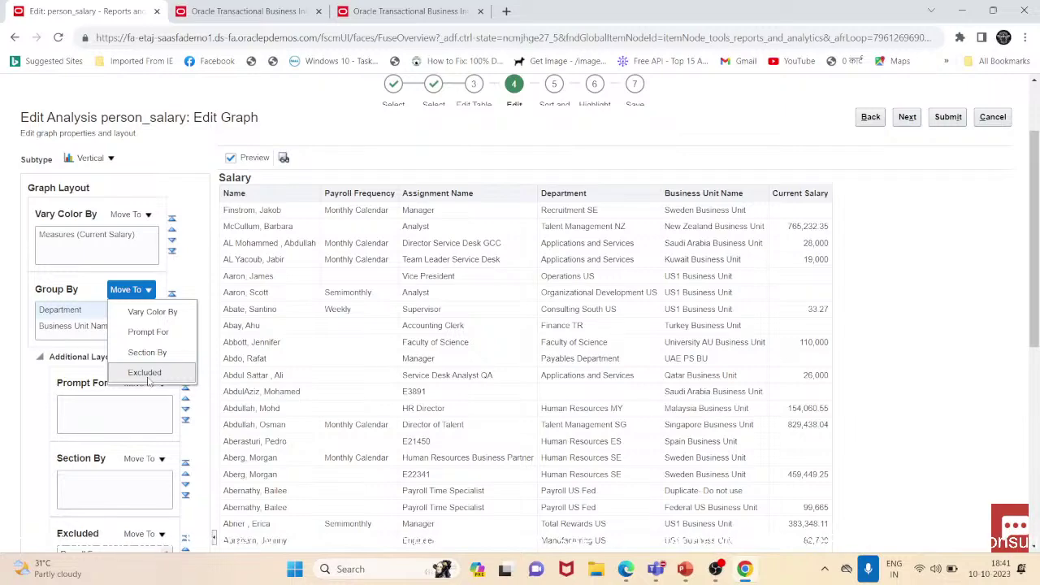
click(146, 373)
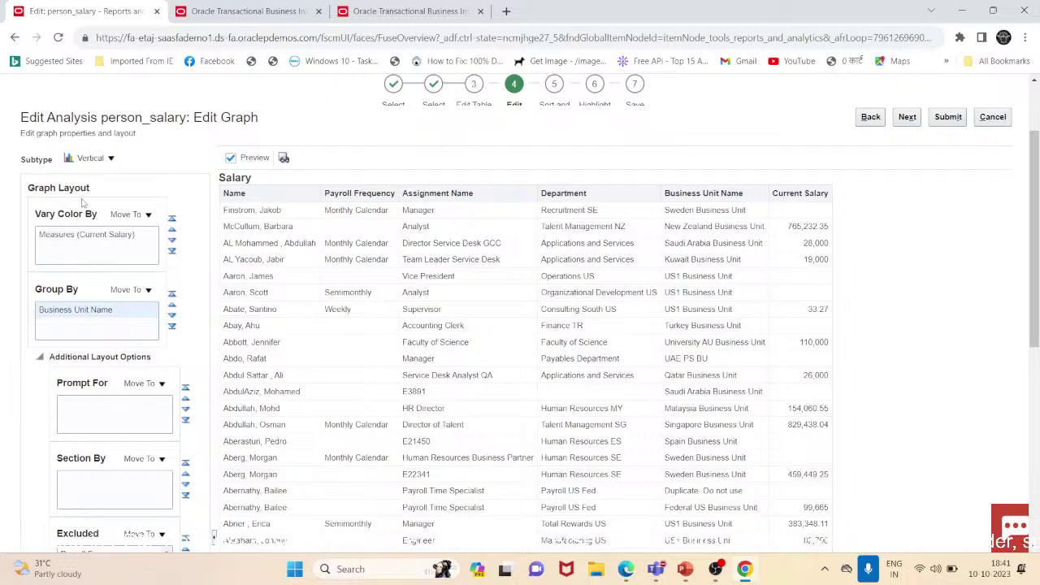
scroll(268, 238, down, 5)
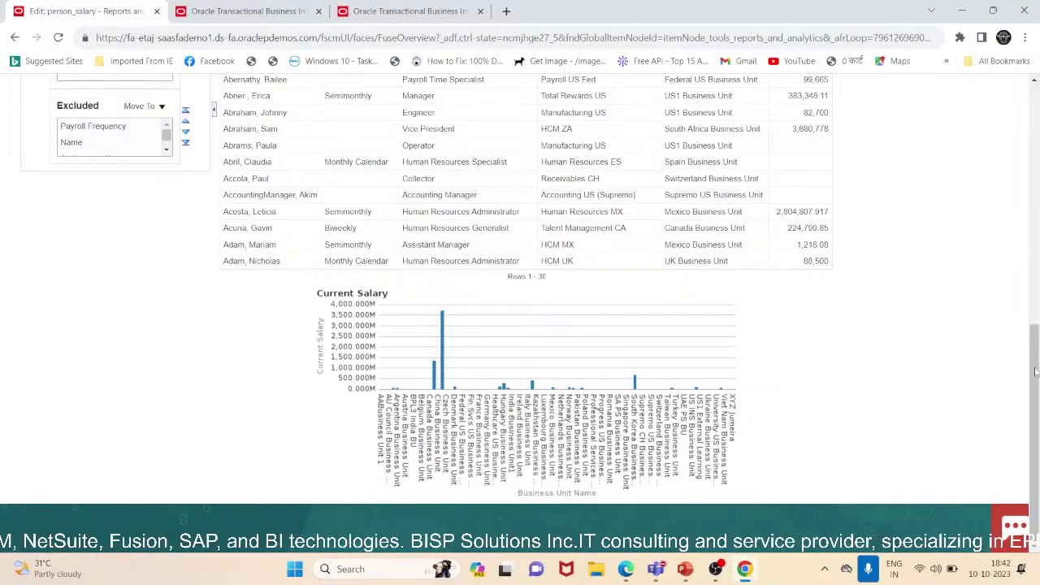
scroll(487, 325, up, 2)
scroll(114, 300, up, 3)
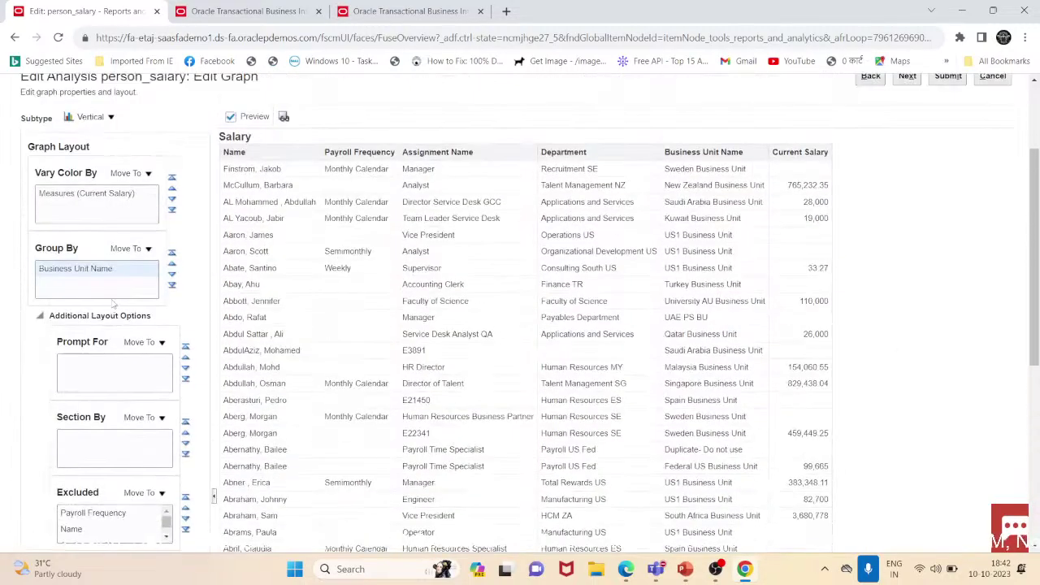
- Move Department from the graph's Excluded area to Prompt For and review the Current Salary graph with its Department prompt
scroll(127, 357, down, 5)
scroll(165, 136, down, 2)
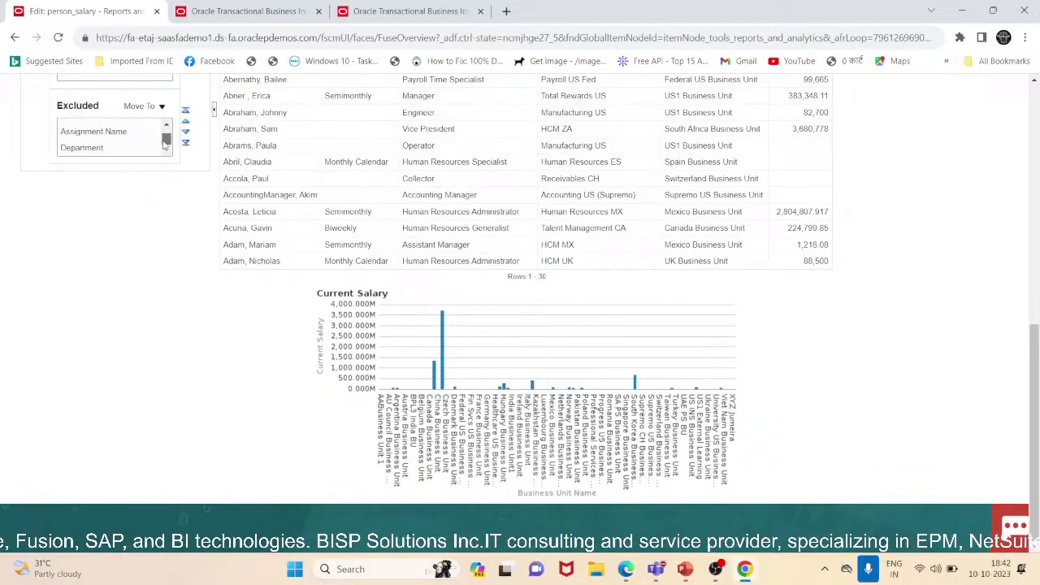
click(81, 147)
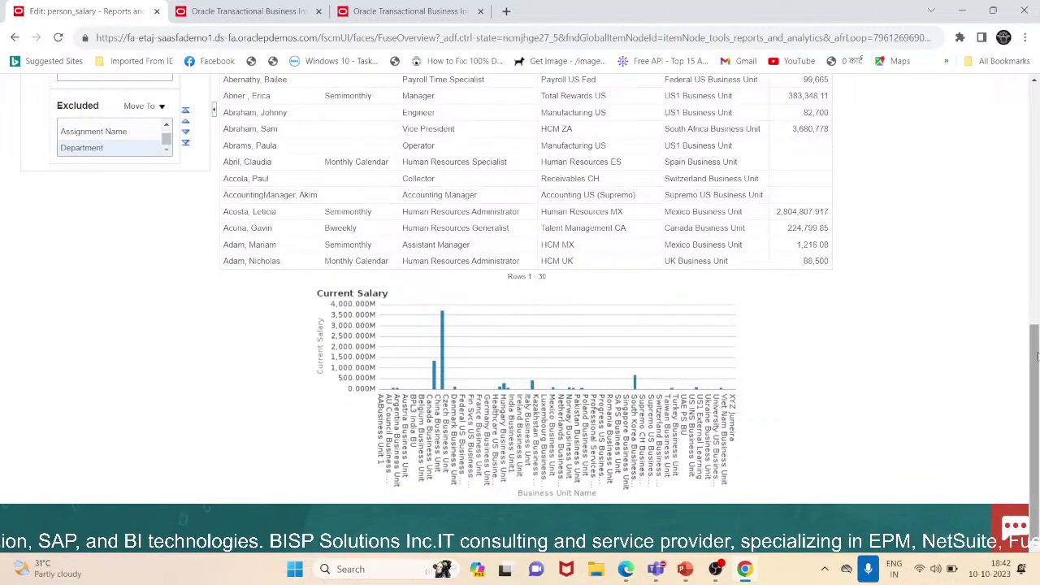
scroll(1005, 244, up, 4)
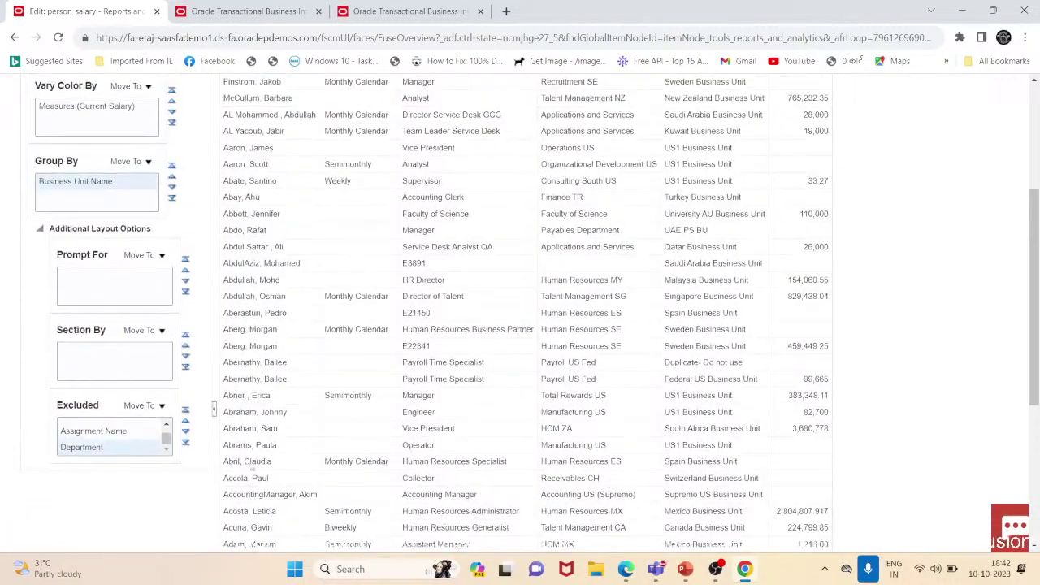
click(142, 404)
click(175, 478)
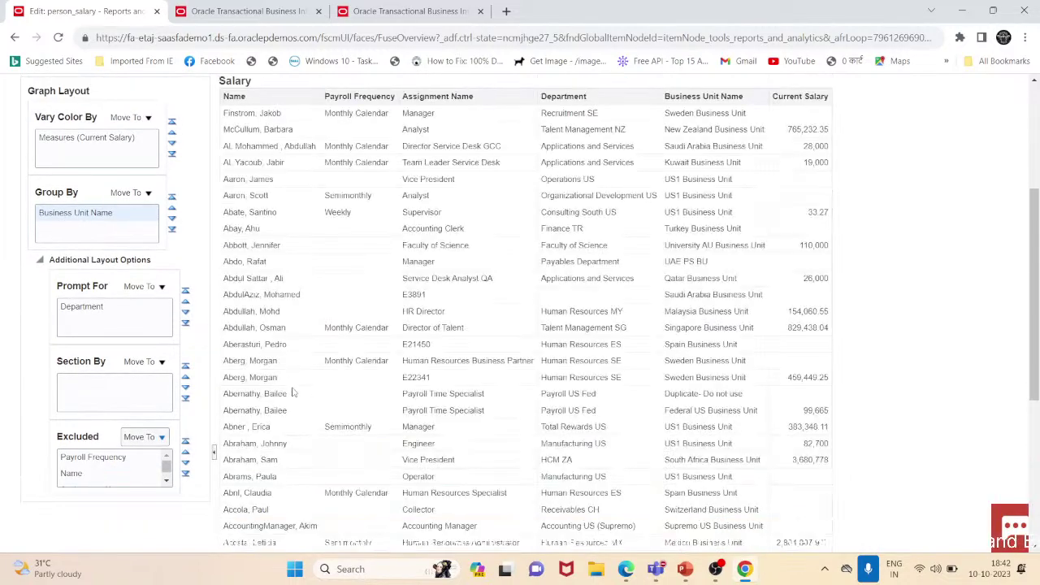
scroll(293, 389, down, 3)
right_click(294, 390)
click(629, 440)
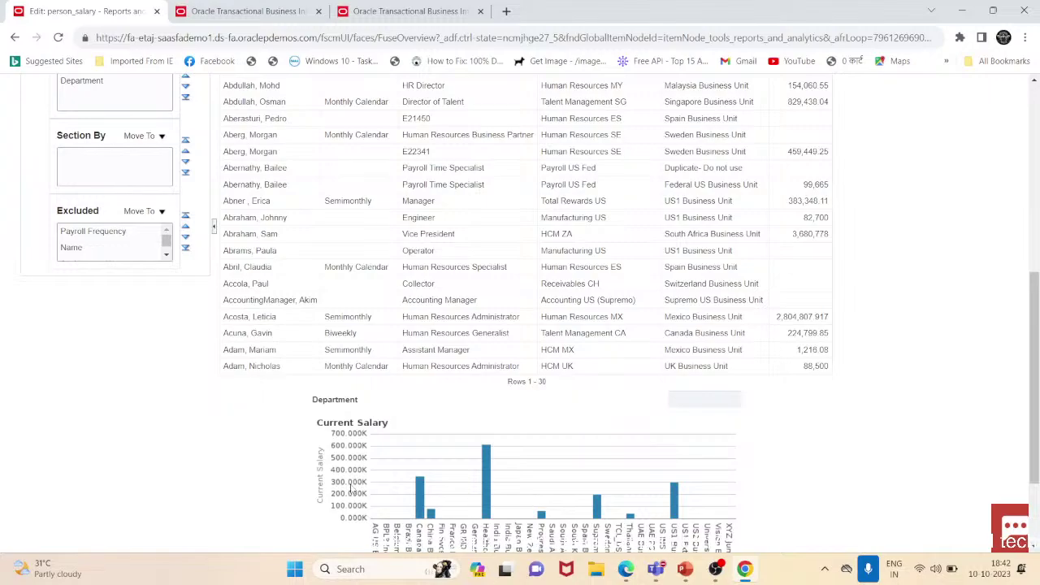
scroll(351, 487, down, 2)
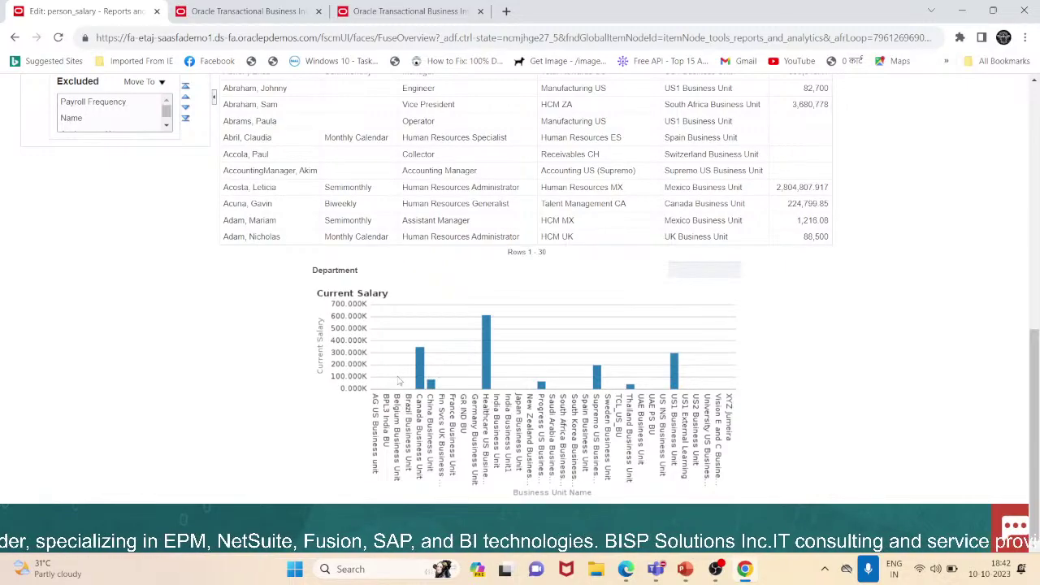
- Proceed to the Sort and Filter stage of the analysis and look over its preview
scroll(398, 380, up, 10)
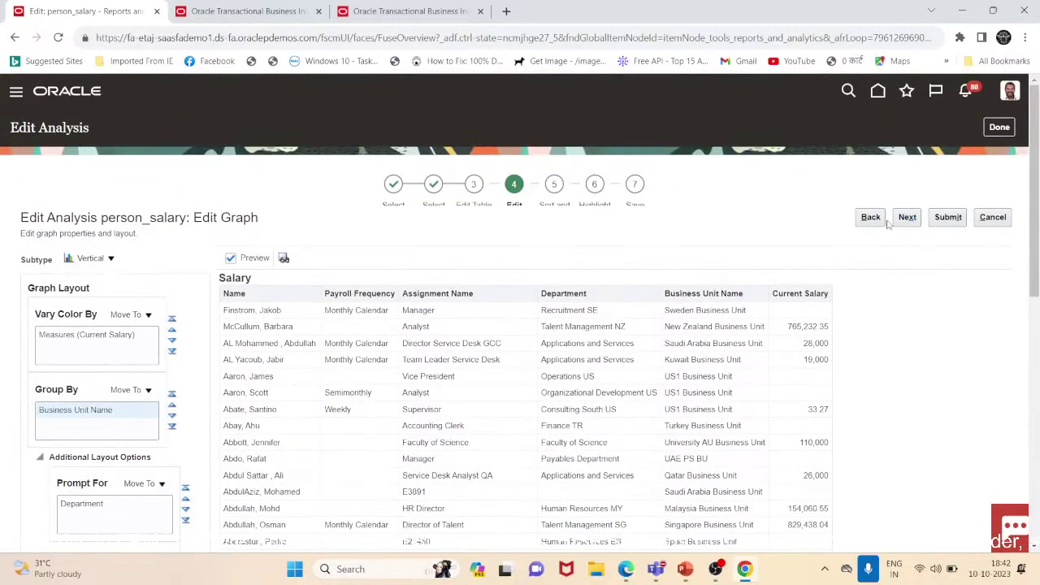
click(870, 218)
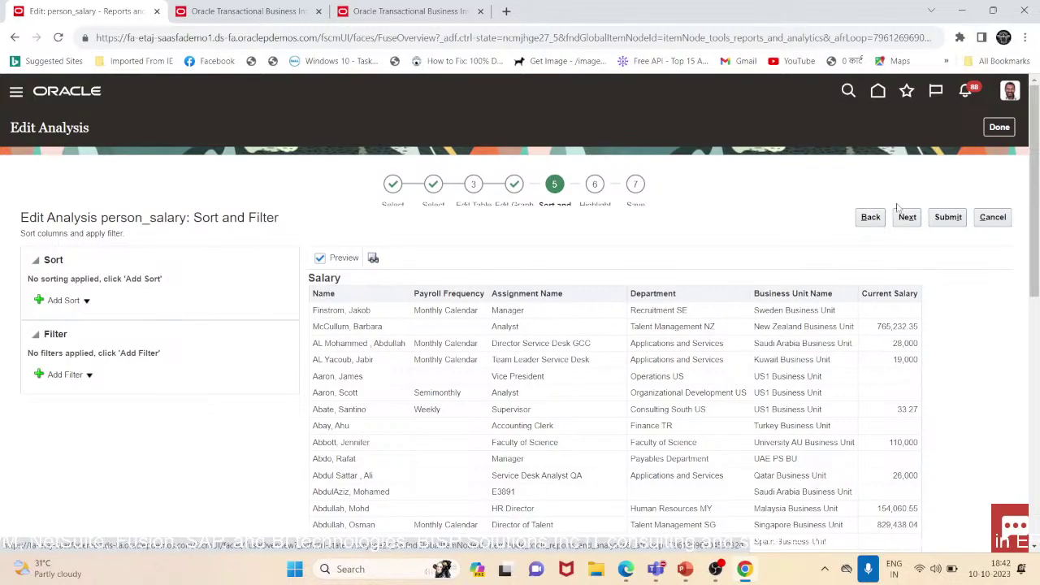
scroll(764, 306, down, 7)
scroll(758, 310, up, 7)
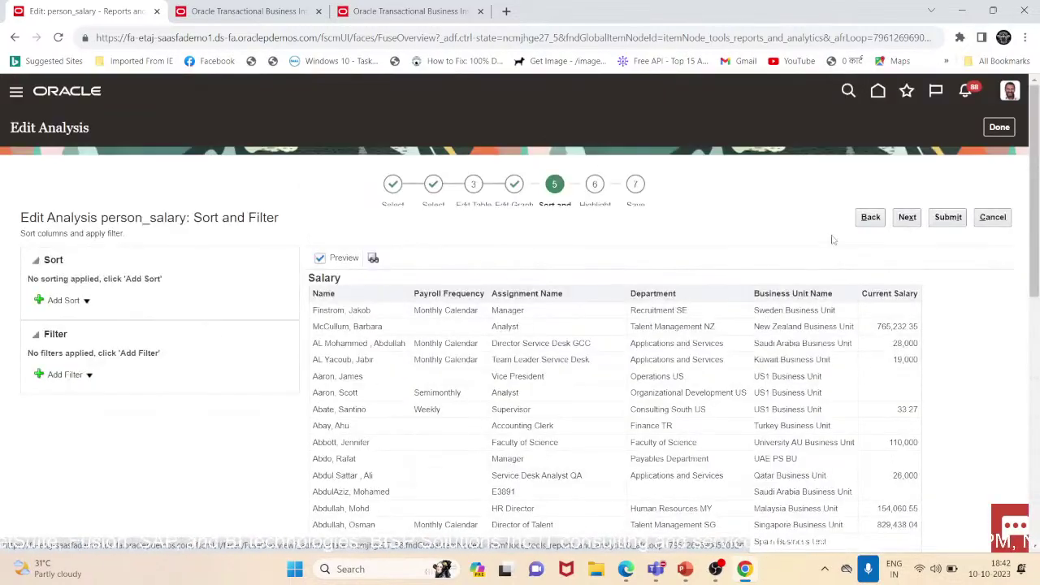
- Proceed to the Highlight stage of the person_salary analysis and look over its table preview
click(909, 221)
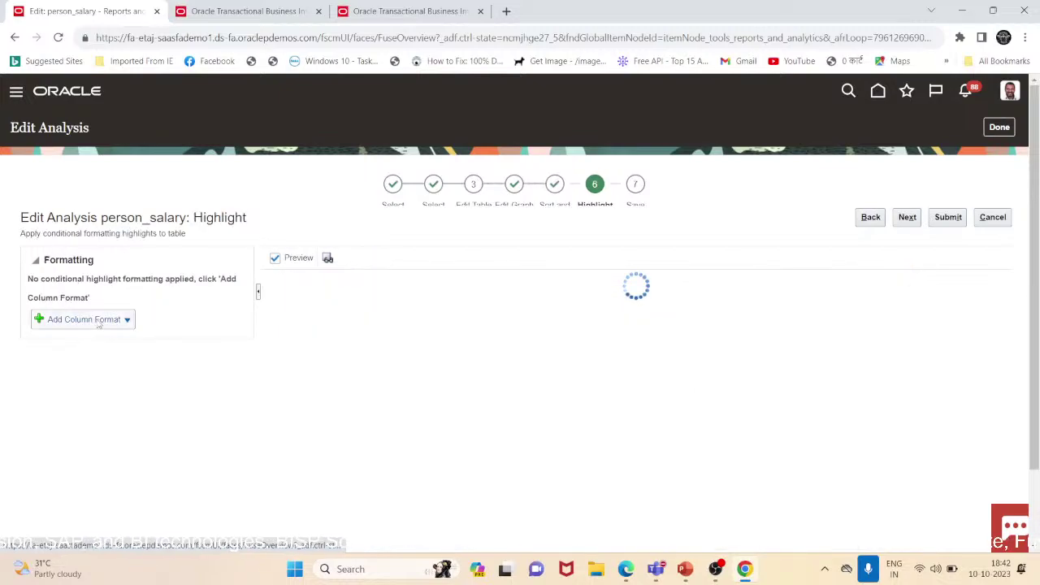
scroll(321, 357, down, 5)
scroll(323, 358, up, 4)
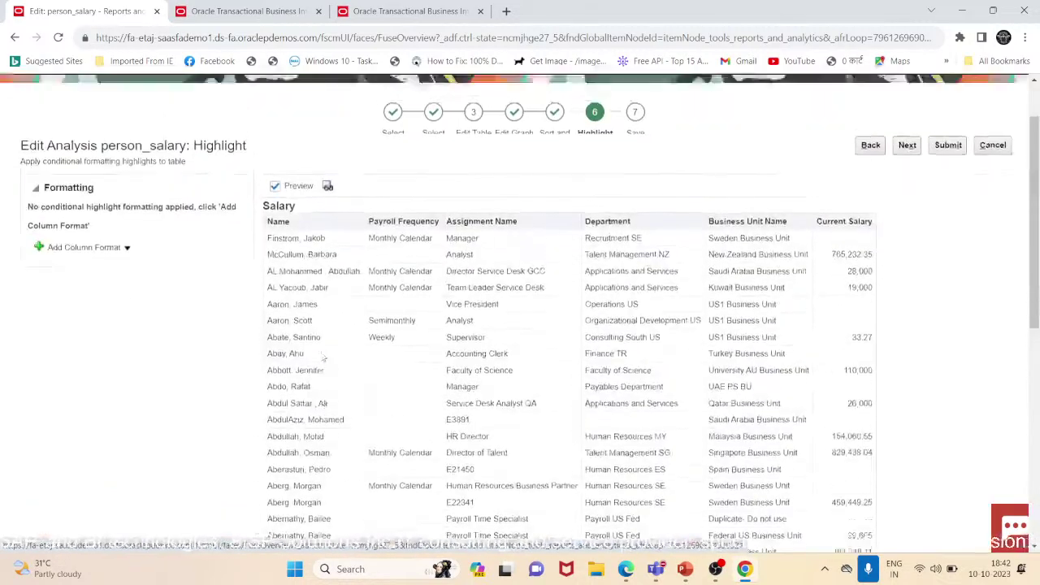
scroll(324, 358, up, 1)
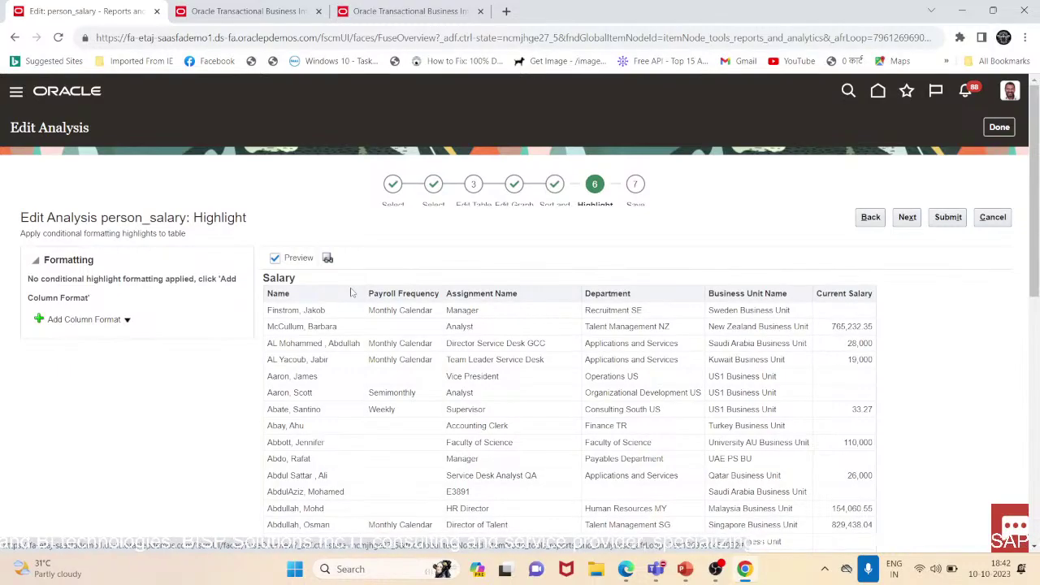
scroll(956, 353, down, 5)
scroll(845, 363, up, 4)
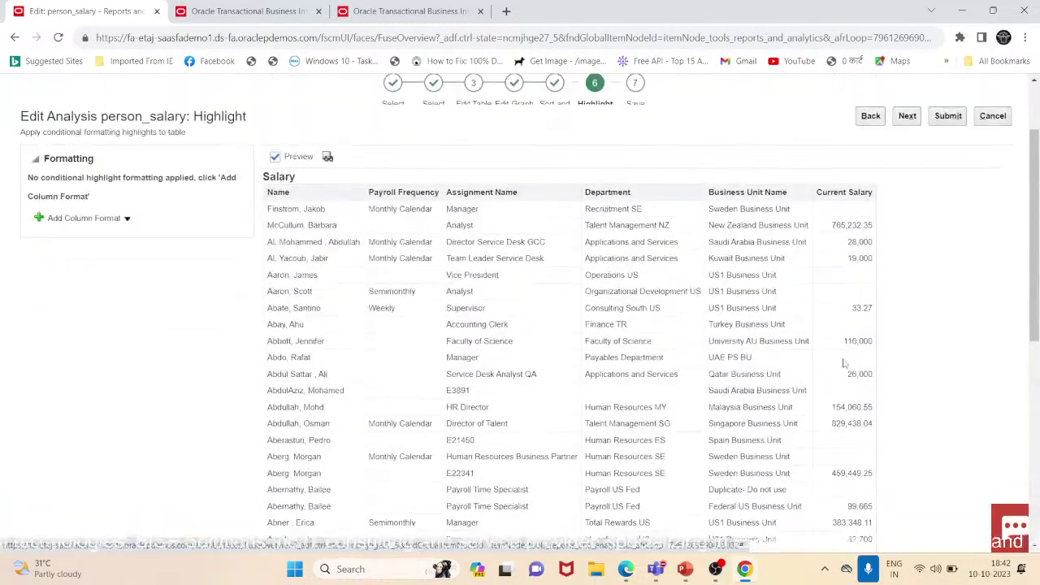
- Proceed to the Save stage, review the save location and try to submit the analysis as person_salary in the BISP folder
click(906, 116)
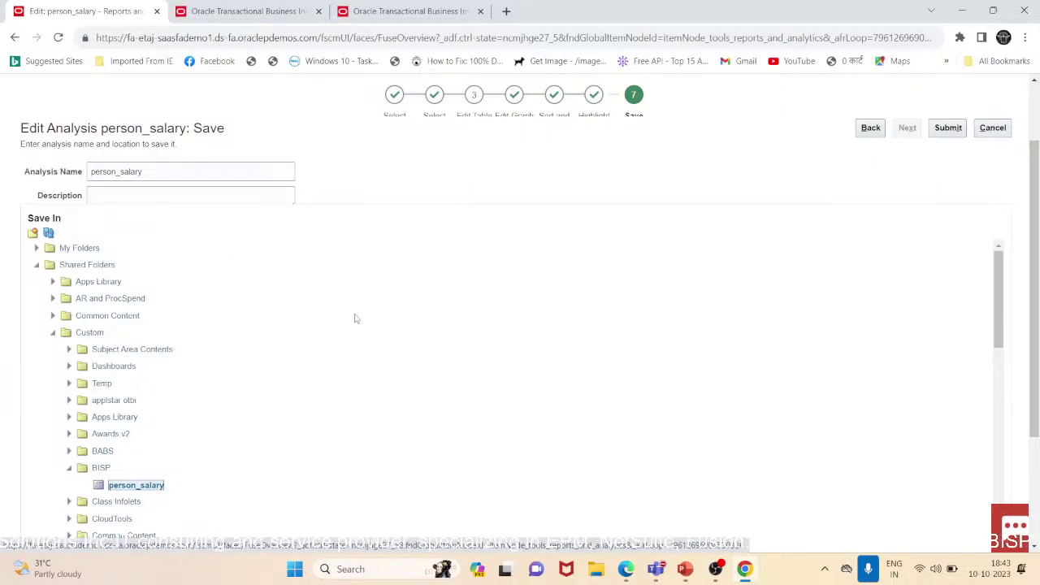
scroll(285, 251, down, 5)
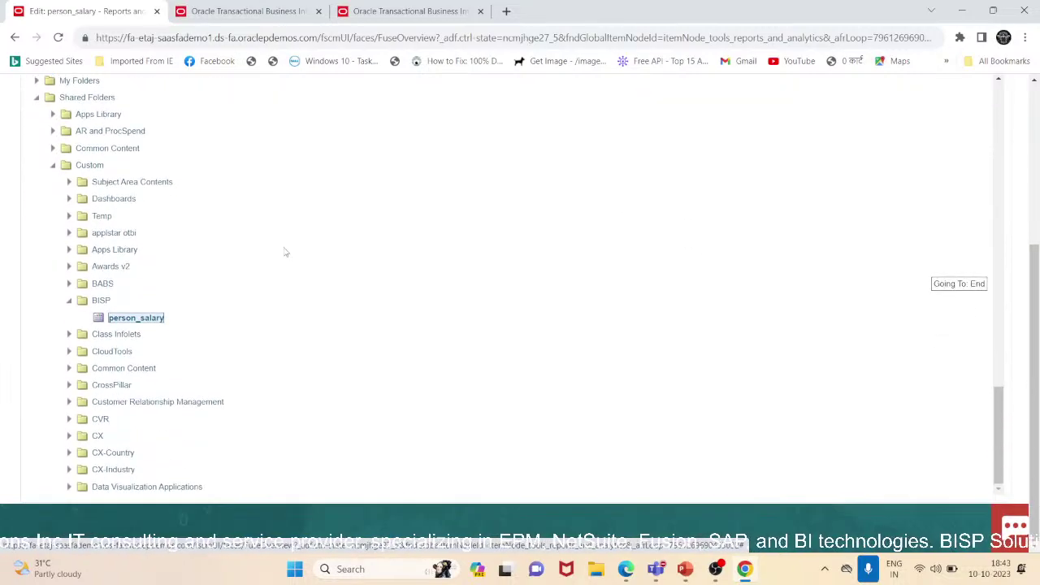
scroll(804, 343, down, 10)
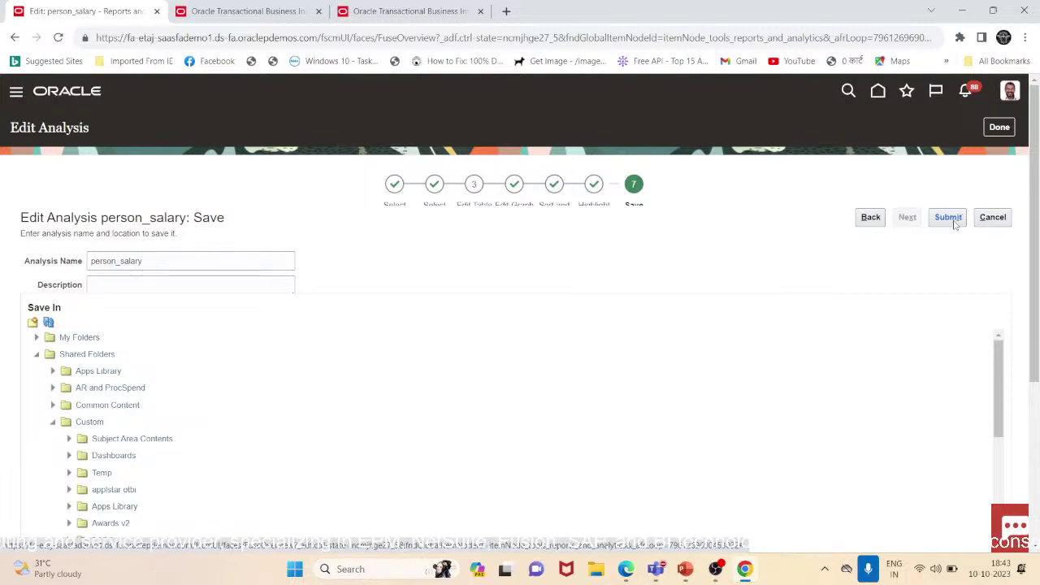
click(947, 217)
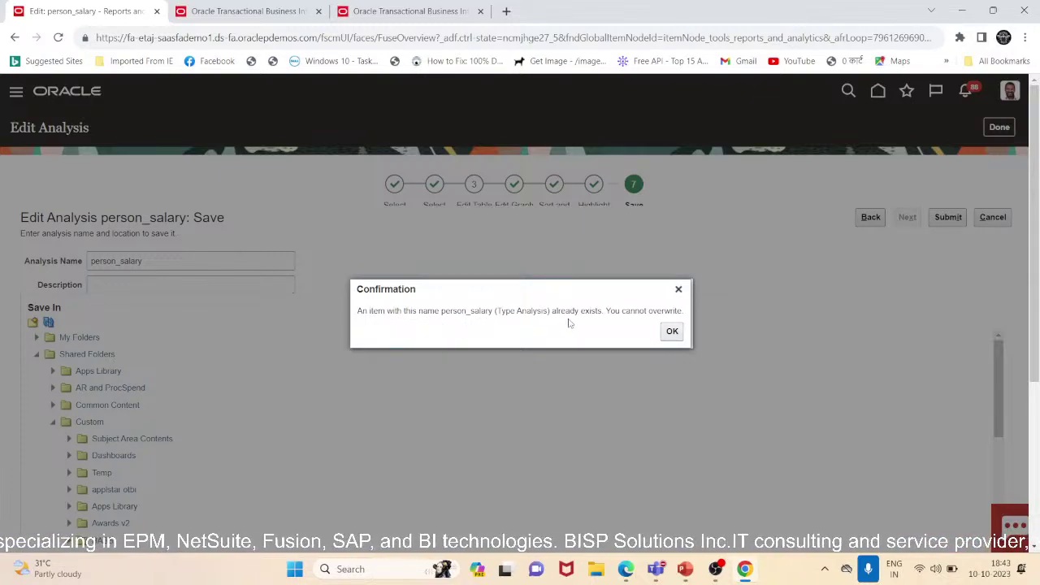
click(672, 331)
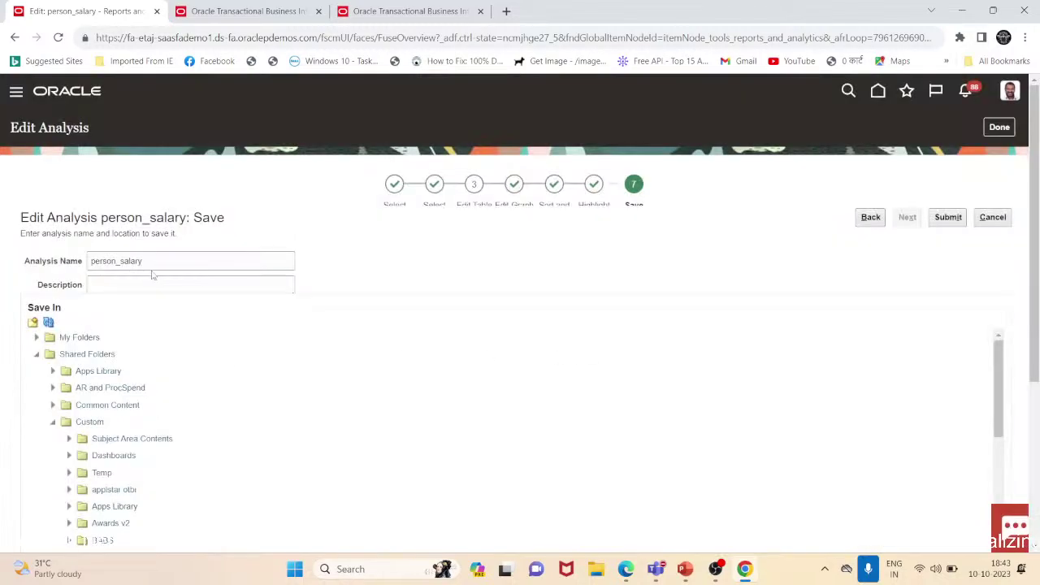
- Rename the analysis as person_salary1 and submit it to save it as a new analysis
click(164, 262)
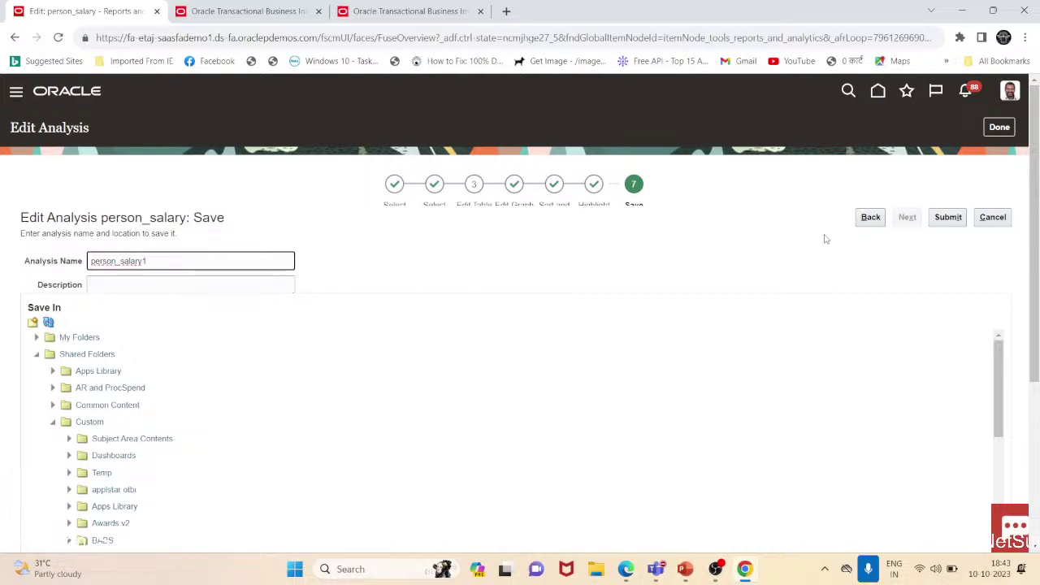
click(955, 219)
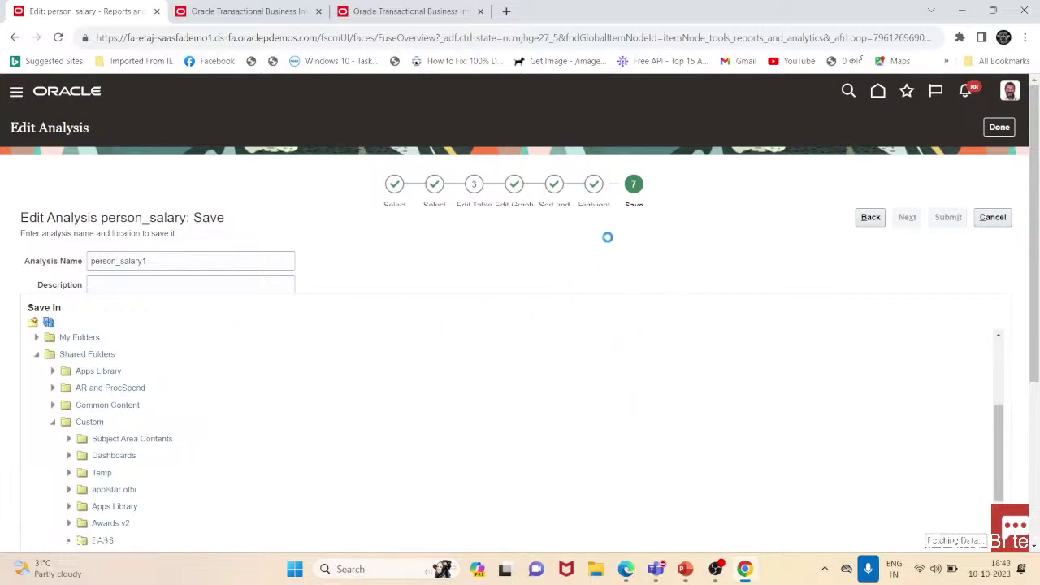
scroll(1033, 296, down, 4)
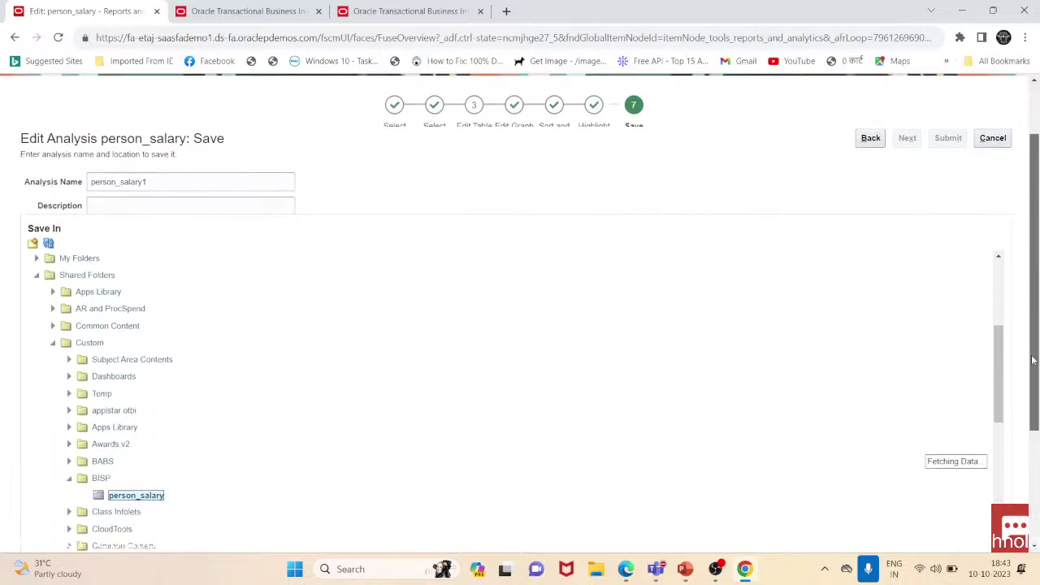
scroll(1037, 209, up, 4)
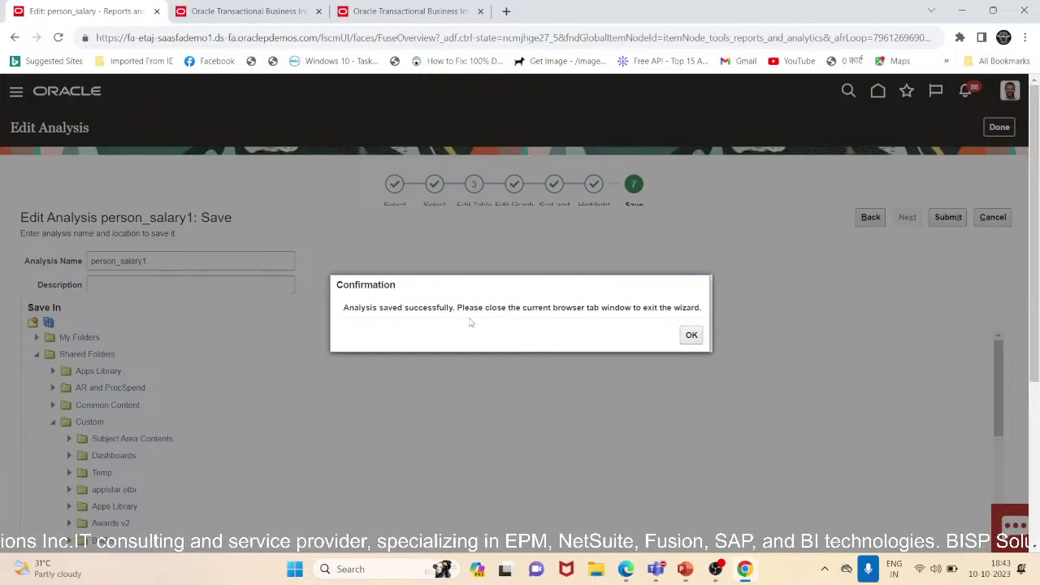
click(691, 334)
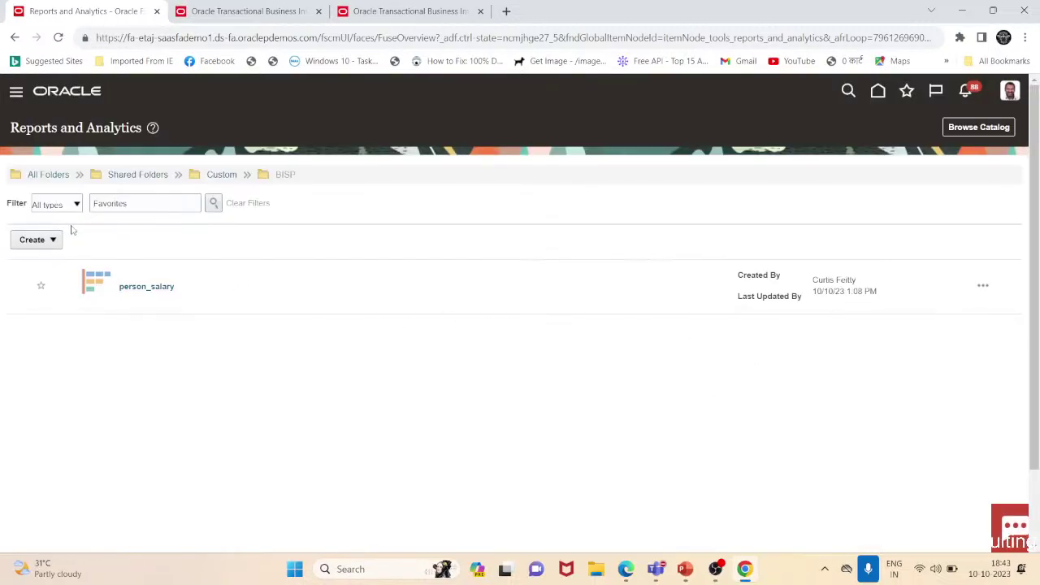
- Go up to the Custom folder in Reports and Analytics, then check the agenda slide in PowerPoint and return to the browser
click(220, 175)
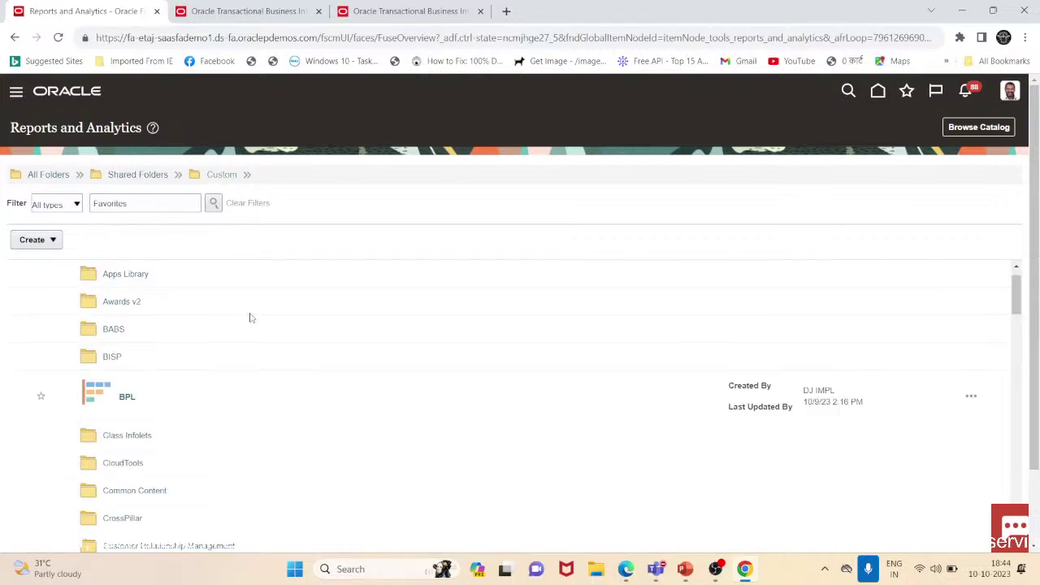
click(686, 570)
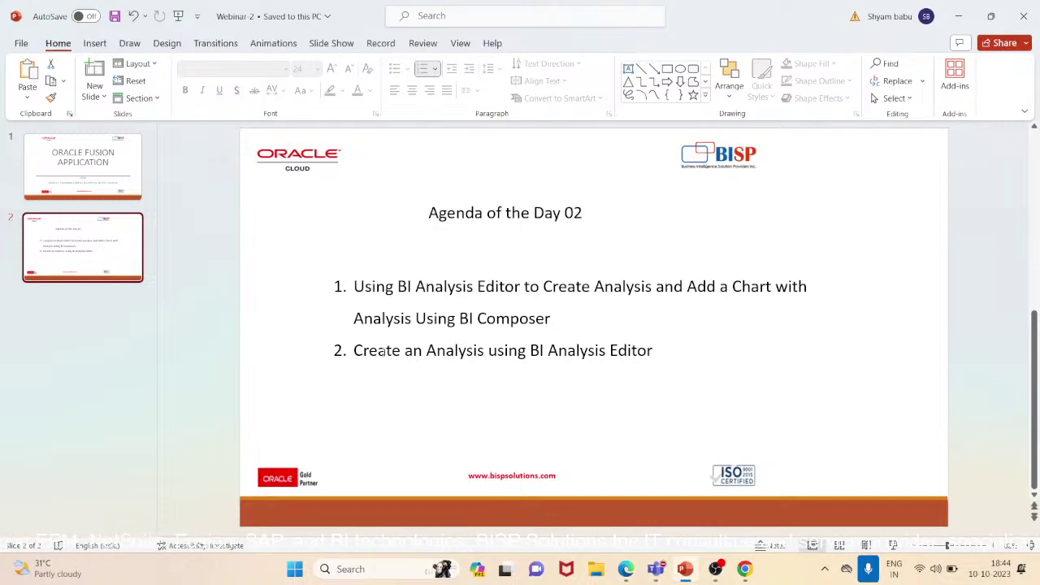
click(958, 16)
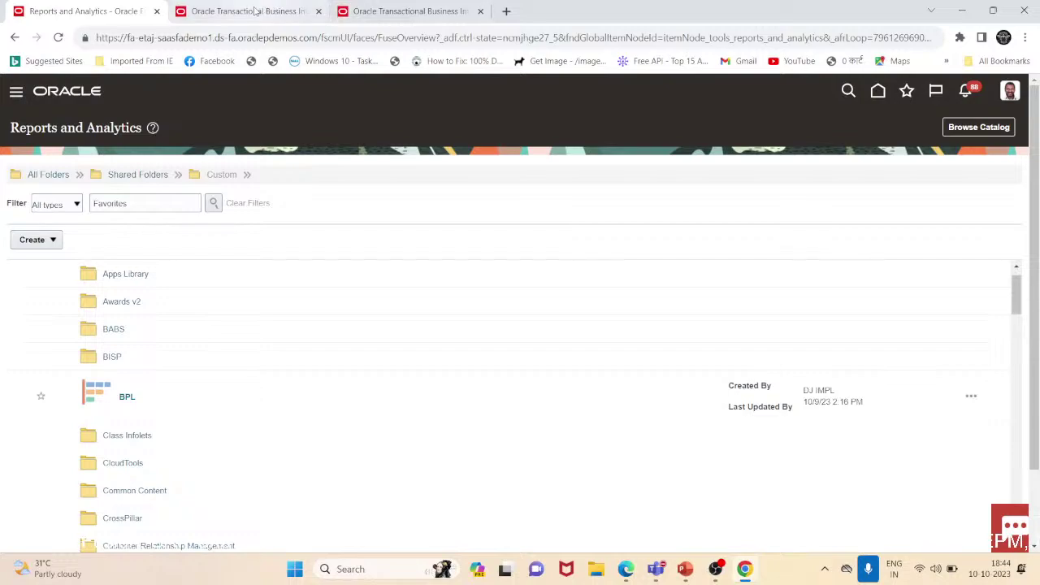
- Switch to the Catalog browser page, locate the BISP folder under Custom and start creating a new analysis
click(255, 11)
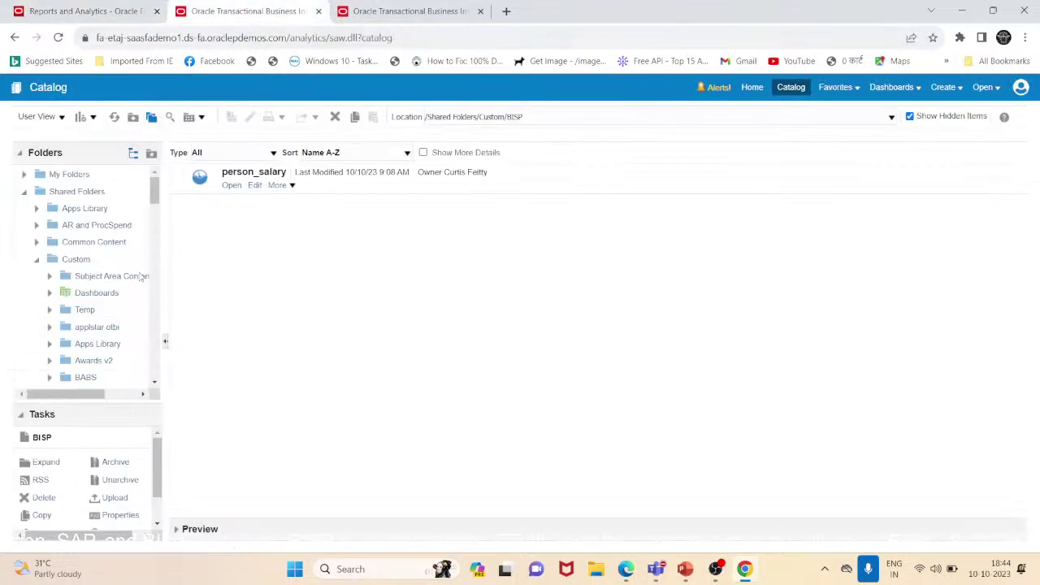
drag(156, 190, 158, 217)
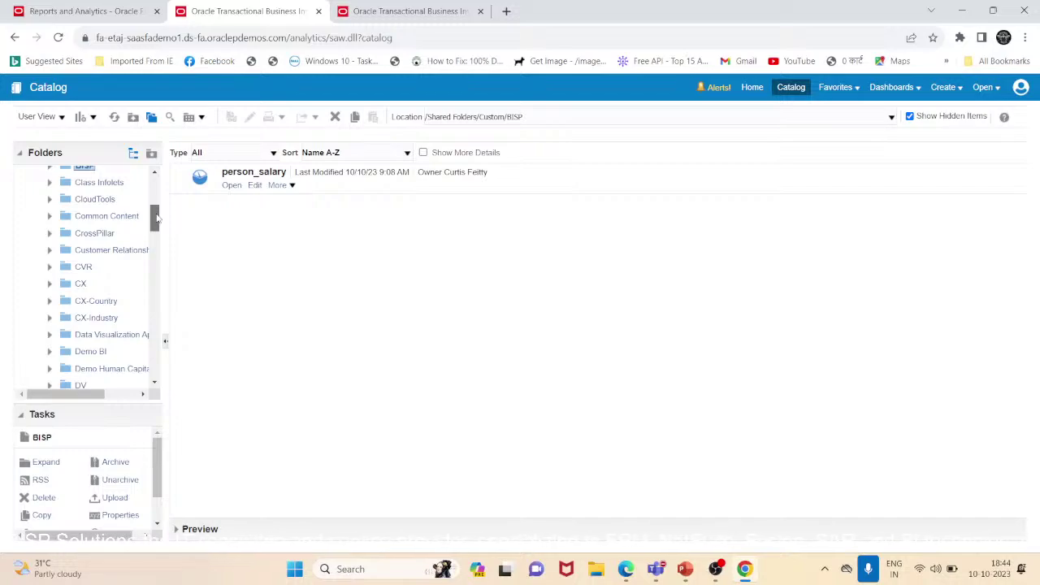
drag(154, 216, 150, 213)
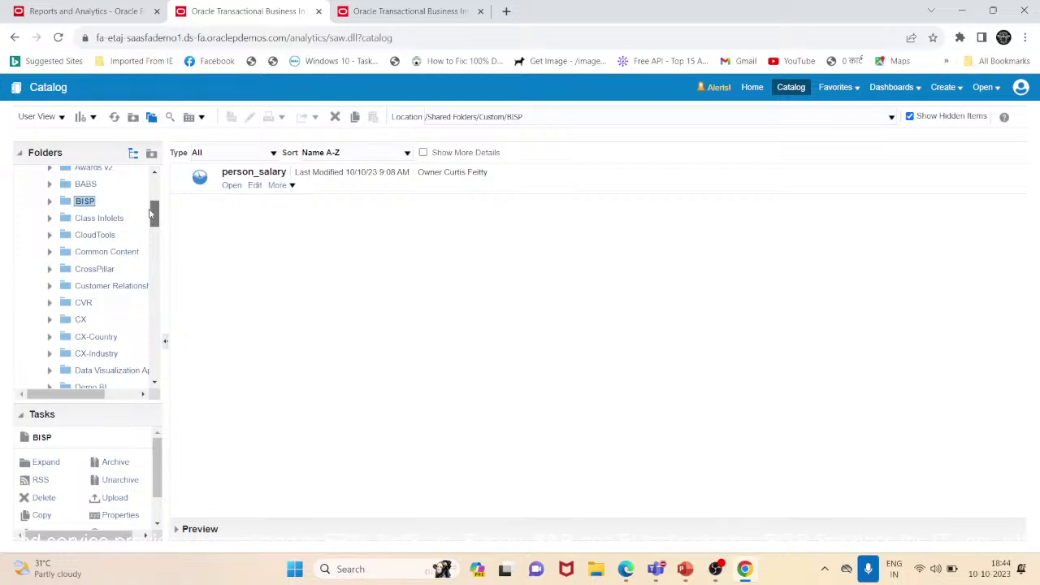
scroll(155, 214, up, 2)
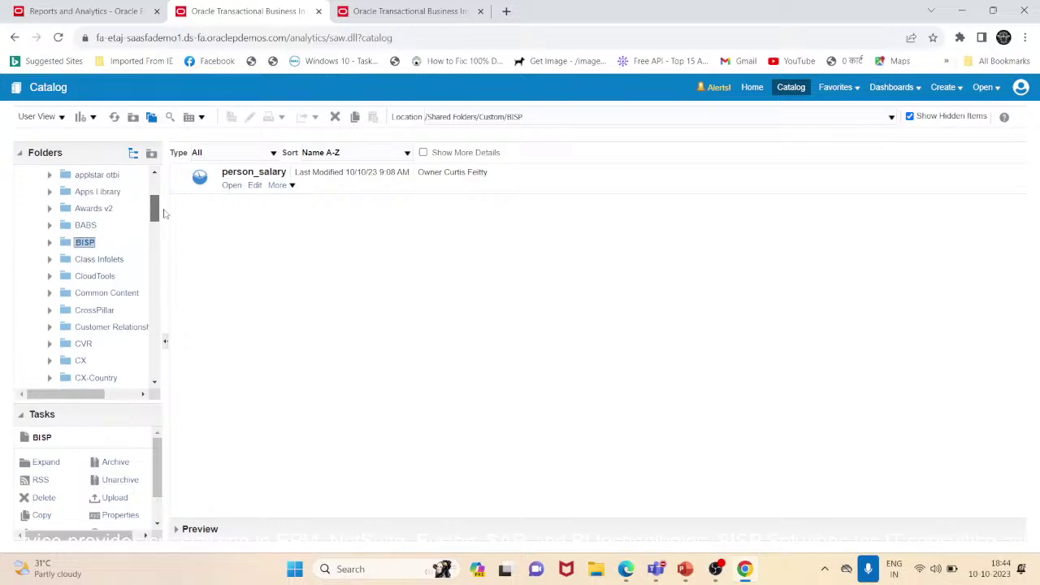
scroll(163, 214, up, 2)
click(50, 271)
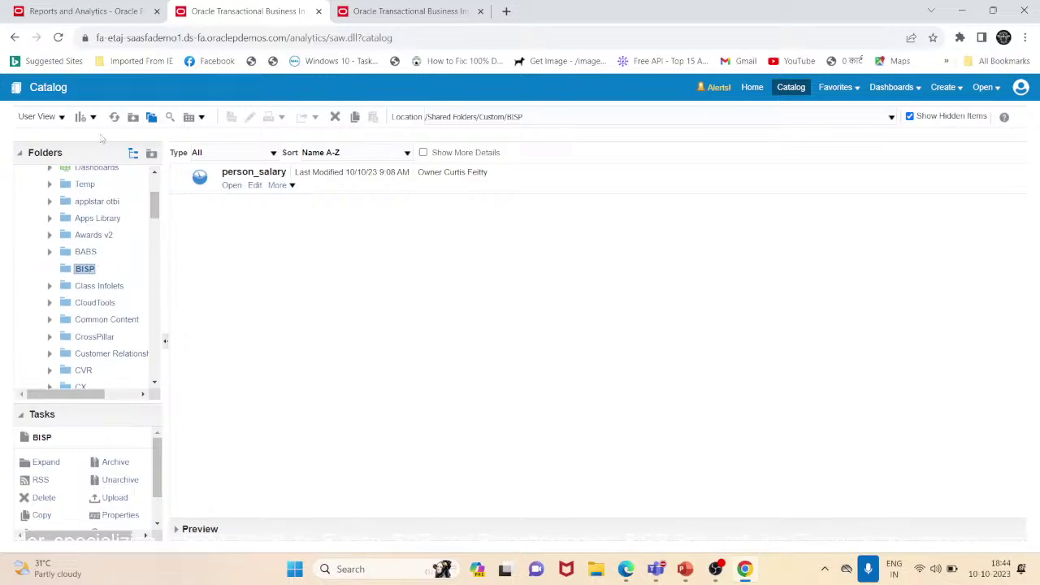
click(151, 116)
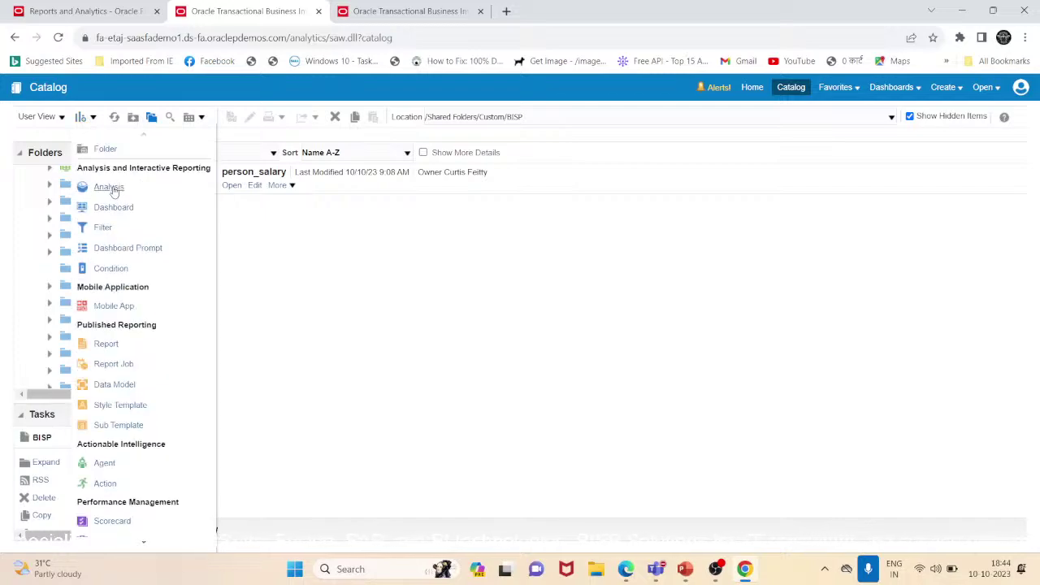
click(110, 188)
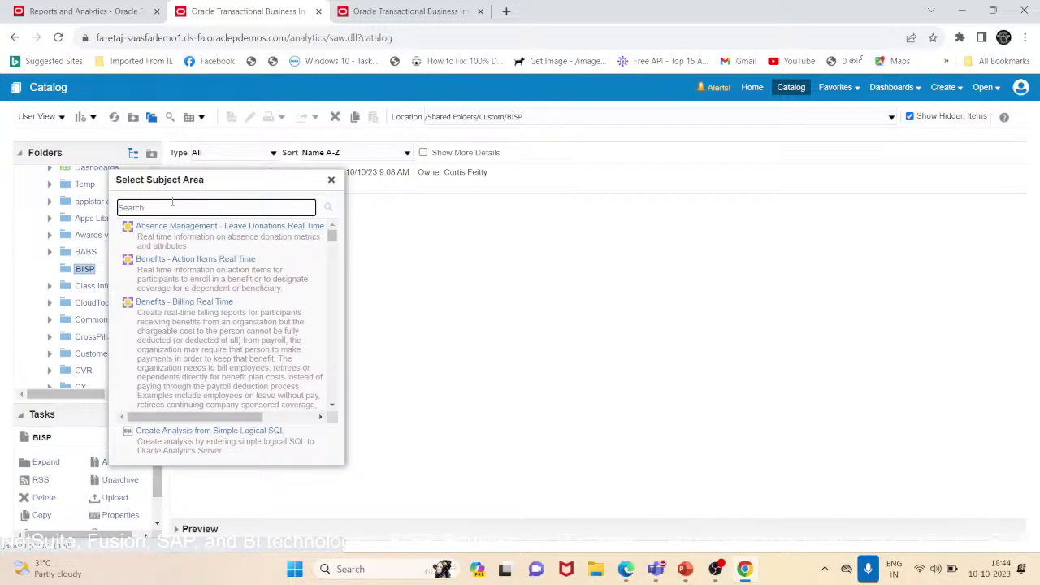
- Look through the available subject areas for the new analysis, focusing on the Workforce Management entries
drag(332, 235, 321, 380)
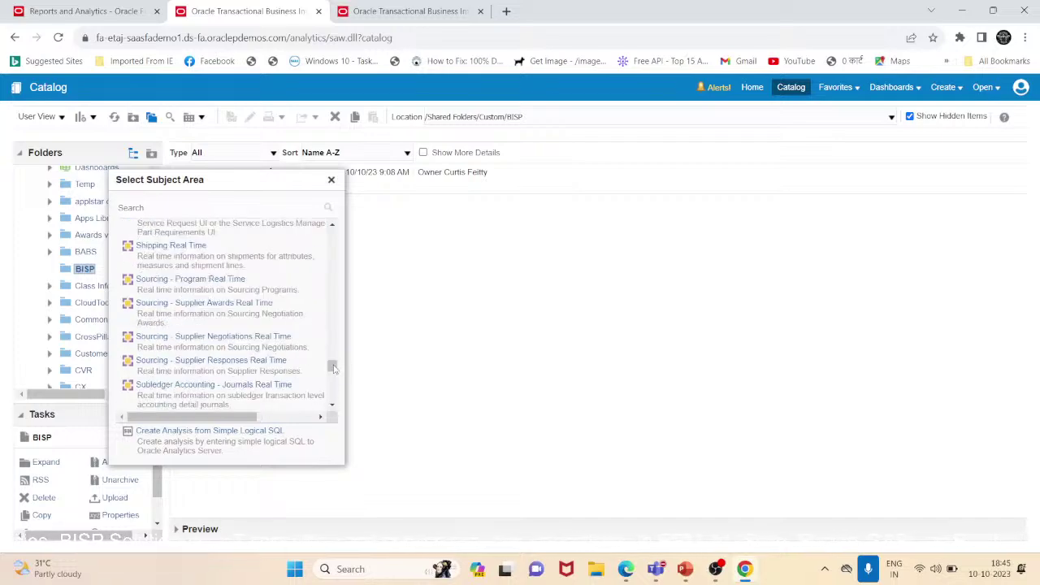
drag(333, 369, 333, 393)
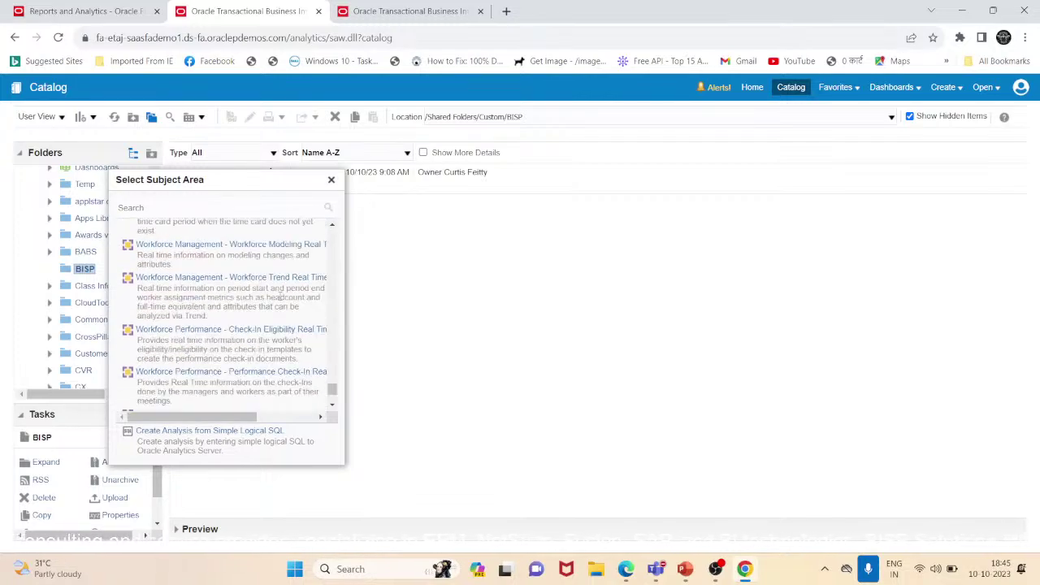
scroll(279, 305, up, 1)
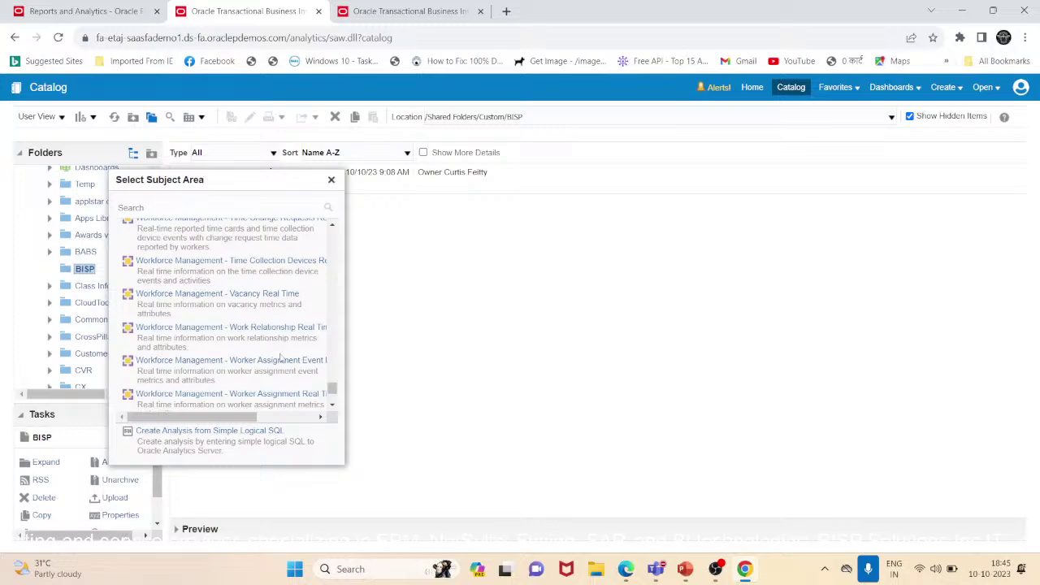
scroll(276, 333, up, 10)
scroll(270, 352, down, 12)
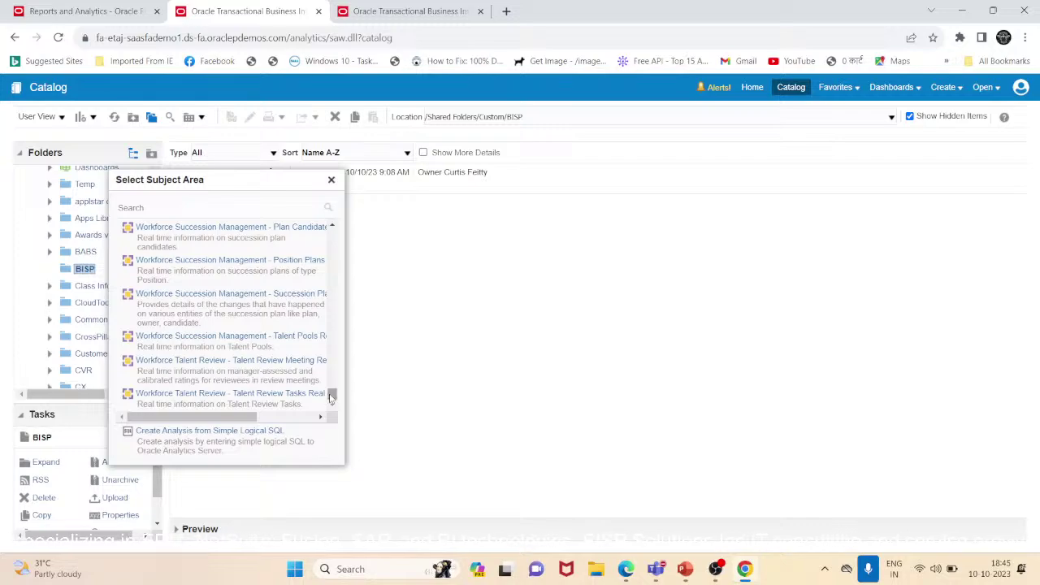
drag(334, 403, 334, 367)
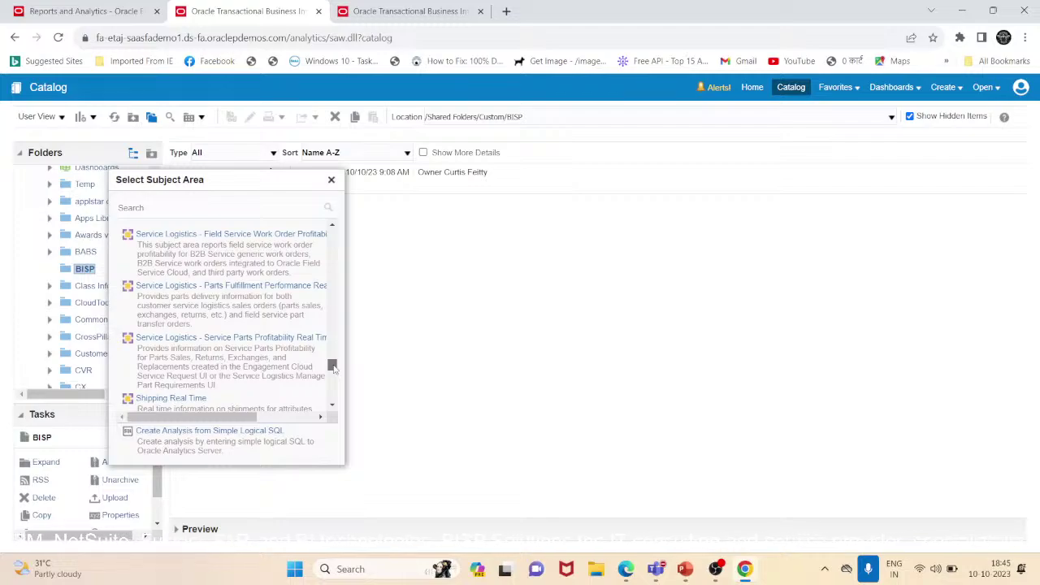
drag(334, 367, 356, 327)
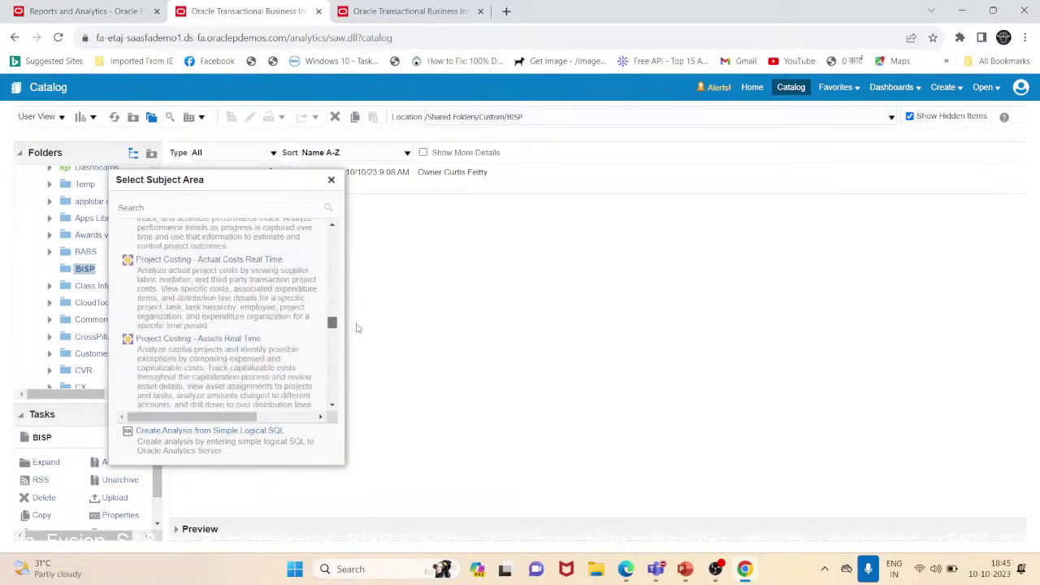
scroll(307, 331, down, 15)
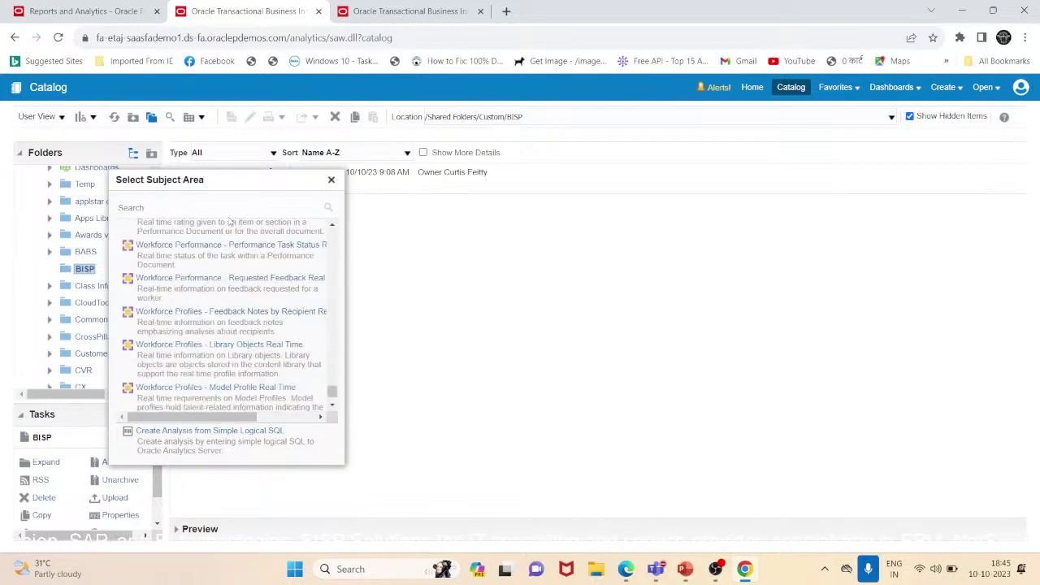
scroll(263, 339, down, 3)
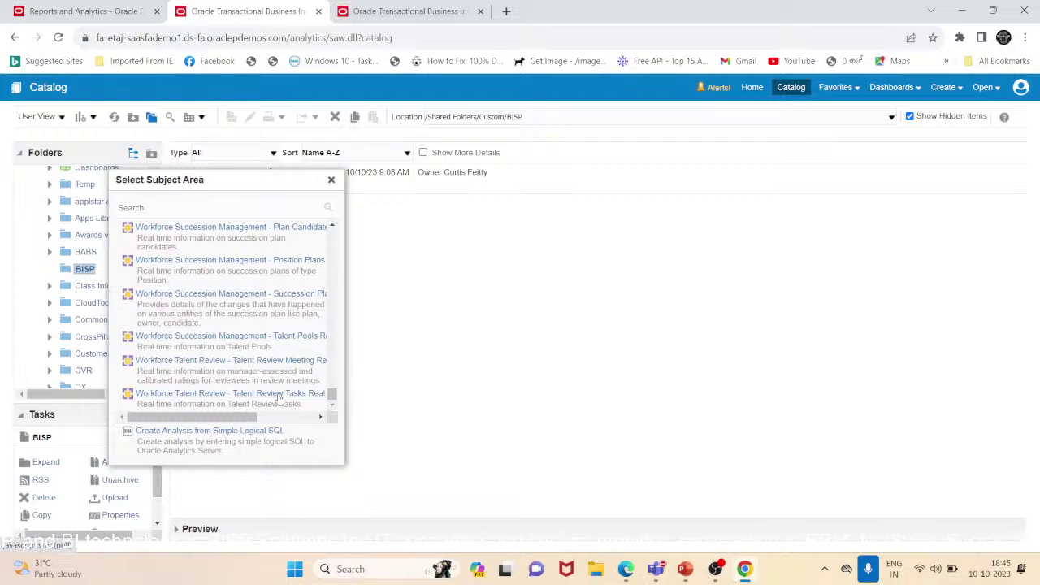
scroll(204, 274, up, 8)
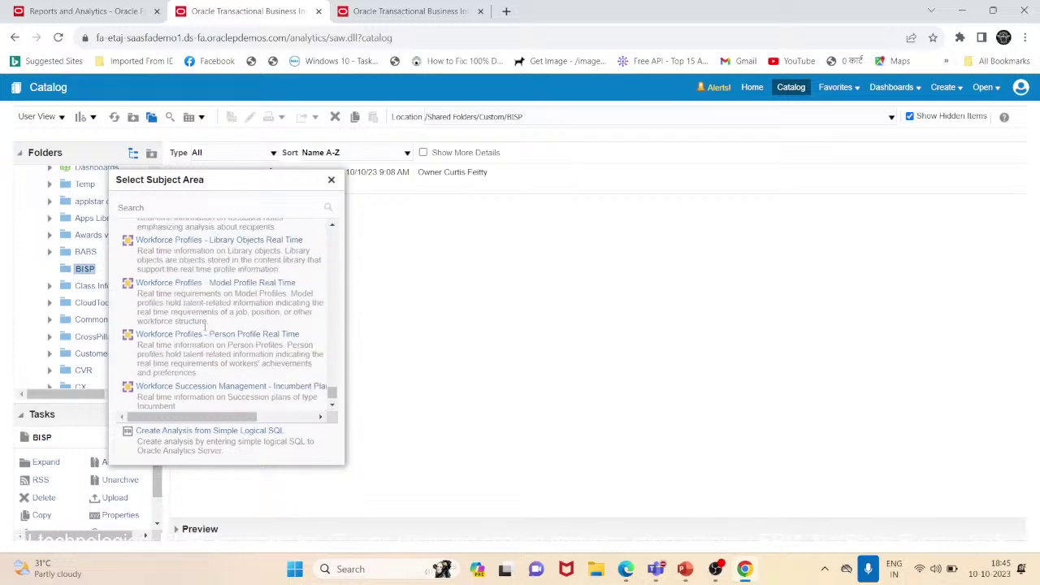
scroll(204, 339, up, 3)
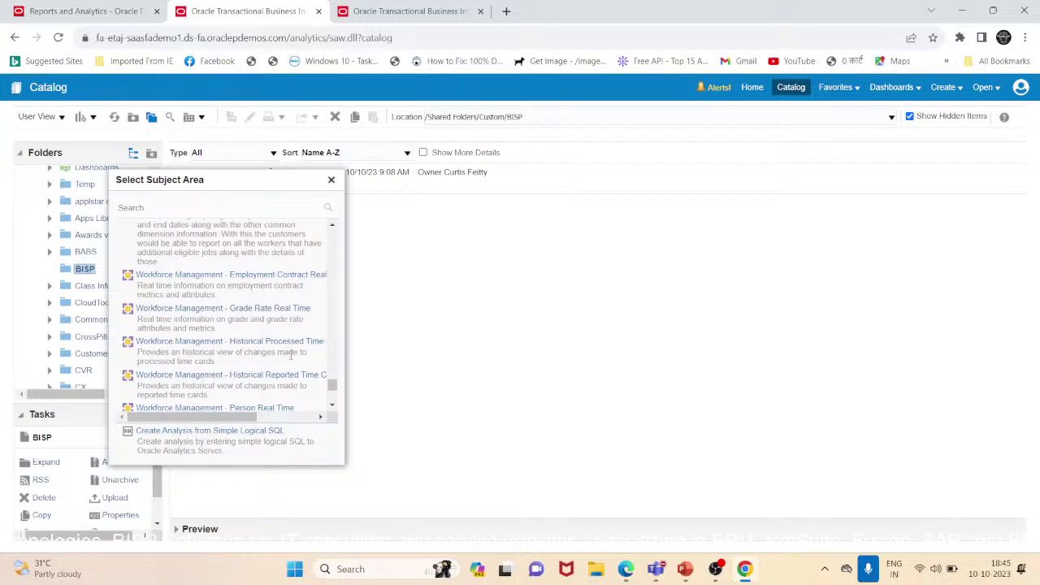
drag(333, 385, 331, 388)
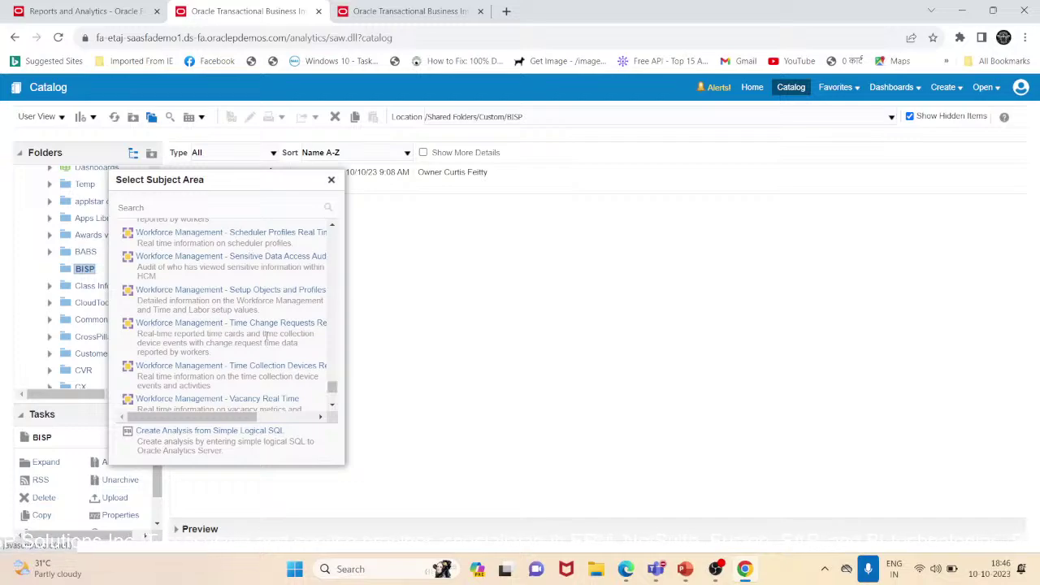
drag(332, 390, 331, 391)
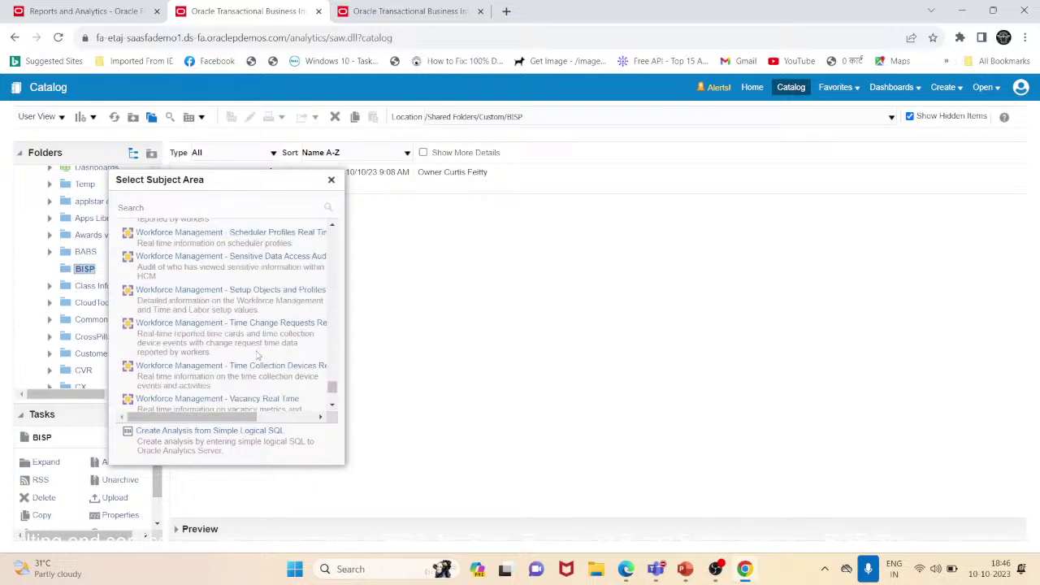
click(182, 208)
text(workforce management)
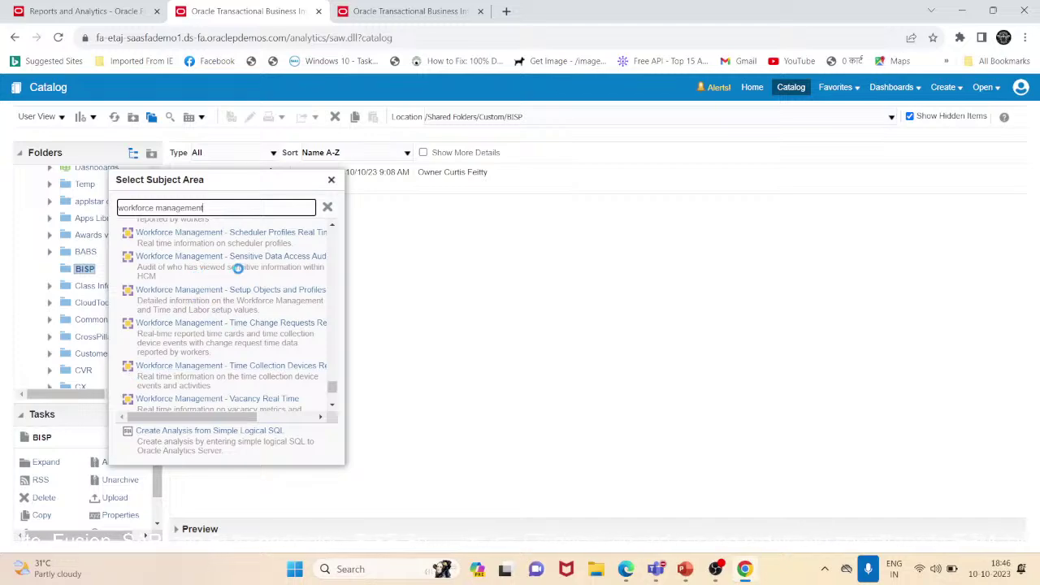
click(332, 183)
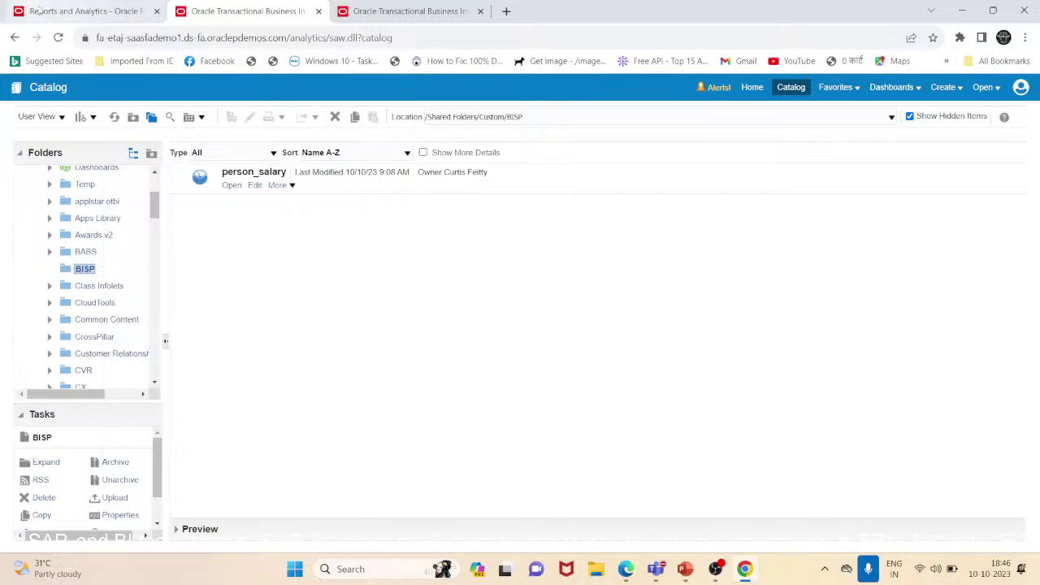
- Switch to the Reports and Analytics page, start a new analysis and search the subject areas for workforce
click(86, 11)
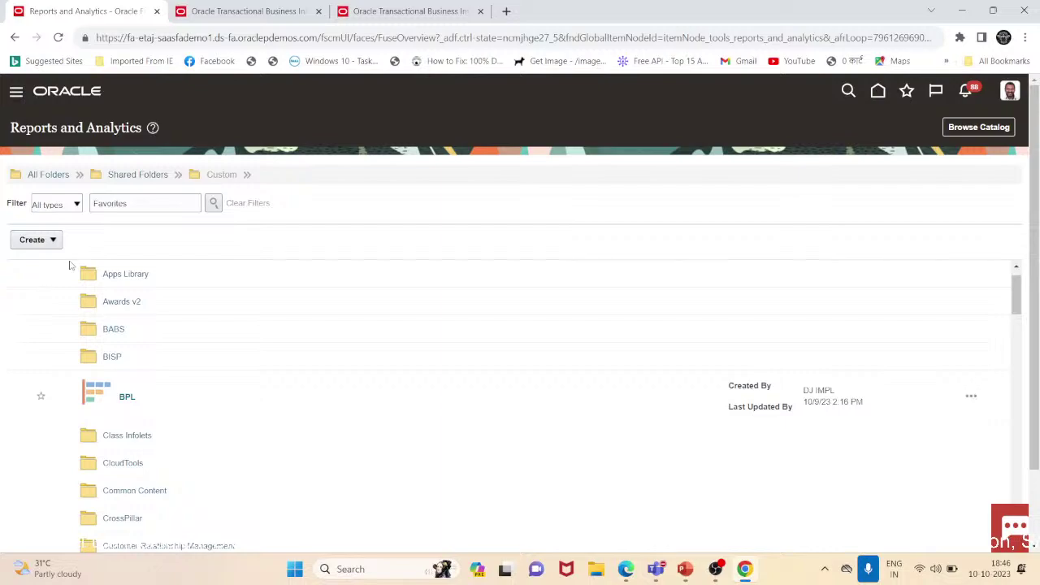
click(37, 240)
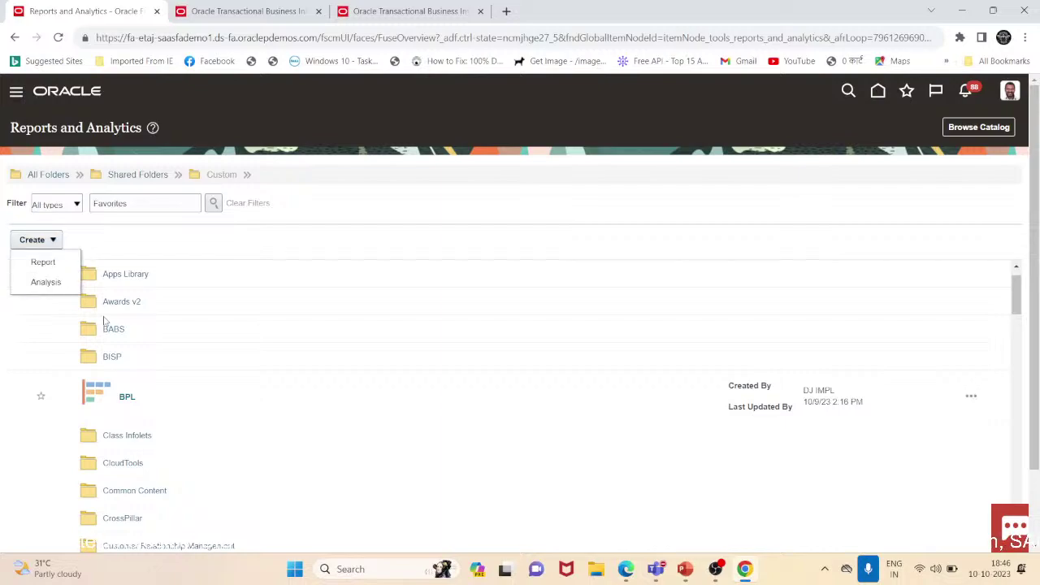
click(61, 267)
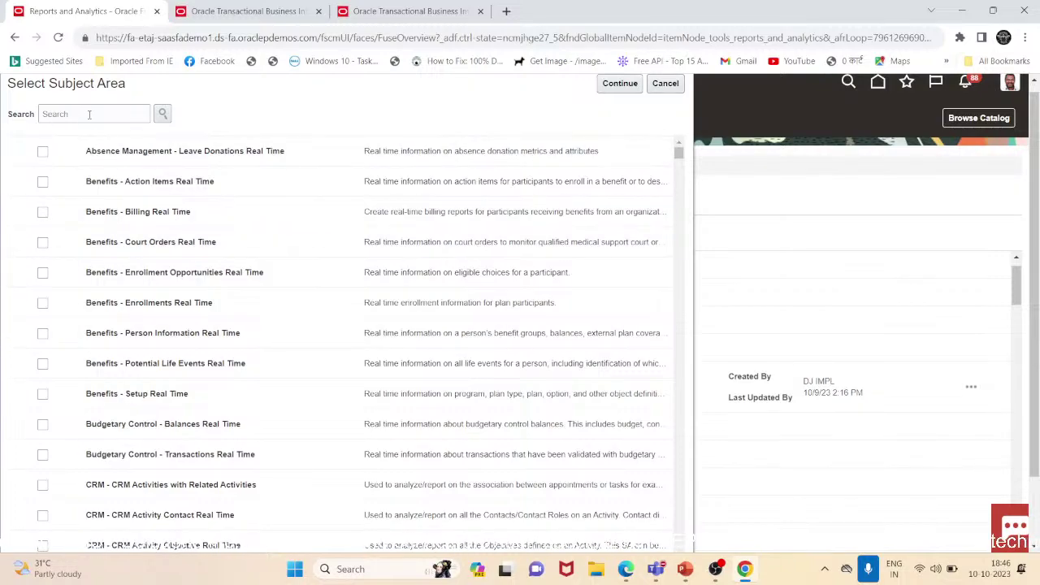
click(89, 113)
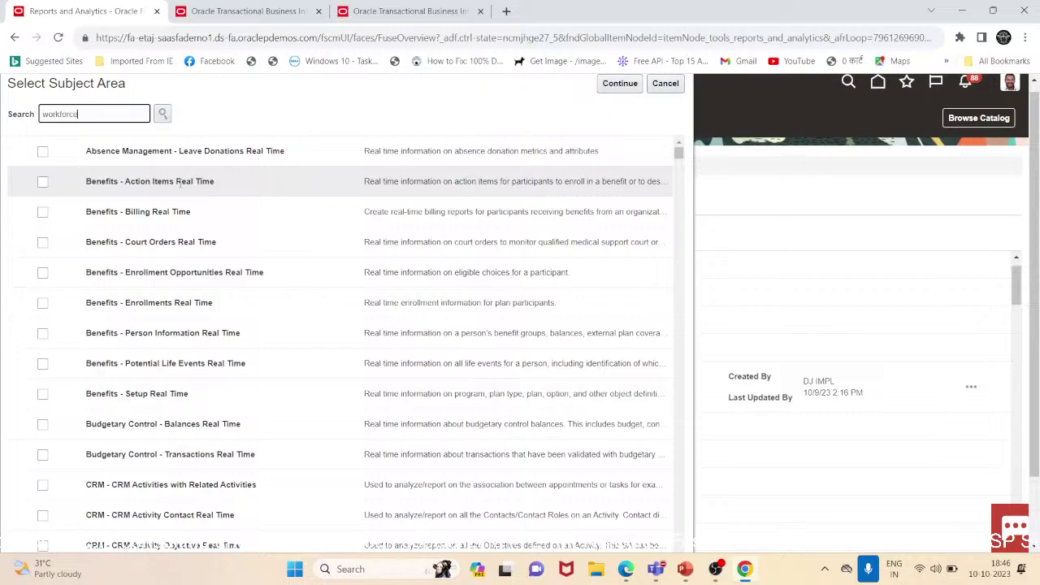
click(163, 114)
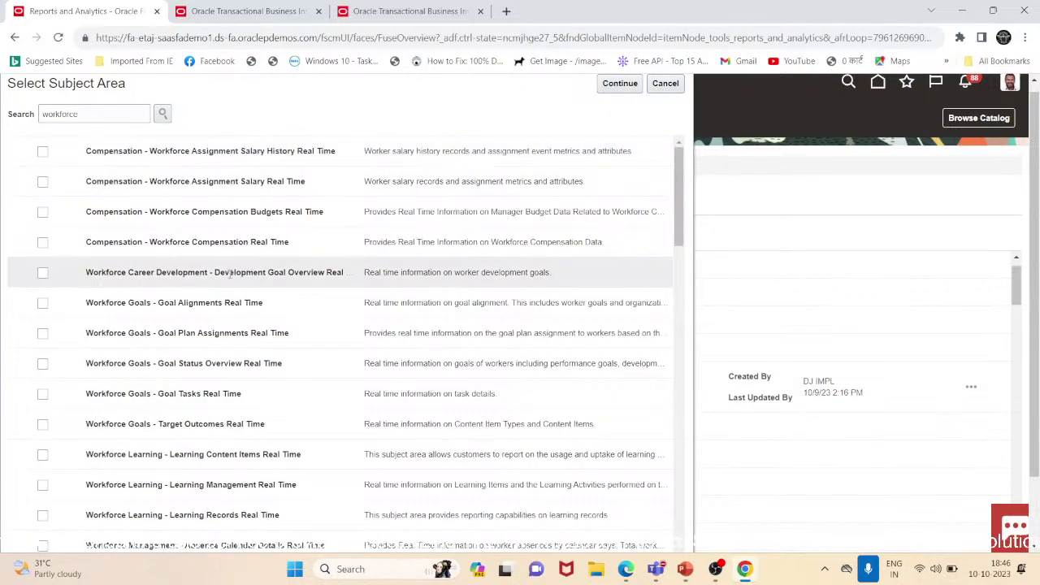
- Select the Workforce Management - Worker Assignment Real Time subject area and continue to column selection
scroll(244, 317, down, 3)
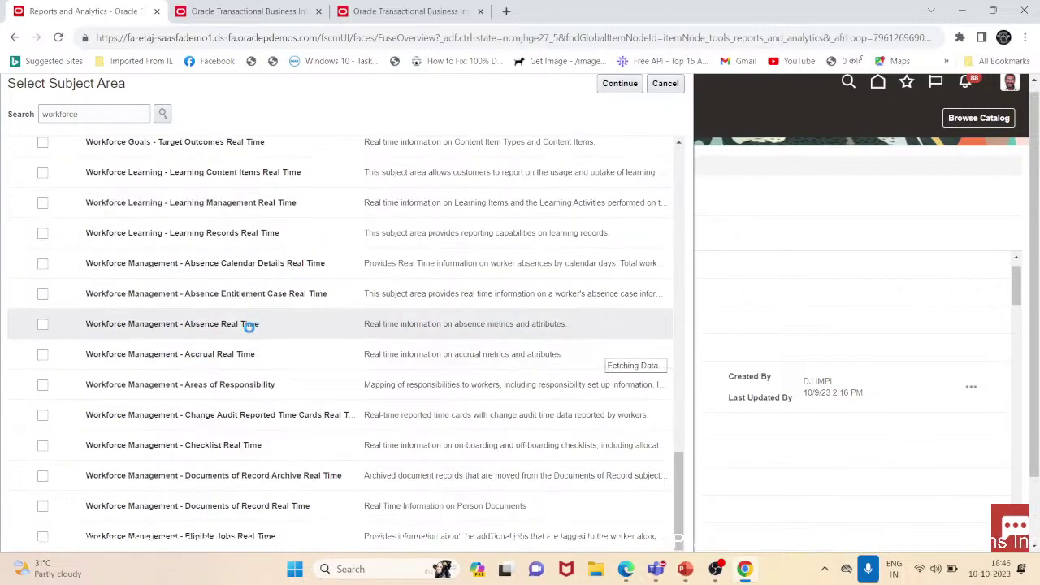
scroll(249, 324, down, 5)
scroll(371, 501, down, 5)
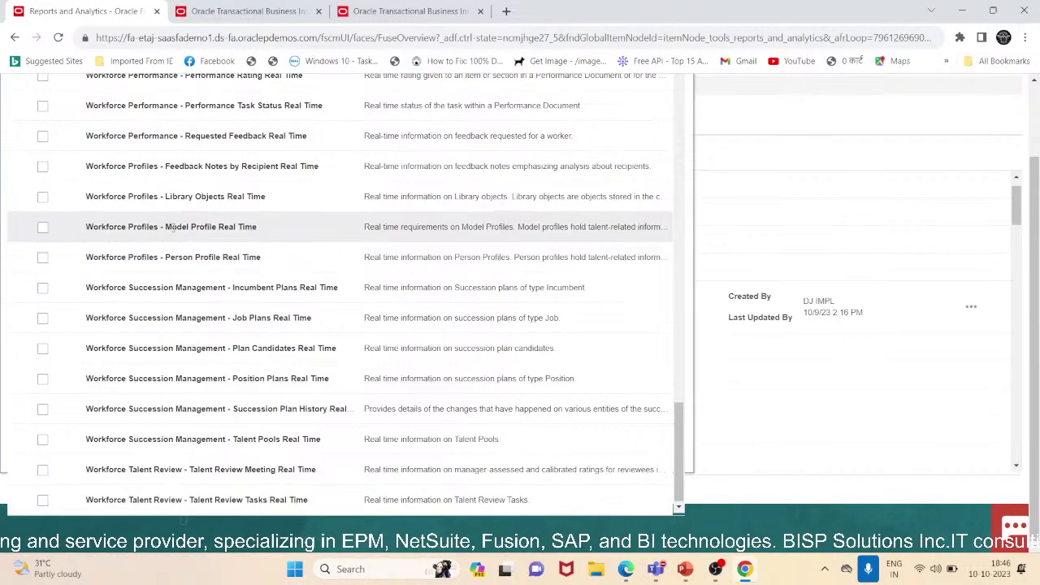
drag(679, 438, 693, 348)
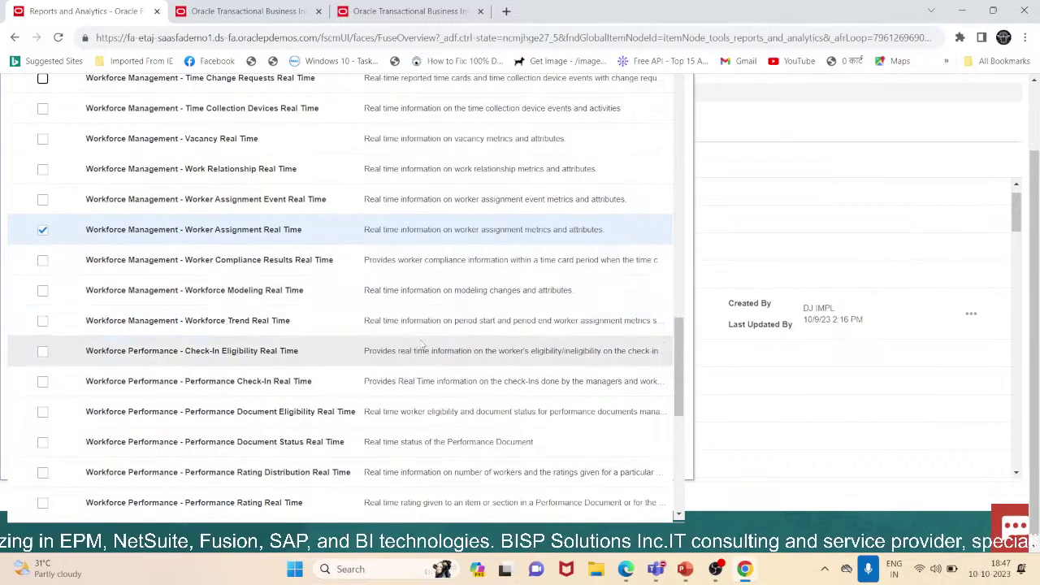
scroll(568, 274, up, 6)
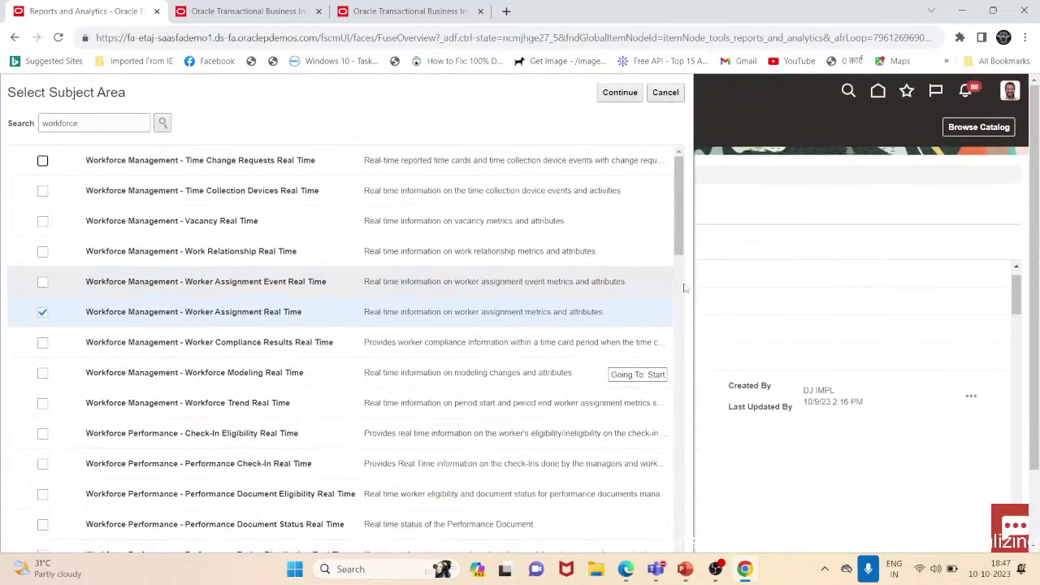
click(620, 92)
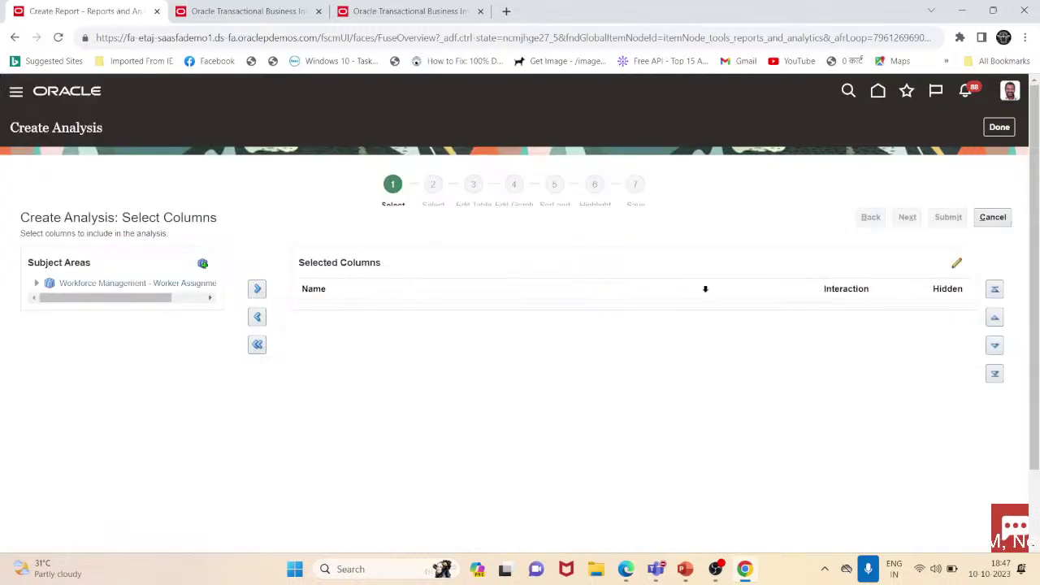
- Expand the Worker Assignment Real Time subject area and its Worker folder to show the available columns
click(36, 283)
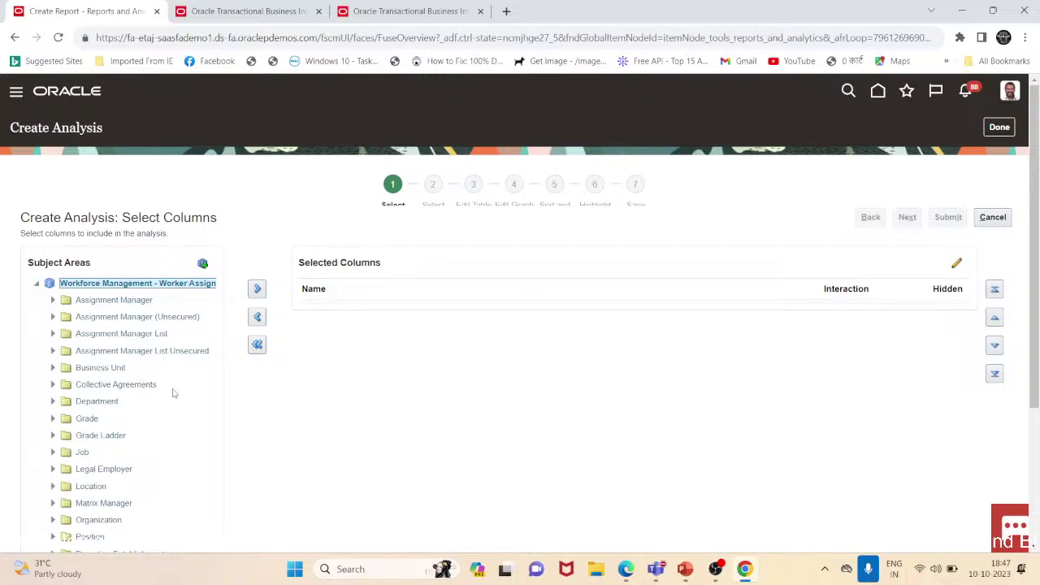
scroll(172, 370, down, 2)
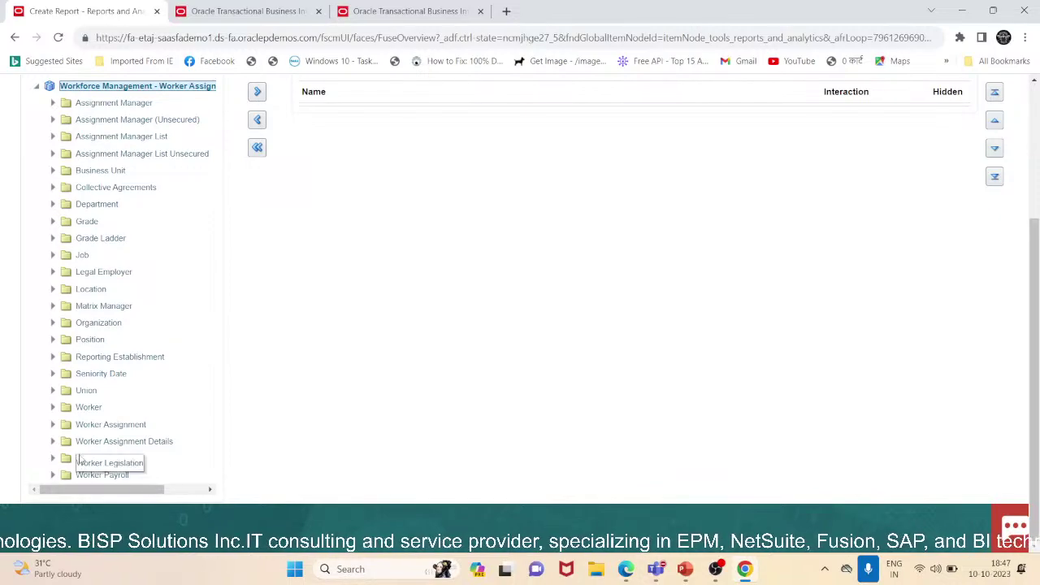
drag(88, 407, 137, 412)
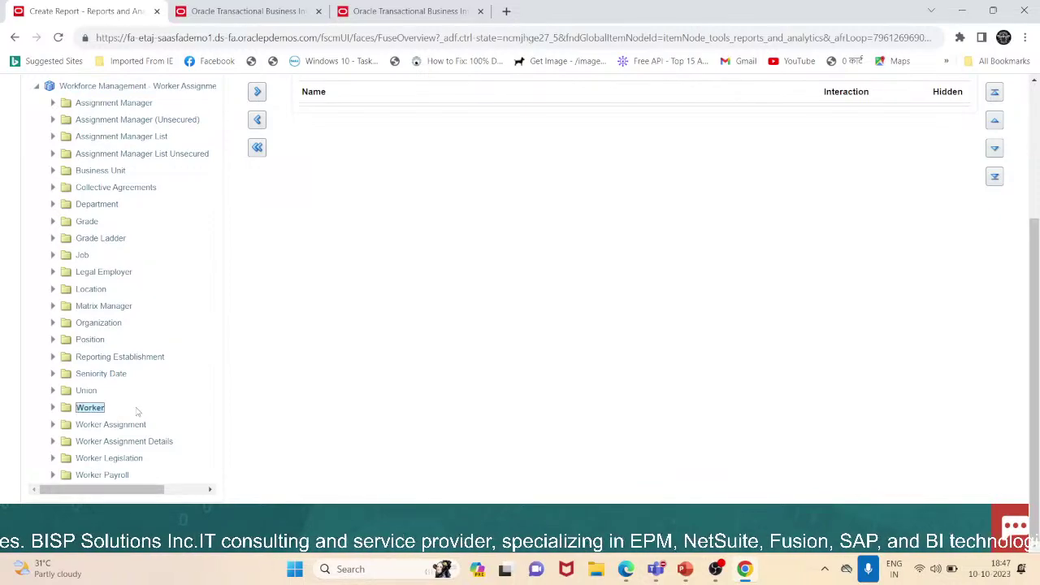
click(52, 408)
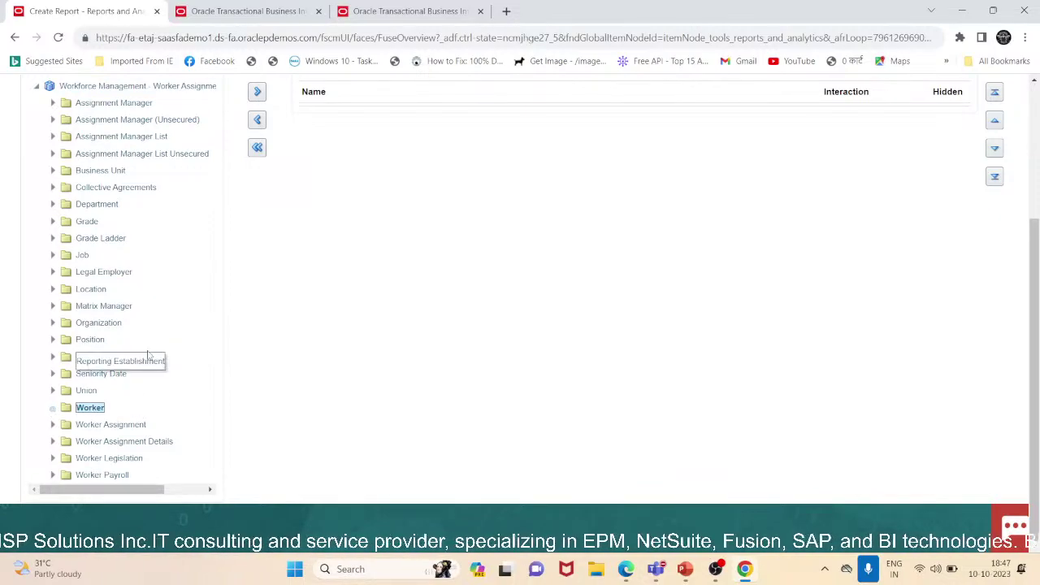
- Add the Person Number column from the Worker folder to the analysis
drag(207, 134, 208, 299)
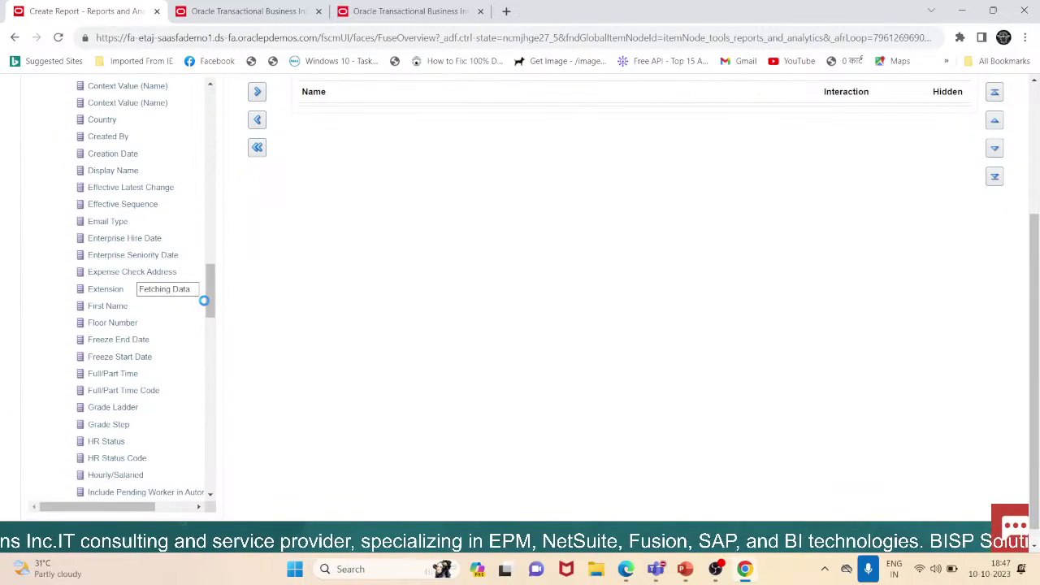
scroll(204, 306, down, 5)
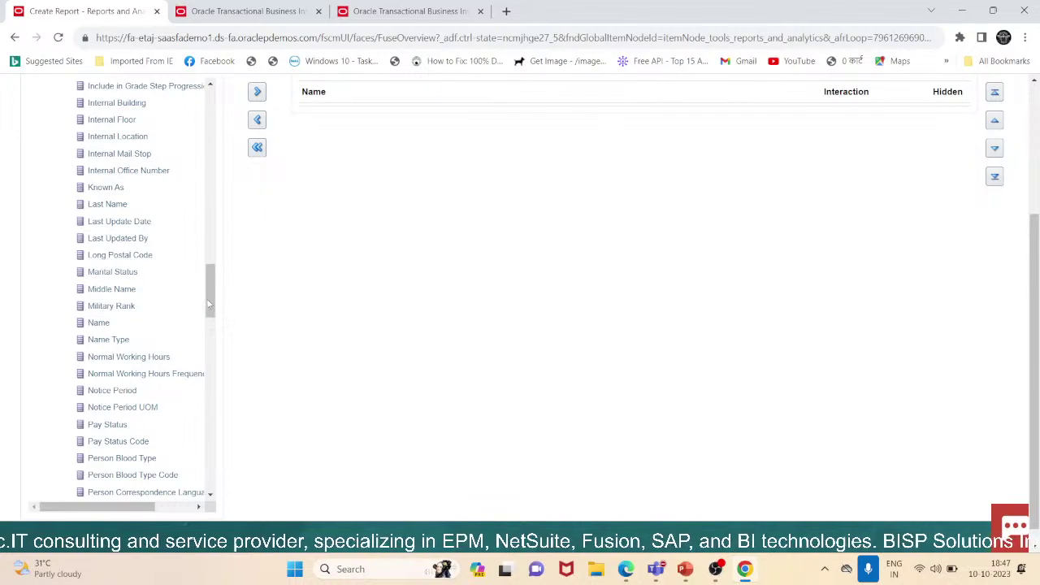
scroll(205, 331, down, 3)
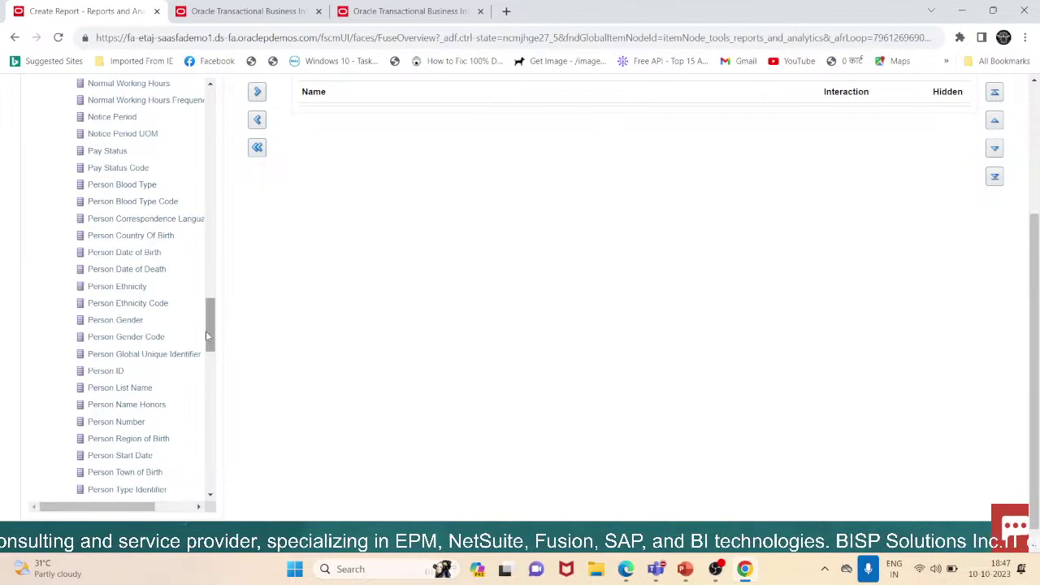
click(118, 422)
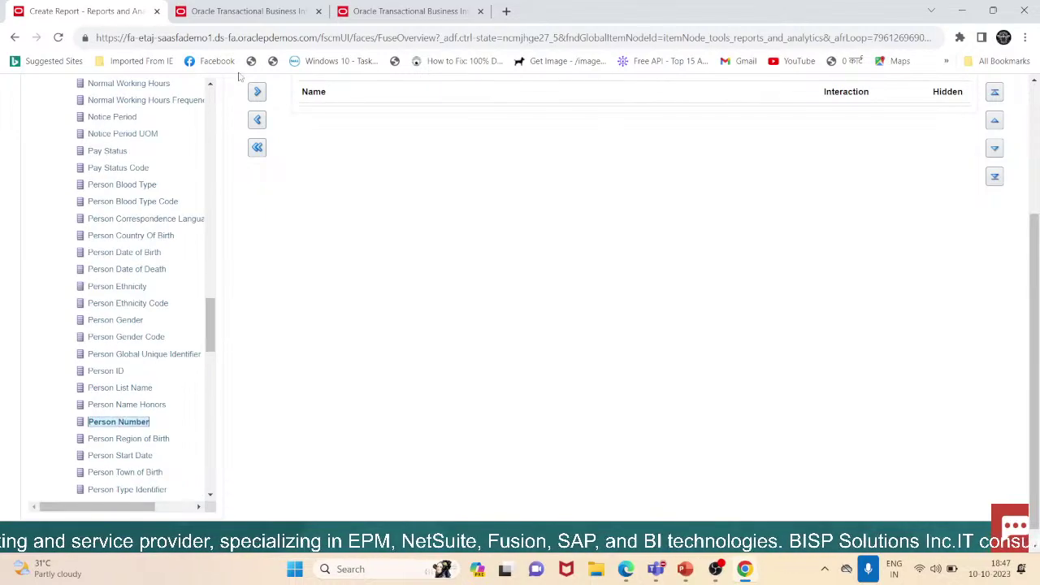
click(257, 91)
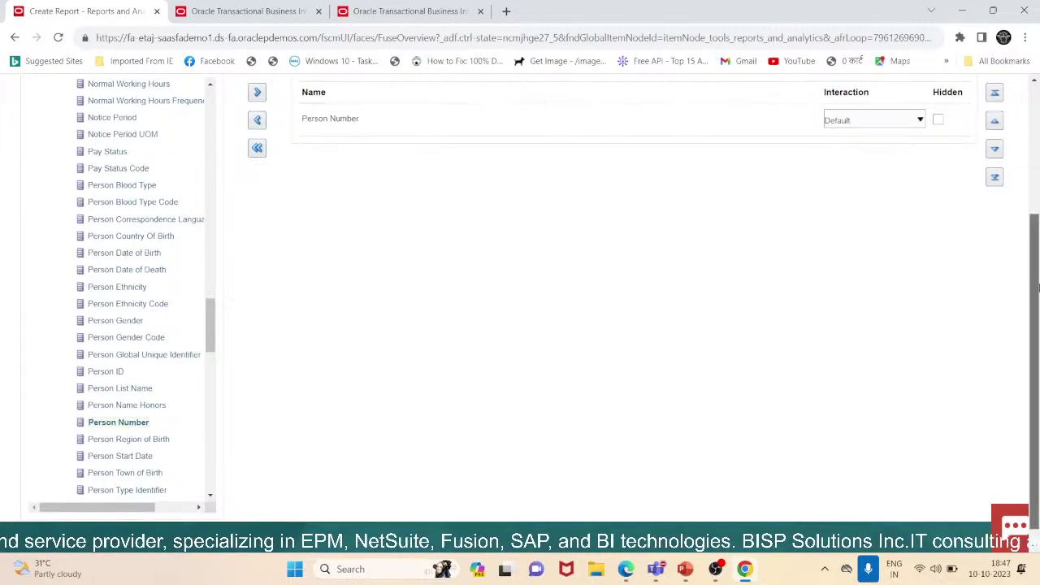
- Add the Person Date of Birth column from the Worker folder to the selected columns
scroll(1037, 286, up, 1)
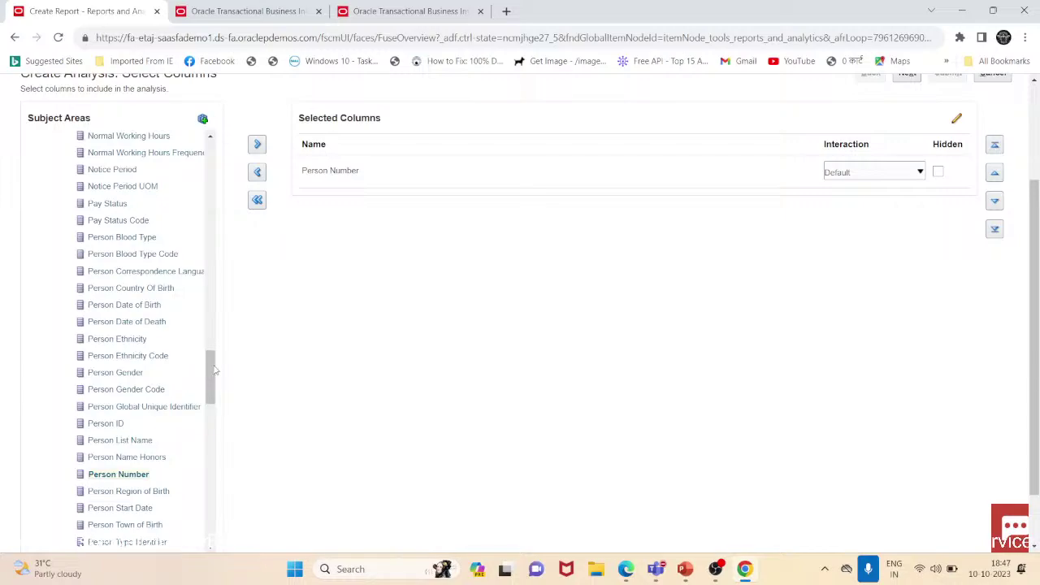
mouse_move(216, 371)
mouse_down()
mouse_move(216, 338)
mouse_move(218, 353)
mouse_up()
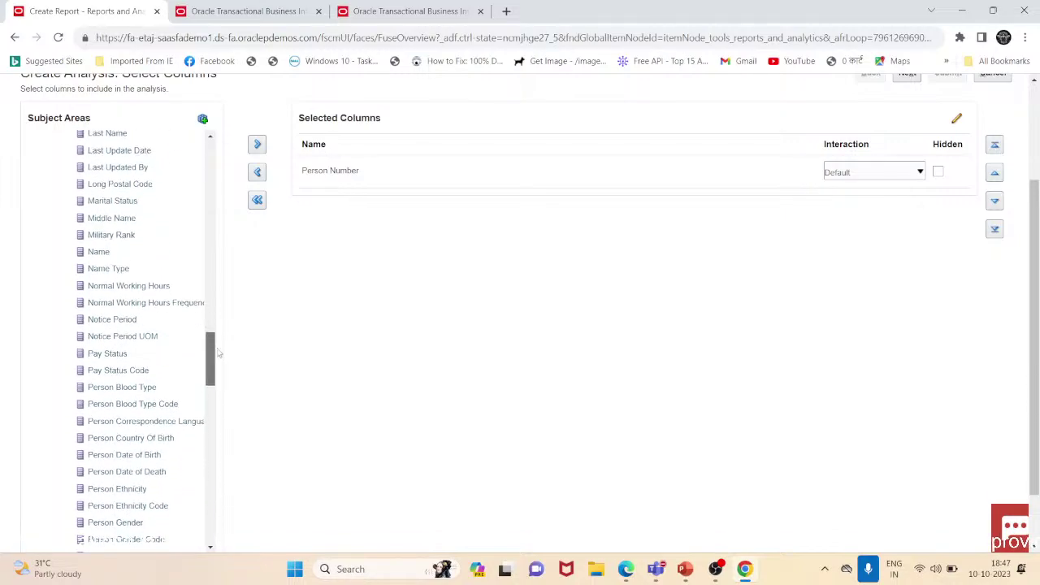
scroll(162, 387, down, 1)
click(126, 404)
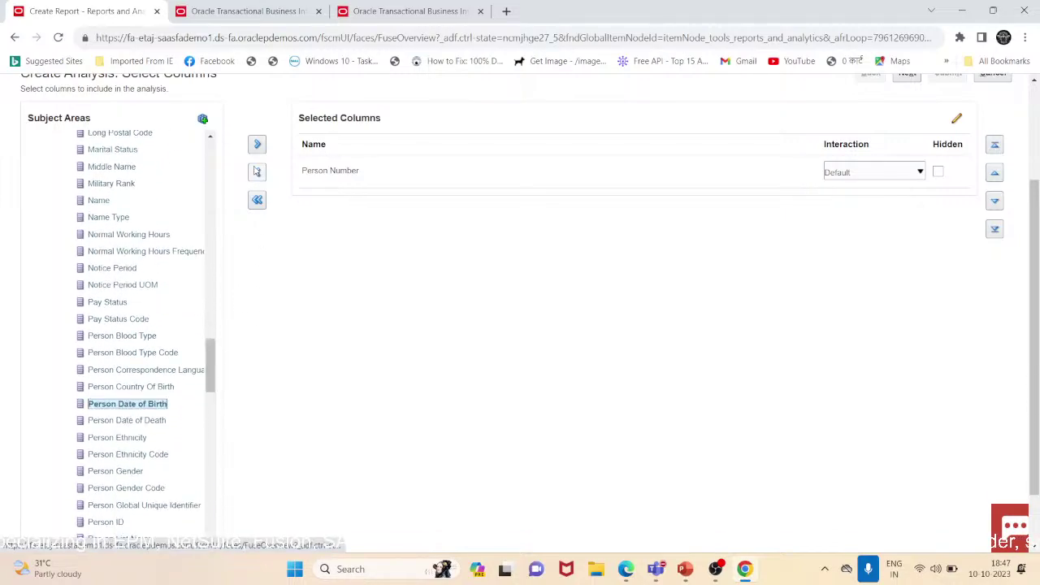
click(256, 144)
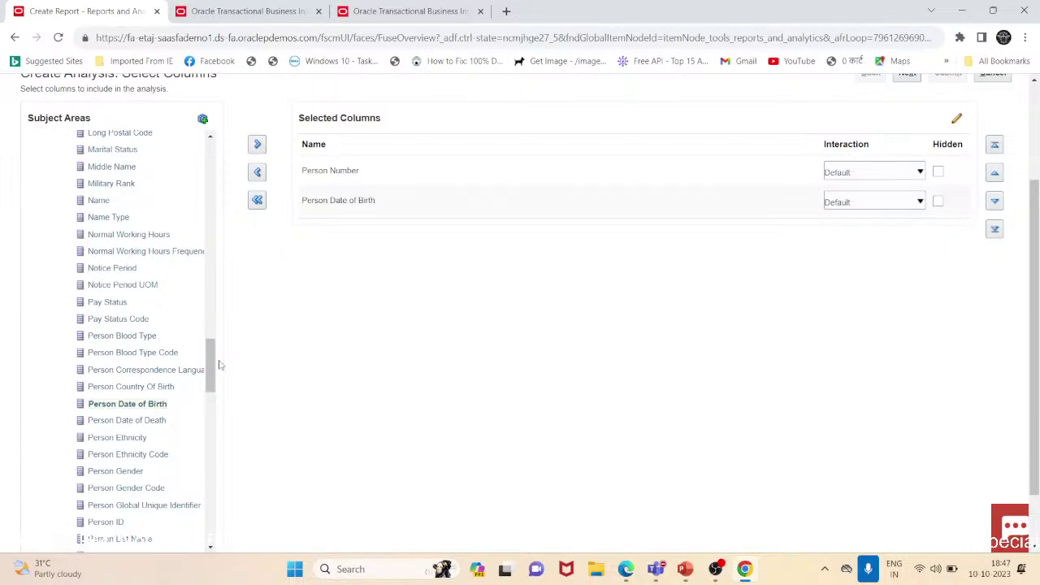
- Add the First Name and Last Name columns from the Worker folder to the selected columns
drag(208, 372, 216, 329)
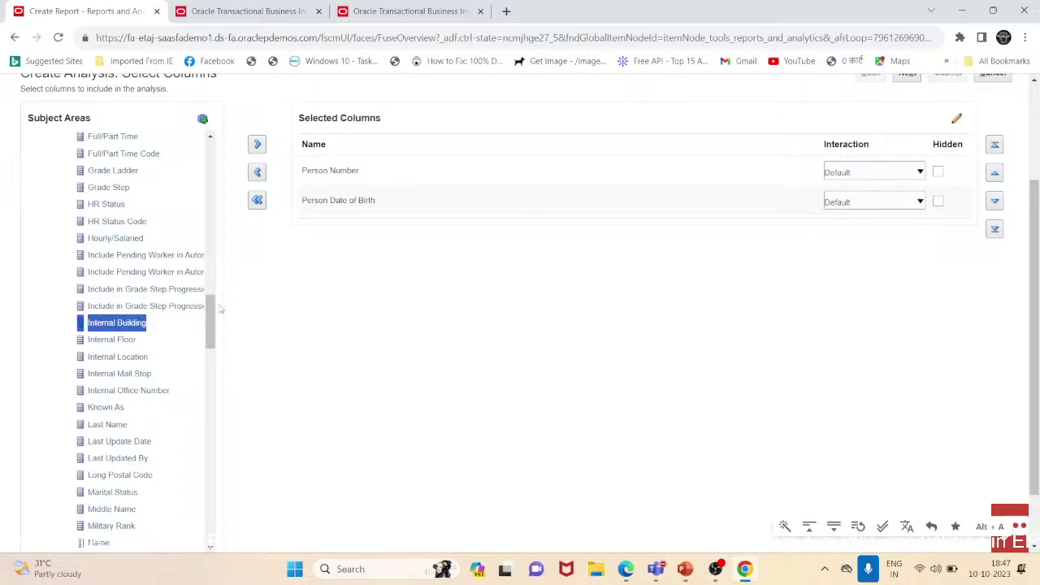
drag(209, 330, 212, 309)
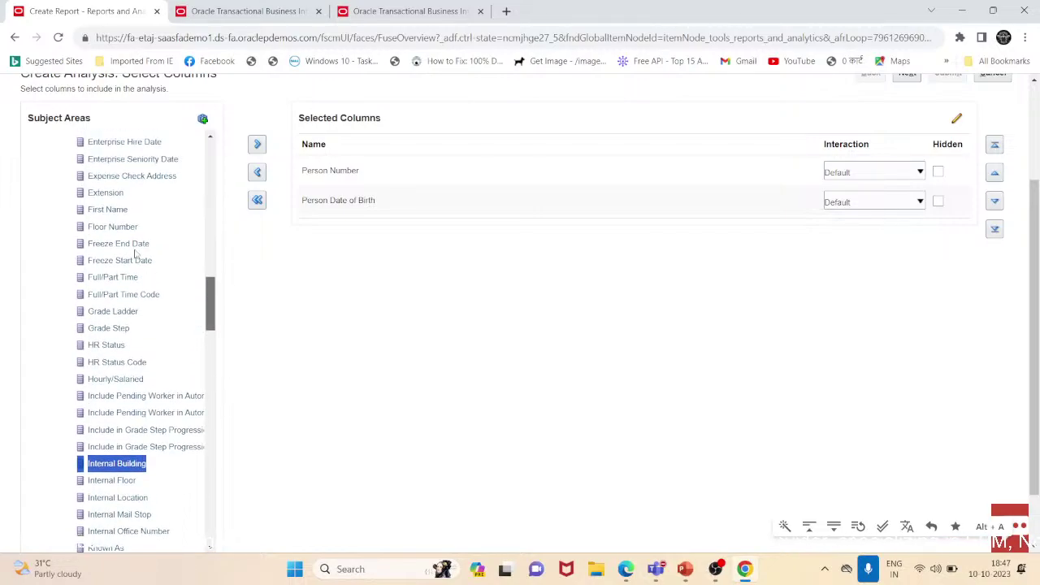
click(98, 209)
click(257, 143)
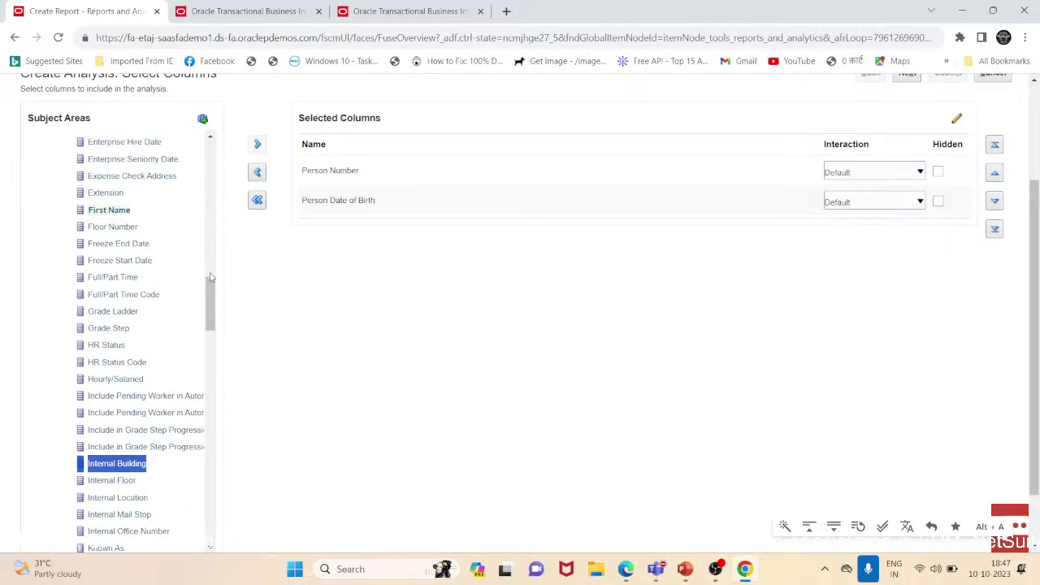
drag(211, 293, 212, 321)
click(102, 351)
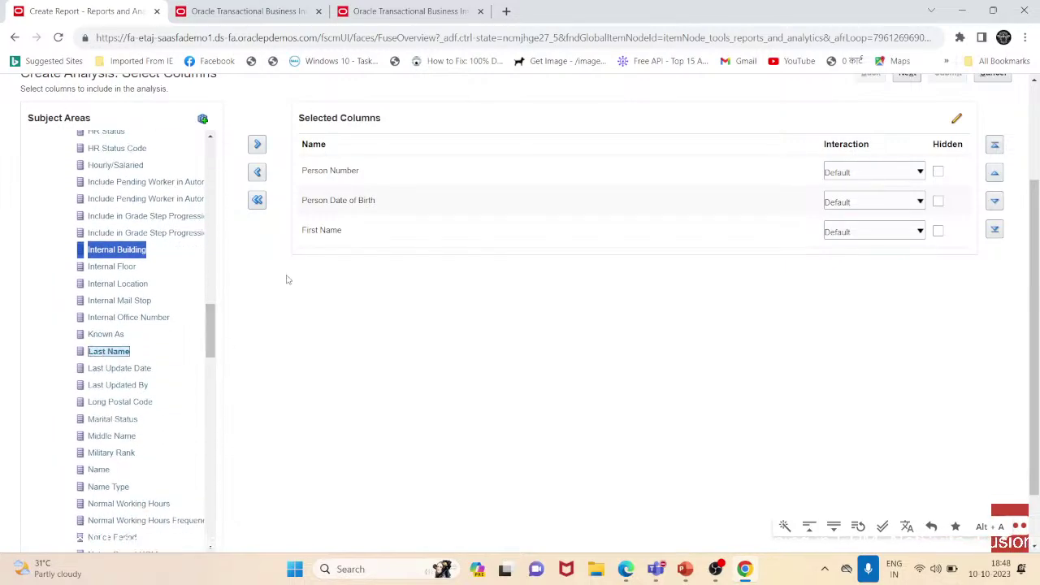
click(257, 143)
- Collapse the Worker folder and add the Grade Name column from the Grade folder to the analysis
drag(211, 314, 210, 194)
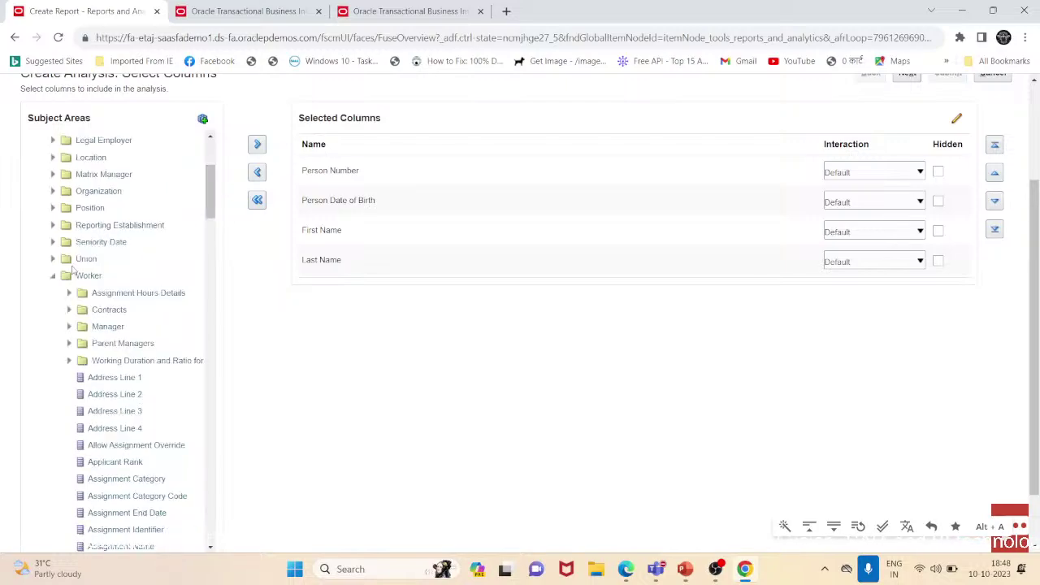
click(52, 277)
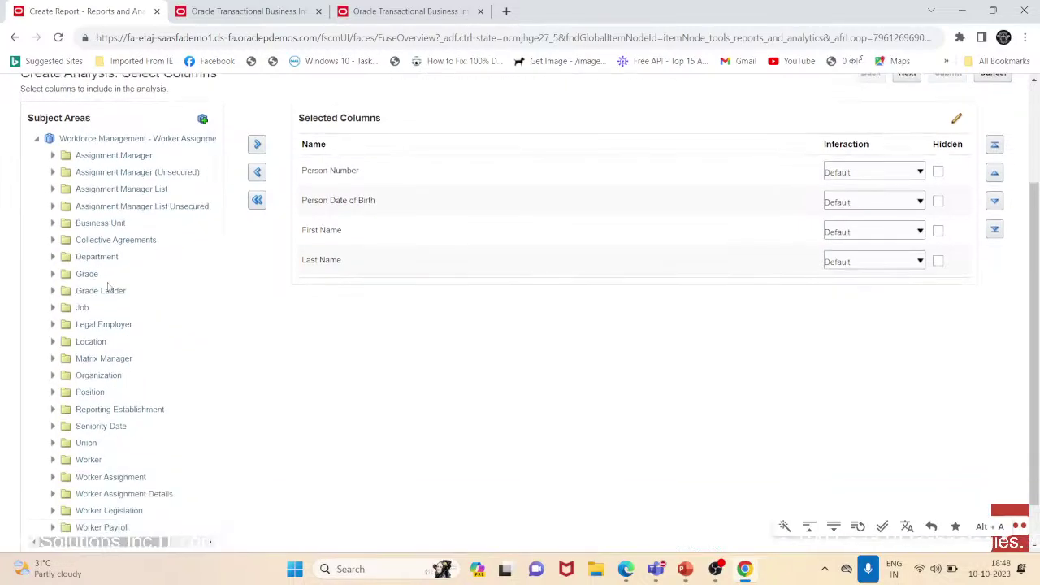
click(53, 274)
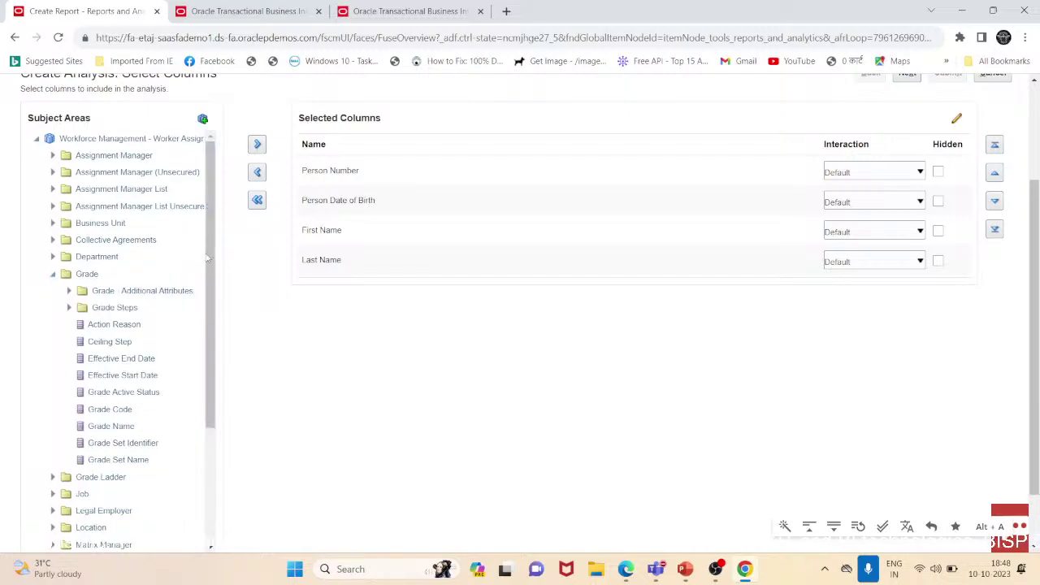
click(118, 428)
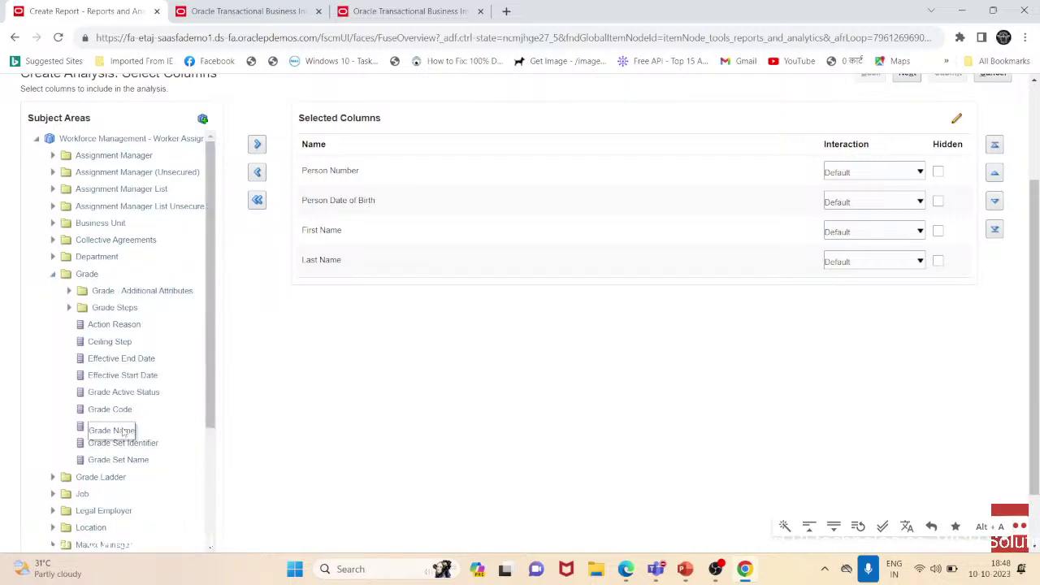
click(257, 144)
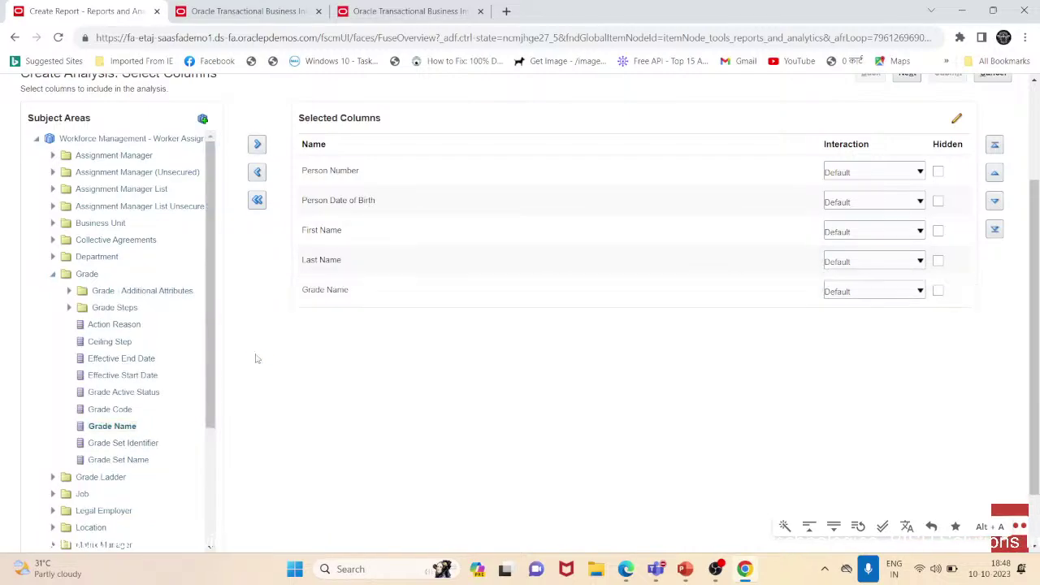
- Collapse the Grade folder and add the Job Name column from the Job folder to the analysis
click(53, 274)
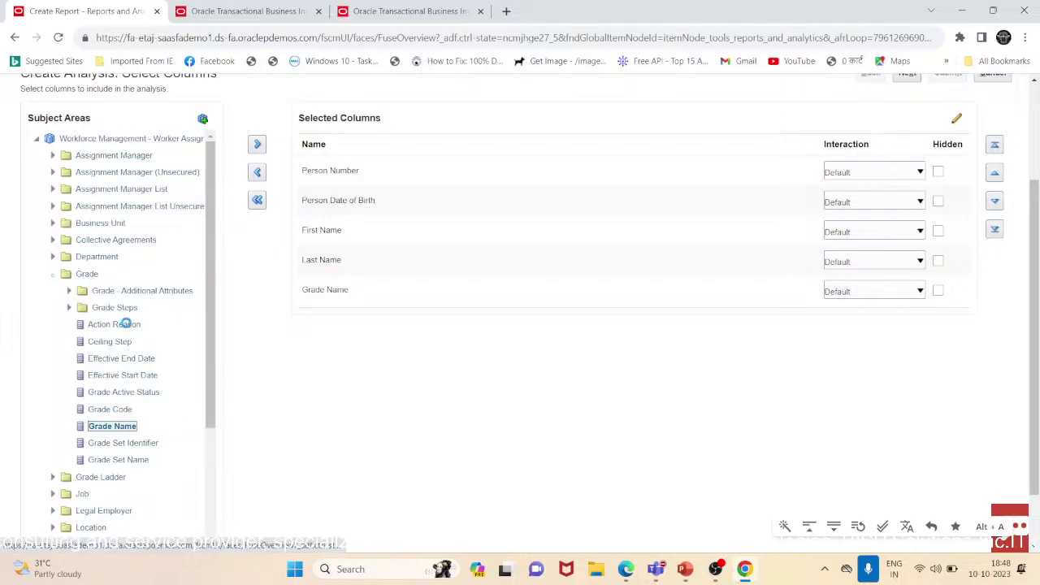
click(52, 307)
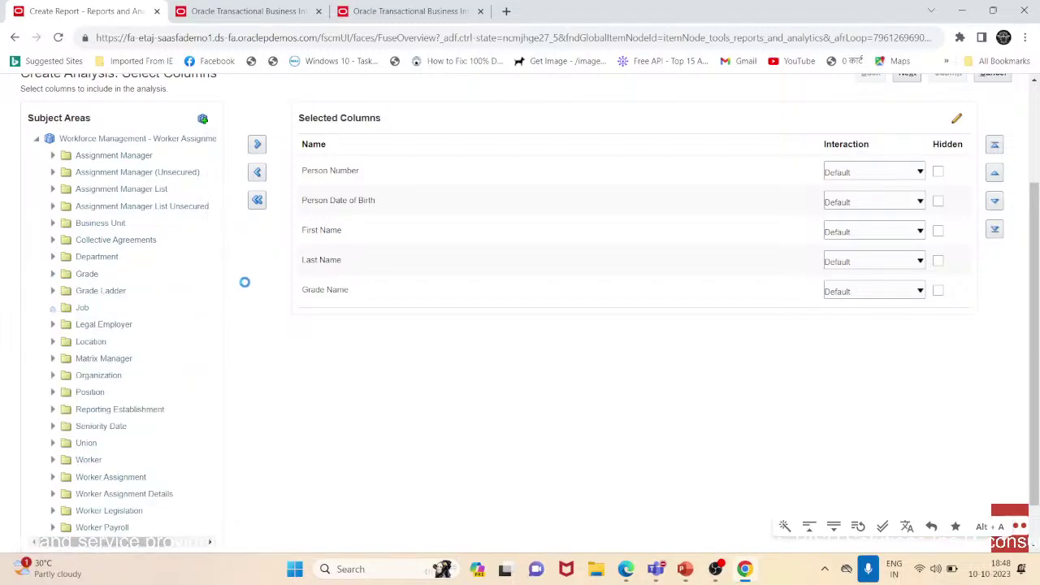
drag(209, 245, 208, 412)
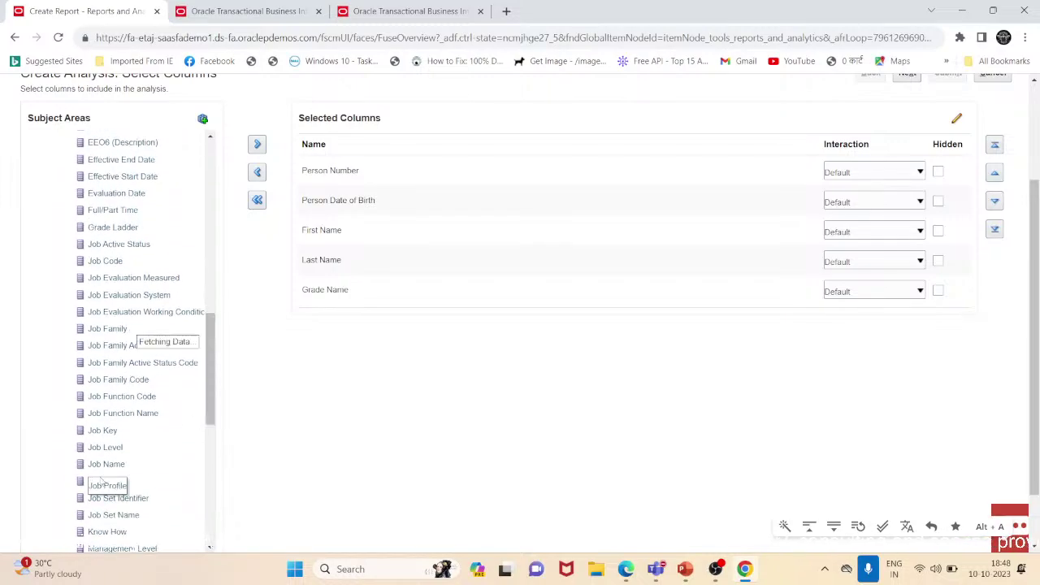
click(122, 418)
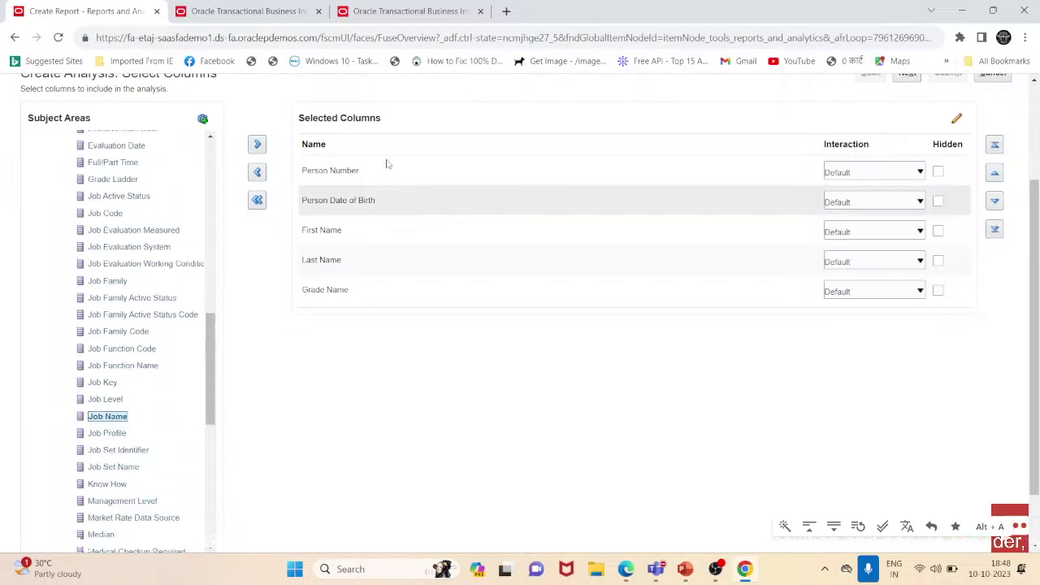
click(257, 144)
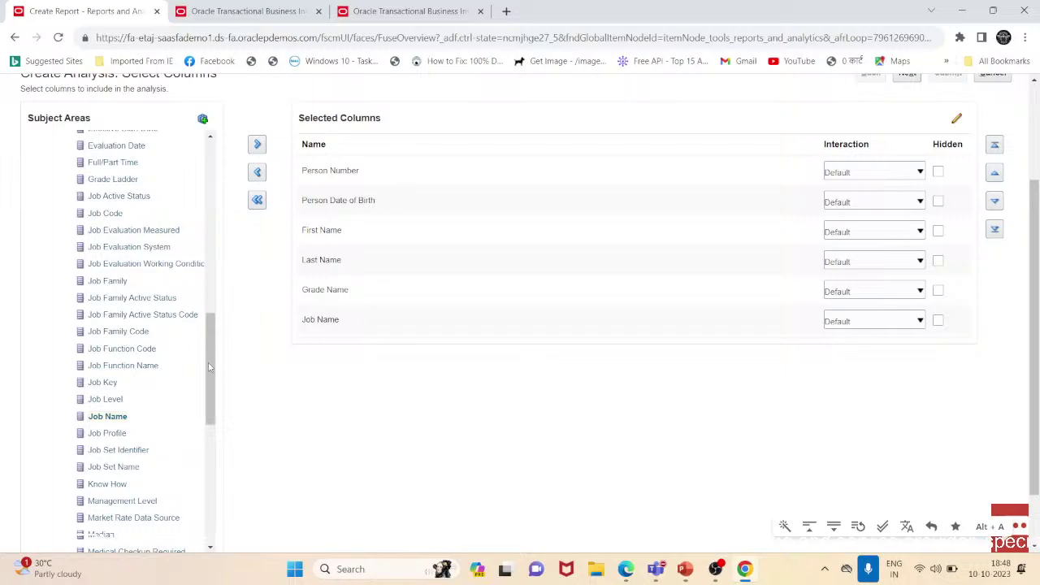
- Collapse the Job folder and add the Department Name column from the Department folder to the analysis
drag(208, 357, 227, 308)
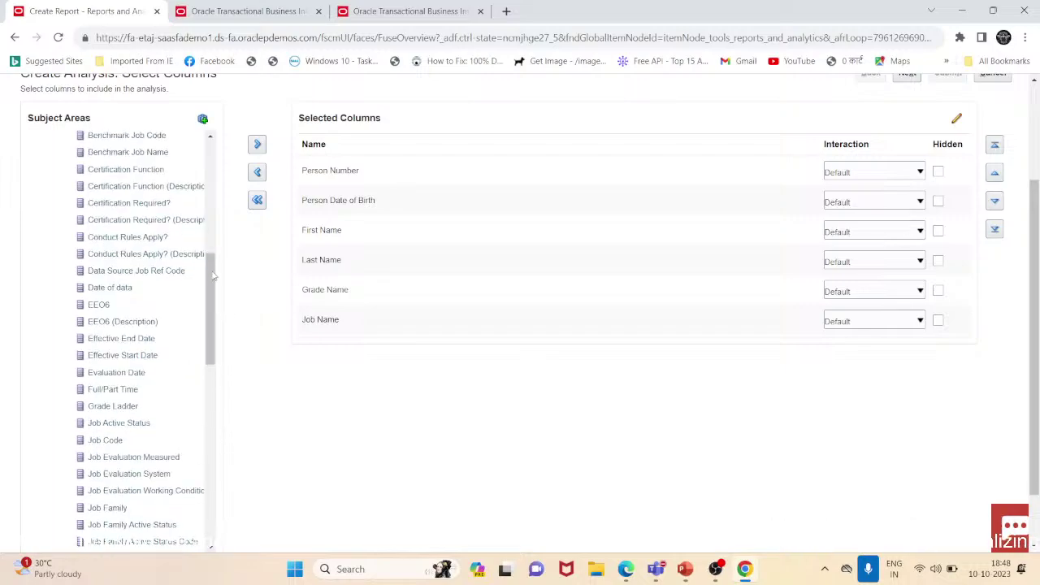
scroll(213, 276, up, 3)
scroll(144, 178, up, 2)
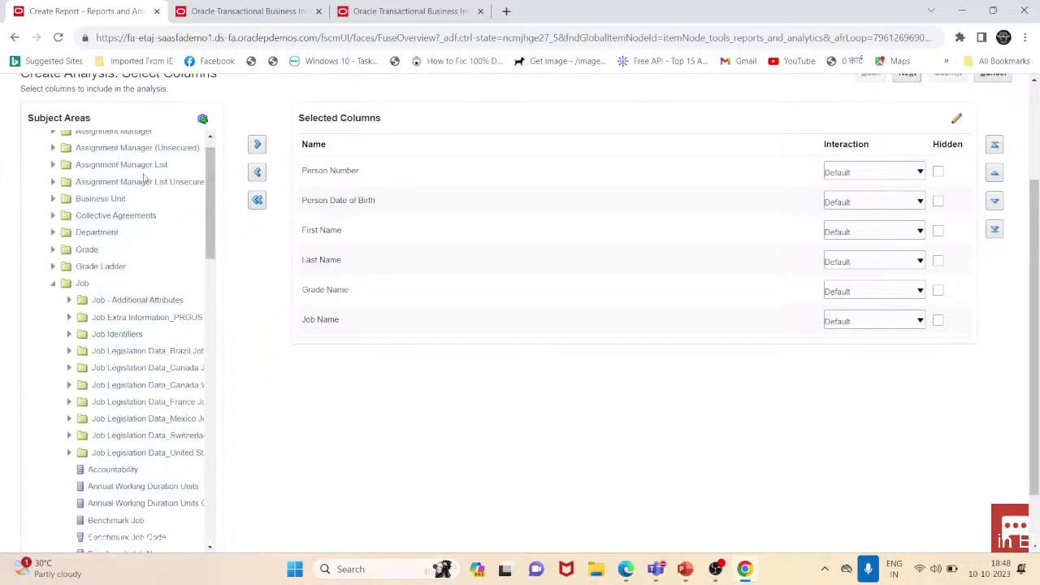
click(53, 283)
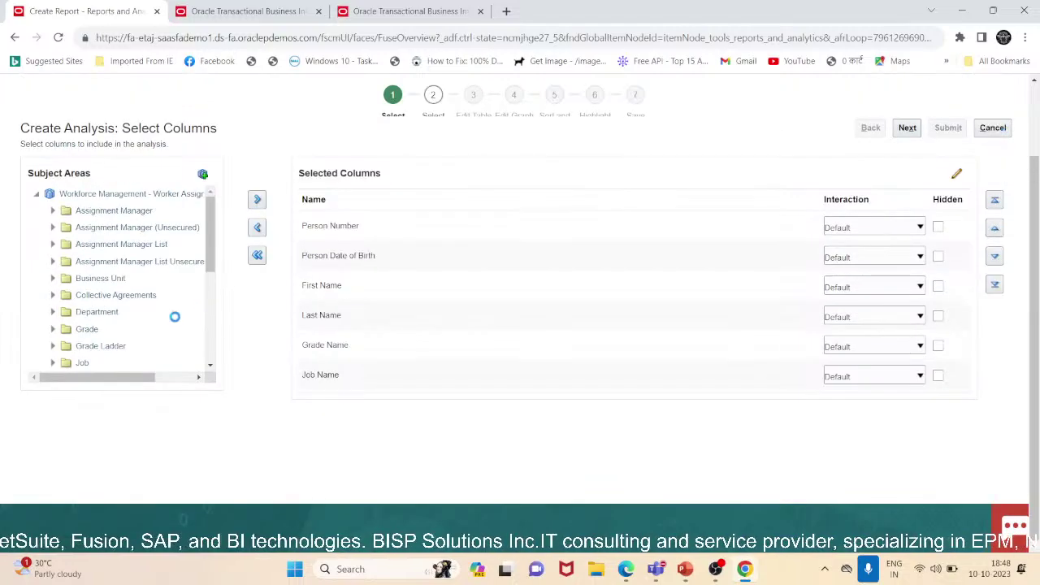
click(54, 256)
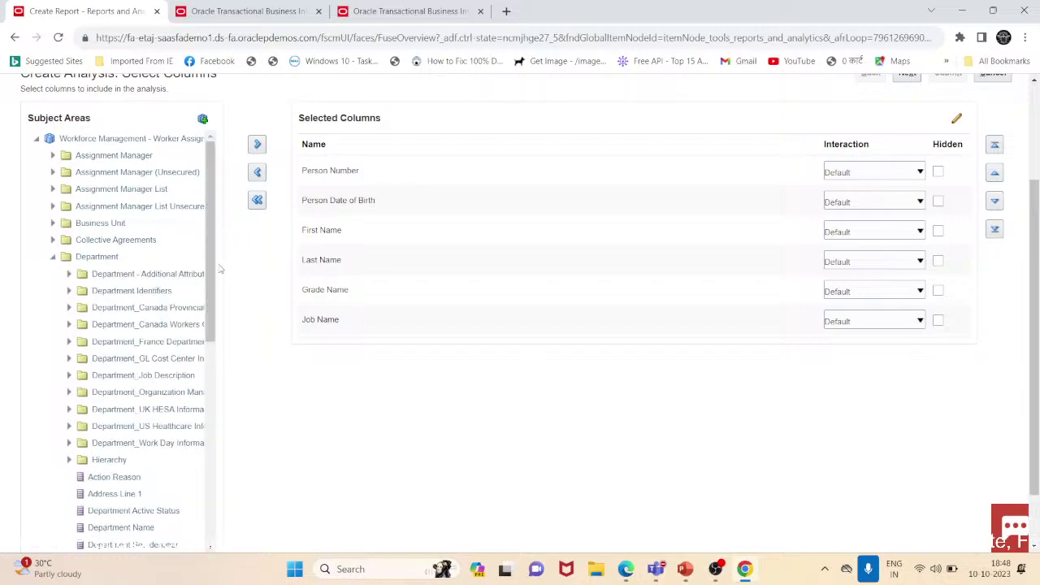
scroll(210, 374, down, 3)
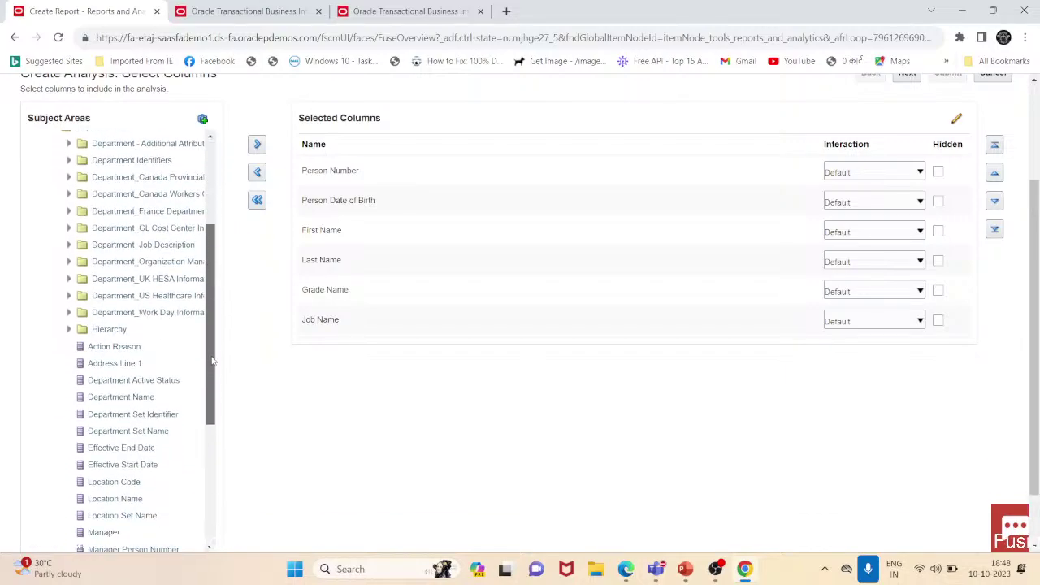
scroll(137, 399, down, 2)
click(138, 397)
click(127, 314)
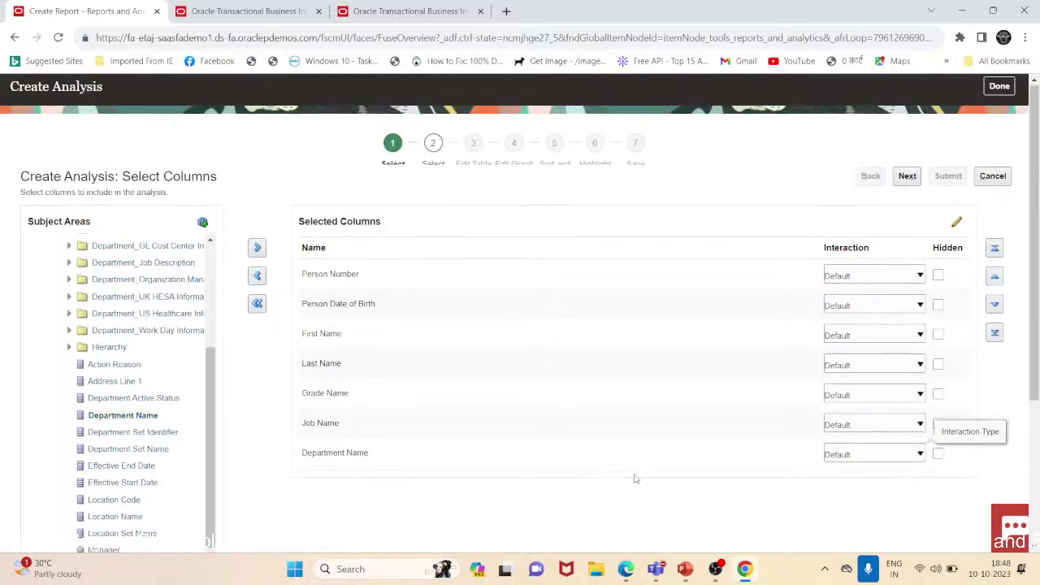
- Finish the column selection and continue to the Select Views stage of the analysis
scroll(633, 476, up, 2)
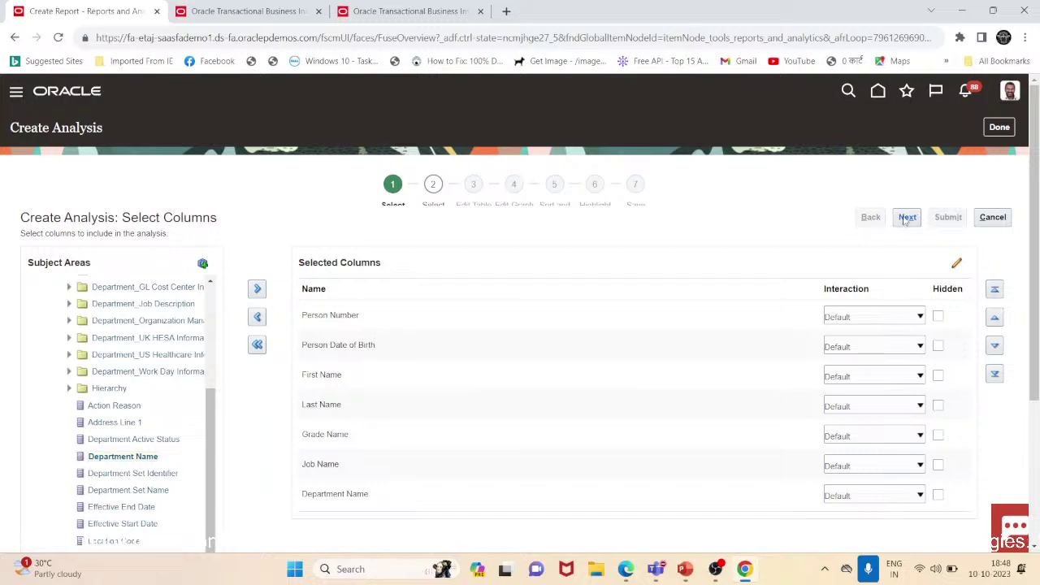
click(906, 217)
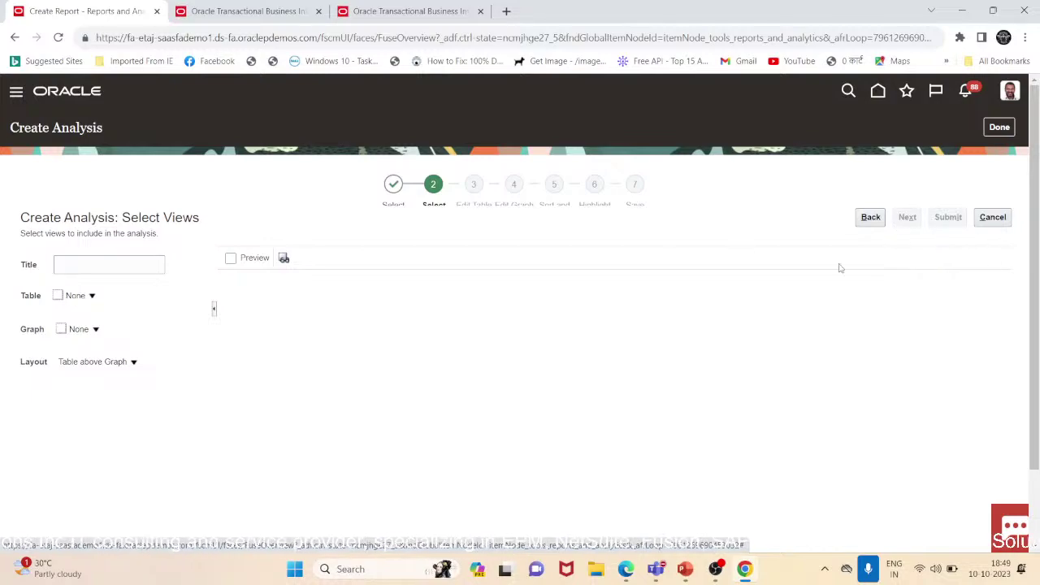
click(394, 187)
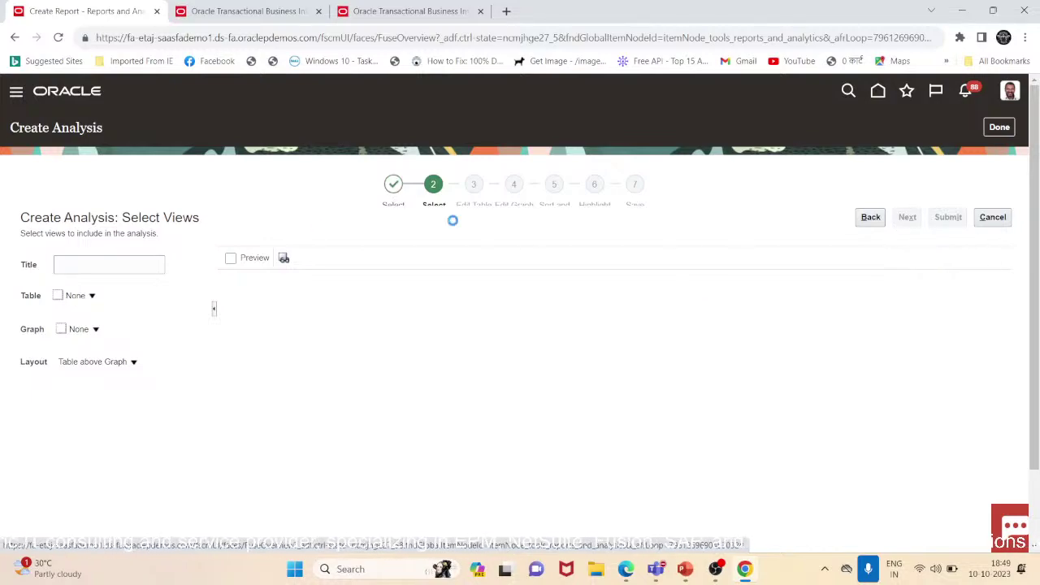
click(433, 183)
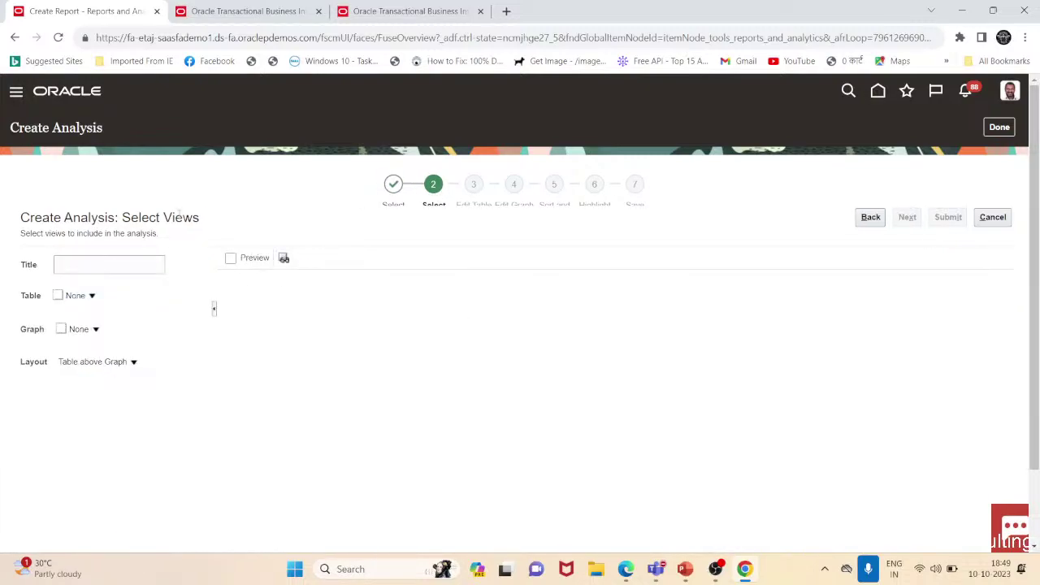
- Title the analysis view Employee Info and show it as Table (recommended) with the preview enabled
click(128, 272)
click(230, 258)
click(118, 272)
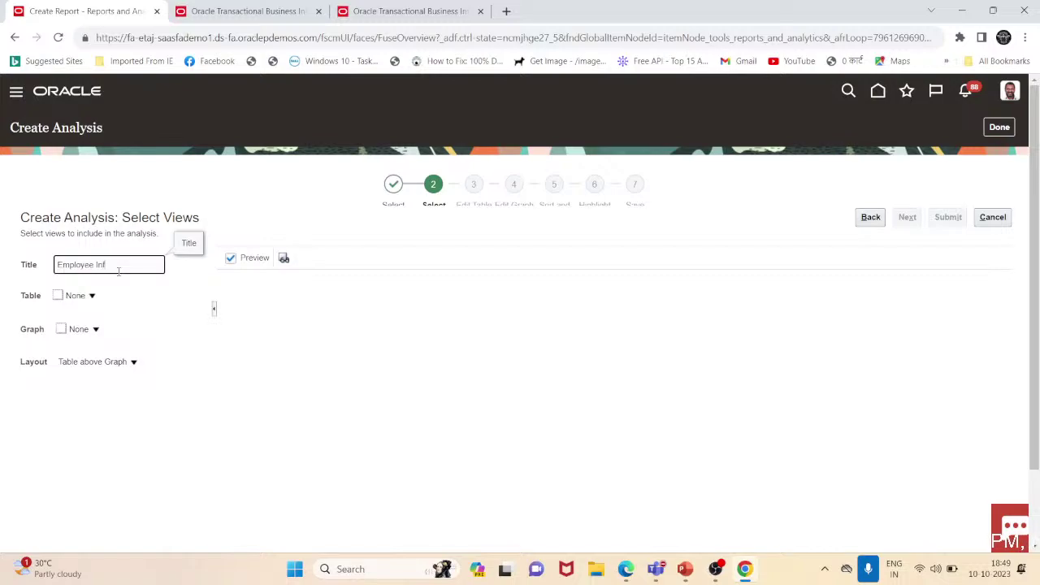
click(75, 295)
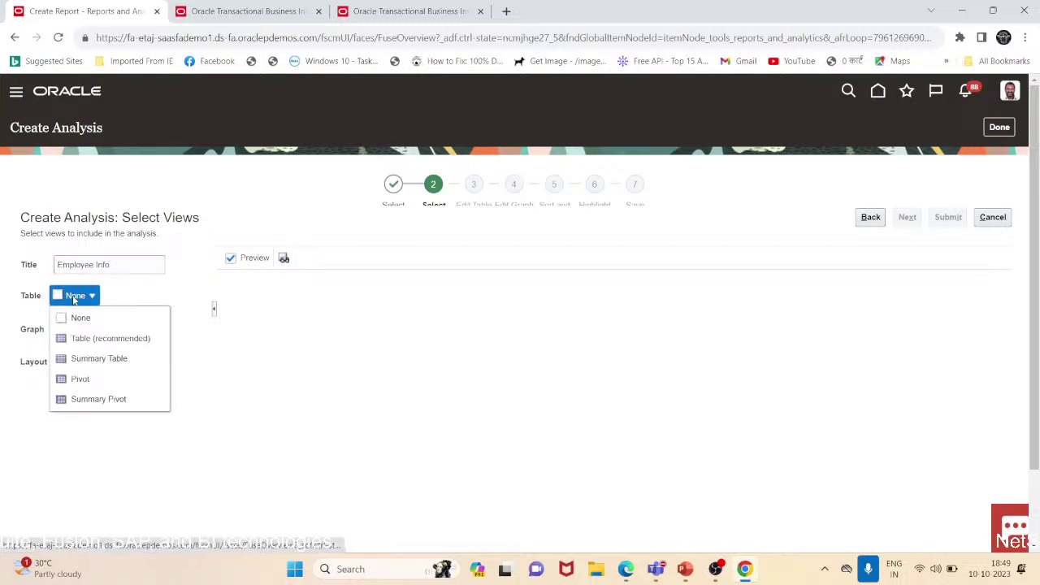
click(89, 336)
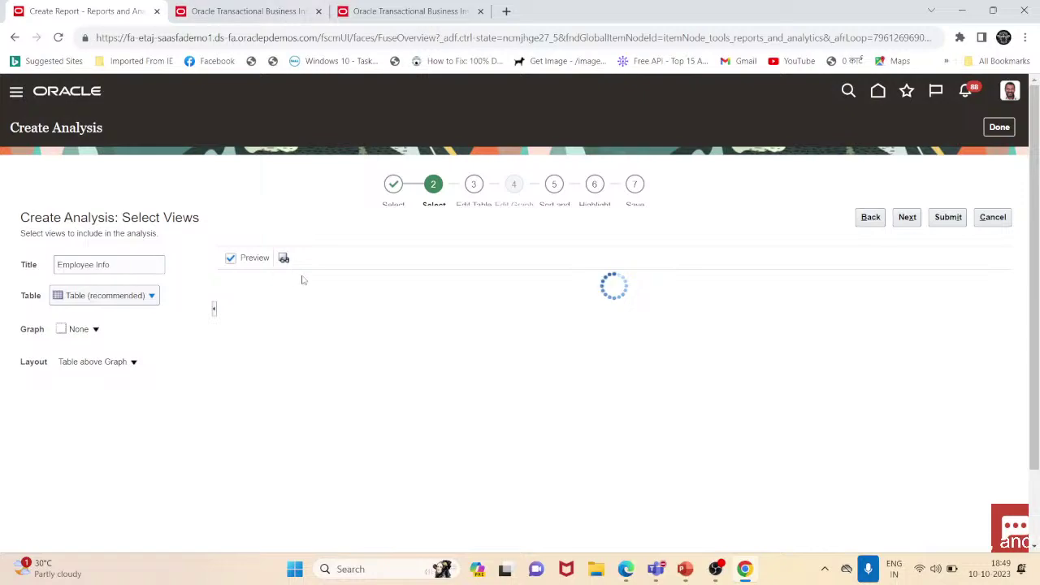
- Look through the Employee Info table preview and move on past Edit Table to the Save stage
scroll(843, 348, down, 5)
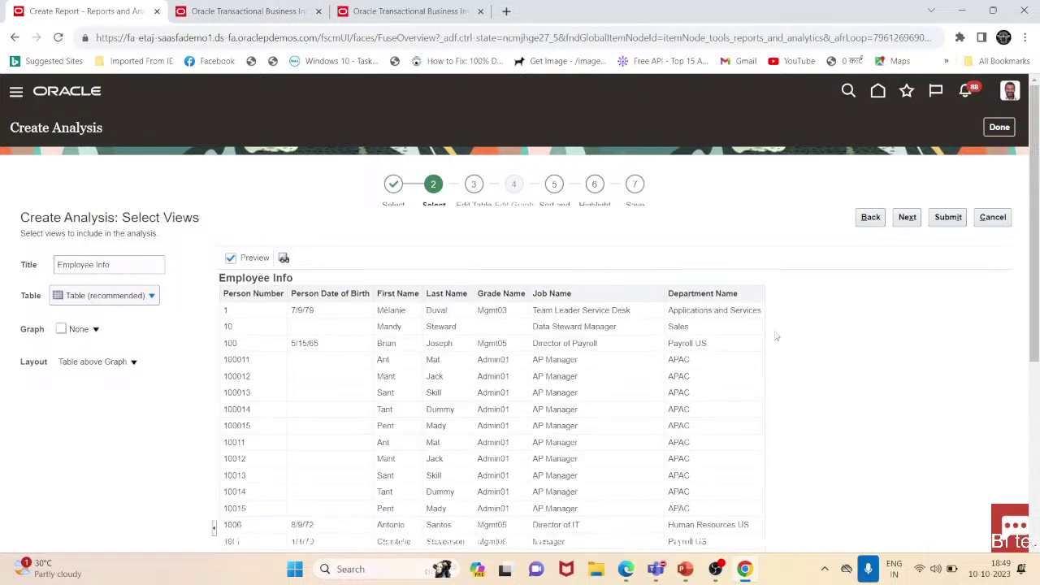
scroll(842, 348, up, 5)
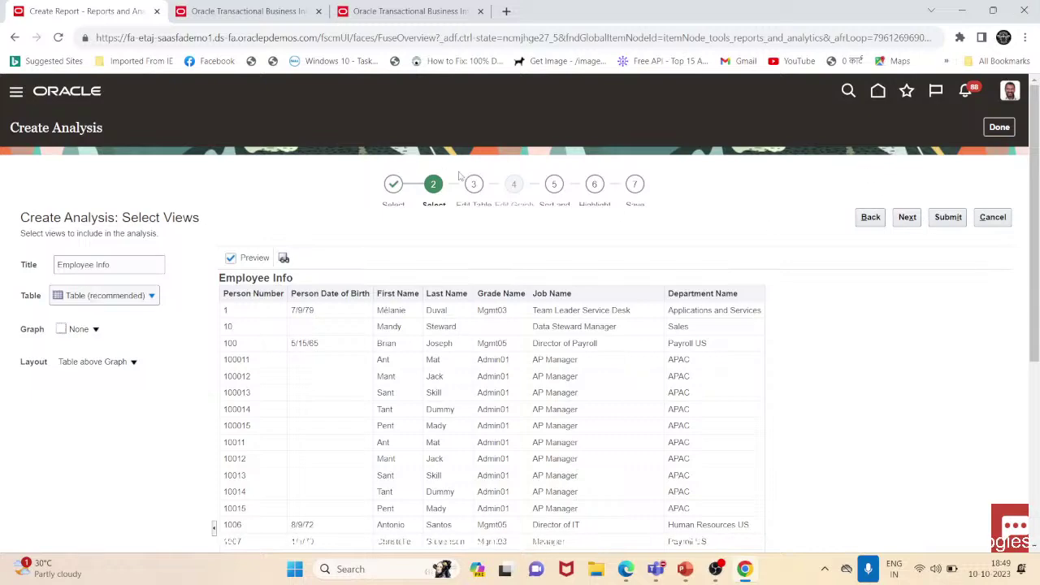
click(485, 192)
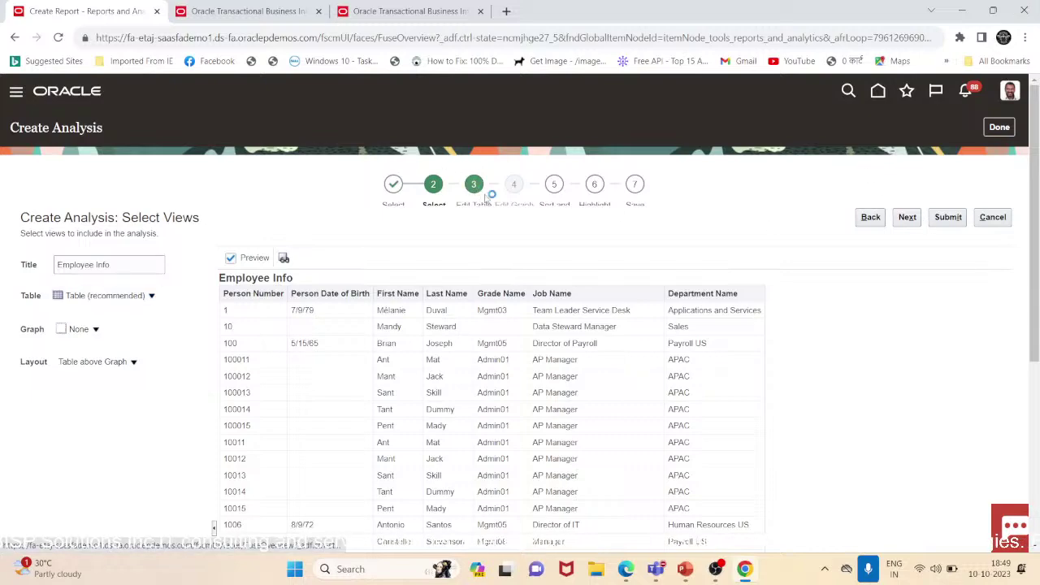
click(635, 194)
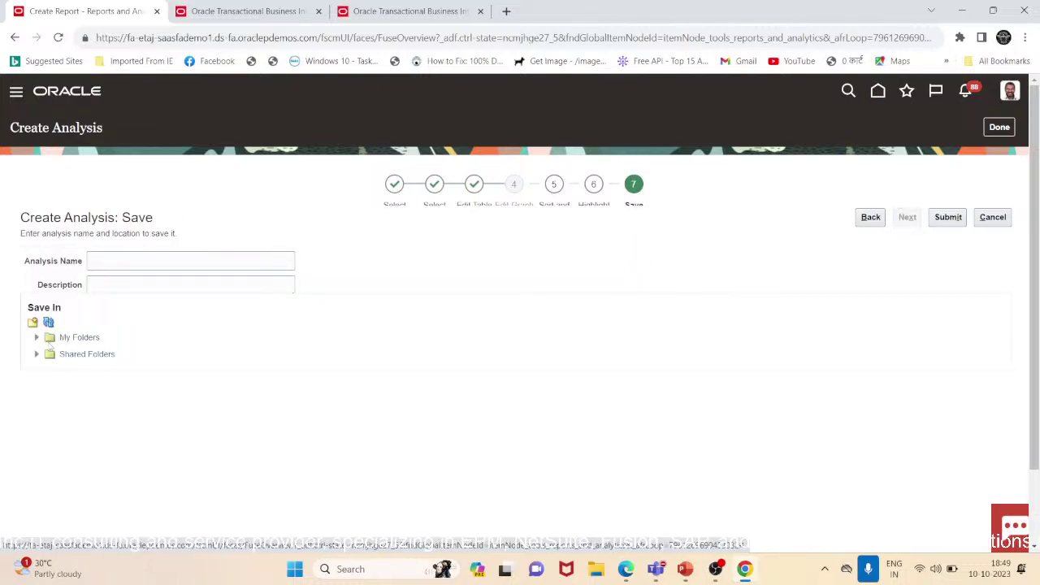
- Select the BISP folder under Shared Folders > Custom as the save location for the analysis
click(37, 354)
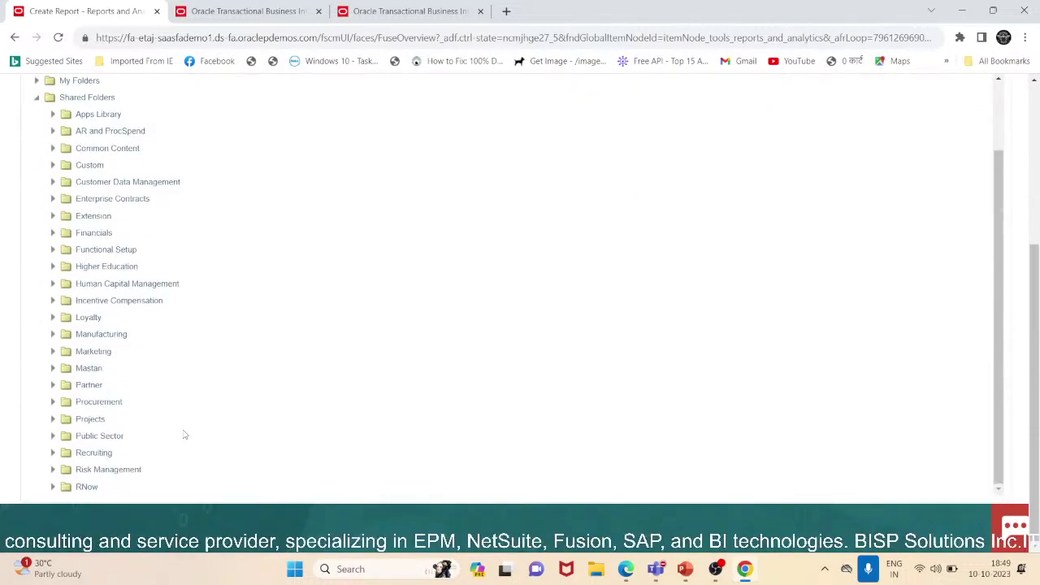
click(53, 390)
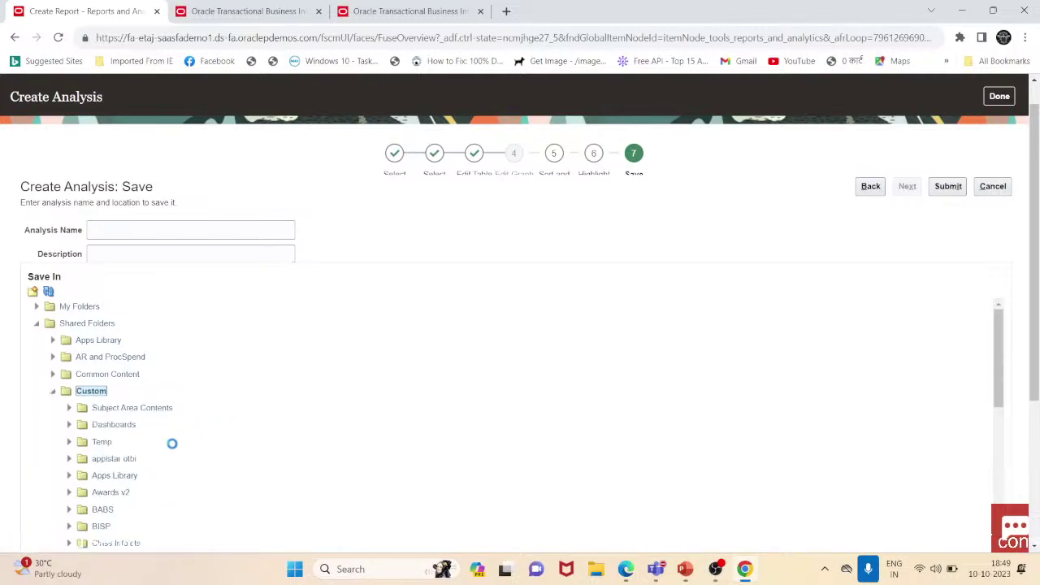
click(99, 528)
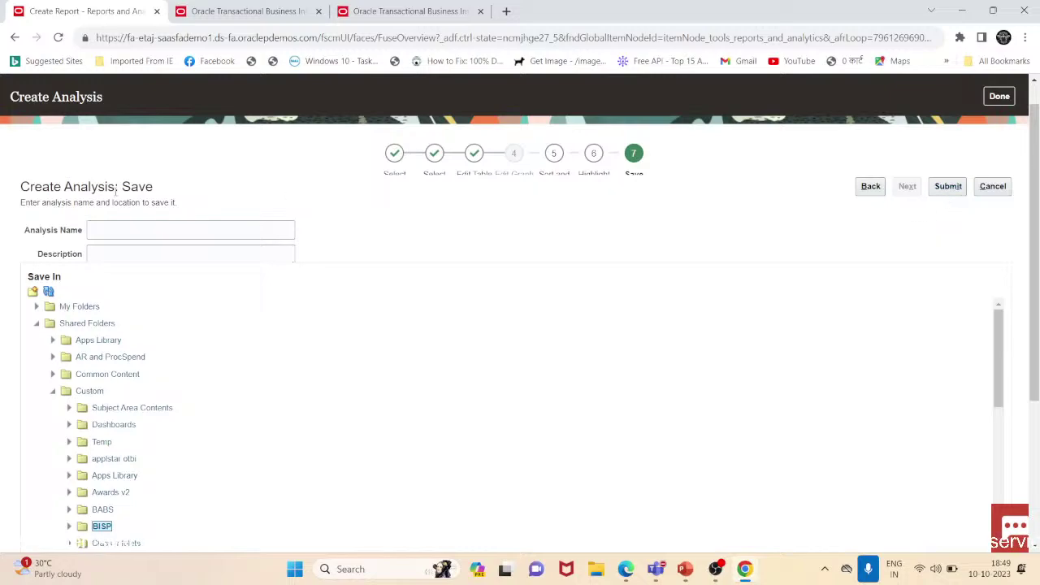
- Name the analysis Employee_Info with the description Employee Information and submit it
click(139, 224)
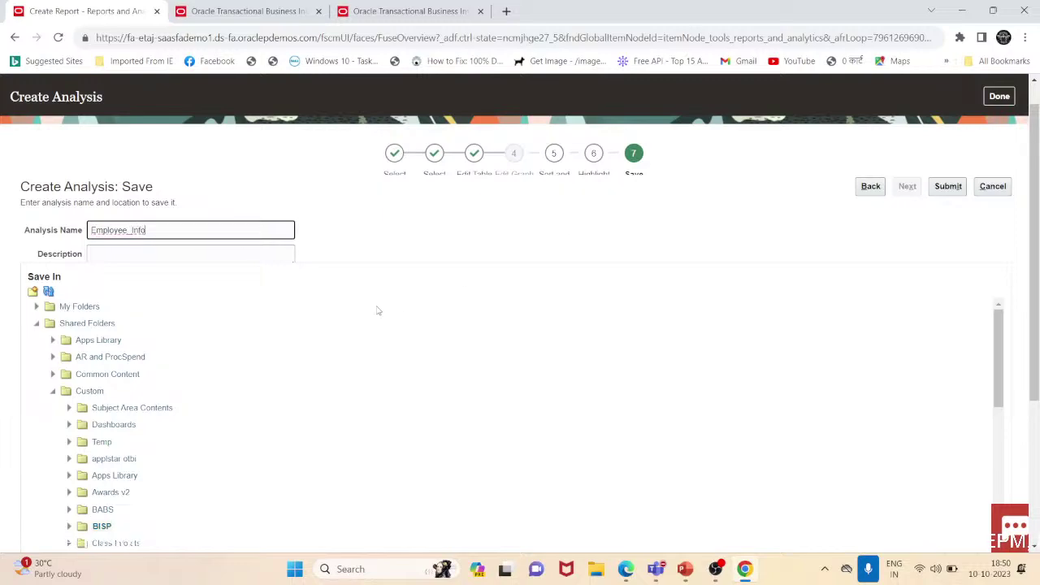
key(Tab)
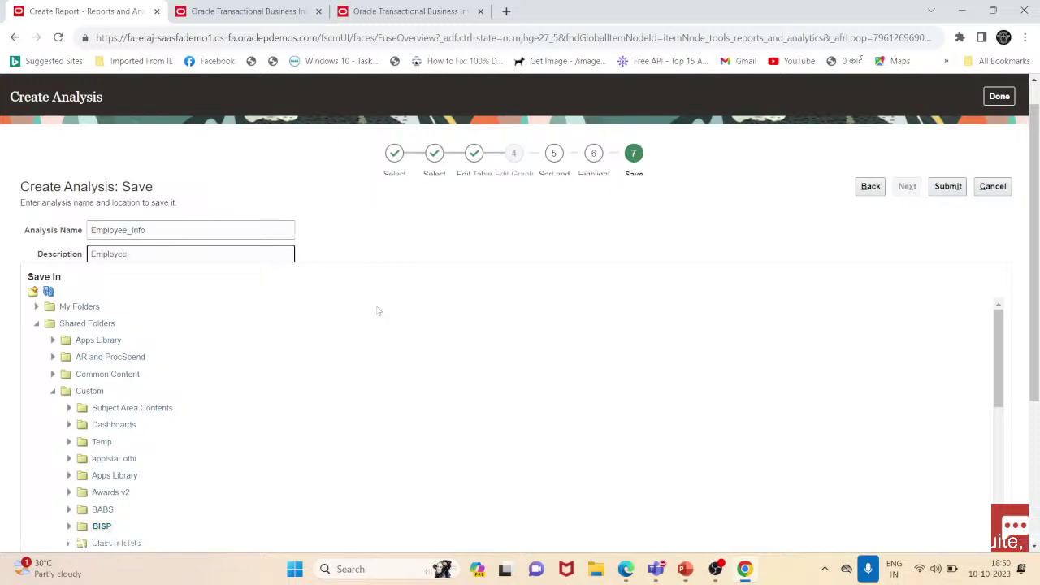
text(Employee Information)
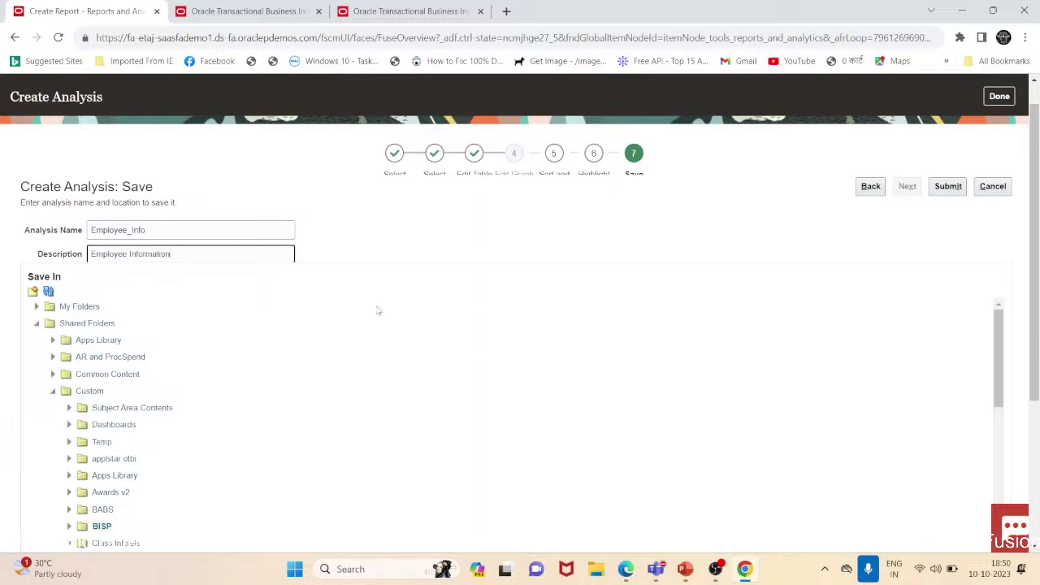
click(947, 186)
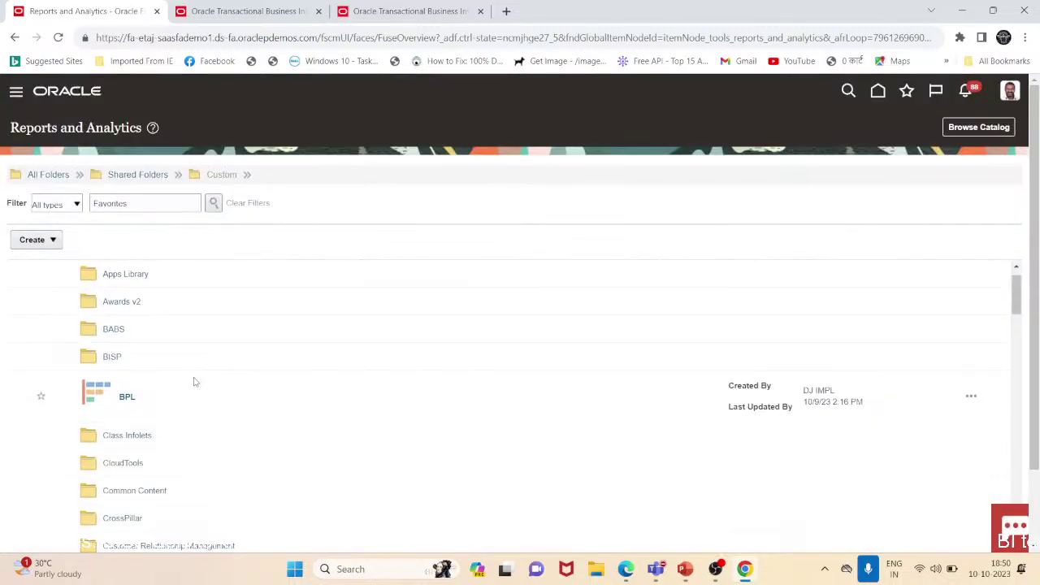
- Look for the saved Employee_Info analysis in the BISP folder under Custom, reopening the folder once from its parent
scroll(284, 324, down, 2)
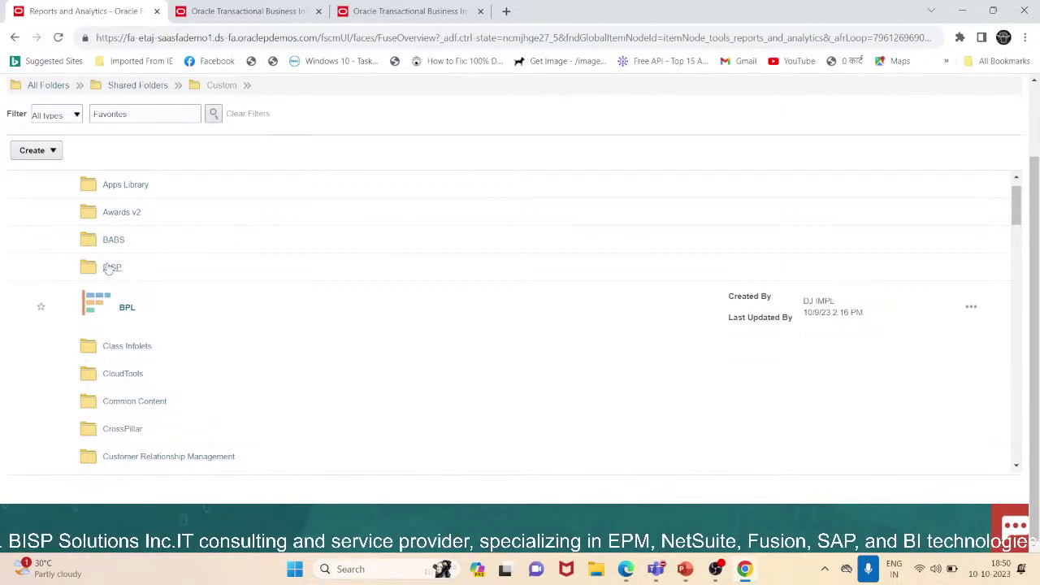
click(112, 267)
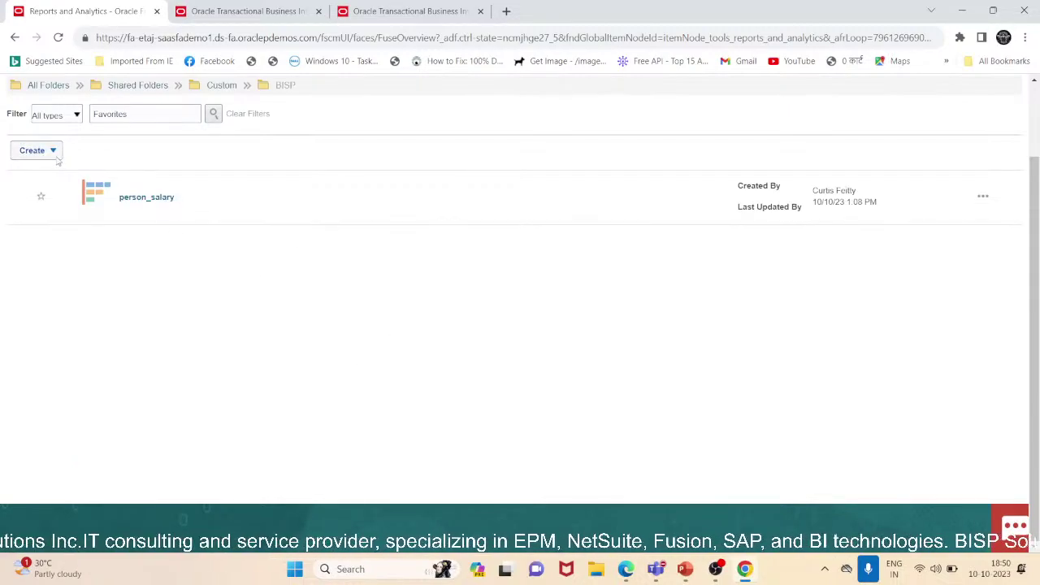
scroll(276, 210, up, 2)
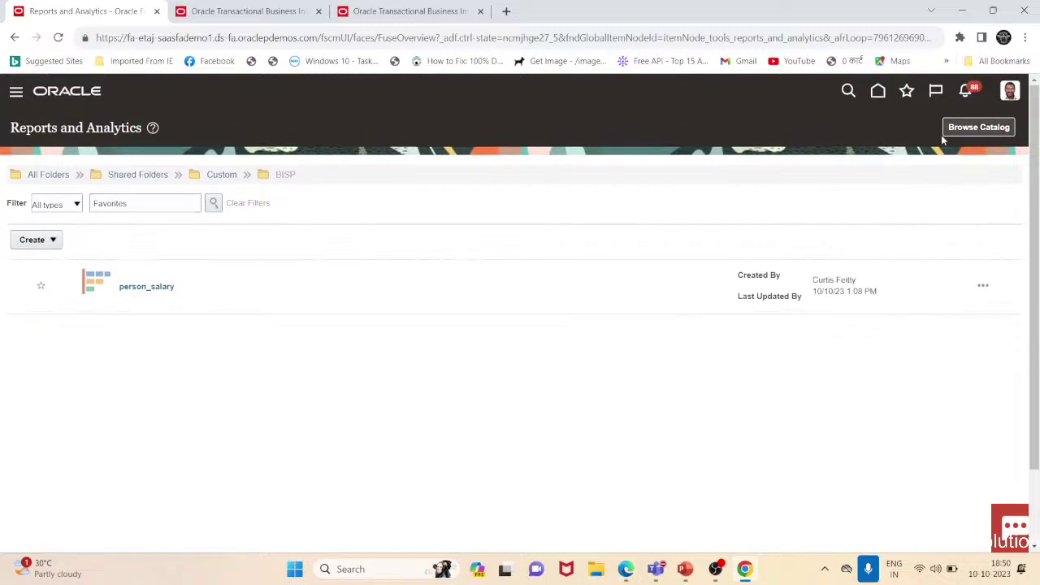
click(221, 176)
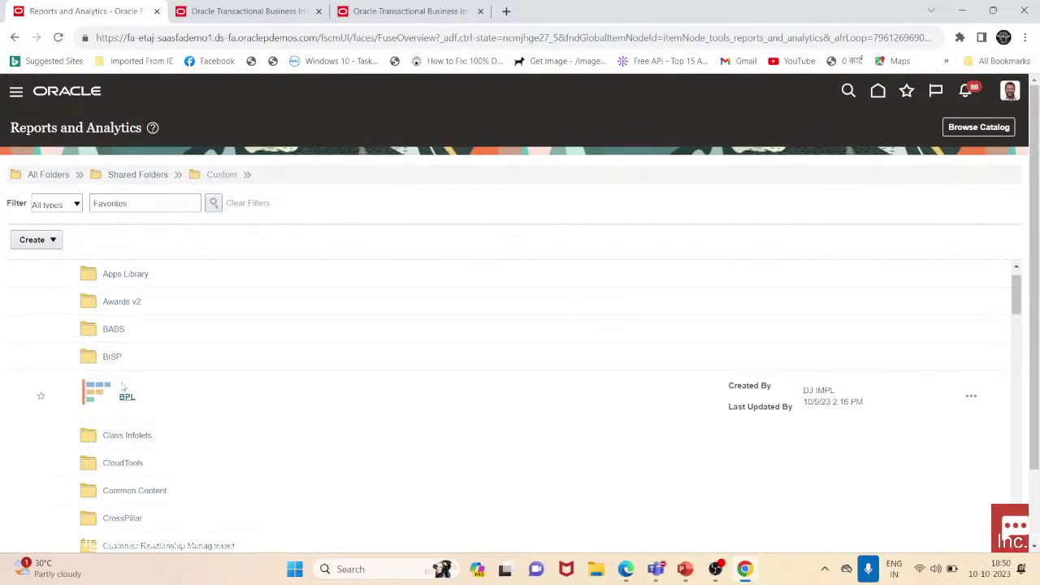
click(112, 358)
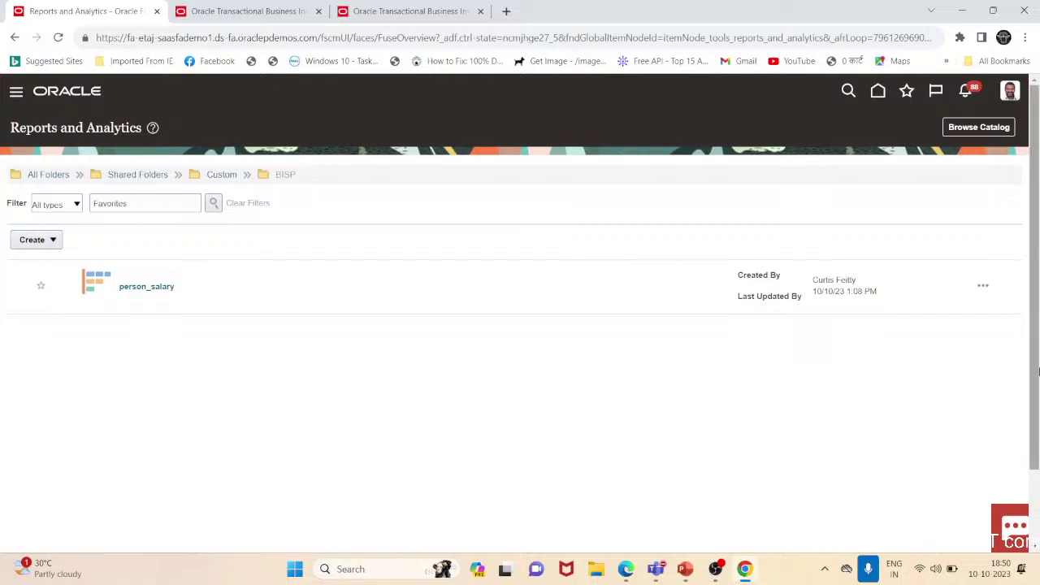
scroll(924, 396, down, 2)
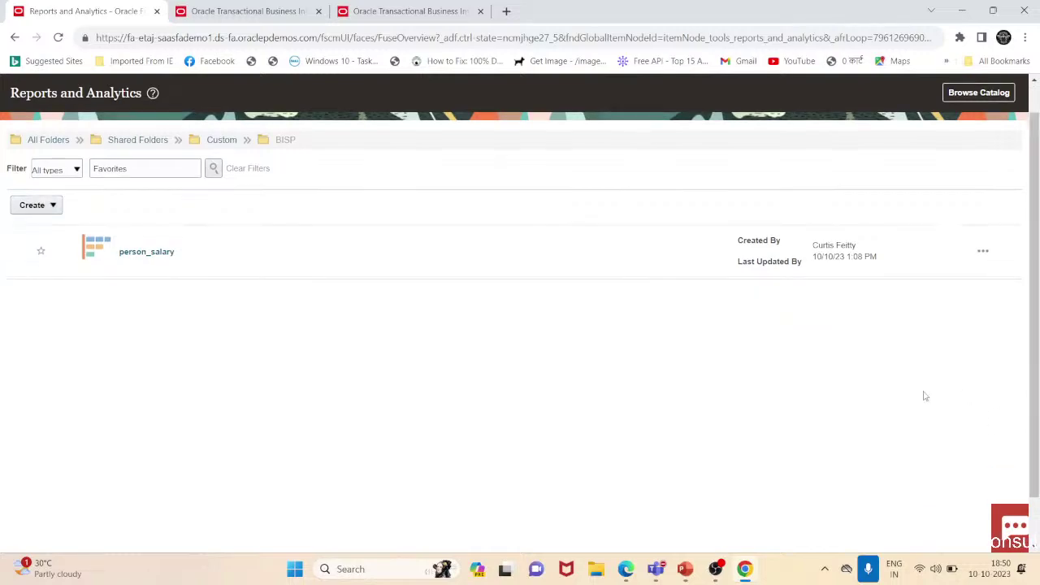
- Return to the Custom folder, reload the page and check the BISP folder again for the Employee_Info analysis
click(220, 139)
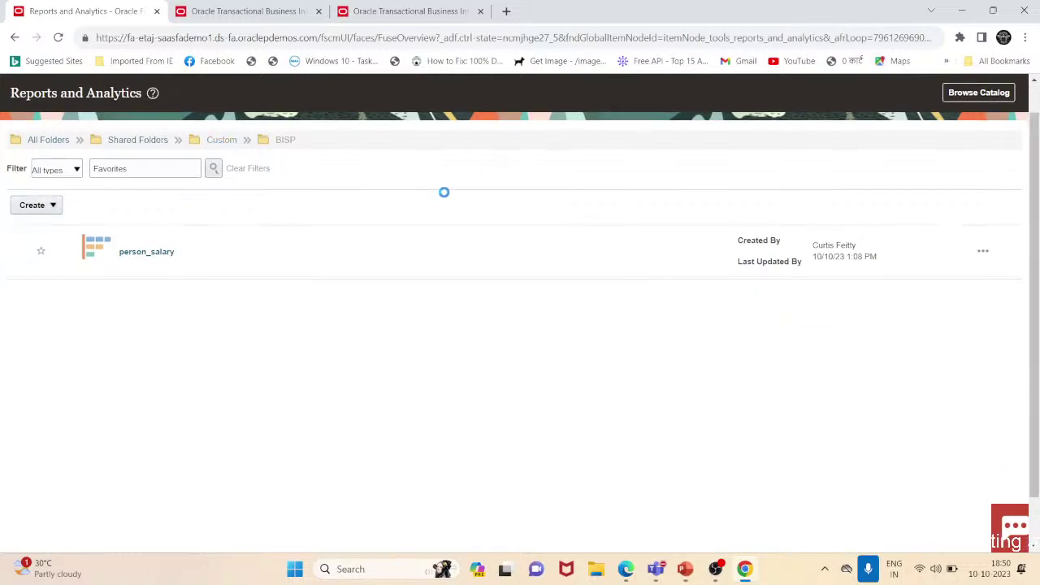
click(58, 37)
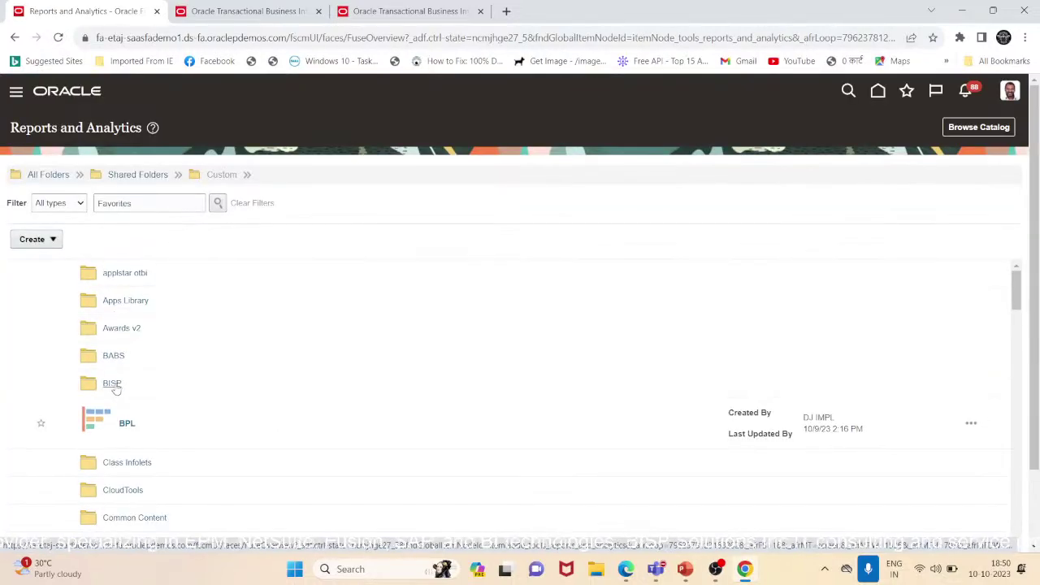
click(112, 384)
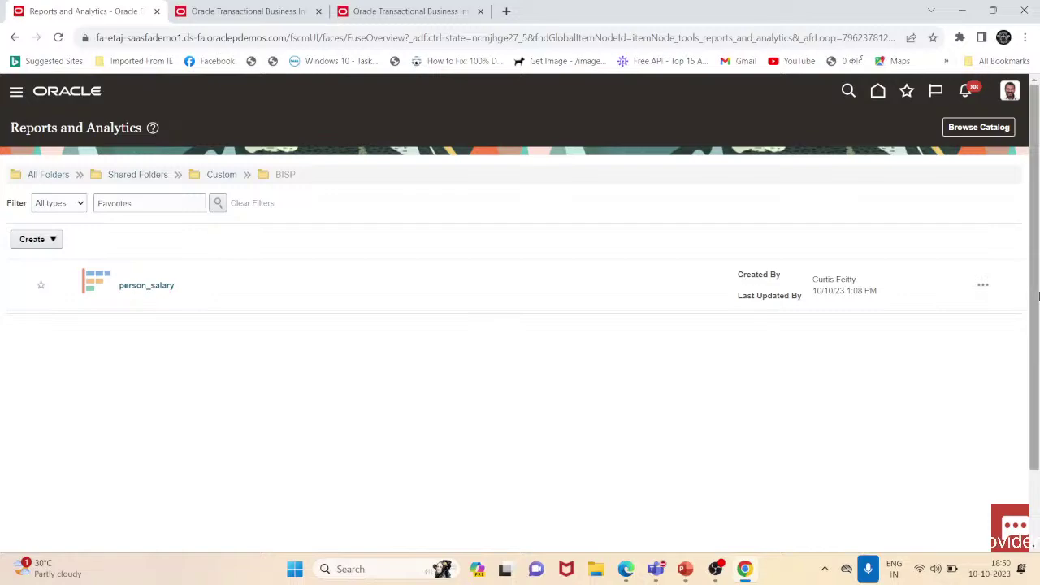
scroll(1038, 296, down, 2)
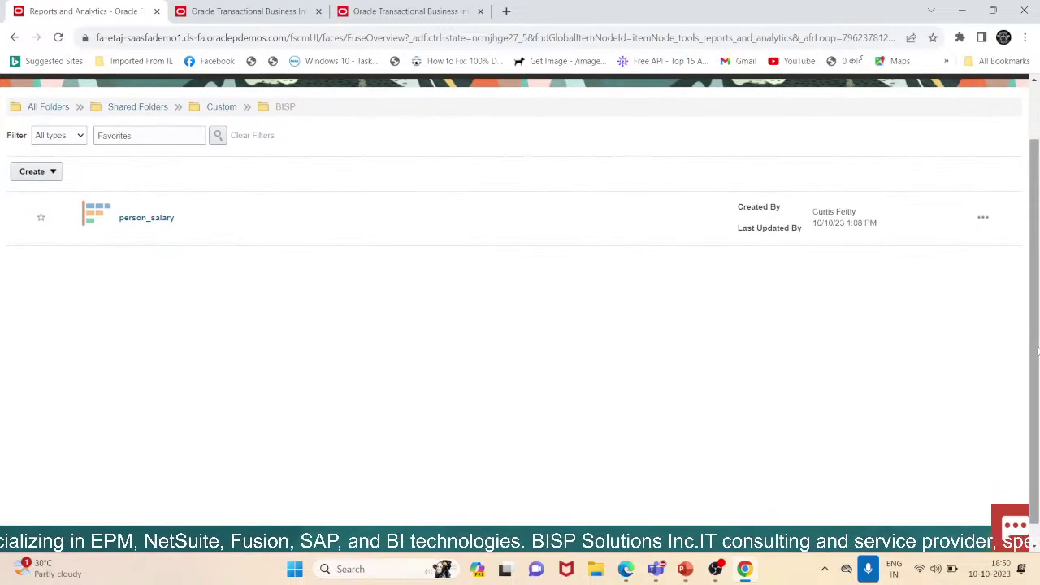
scroll(1038, 296, up, 2)
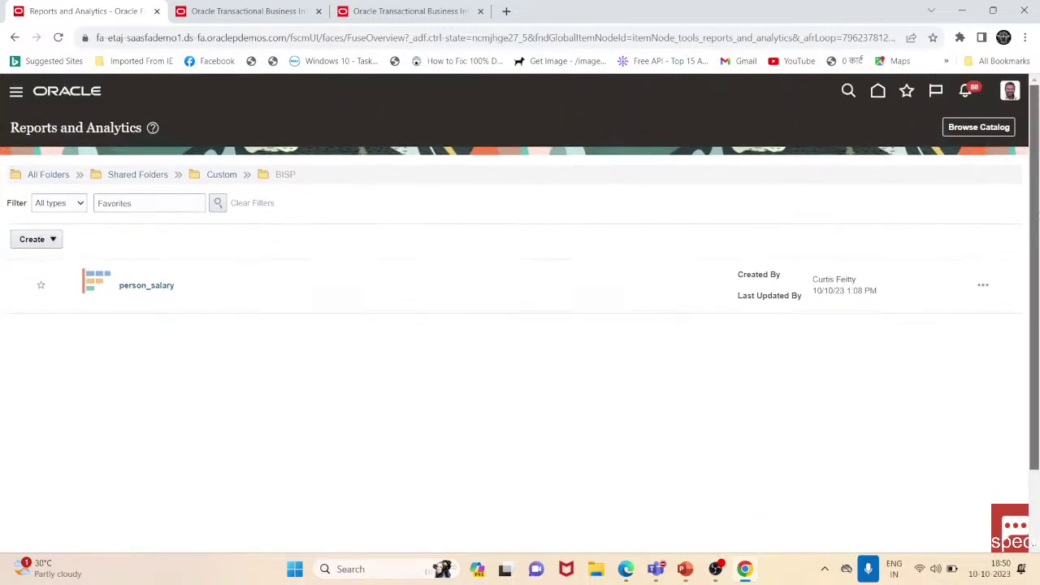
- Browse the catalog in a separate page, close the older BISP catalog page and list the contents of the shared Custom folder
click(981, 128)
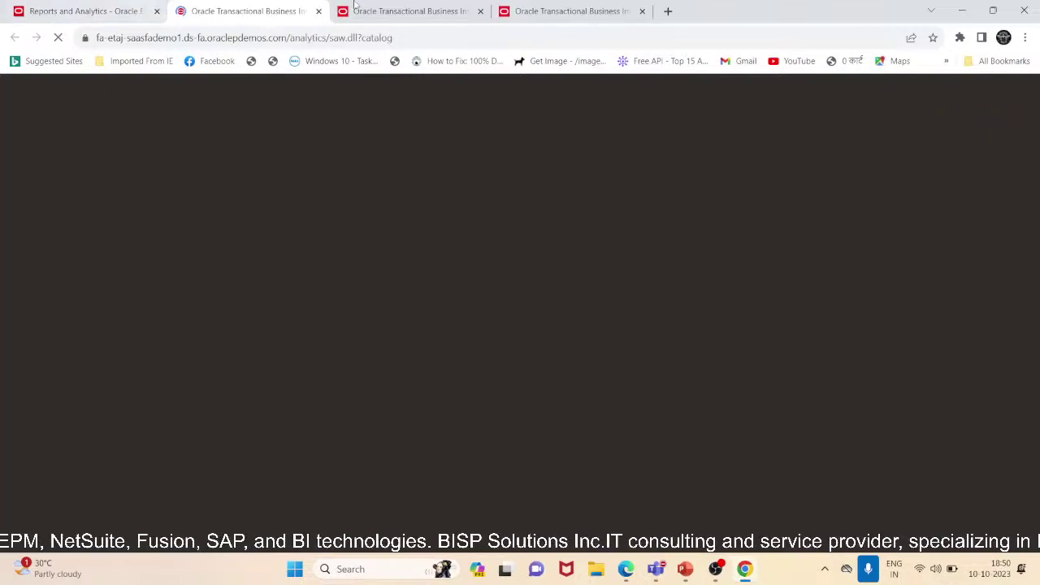
click(402, 10)
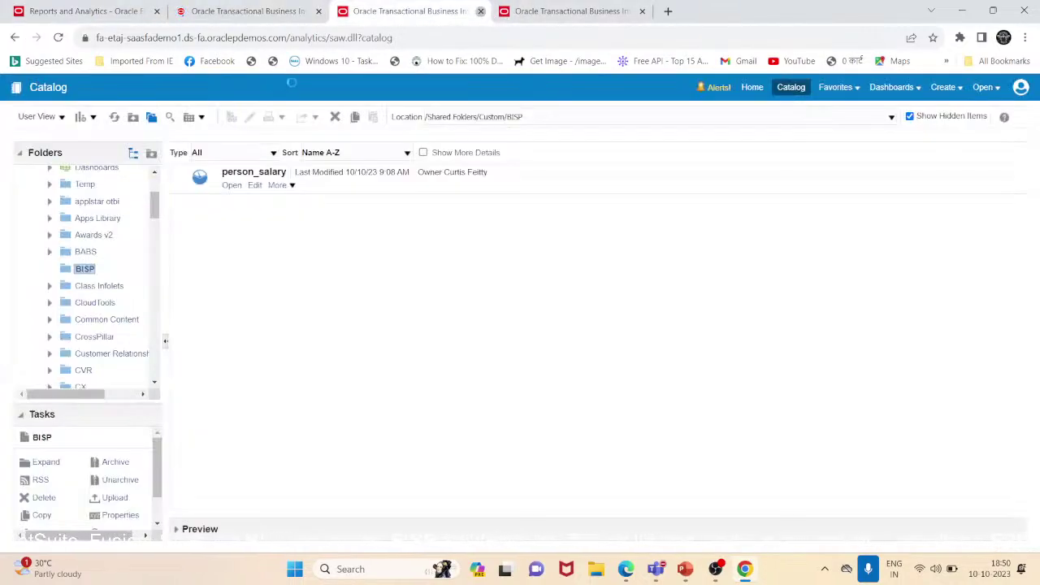
key(ctrl+w)
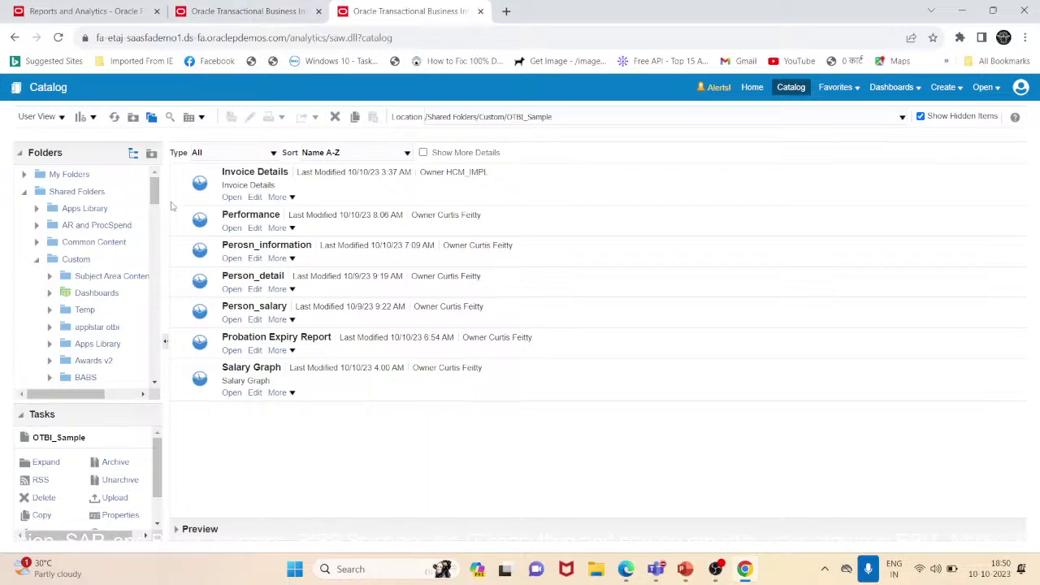
drag(150, 191, 160, 211)
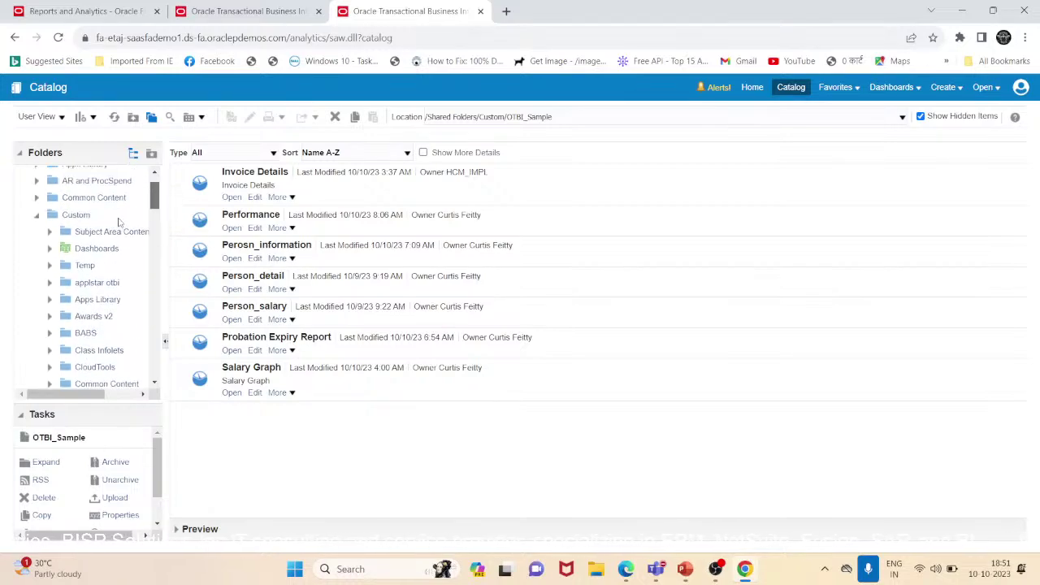
click(74, 216)
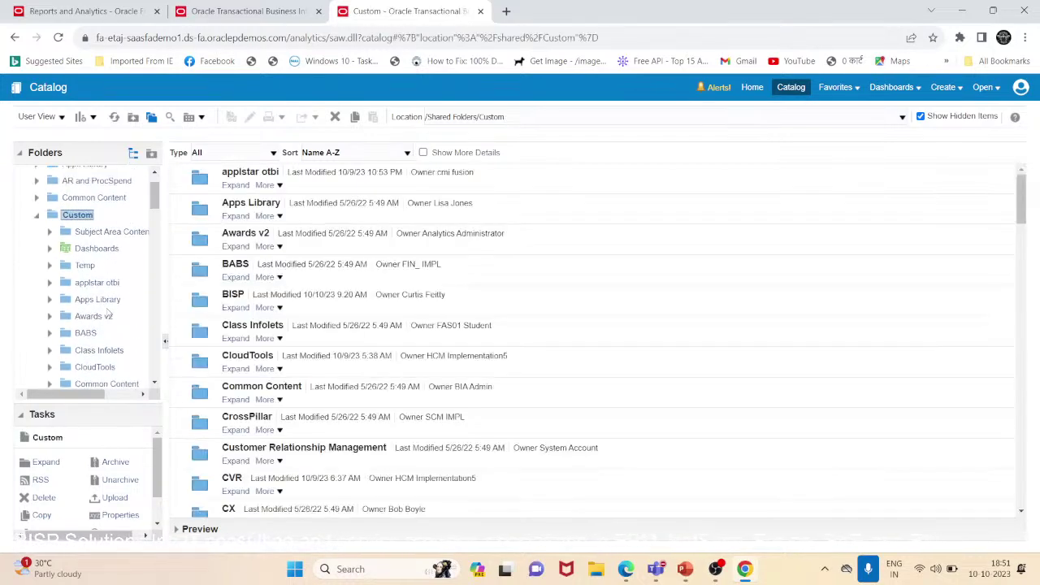
- Try to create a folder named BISP in the Custom shared folder
scroll(145, 234, down, 8)
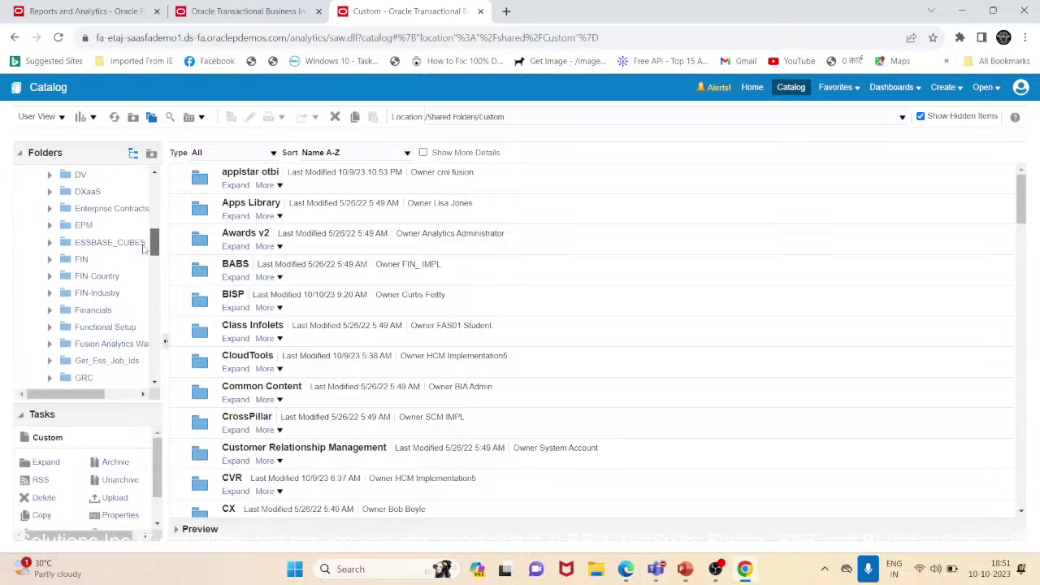
drag(148, 298, 165, 202)
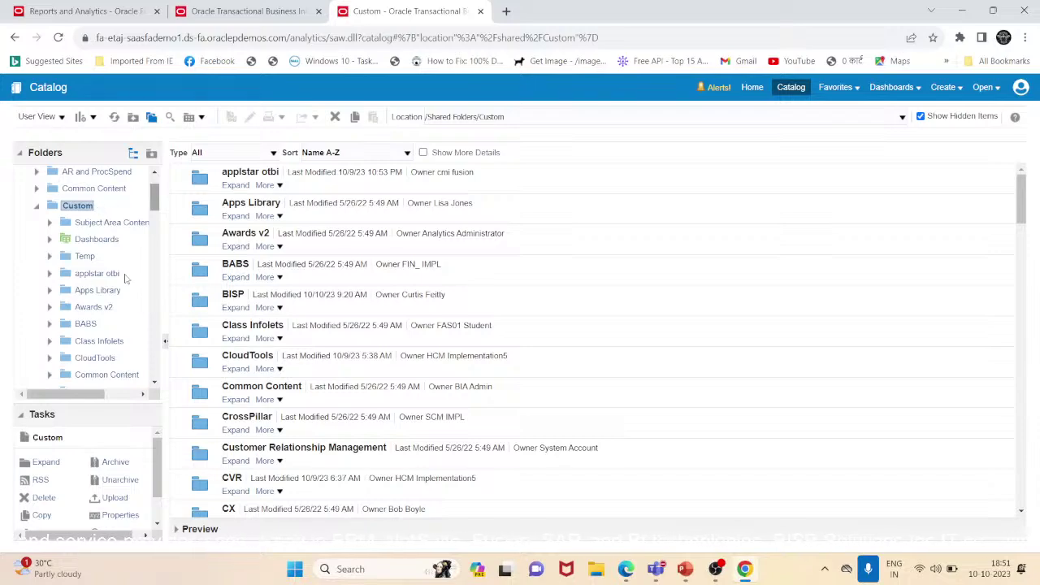
scroll(154, 210, down, 1)
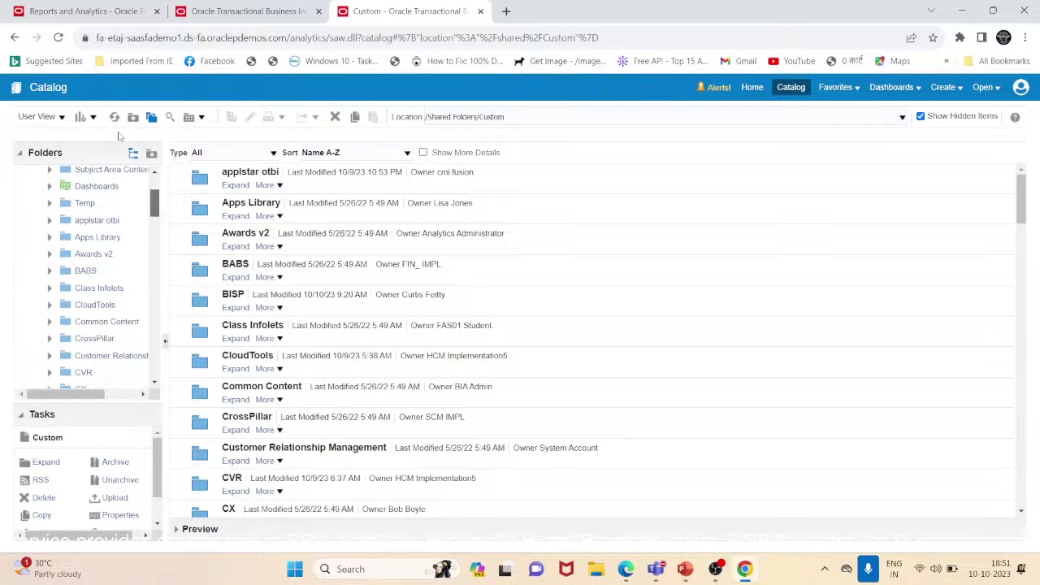
click(93, 117)
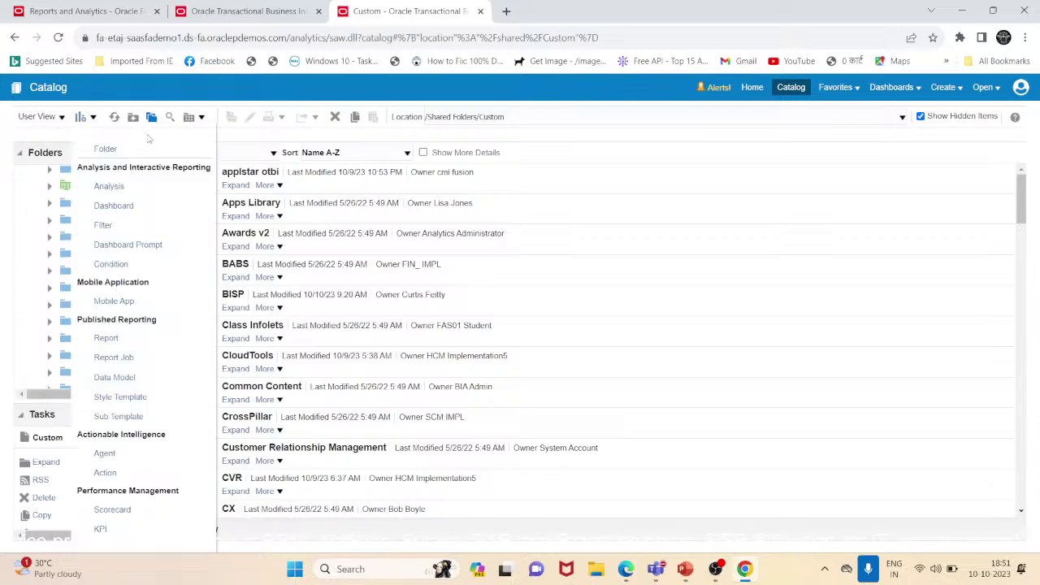
click(105, 149)
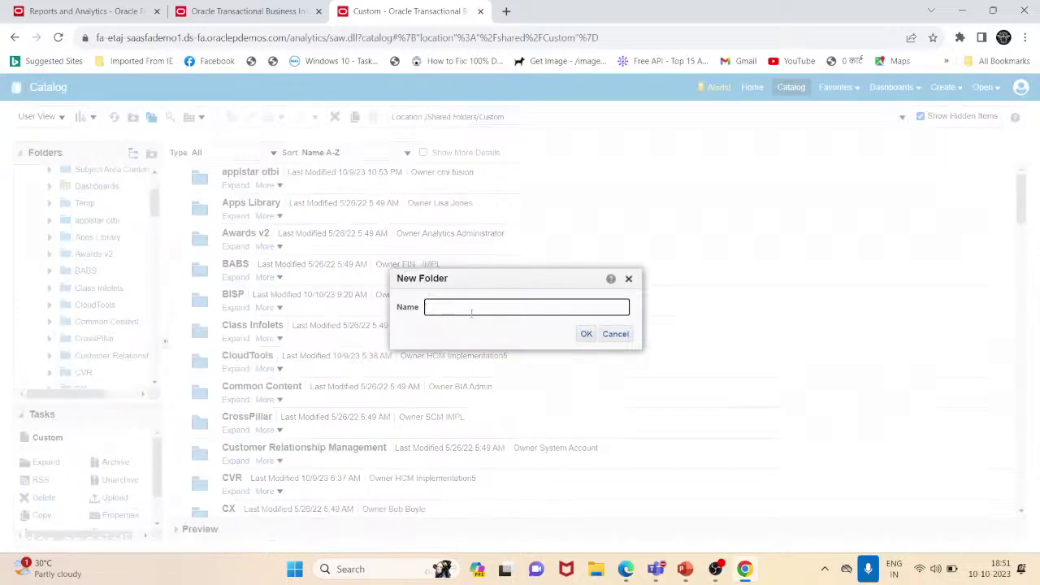
click(585, 334)
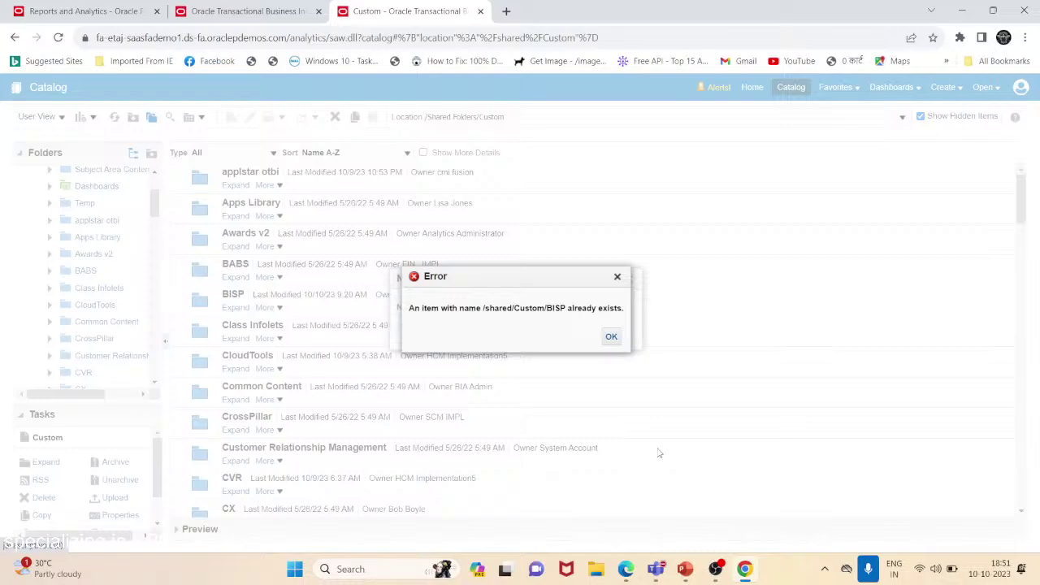
click(611, 337)
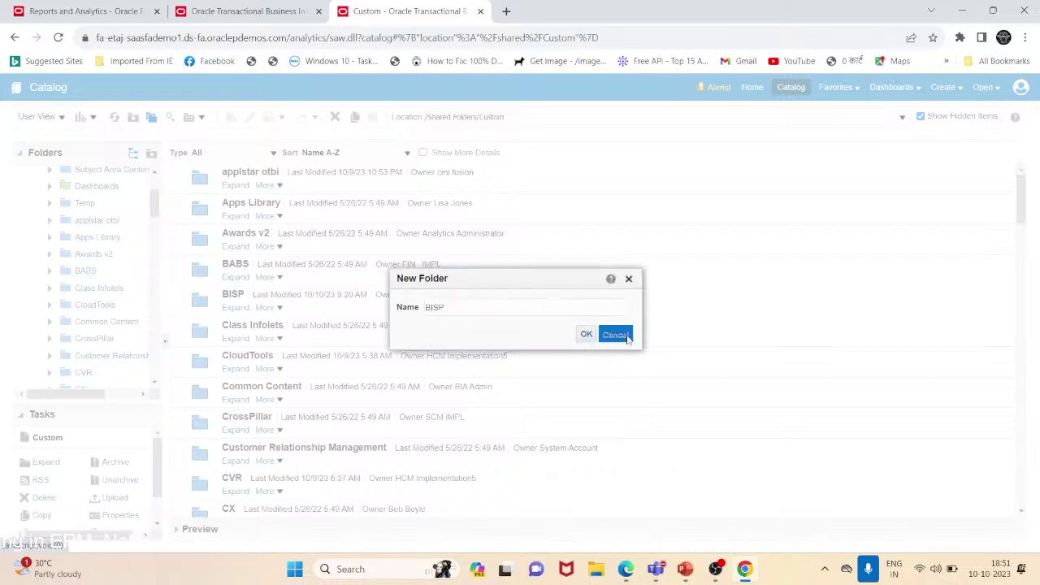
click(615, 333)
- Open the Employee_Info analysis for editing from the BISP folder under Custom in Shared Folders
mouse_move(156, 207)
mouse_down()
mouse_move(156, 193)
mouse_move(152, 209)
mouse_up()
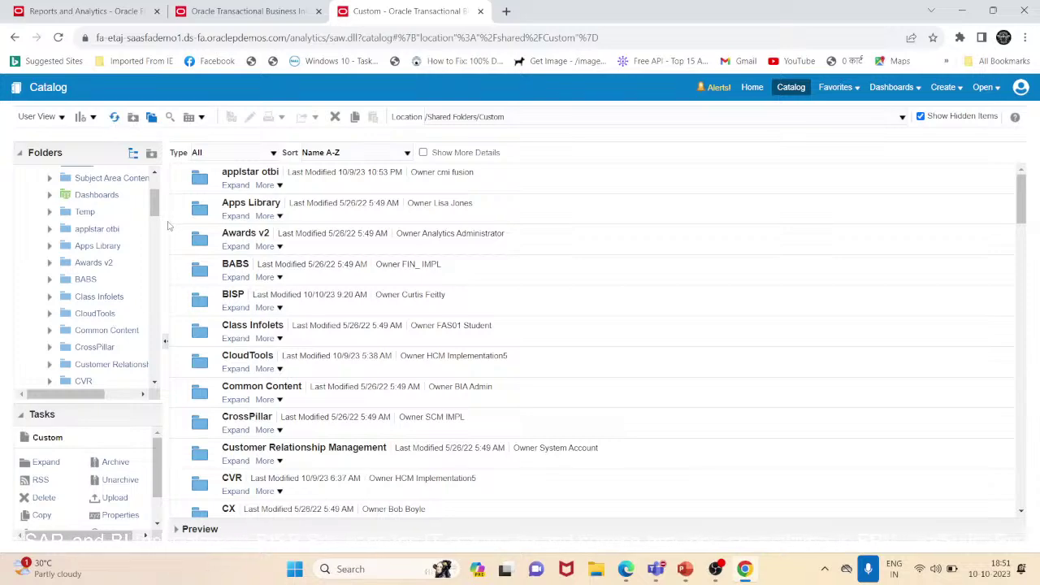
click(37, 260)
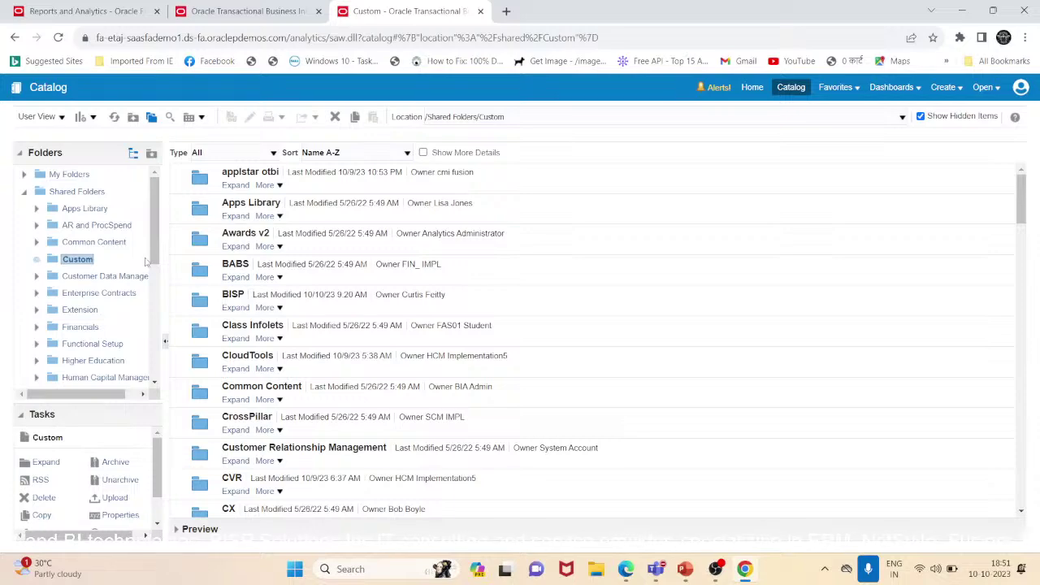
scroll(47, 283, down, 3)
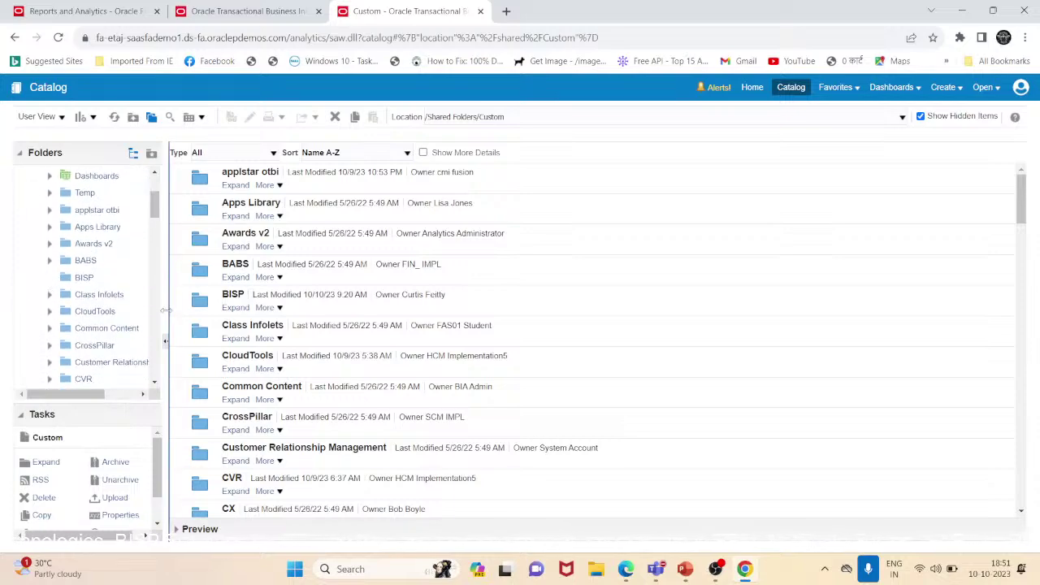
click(82, 281)
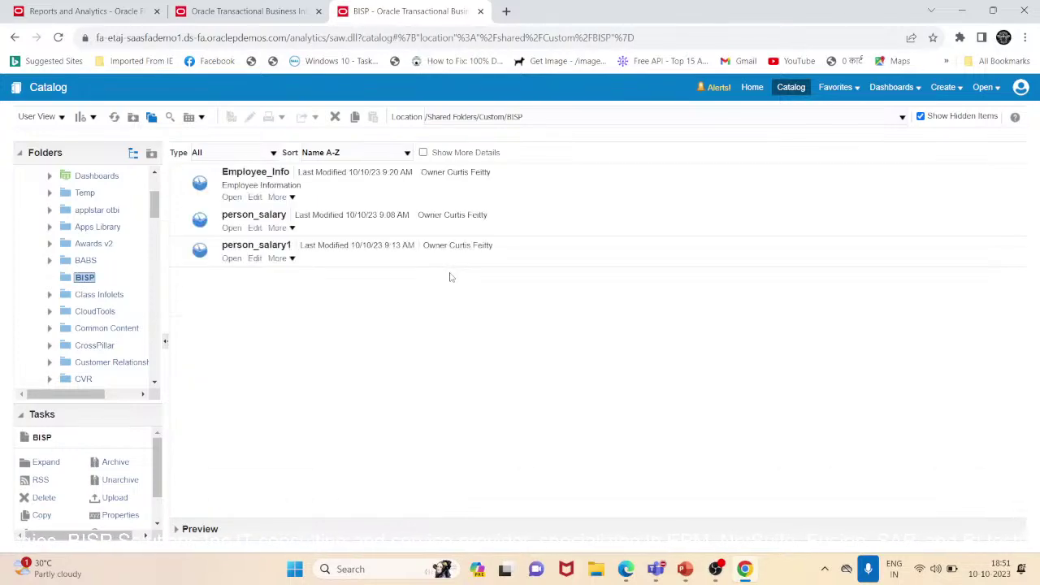
click(254, 198)
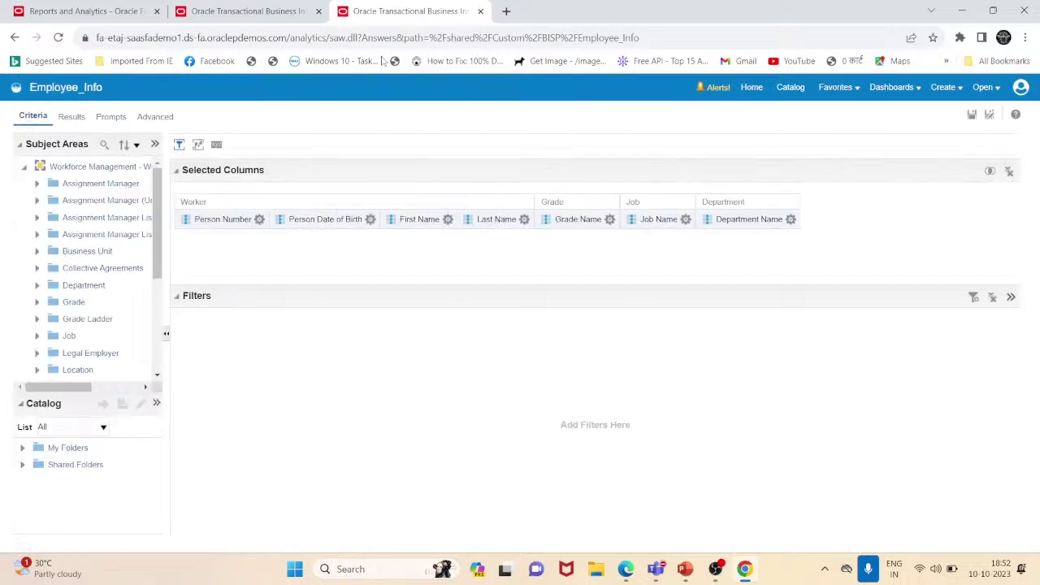
- Examine the results table of the Employee_Info analysis, especially the Department Name values
click(75, 118)
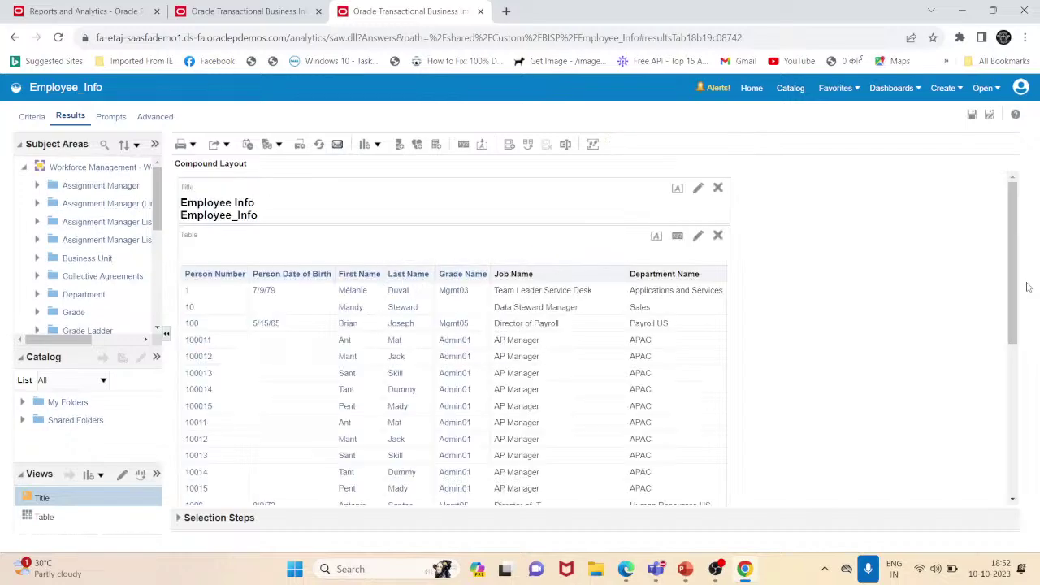
drag(1016, 294, 1039, 320)
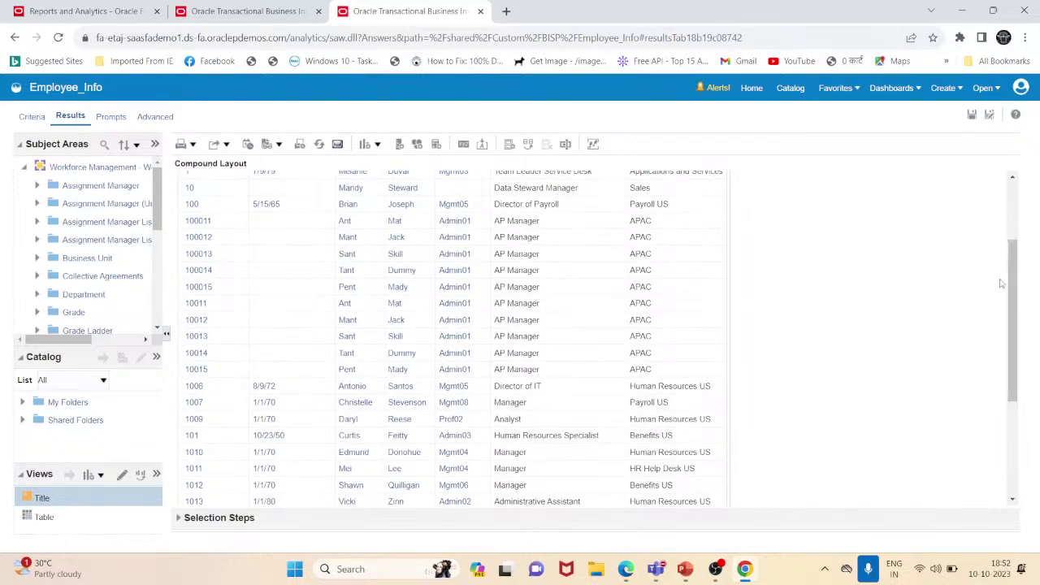
drag(1013, 281, 1013, 236)
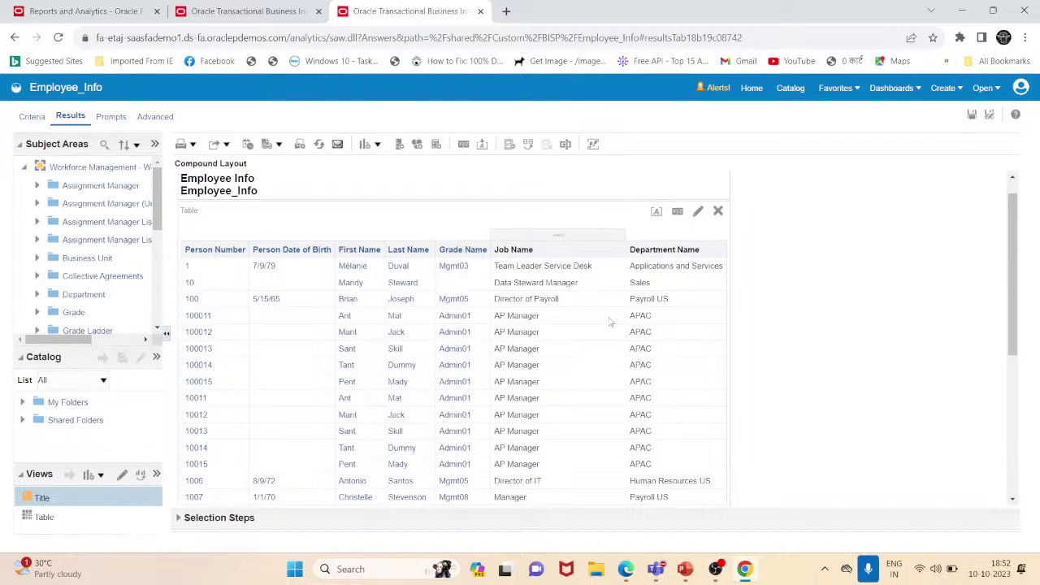
click(656, 321)
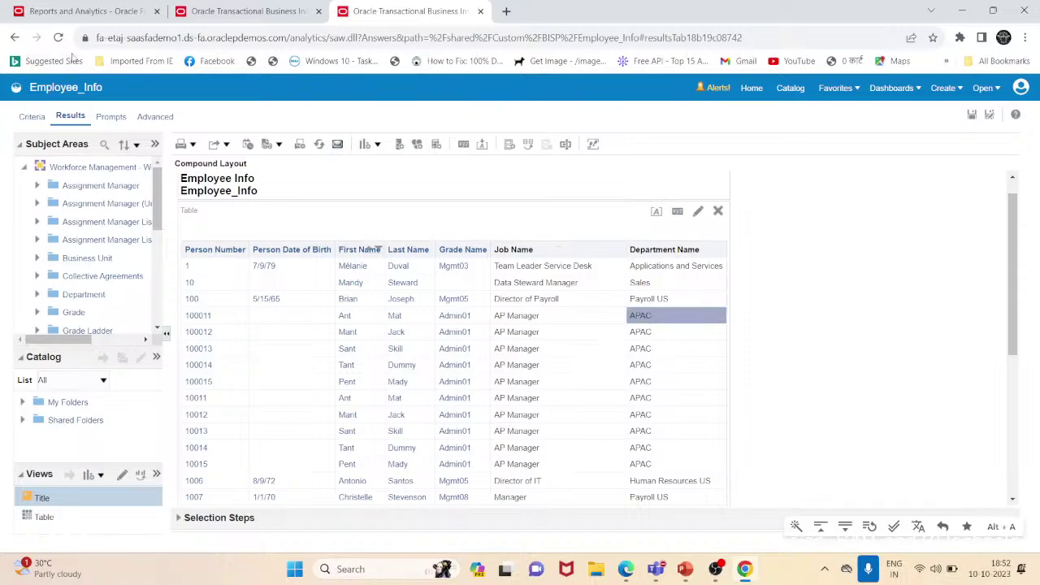
click(33, 118)
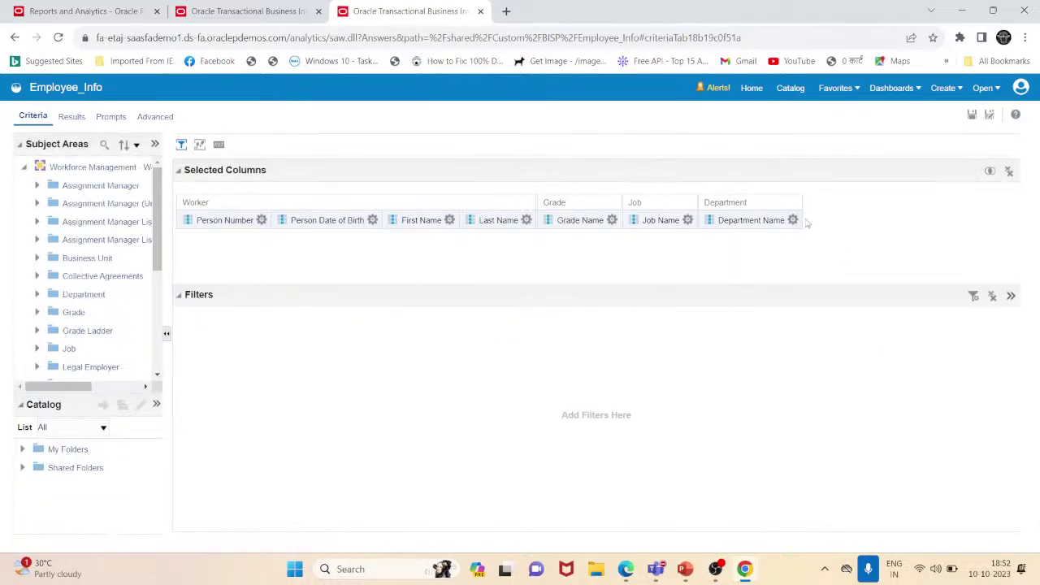
click(793, 220)
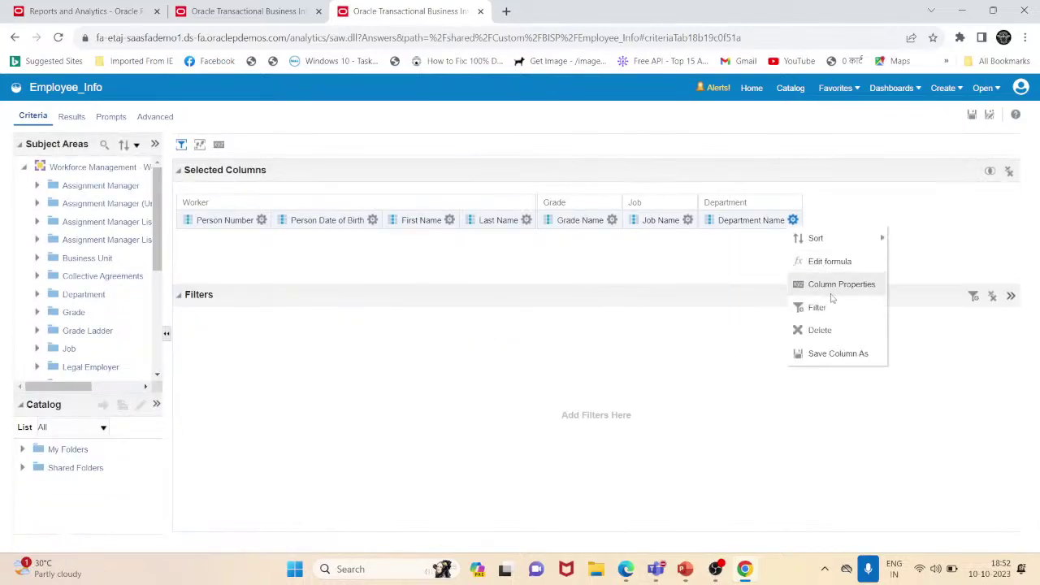
click(817, 307)
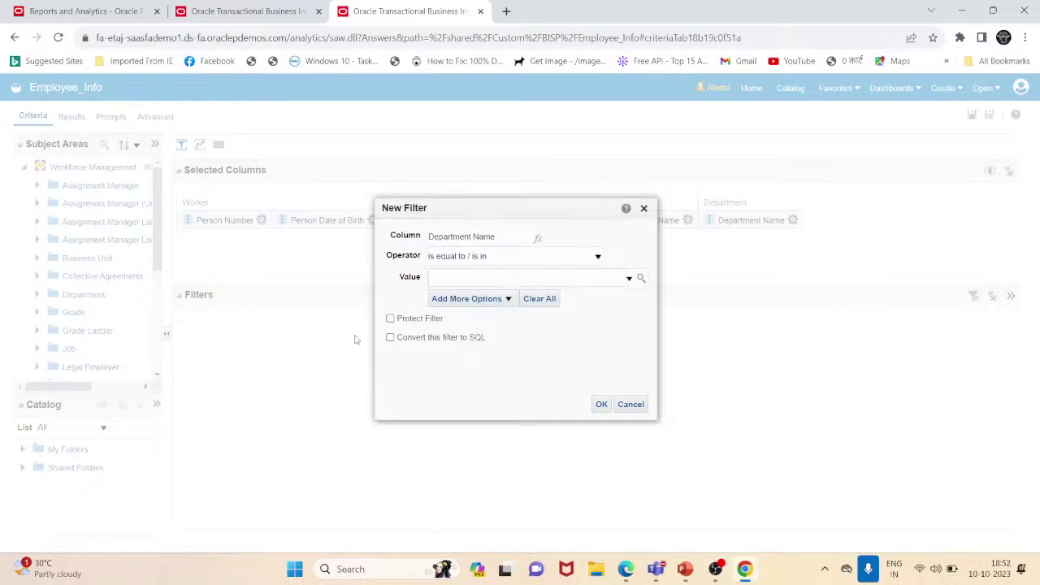
click(577, 257)
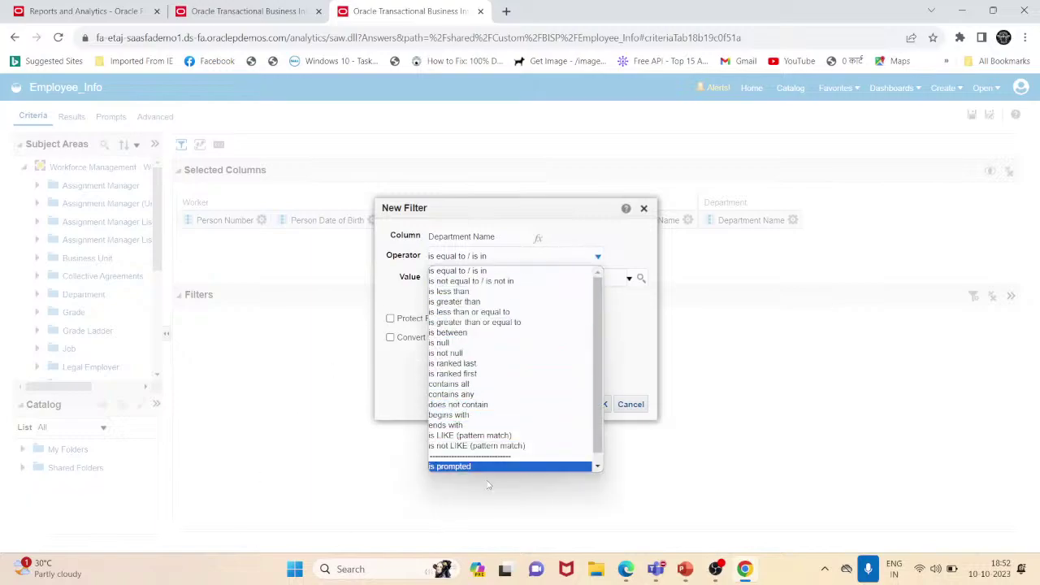
click(431, 387)
click(390, 338)
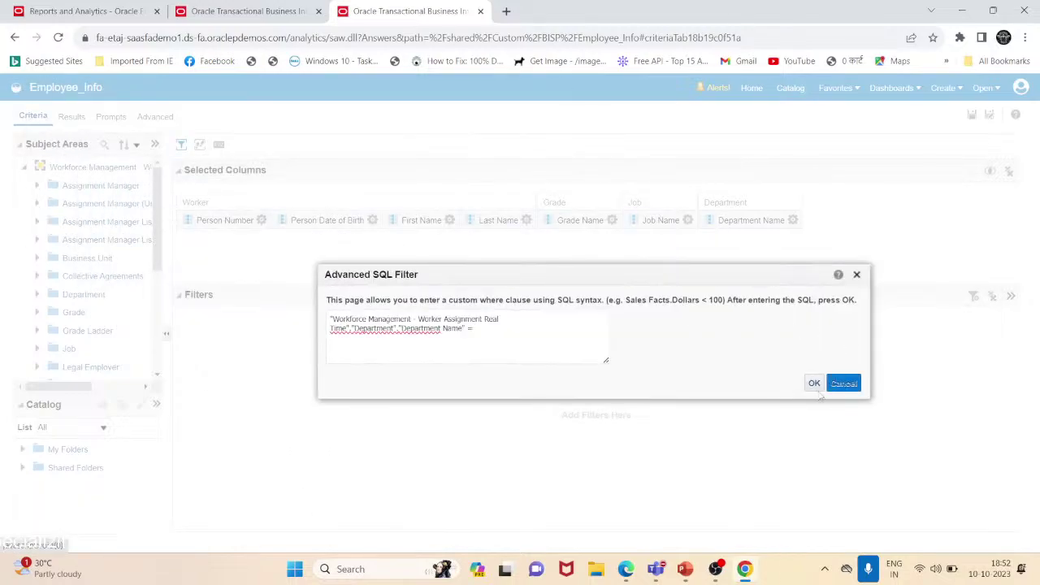
click(843, 381)
- Switch to Notepad and close the separate Probation Expiry Report note window without saving it
click(70, 116)
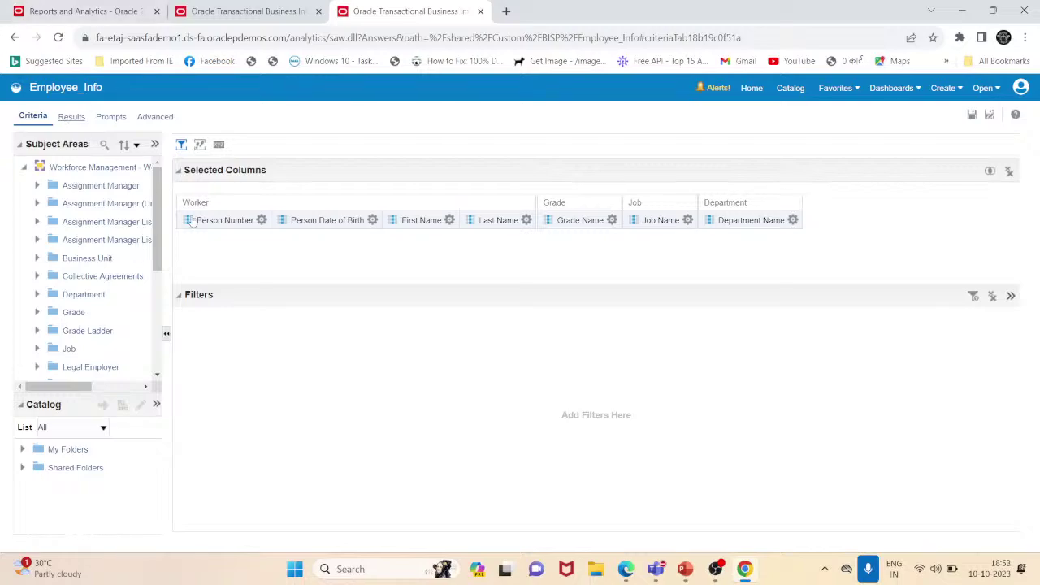
click(399, 571)
text(notepad)
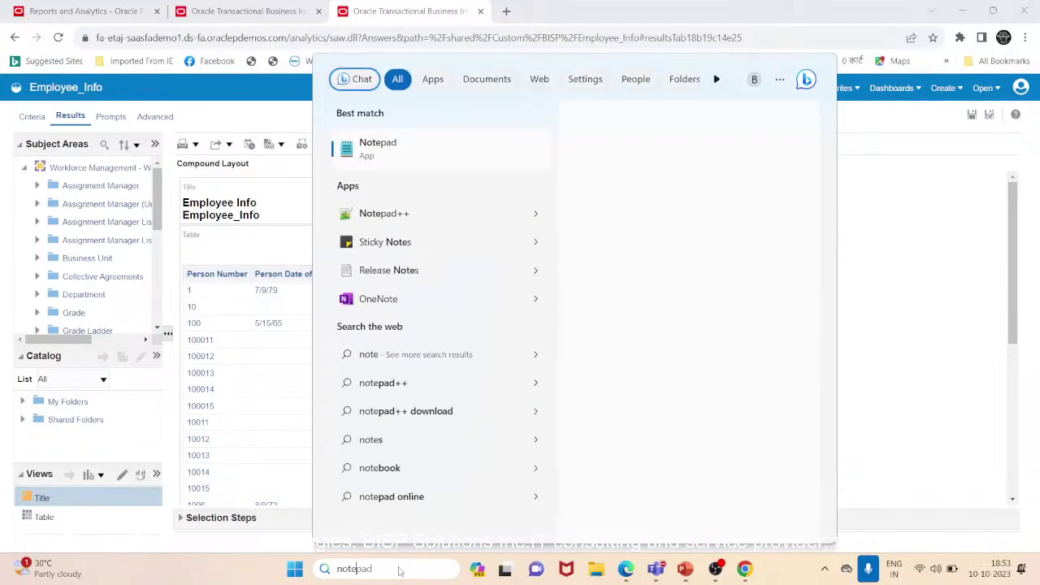
key(Return)
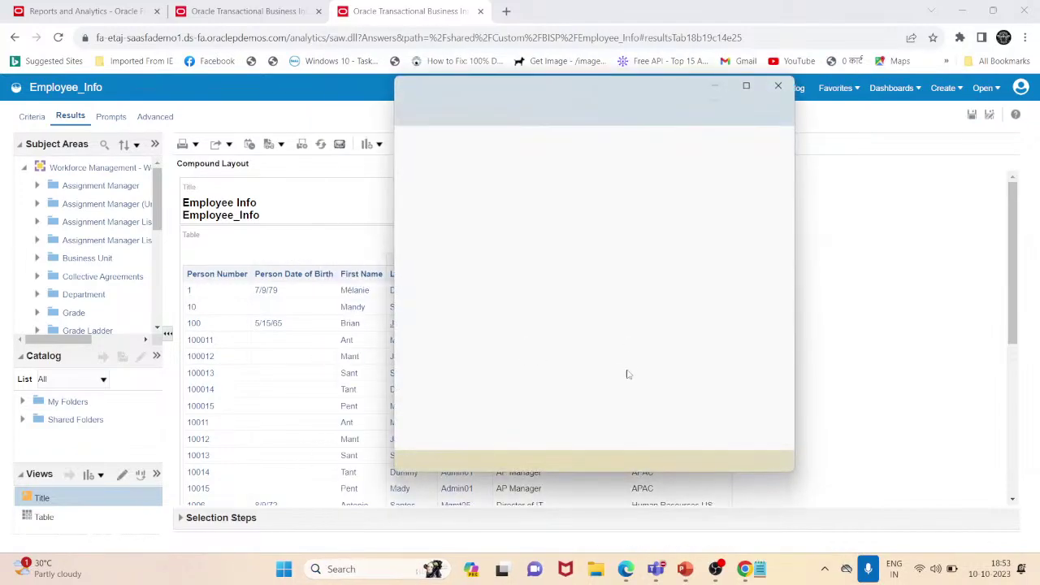
drag(582, 92, 621, 226)
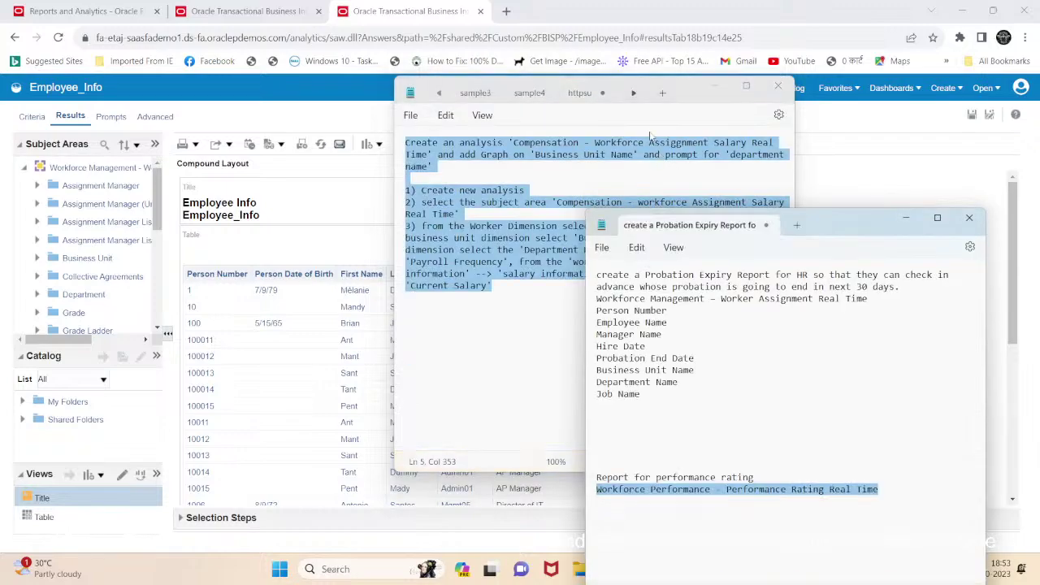
click(974, 216)
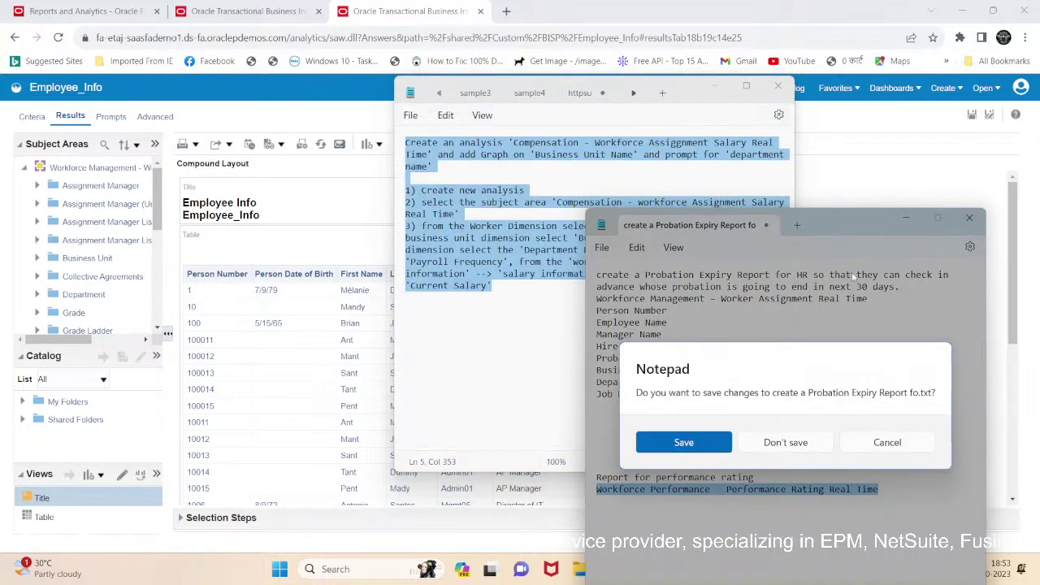
click(782, 441)
- Start a blank note, move it clear of the results table and write APAC in it
click(662, 93)
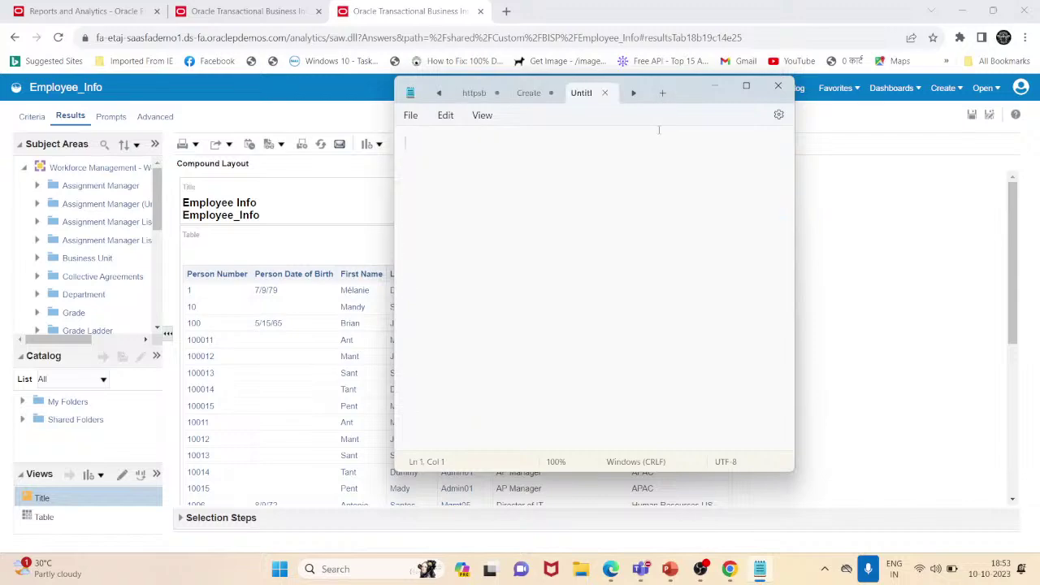
drag(677, 90, 890, 383)
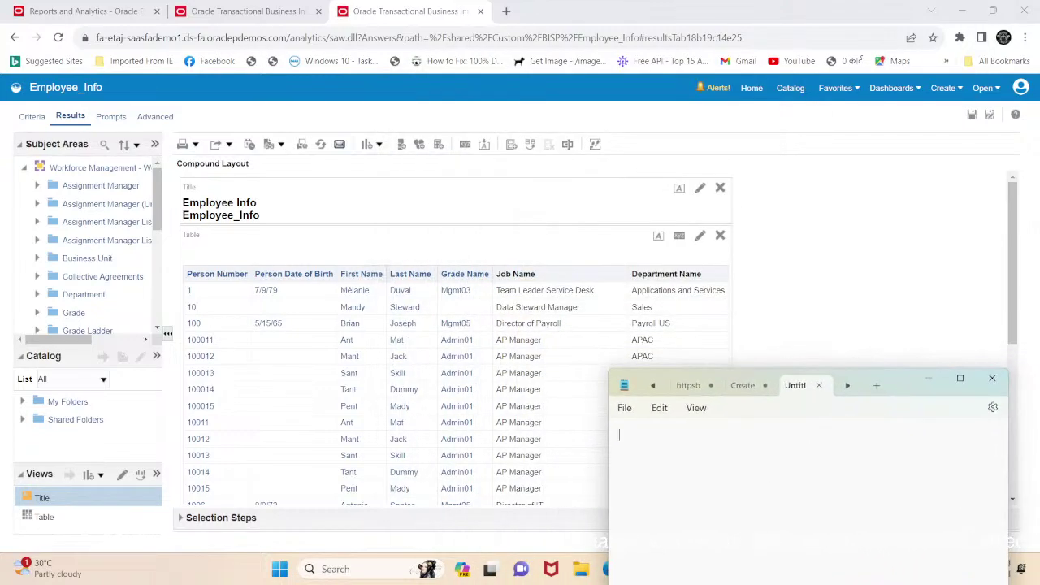
text(APAC)
- Start a filter on the Department Name column, convert it to SQL and reposition the Advanced SQL Filter dialog over the criteria
click(32, 116)
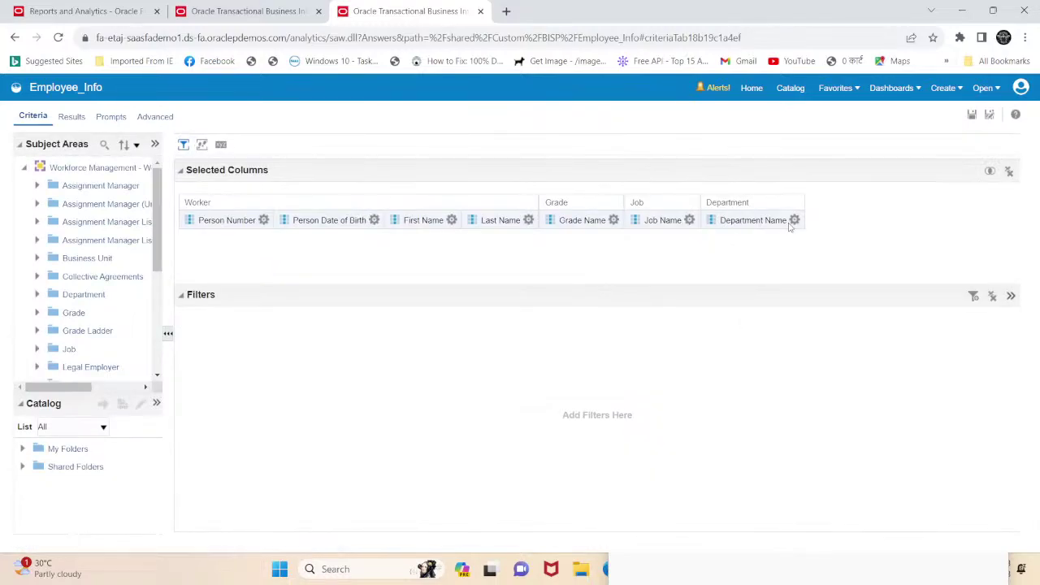
click(795, 221)
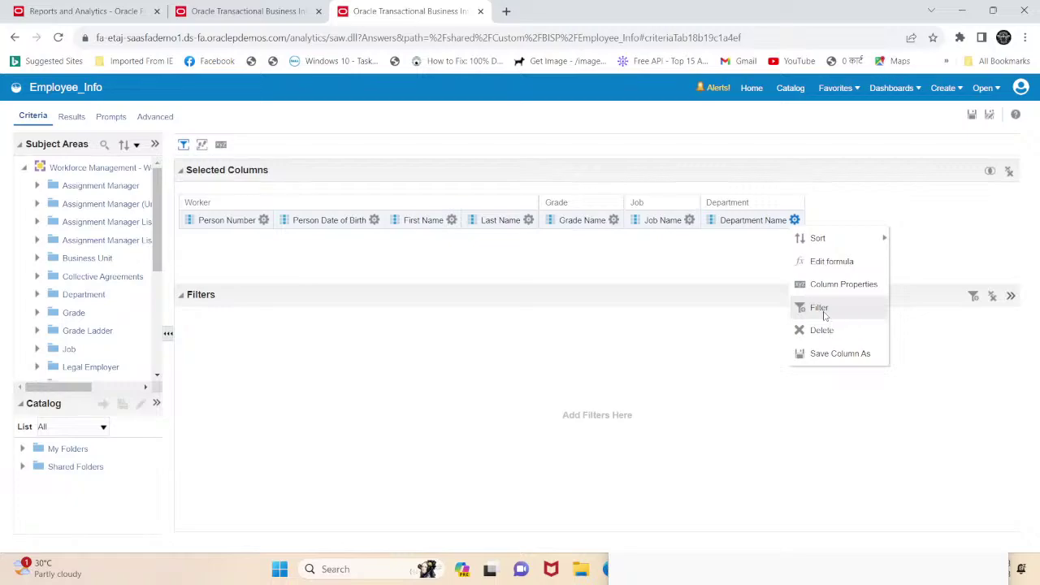
click(820, 308)
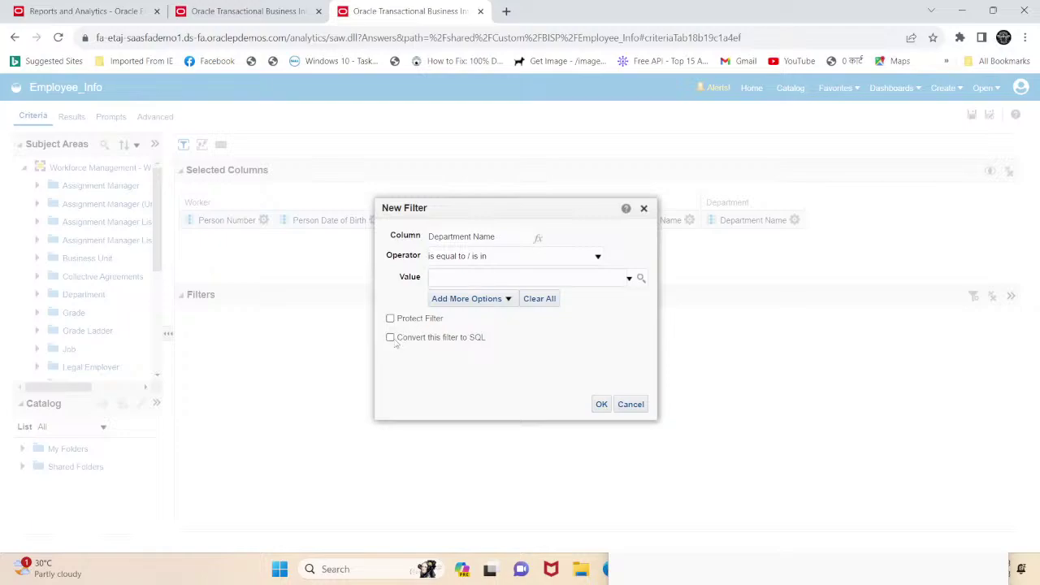
click(390, 338)
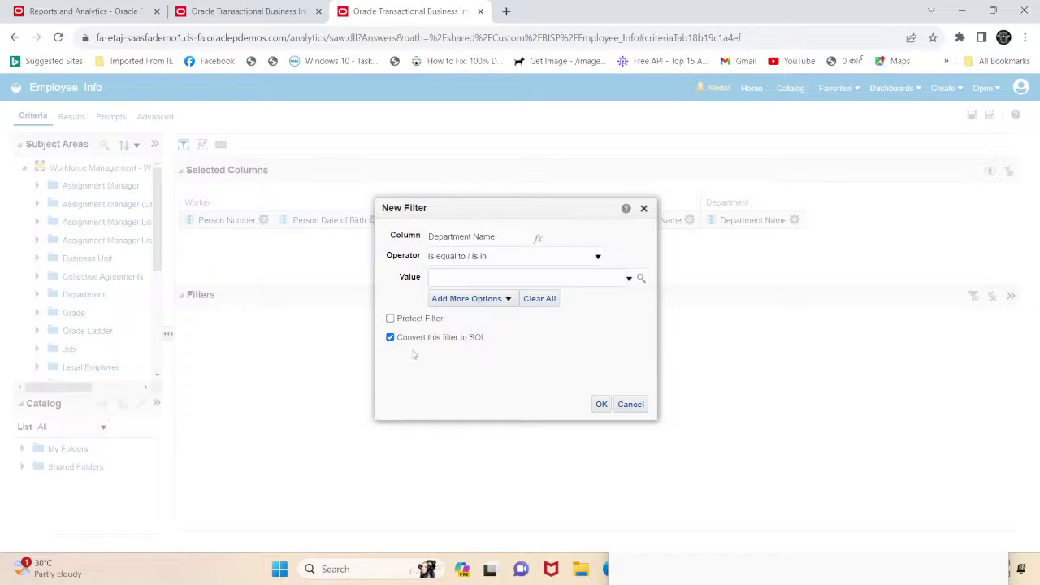
click(601, 405)
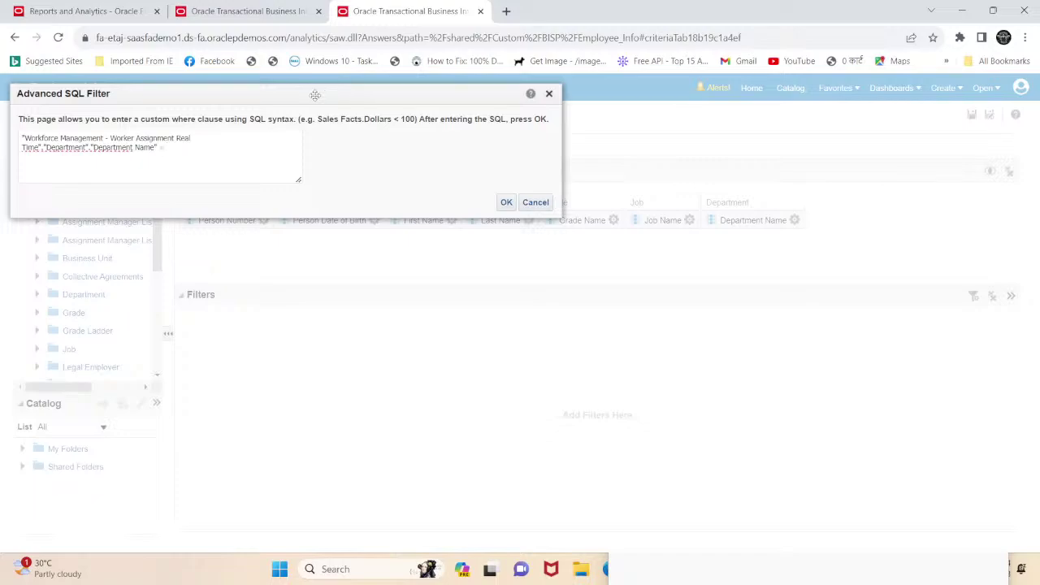
drag(323, 95, 663, 250)
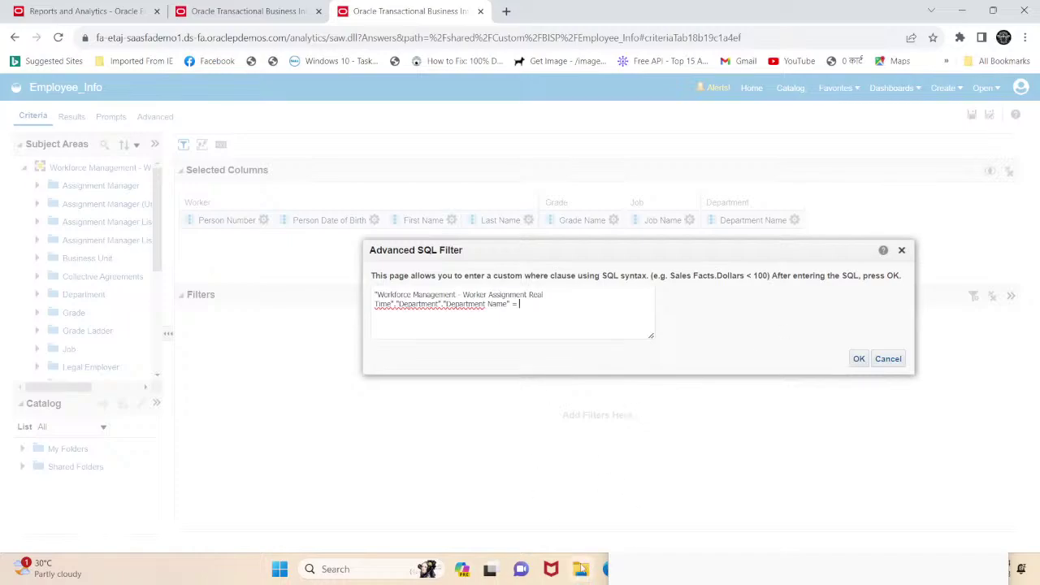
drag(773, 255, 699, 172)
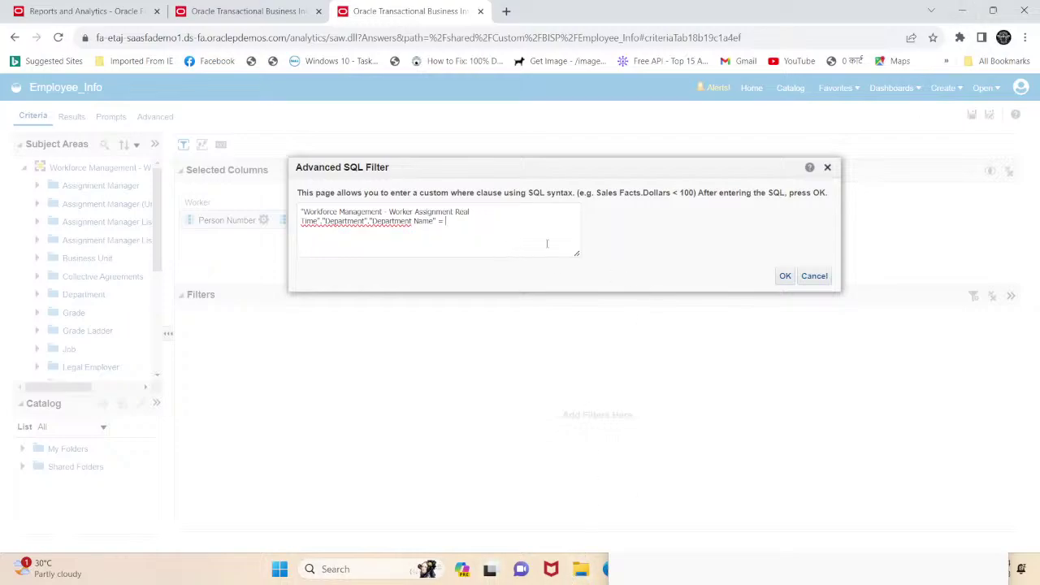
- Complete the Department Name where clause with = 'APAC', using the text cut from the Notepad note, and apply the SQL filter
click(609, 568)
click(606, 568)
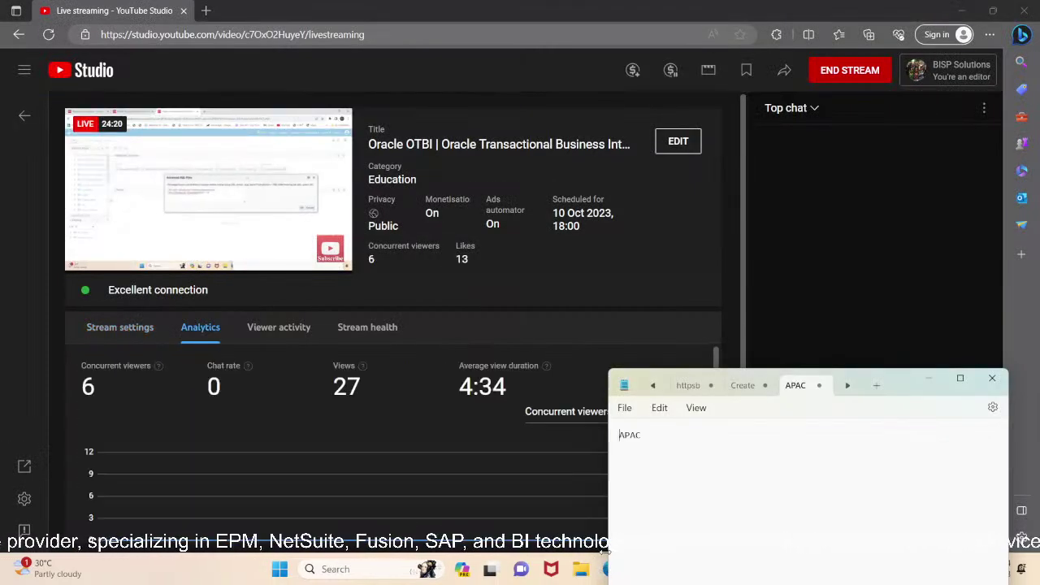
click(605, 569)
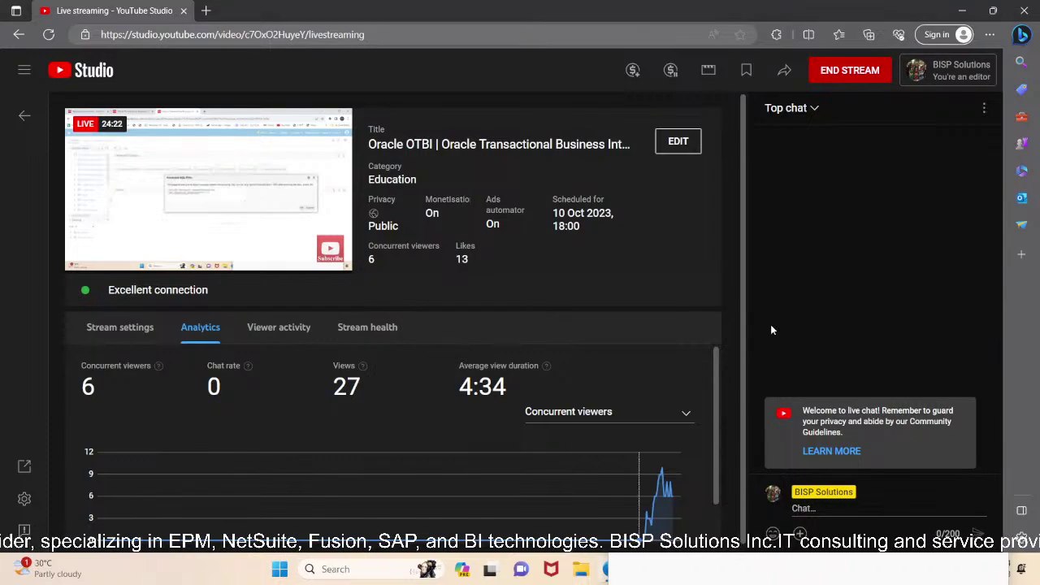
click(962, 11)
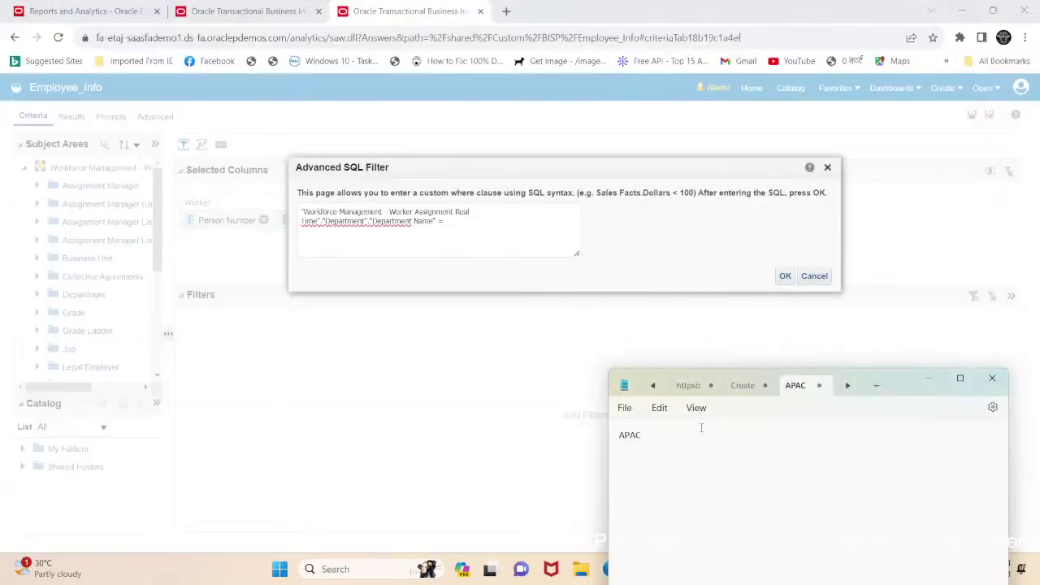
double_click(647, 436)
key(ctrl+x)
click(472, 220)
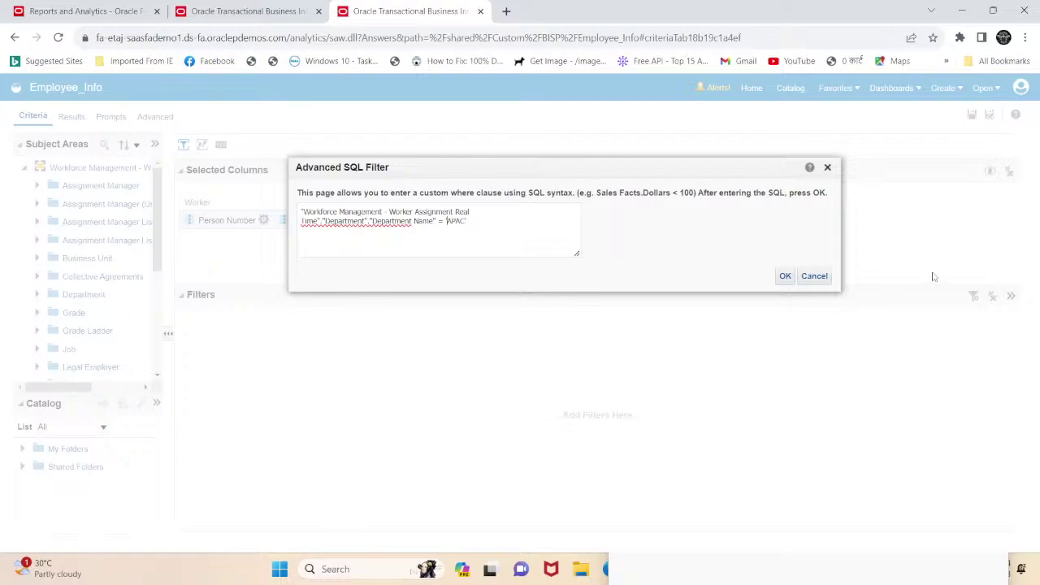
click(783, 276)
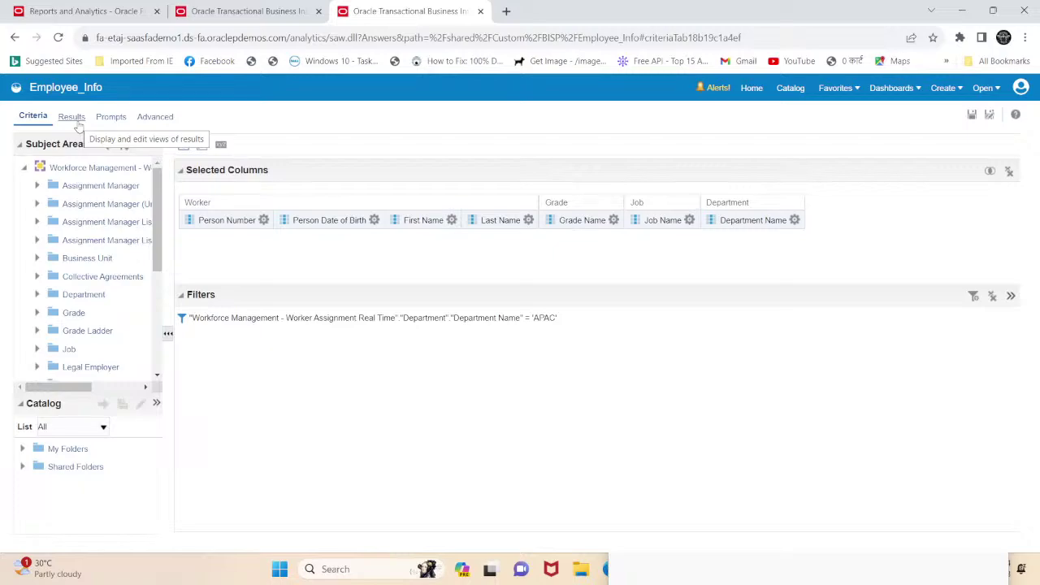
- Display the results of the Employee_Info analysis with the APAC filter and save the analysis
click(76, 118)
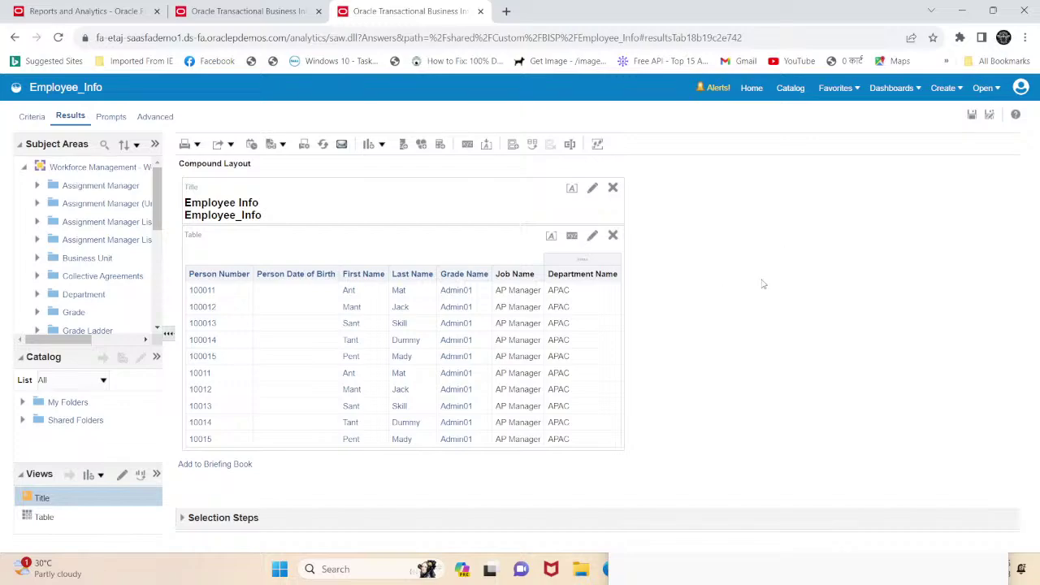
click(972, 117)
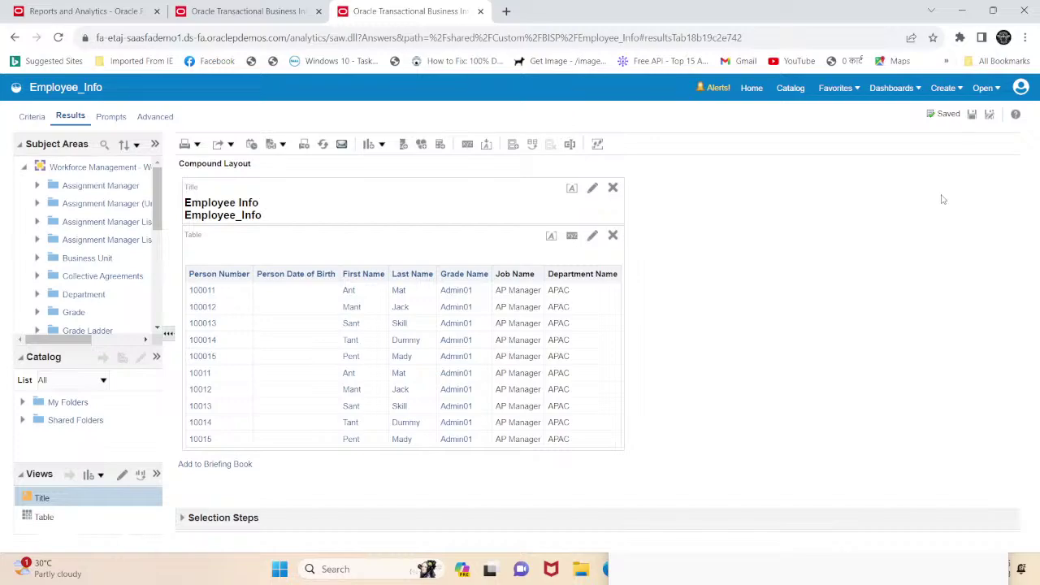
- Create a new analysis from the catalog based on the Workforce Management - Worker Assignment Real Time subject area
click(790, 88)
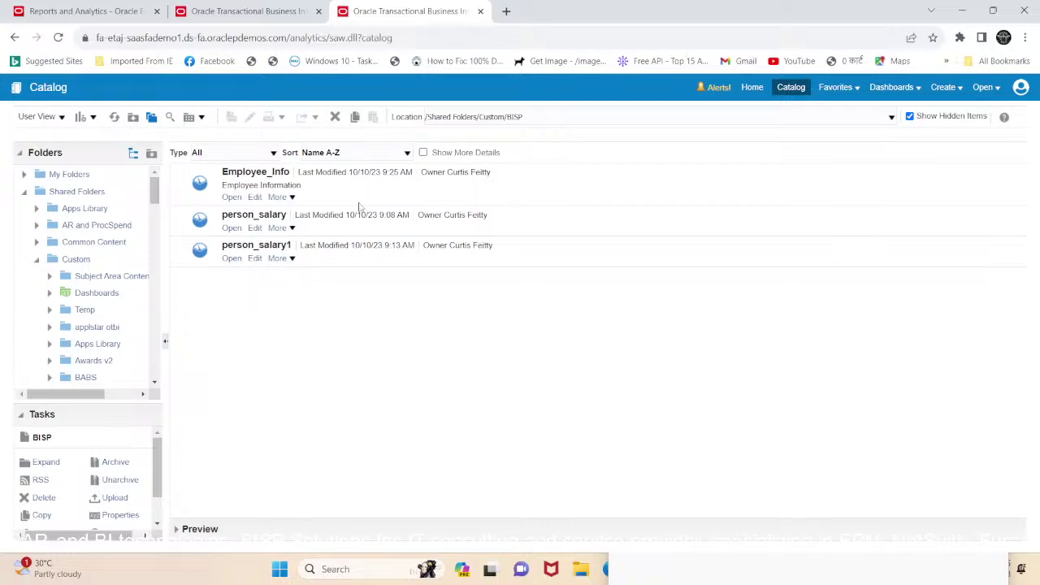
click(93, 117)
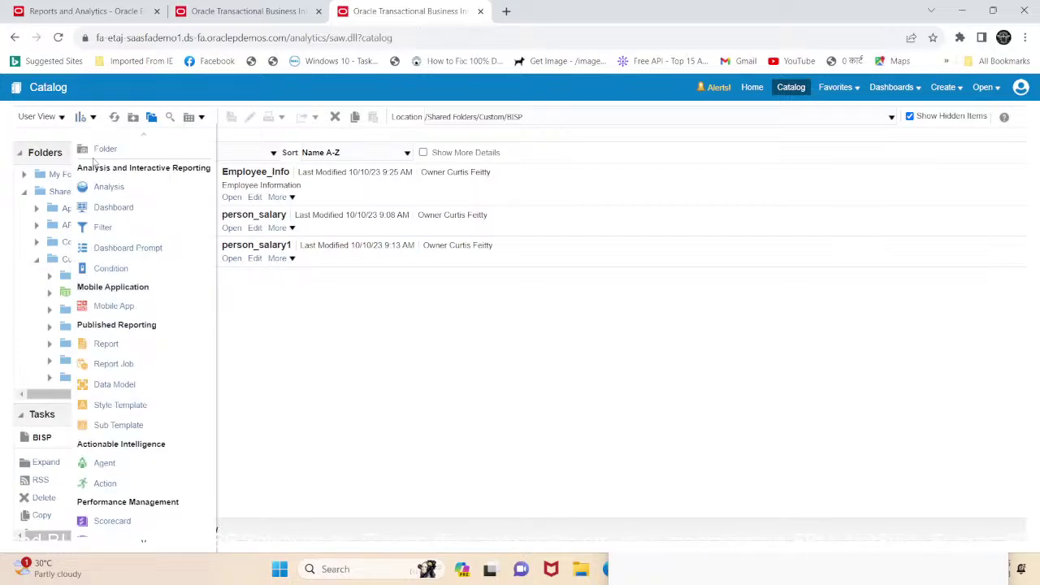
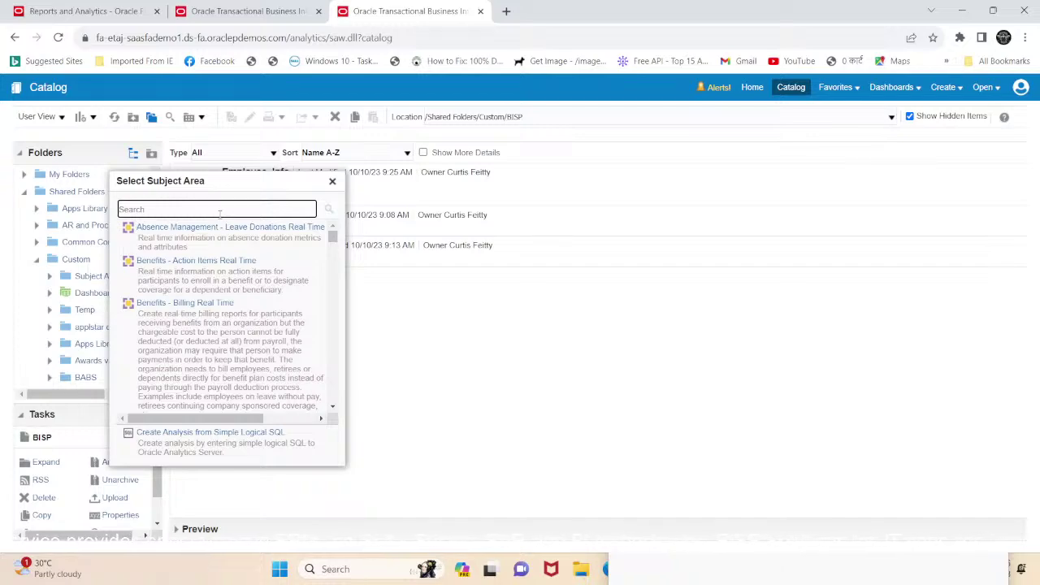
scroll(280, 267, down, 10)
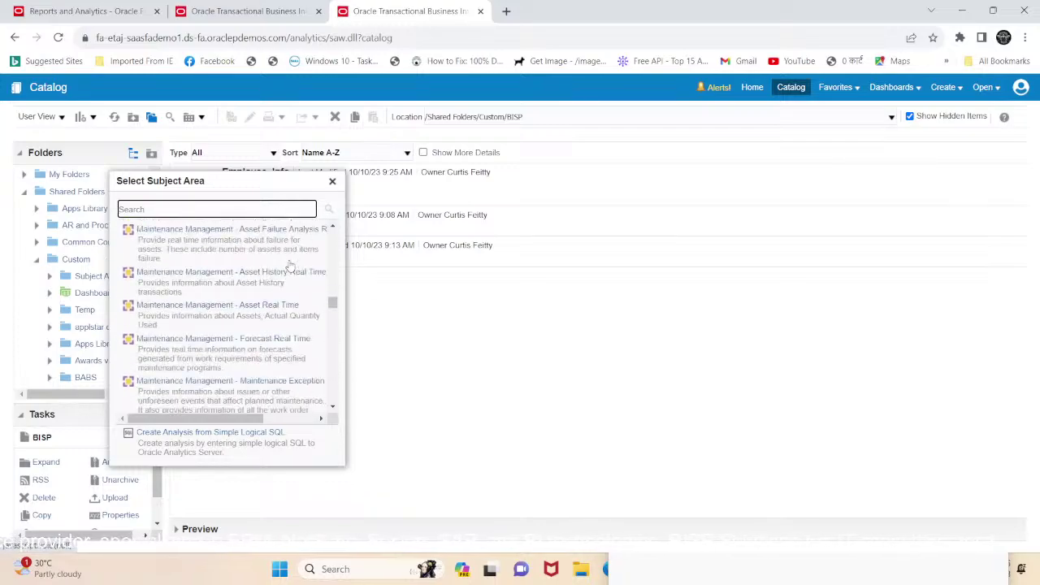
scroll(290, 266, down, 10)
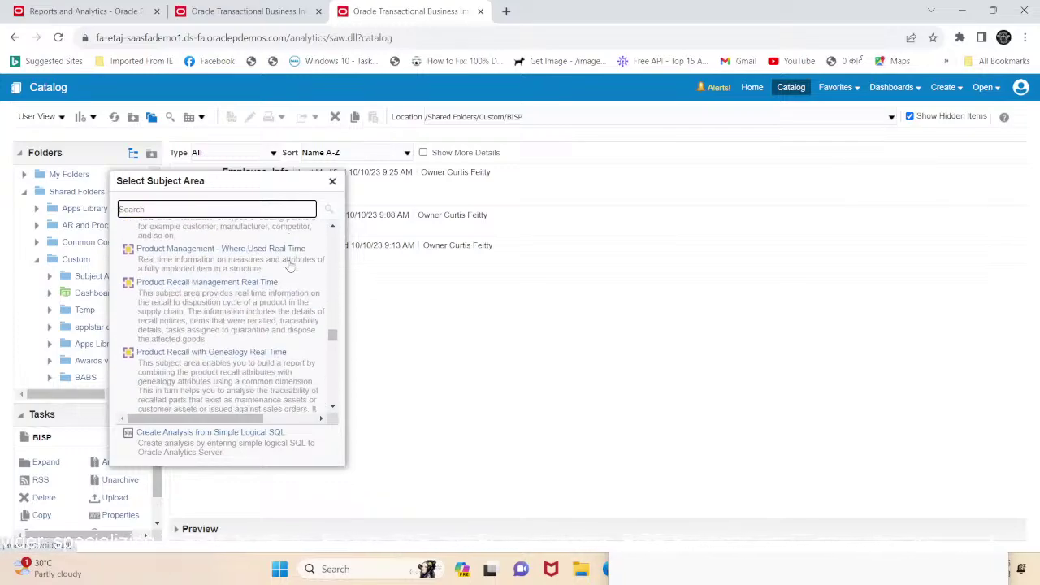
scroll(290, 266, down, 10)
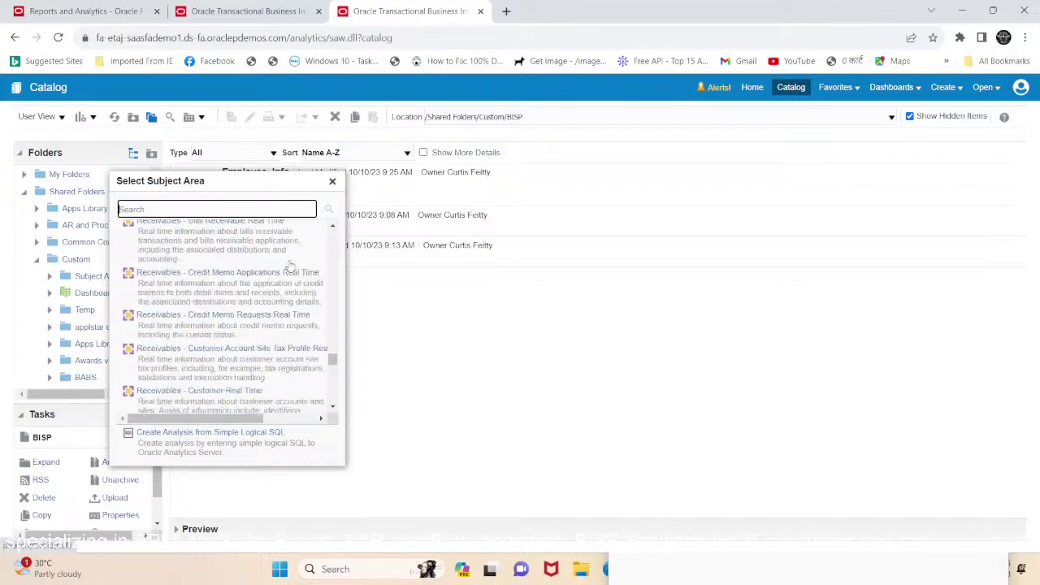
scroll(290, 266, down, 10)
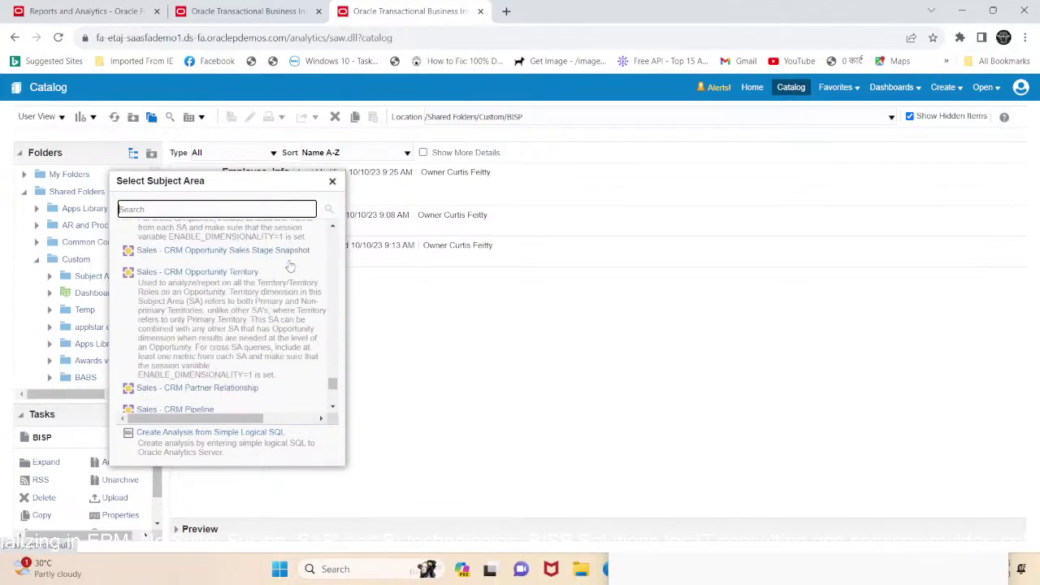
scroll(290, 267, down, 10)
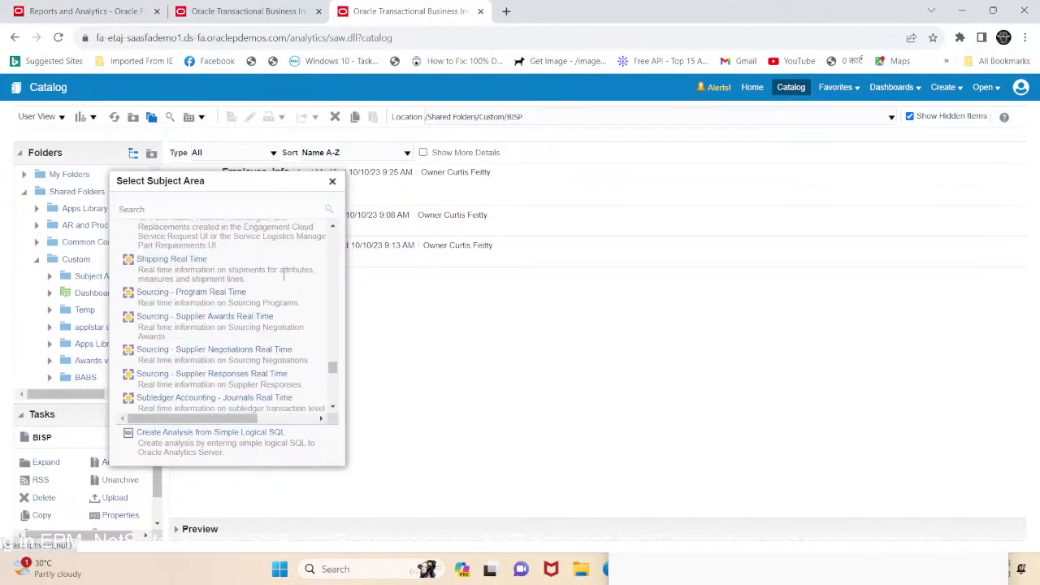
scroll(284, 277, down, 10)
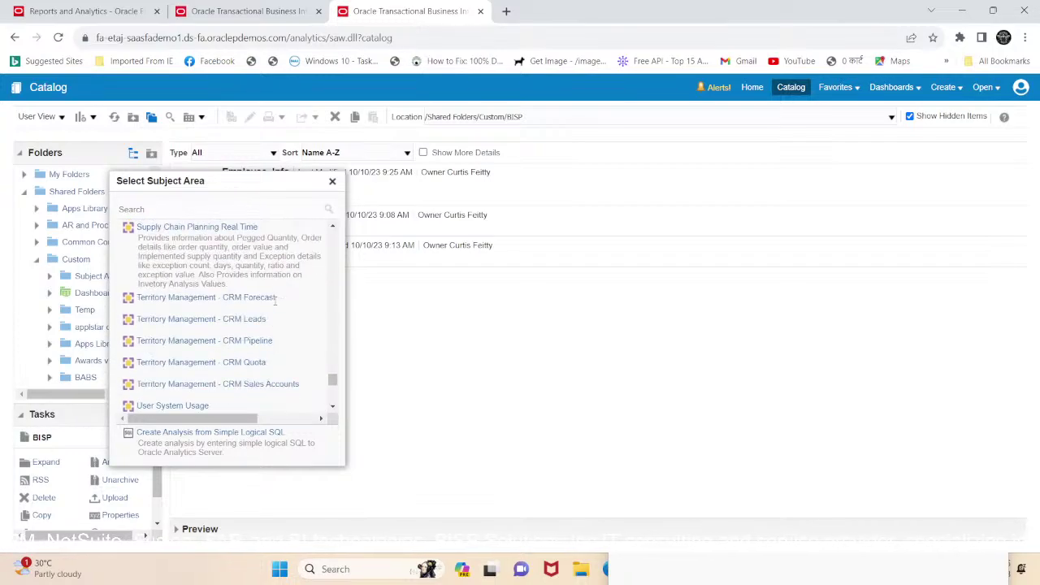
scroll(275, 300, down, 5)
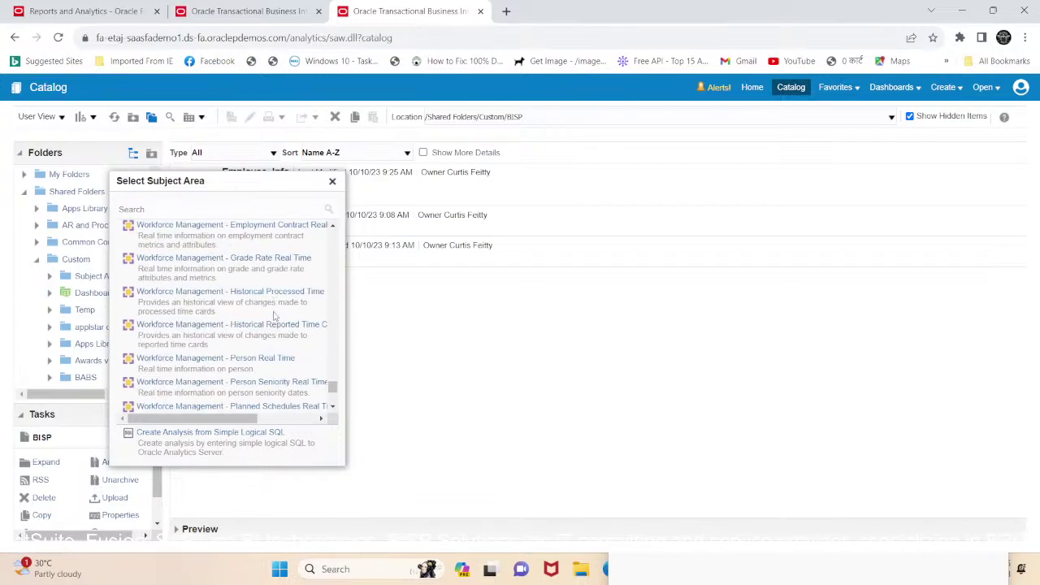
scroll(279, 326, down, 3)
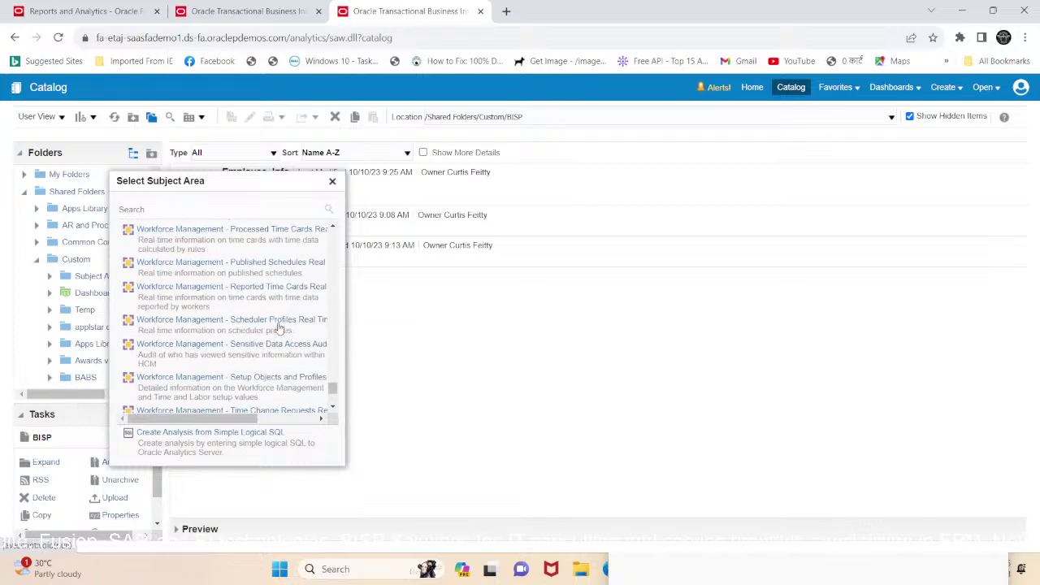
scroll(278, 327, down, 6)
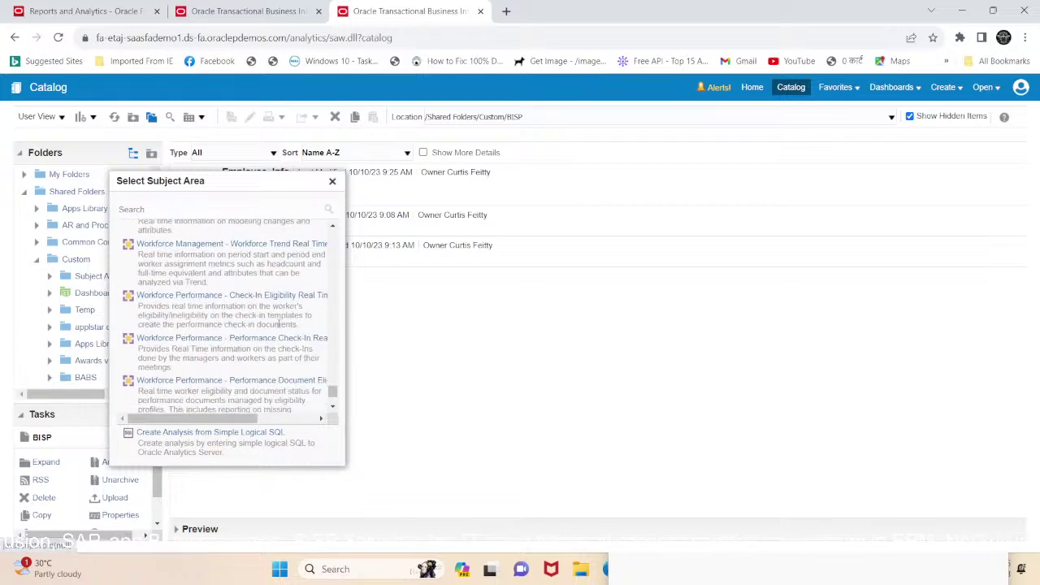
scroll(278, 326, up, 3)
click(298, 360)
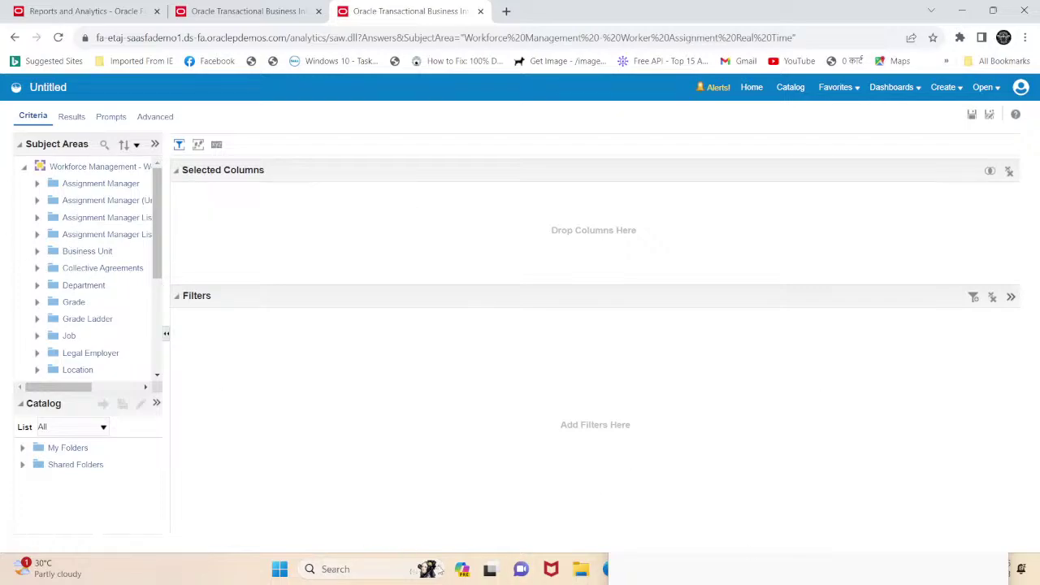
- Switch to Notepad, reposition its window and write "we are goingto fetch the worker whose probation is going to end in next 30 days"
click(609, 571)
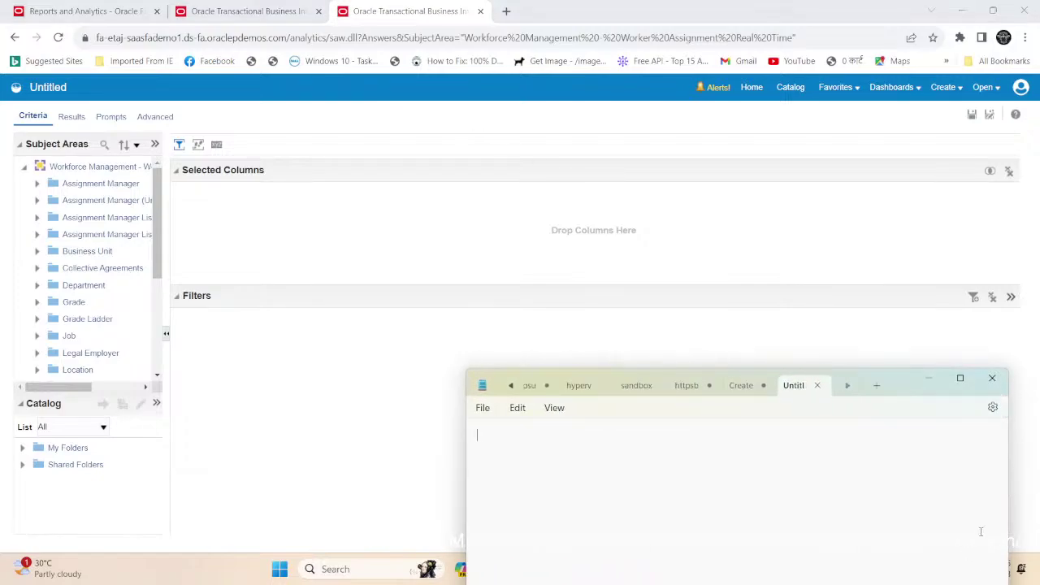
drag(914, 388, 864, 204)
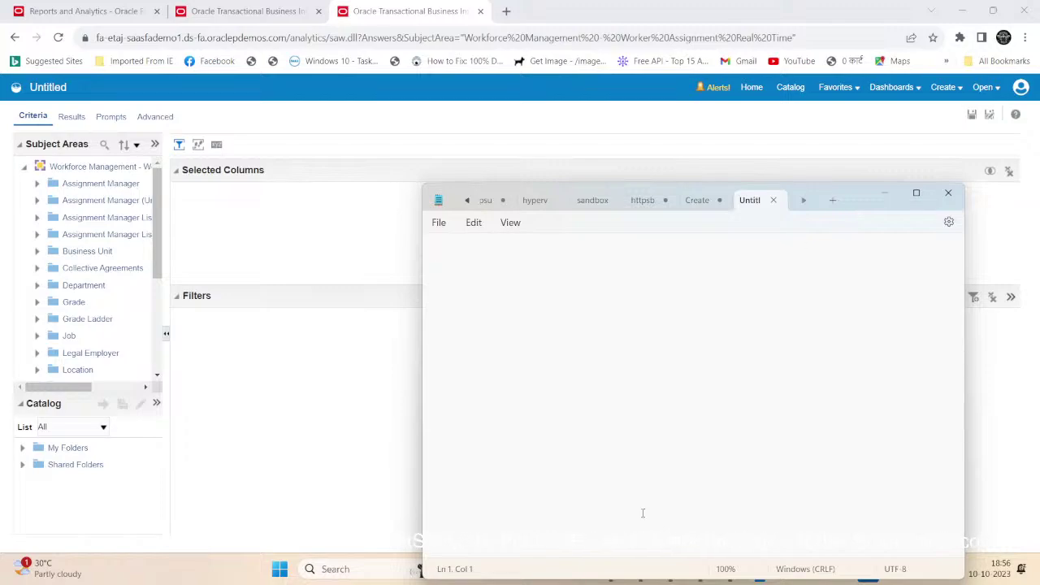
text(we are goingn)
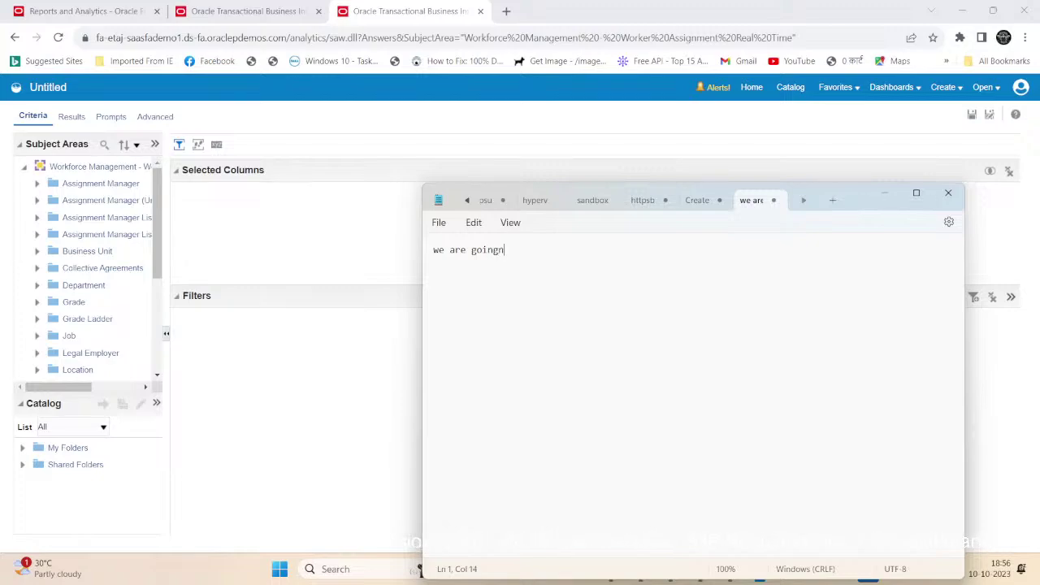
key(BackSpace)
text(t)
key(BackSpace)
key(BackSpace)
key(BackSpace)
text(to fetch the worker)
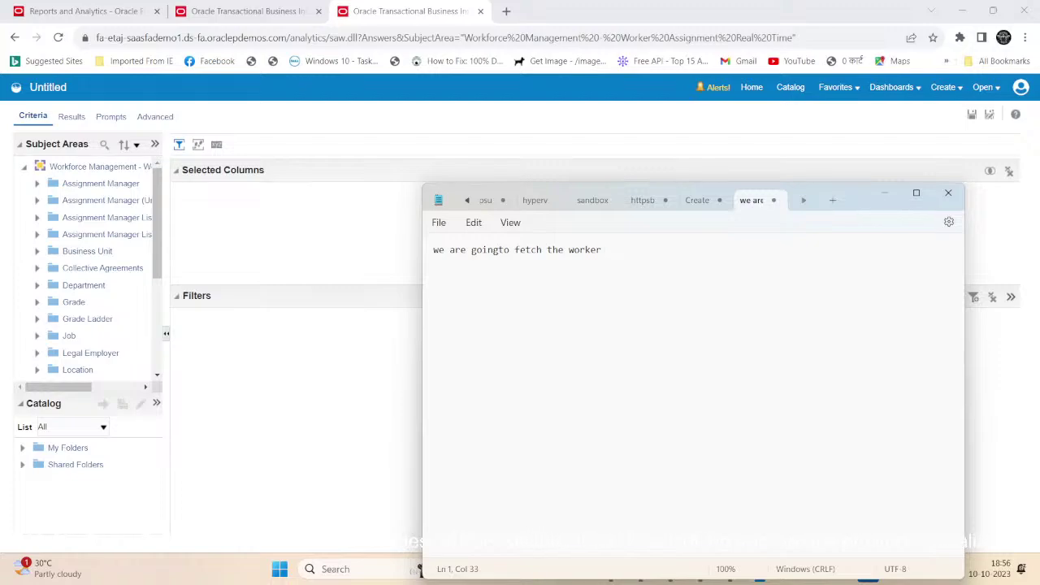
text( whose probation is goi)
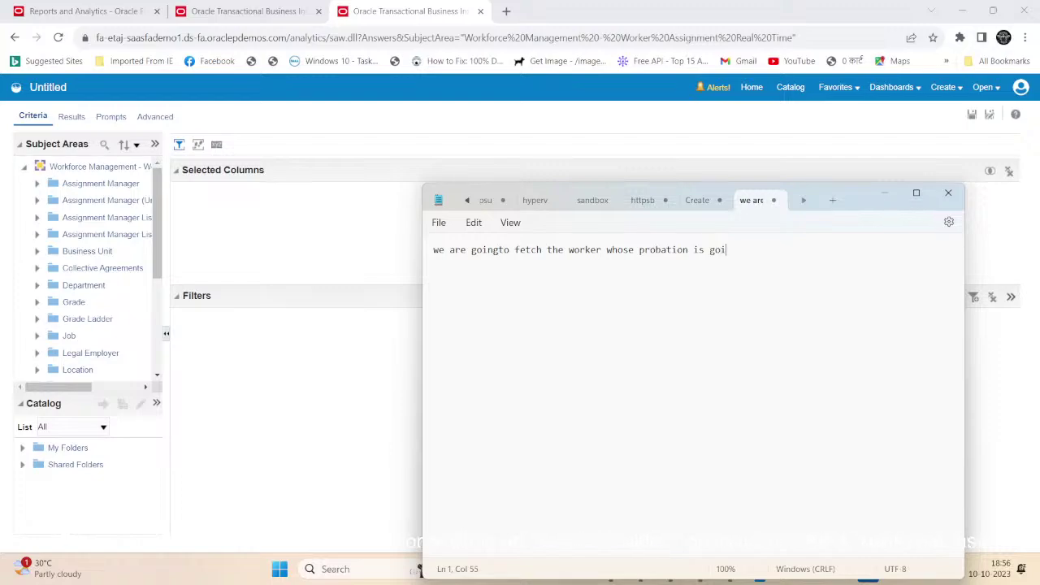
text(ng to end in nextr)
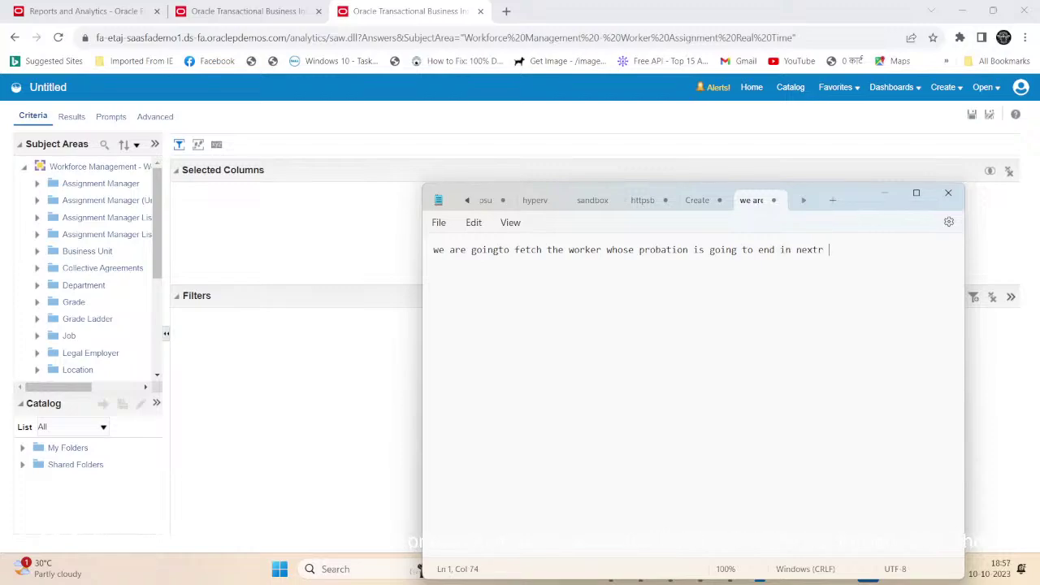
key(BackSpace)
key(BackSpace)
text(30 days)
- Start a numbered column list below the sentence in the note: 1) Person Number, 2) Employee Name, 3) Manager Name
key(Return)
text(1) Per)
key(BackSpace)
text(rson Num)
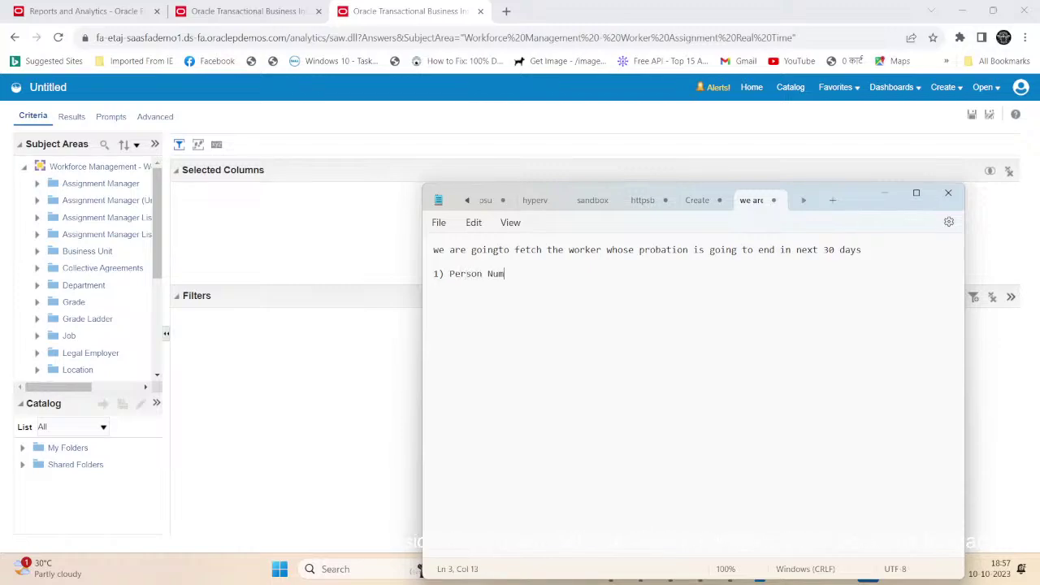
text(ber 2) Employee Name)
key(Return)
text(')
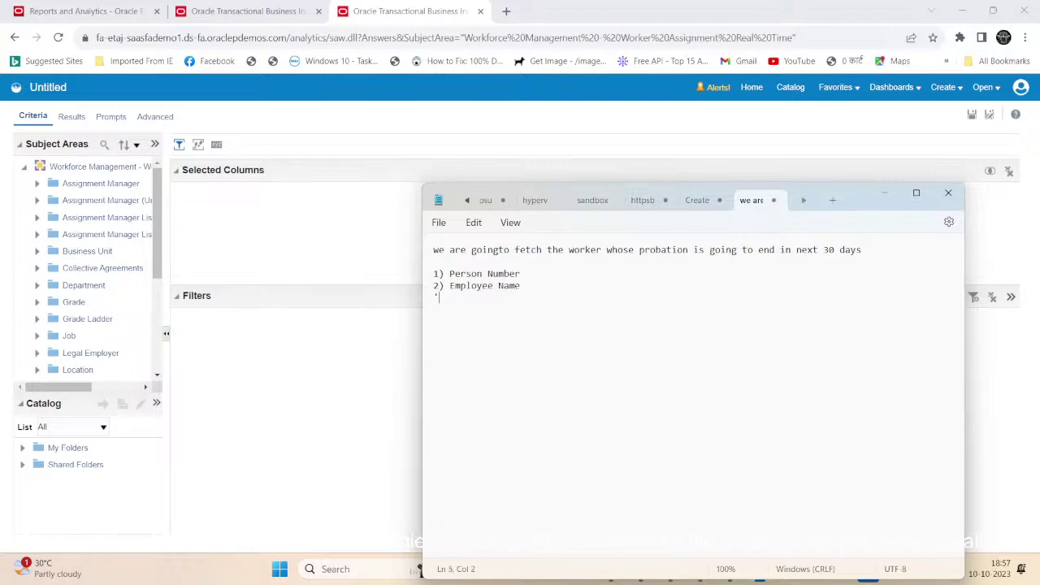
text(3))
text( Manag)
text(er Name)
- Add the items 4) Hire Date and 5) Probation End Date to the column list in the note
text(4)
text())
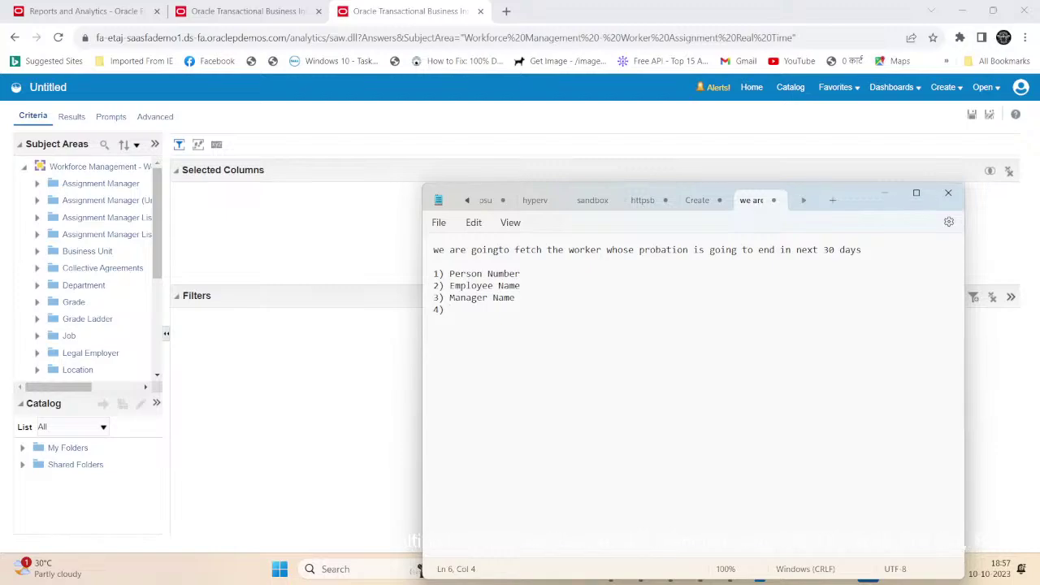
text( Hire Date)
key(Return)
text(5)
text())
text())
text( Proba)
text(ti)
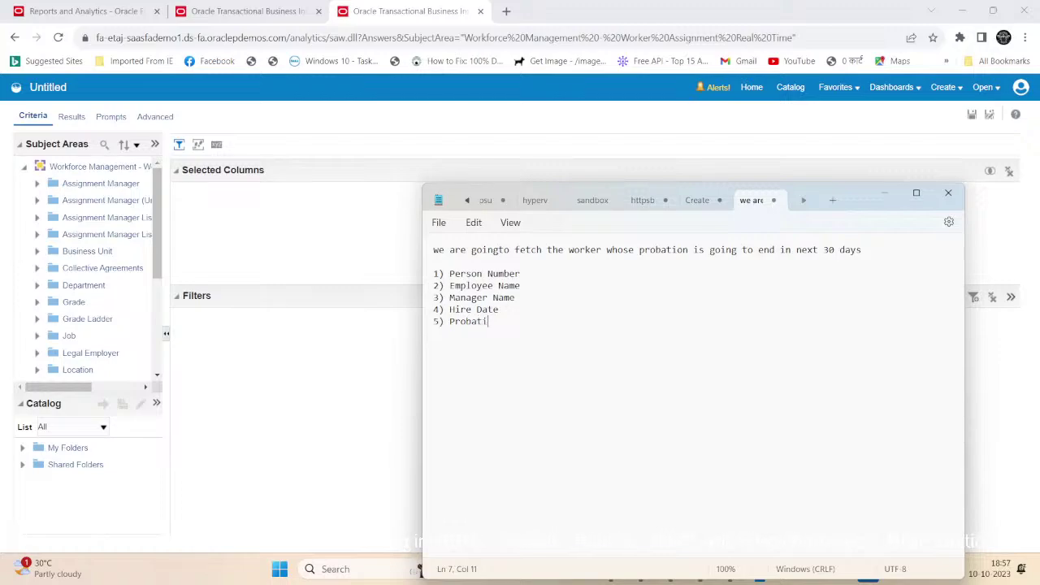
text(on End Date)
- Add the items 6) Probation Peroid and 7) Probation Unit to the column list in the note
key(Return)
text(6) Probation)
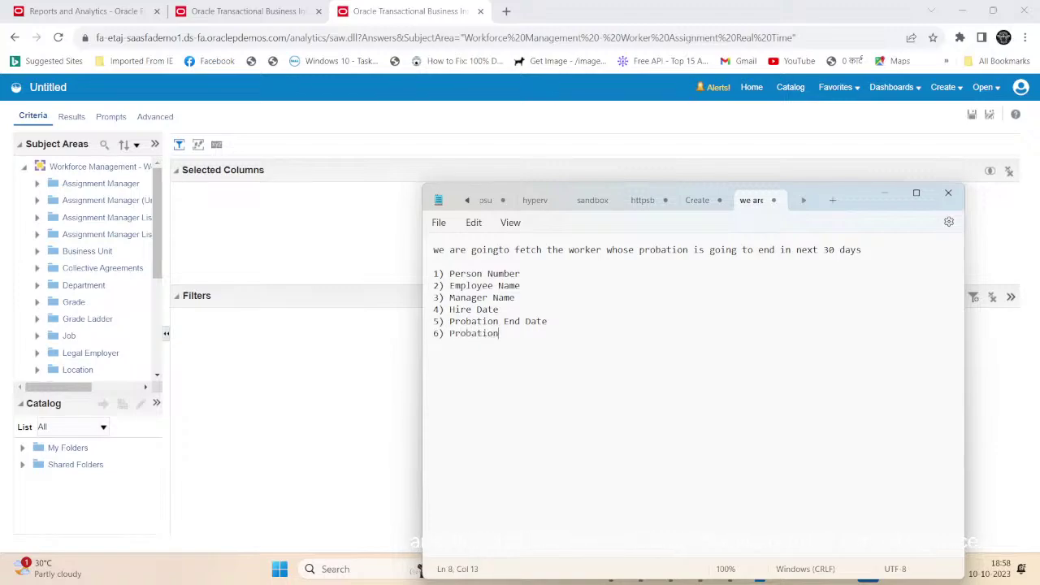
text( Peroid'Probation)
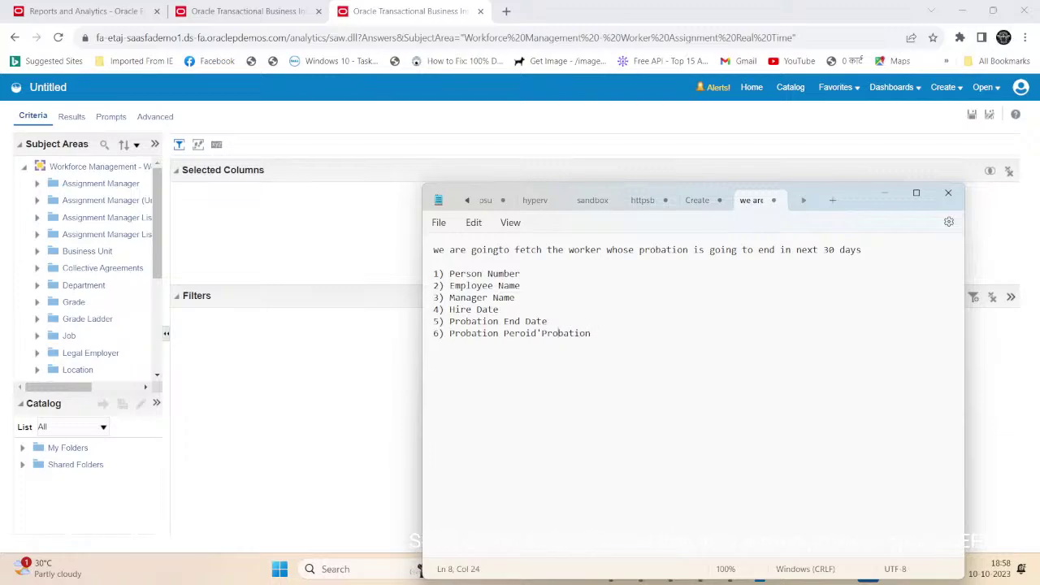
key(BackSpace)
key(Return)
text(7) Probation)
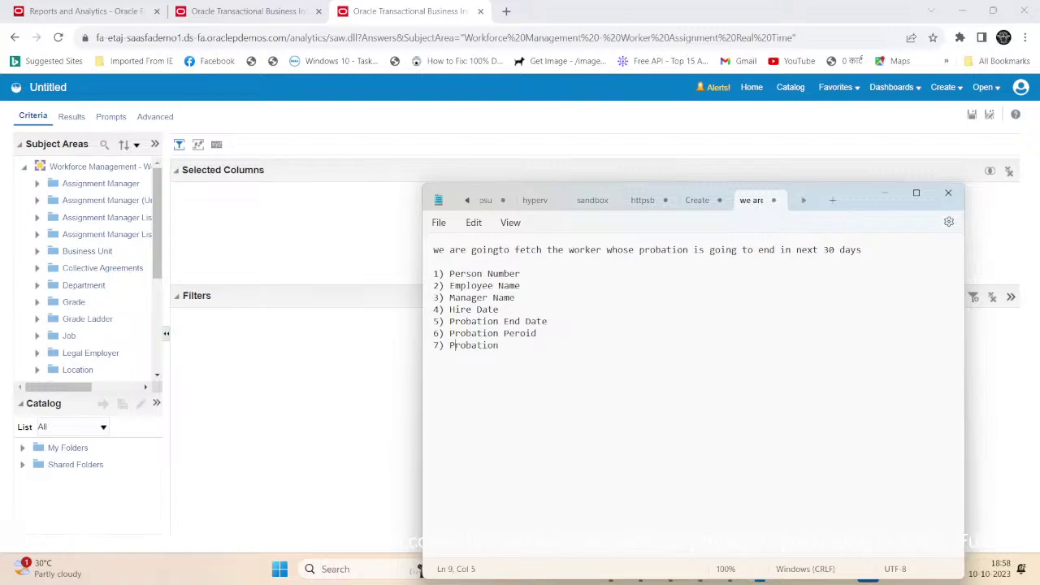
click(485, 345)
text(Unit)
- Complete the list with 8) Business Unit Name, 9) Department Name and 10) Job Name, and minimize Notepad
key(Return)
text(8) Business Un)
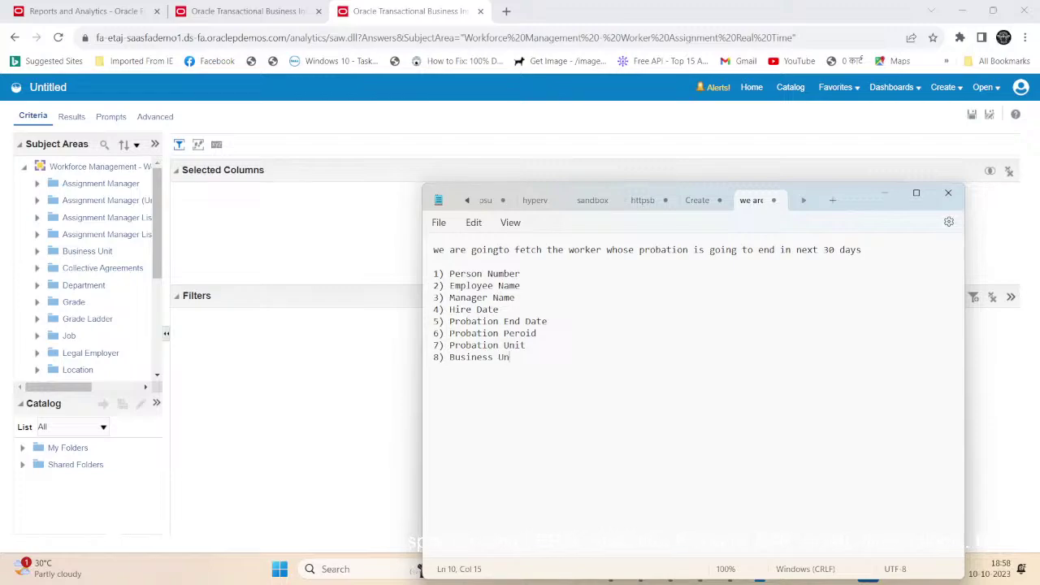
text(it Name)
key(Return)
text(9) Depart)
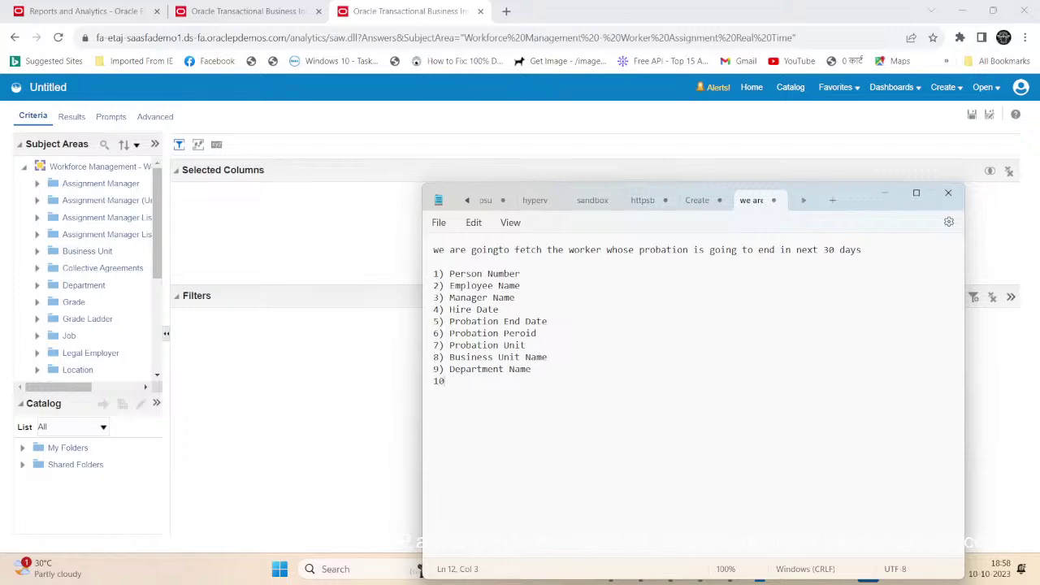
text(J)
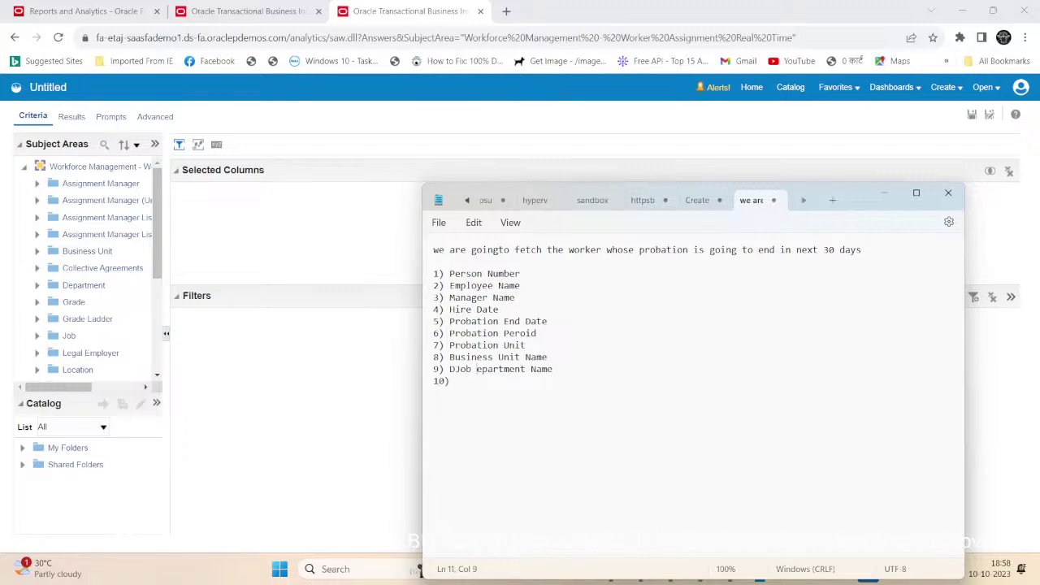
key(BackSpace)
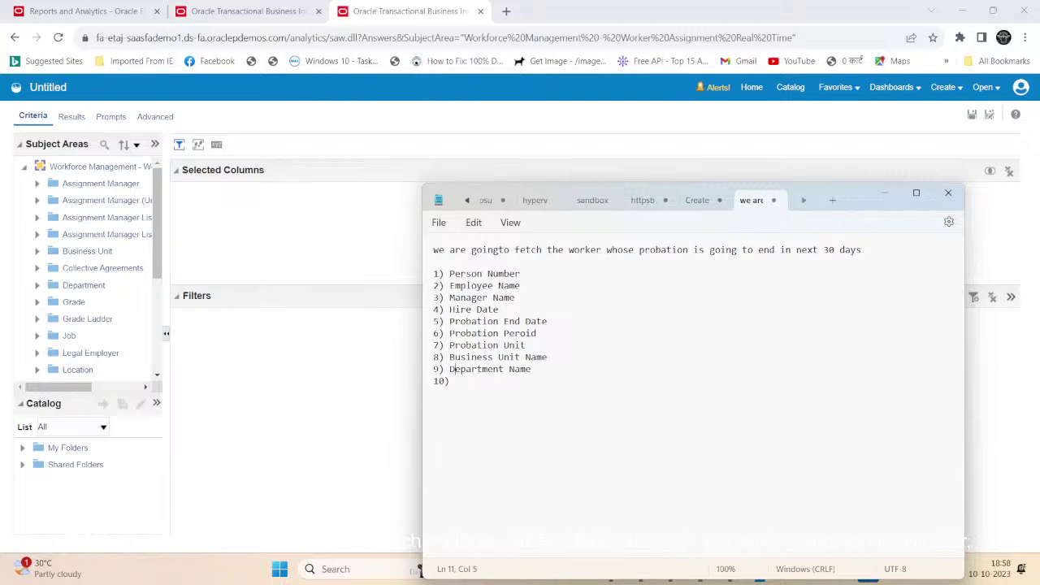
text(ob Name)
click(891, 196)
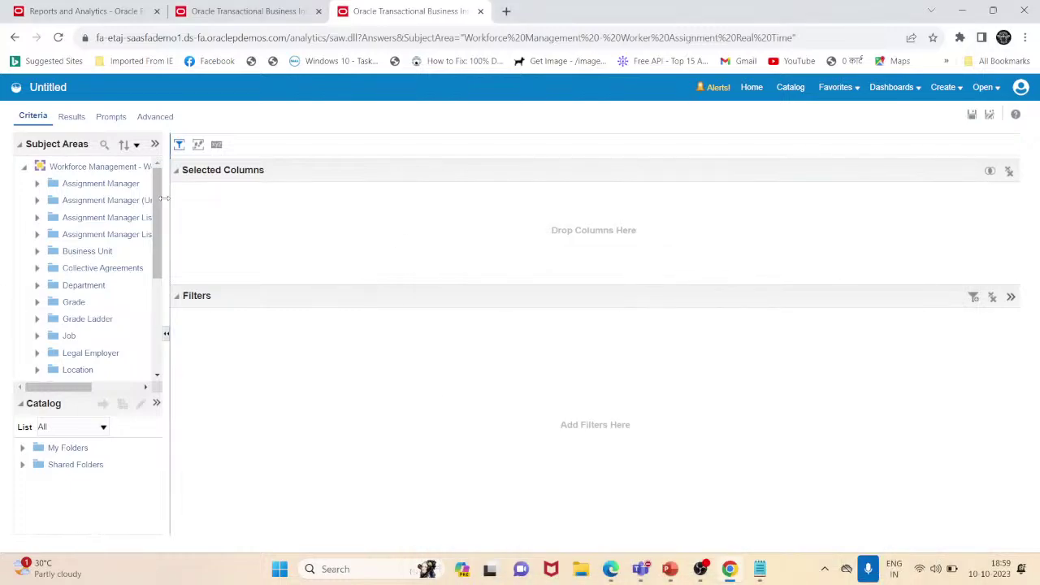
- Widen the Subject Areas tree and recheck the required column list in the Notepad note
drag(165, 206, 198, 212)
scroll(192, 281, down, 5)
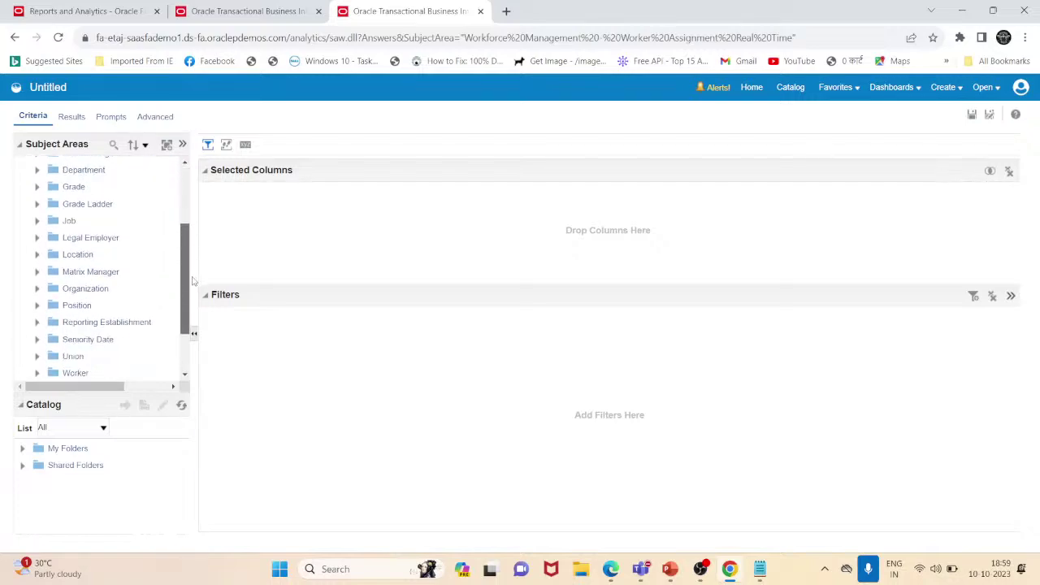
scroll(193, 280, down, 1)
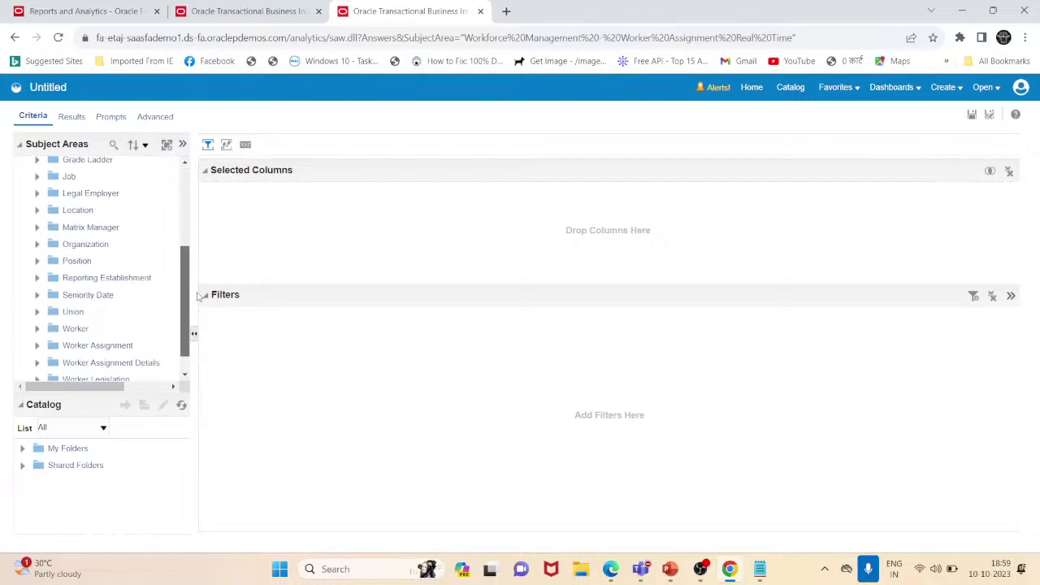
scroll(192, 332, down, 1)
click(757, 569)
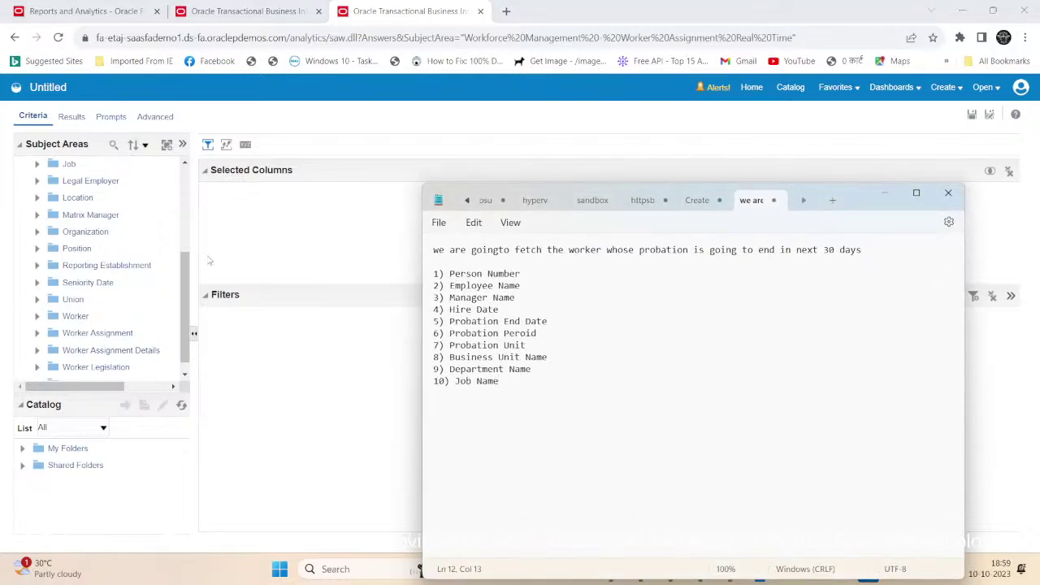
click(884, 192)
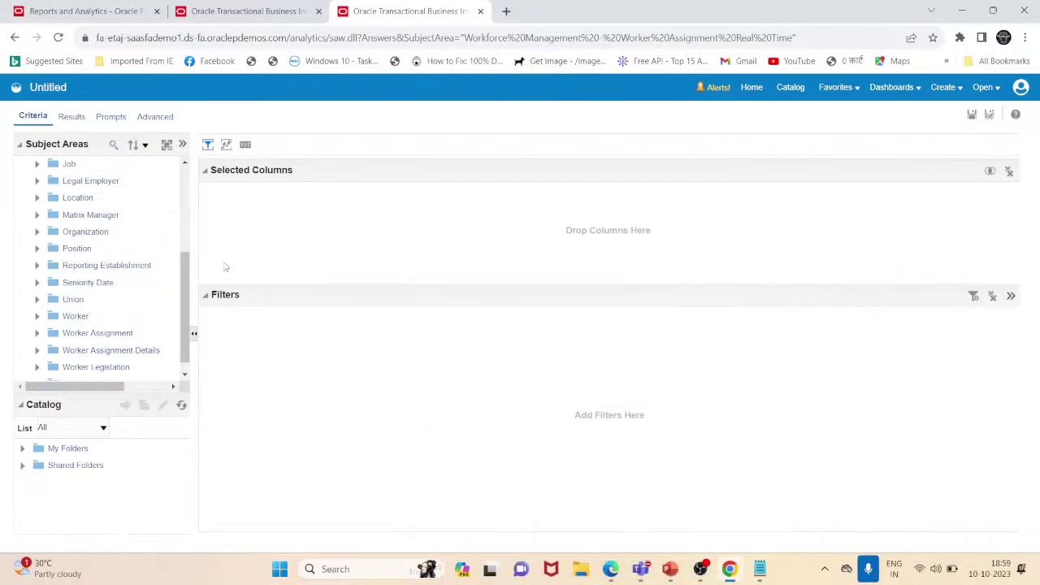
- Expand the Worker folder and add its Person Number column to the analysis
scroll(192, 332, down, 1)
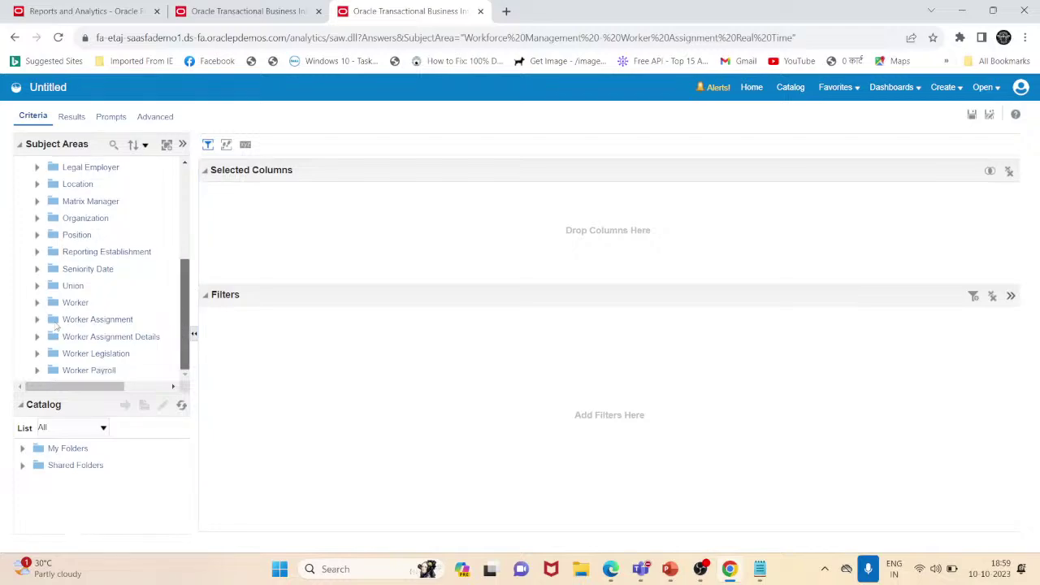
click(36, 302)
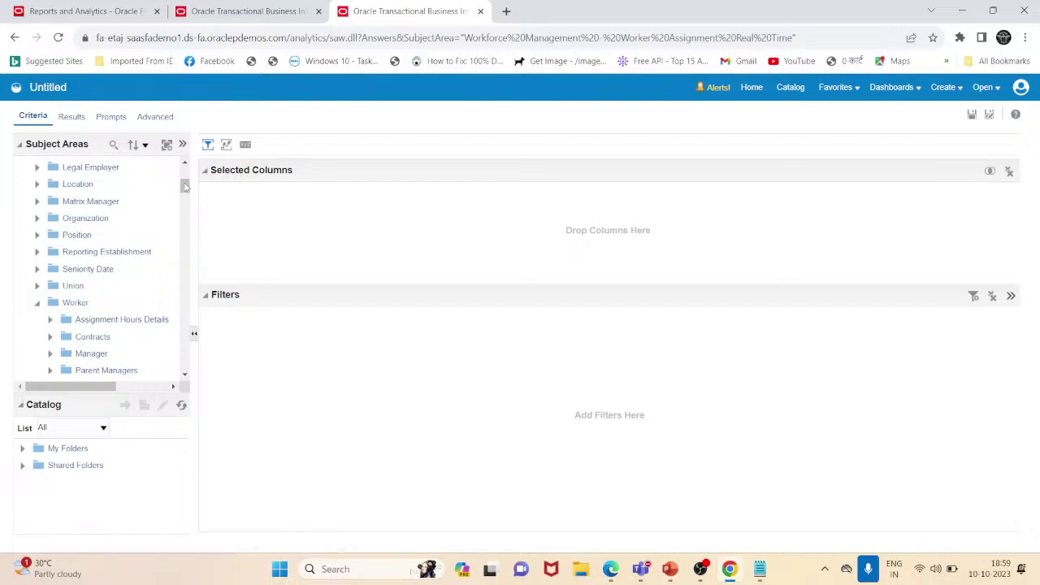
drag(185, 187, 185, 280)
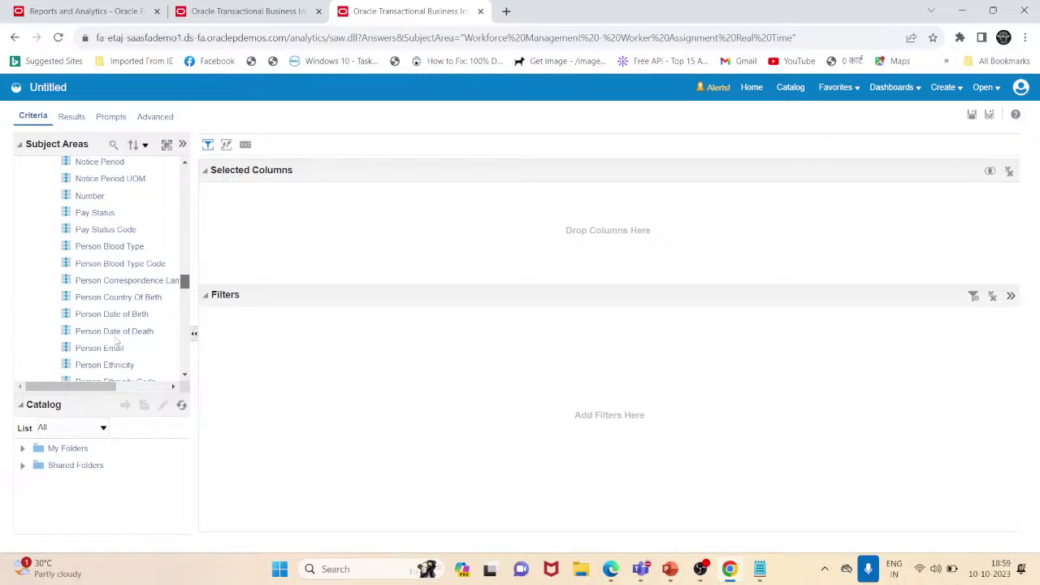
drag(185, 282, 185, 296)
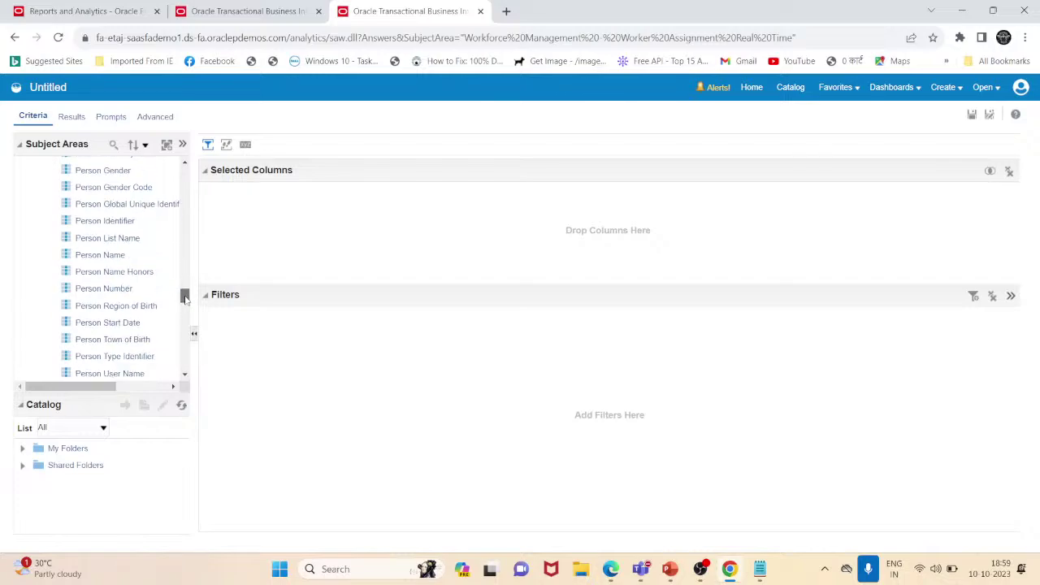
click(127, 296)
drag(288, 247, 289, 244)
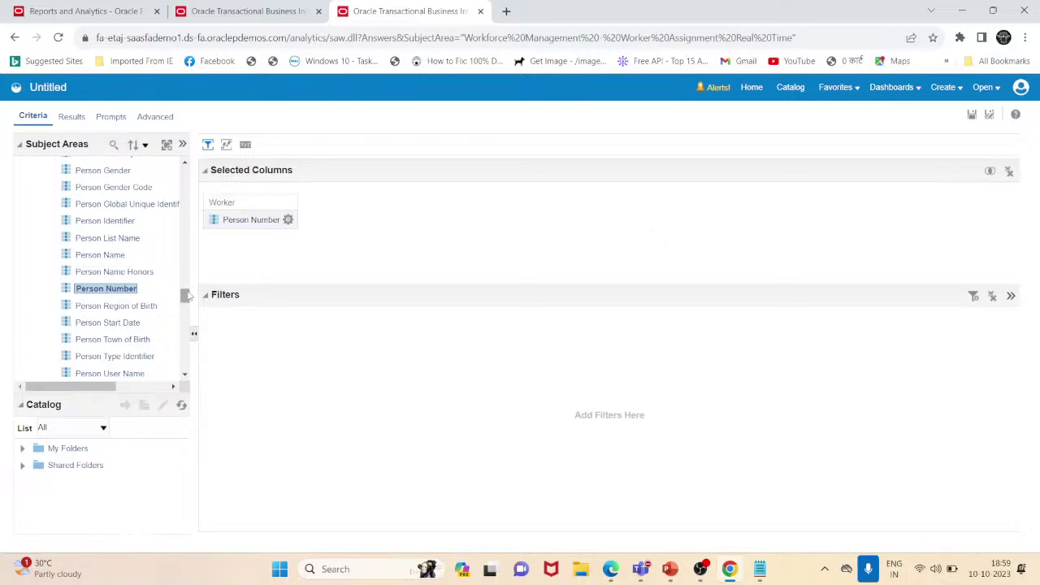
- Add the Display Name column from the Worker folder after Person Number
drag(185, 296, 194, 239)
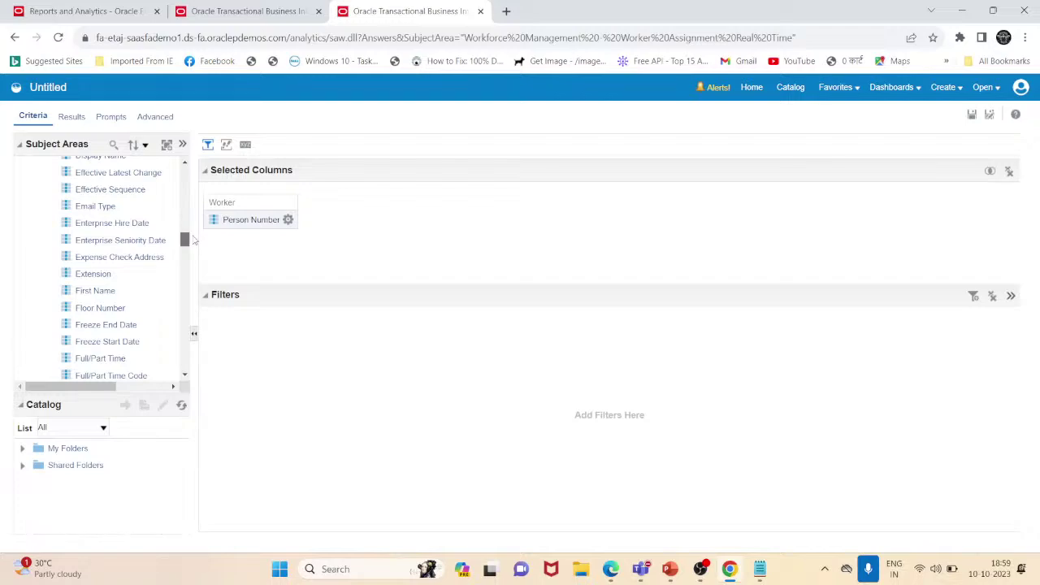
drag(194, 240, 194, 237)
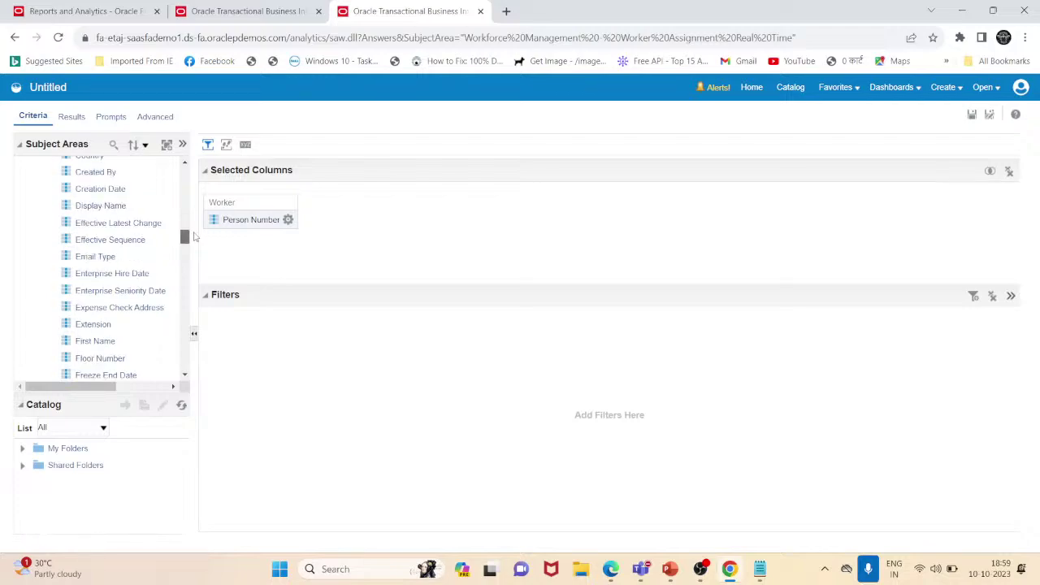
mouse_move(194, 236)
mouse_down()
mouse_move(193, 225)
mouse_move(193, 236)
mouse_up()
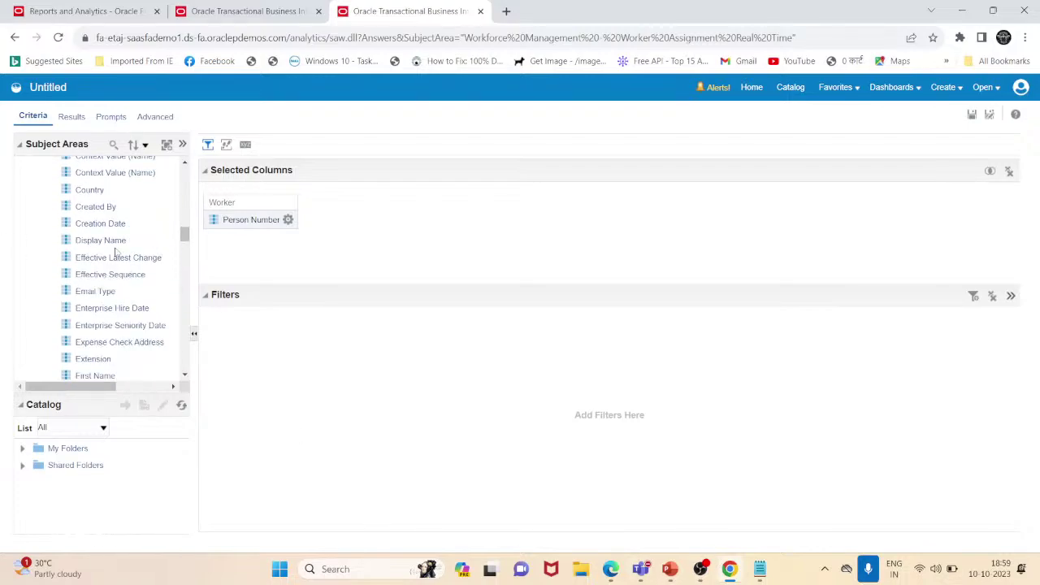
drag(115, 242, 337, 222)
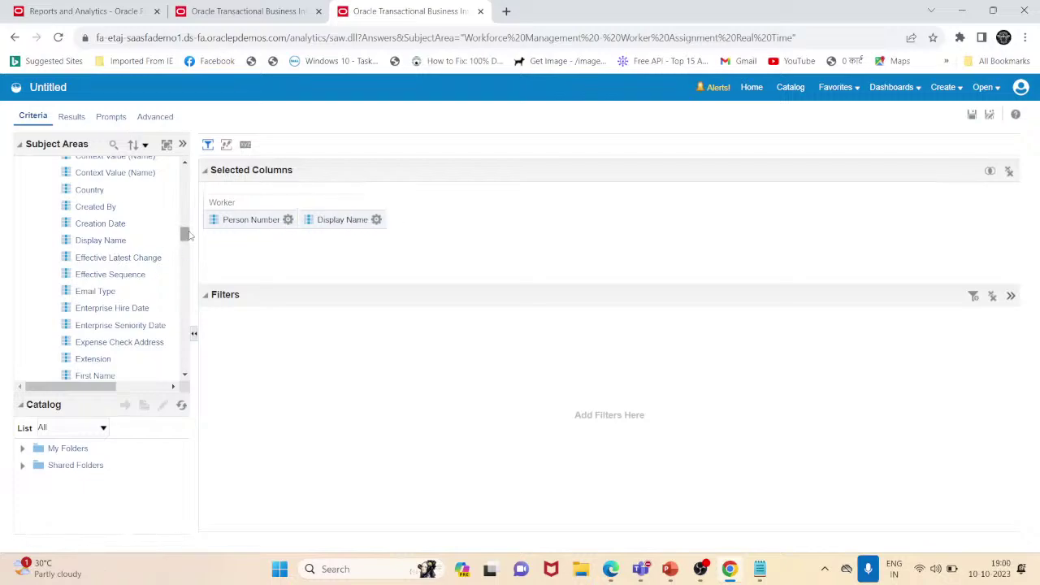
- Expand the Manager subfolder under Worker and add its Name column after Display Name
drag(190, 235, 188, 194)
click(49, 225)
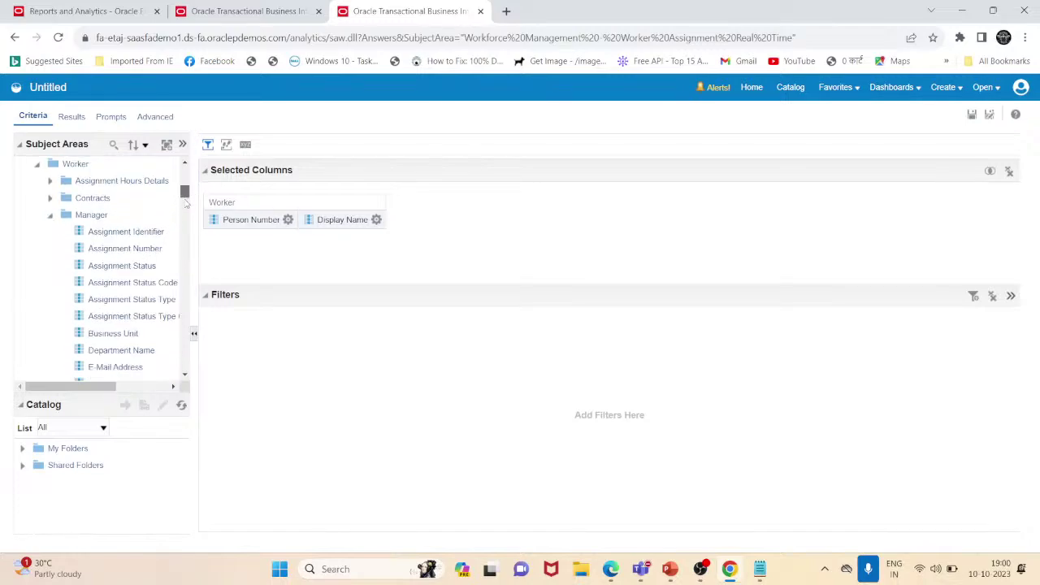
drag(186, 202, 186, 212)
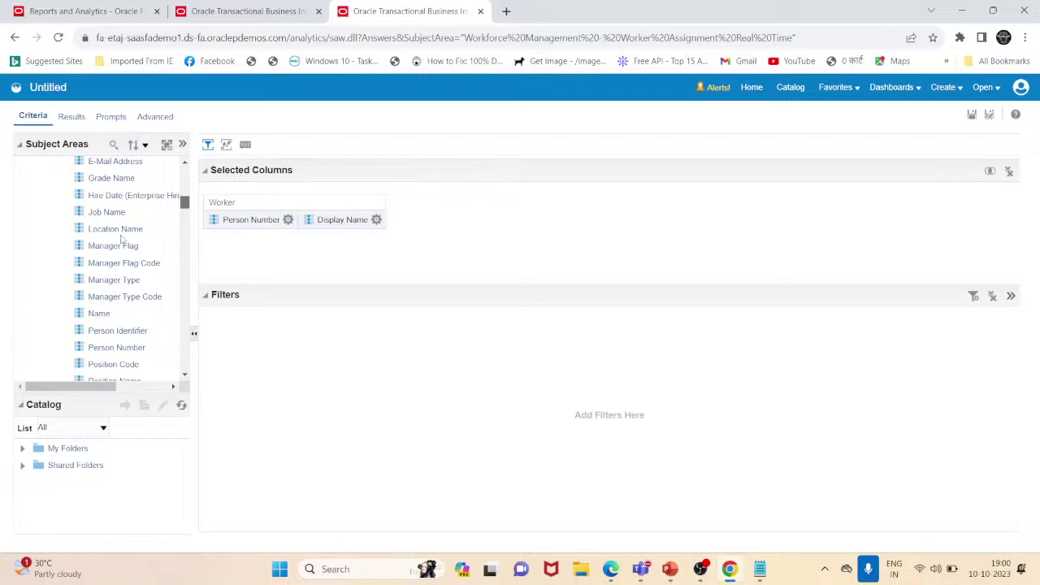
drag(98, 317, 416, 228)
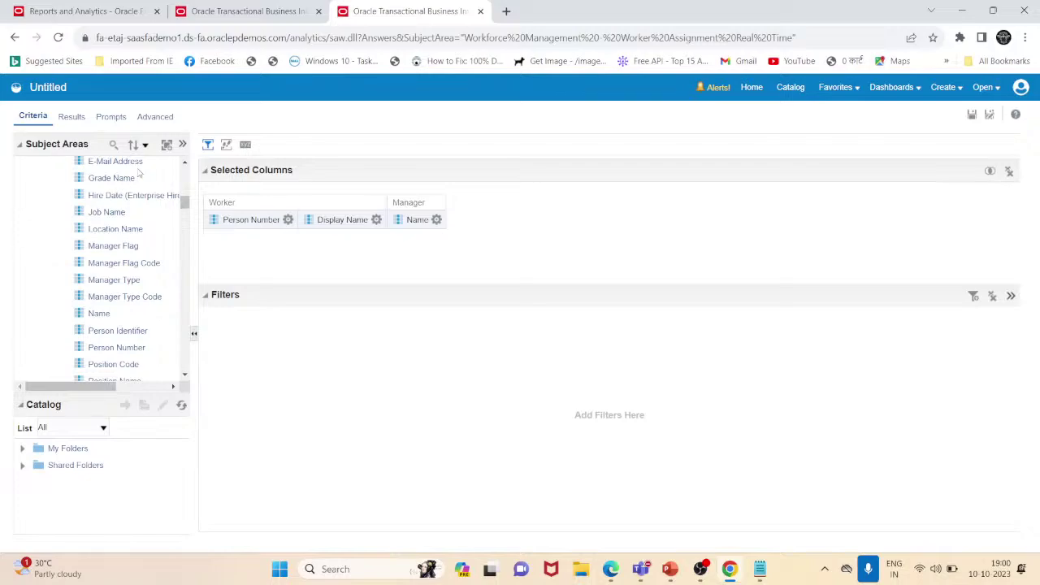
- Collapse the Manager subfolder and add the Worker folder's Work Relationship Start Date column after the manager's Name
drag(186, 205, 184, 189)
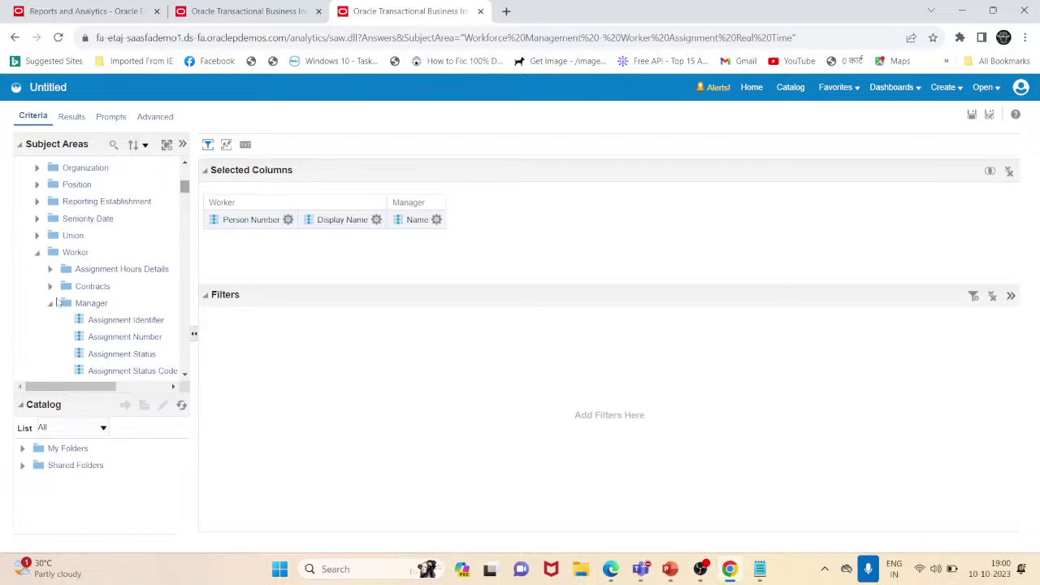
click(50, 303)
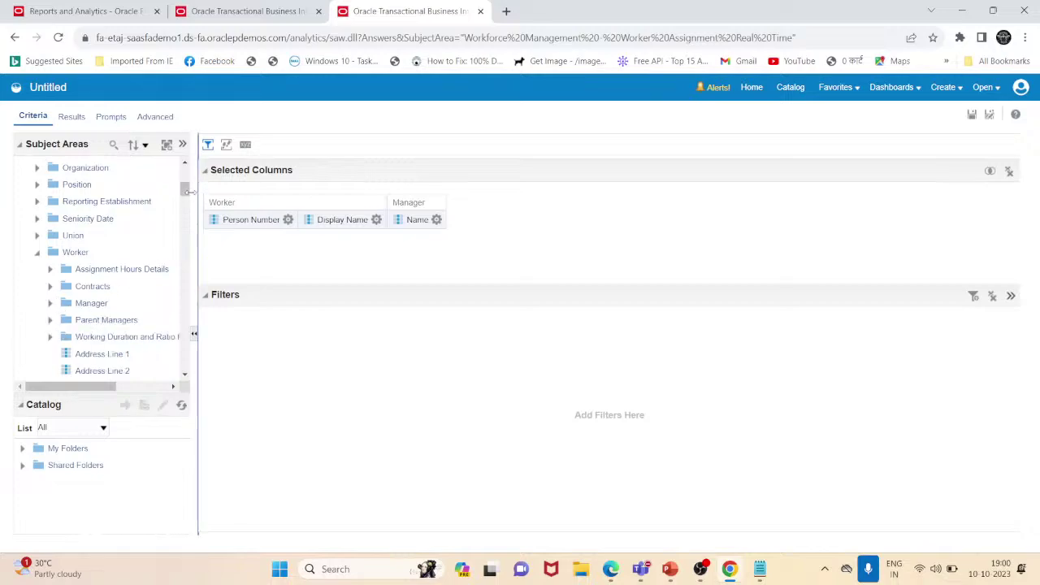
drag(185, 192, 185, 200)
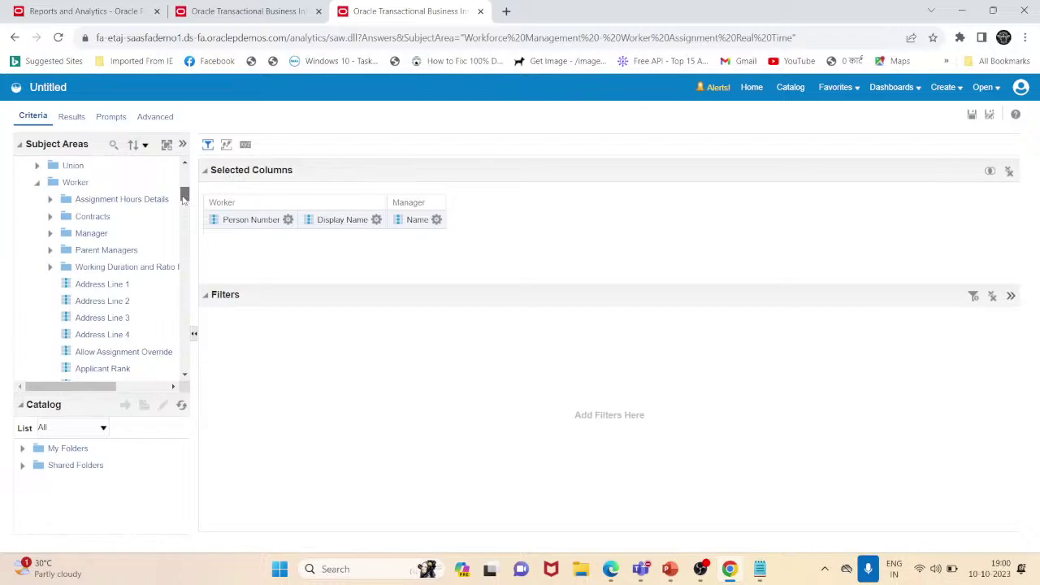
drag(184, 200, 185, 200)
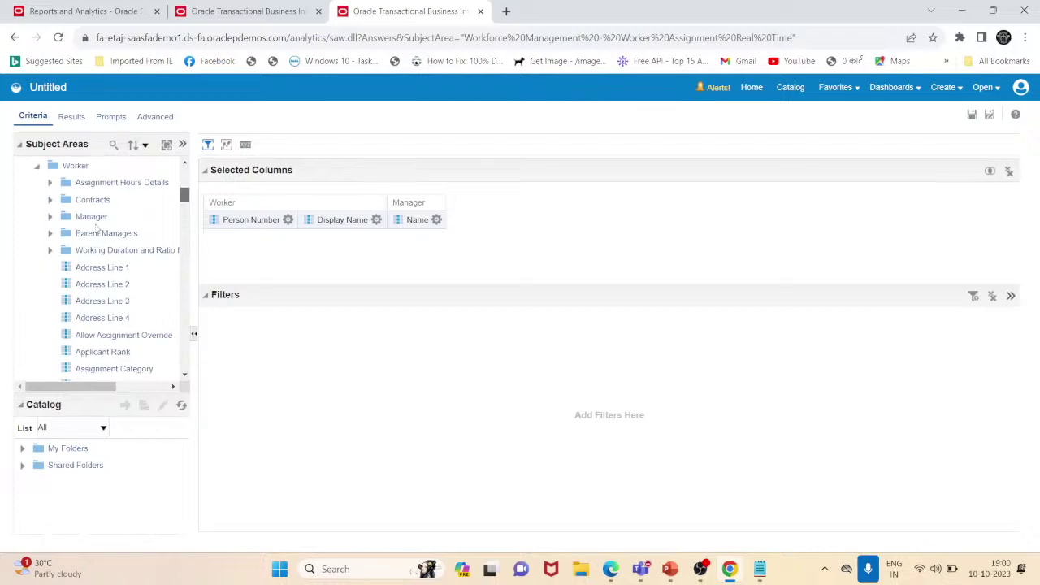
click(37, 166)
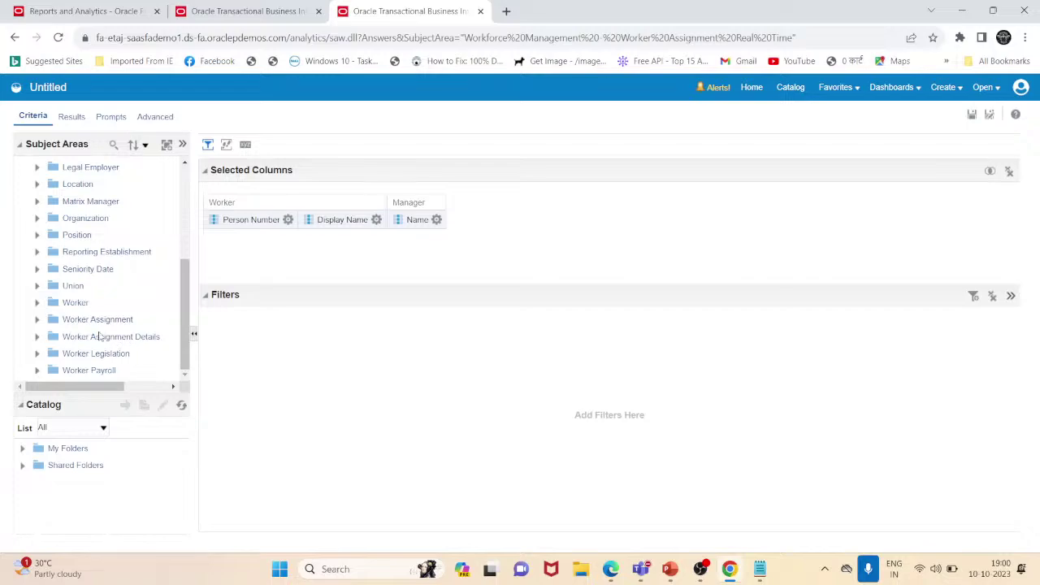
click(37, 303)
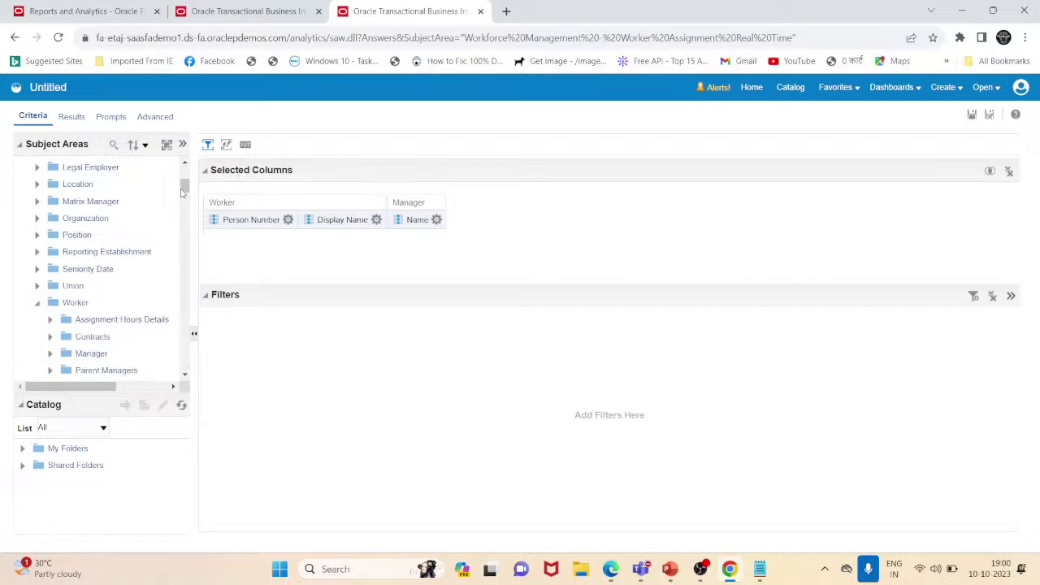
drag(184, 195, 180, 205)
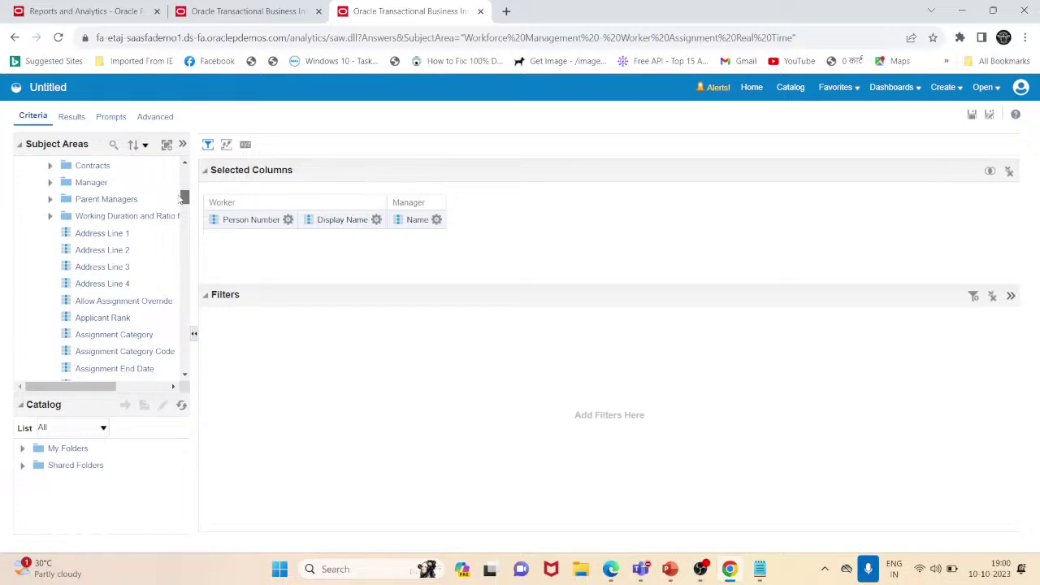
drag(184, 199, 195, 362)
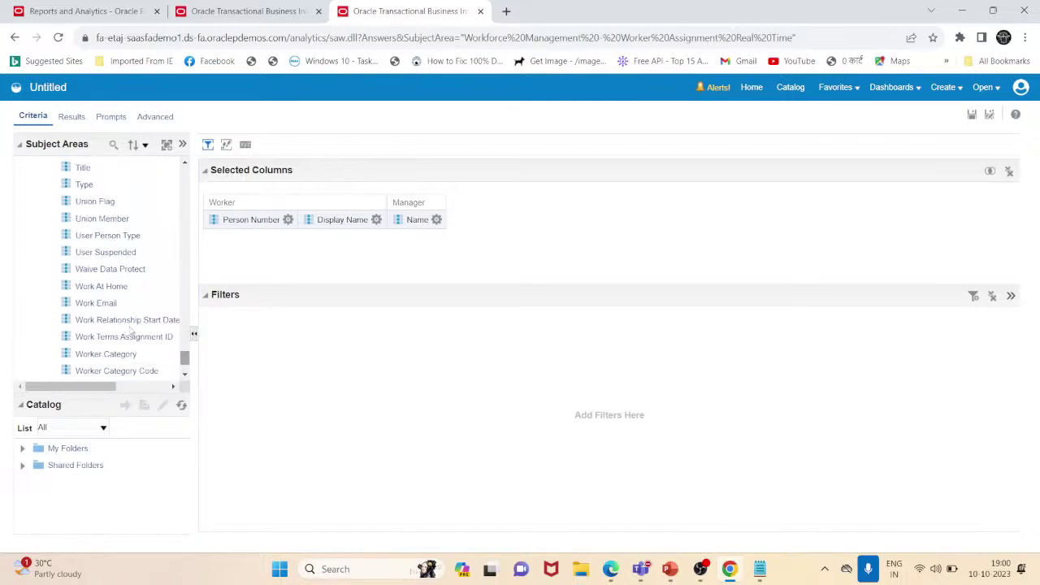
drag(126, 320, 473, 221)
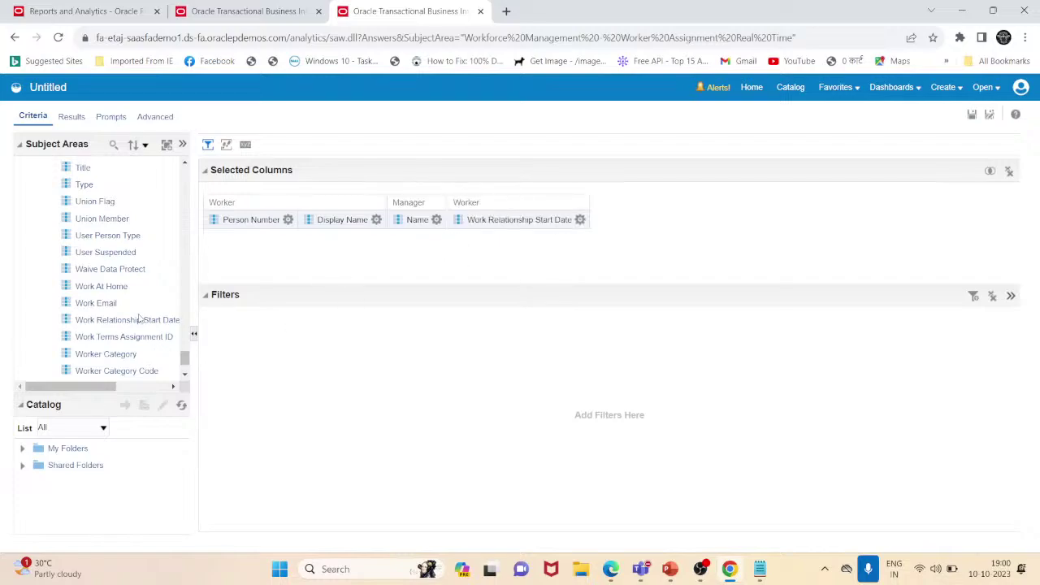
- Look through the Worker folder and the other subject area folders for the next required column
scroll(159, 359, up, 20)
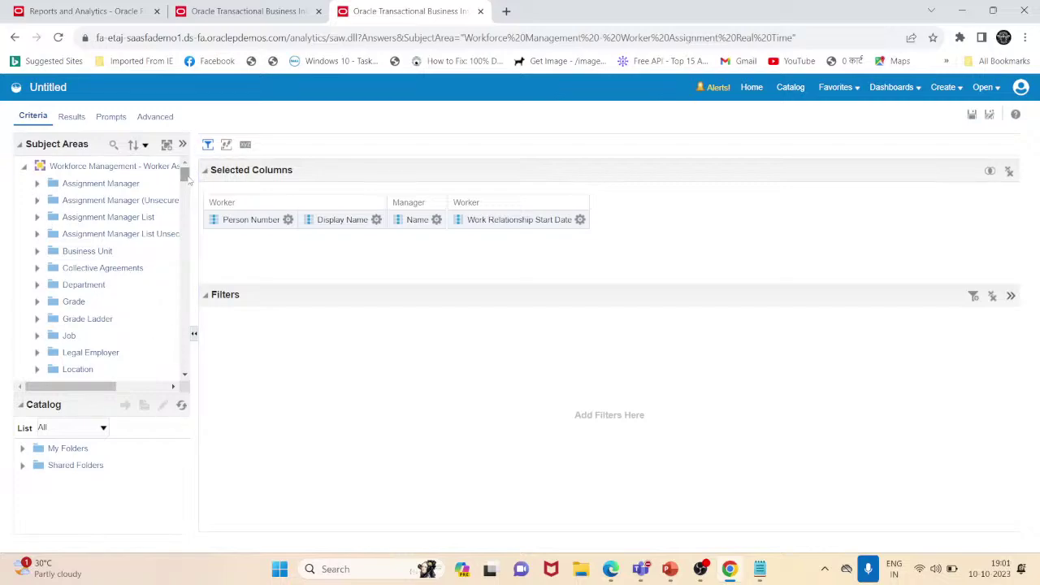
drag(185, 180, 208, 376)
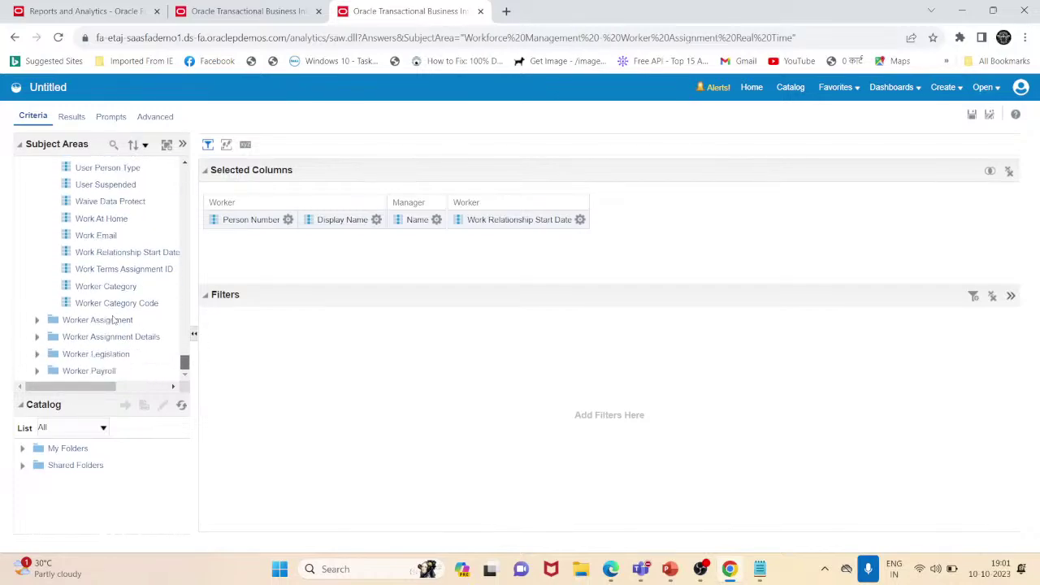
scroll(116, 322, up, 3)
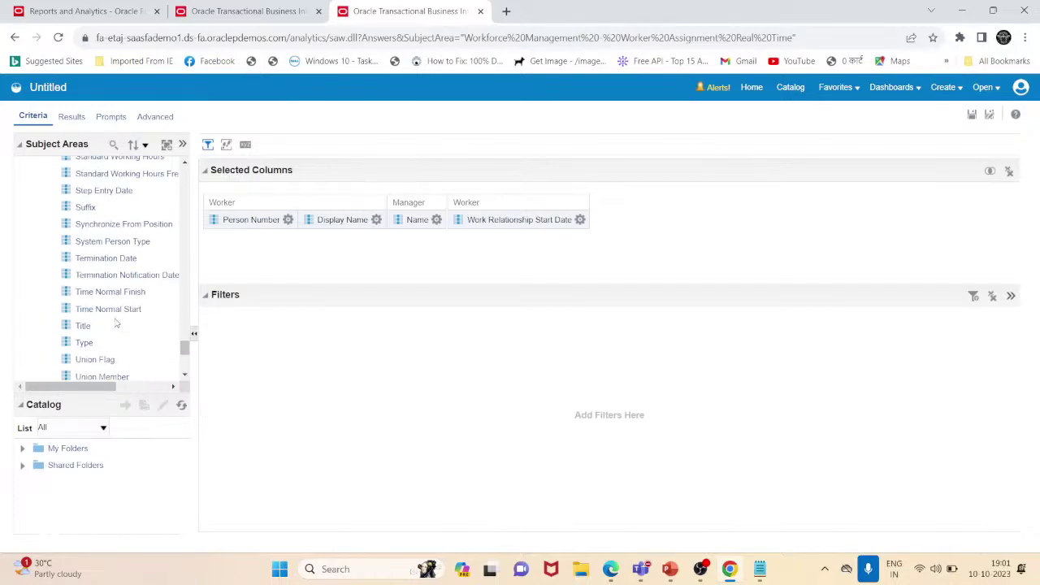
scroll(116, 322, up, 2)
drag(189, 336, 183, 193)
scroll(189, 363, down, 1)
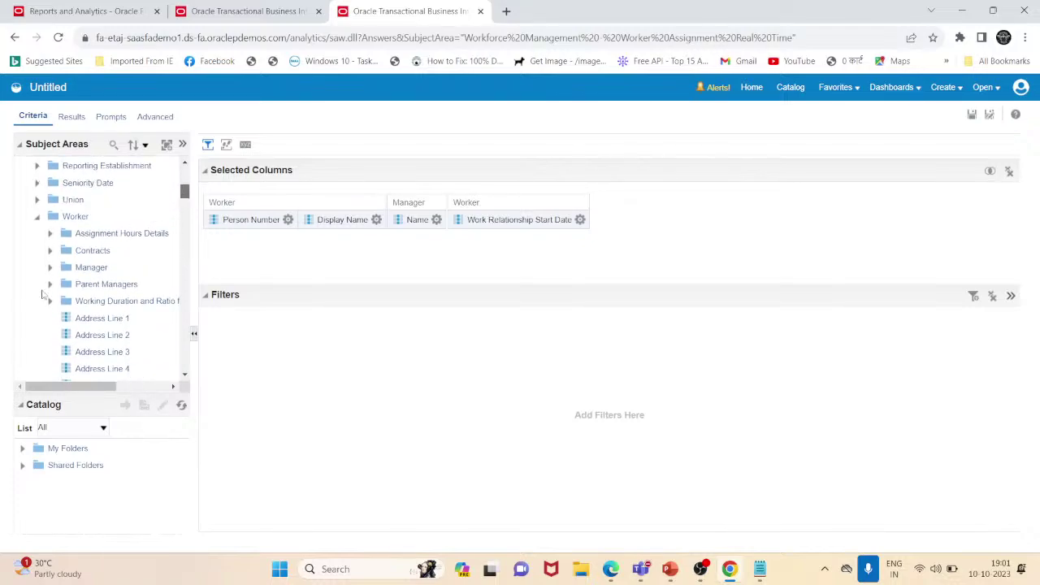
click(37, 217)
drag(186, 291, 180, 319)
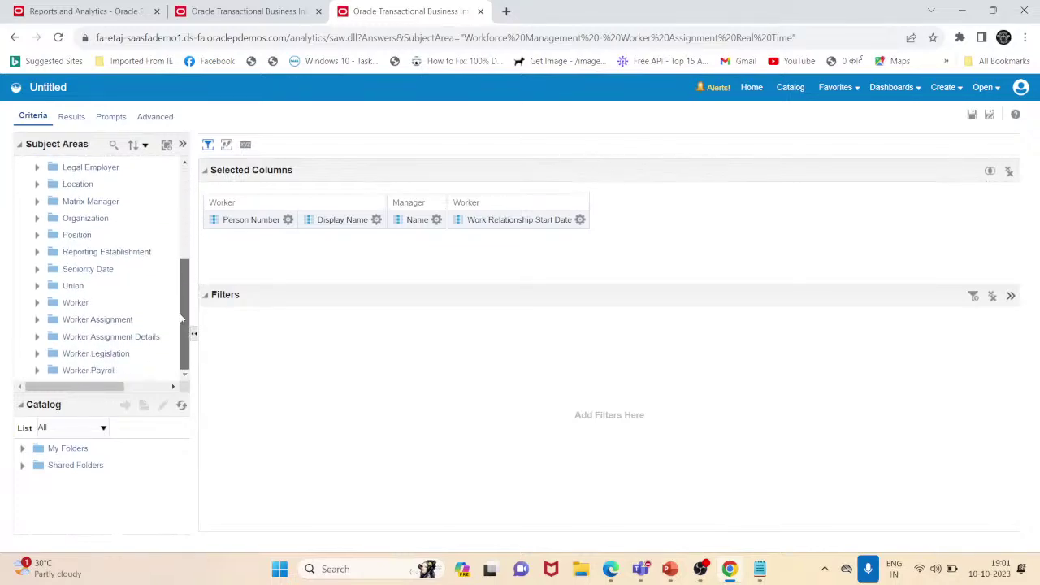
click(37, 302)
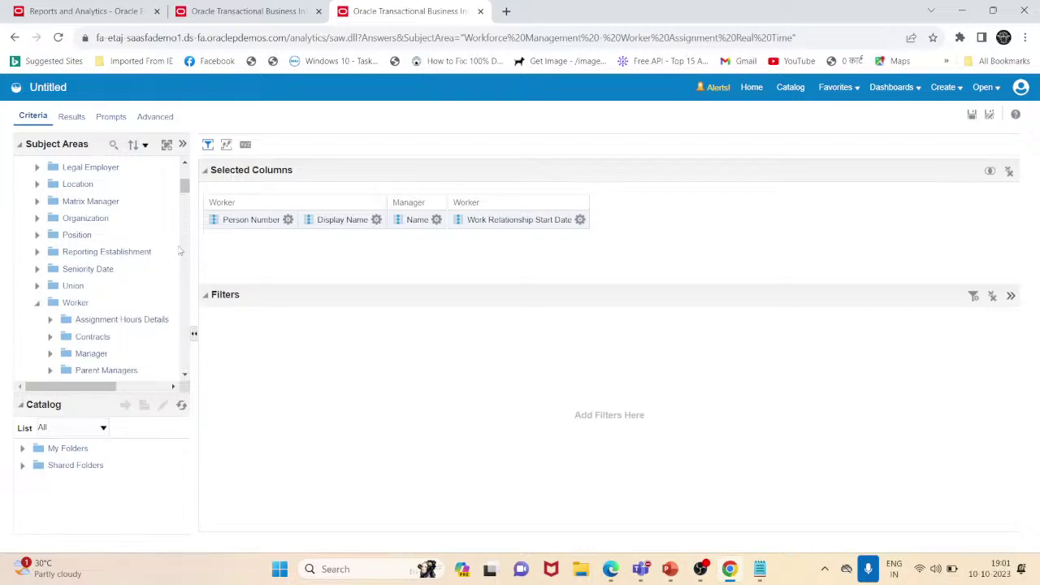
- Expand the Department folder and add its Department Name column directly after Person Number
drag(185, 199, 184, 168)
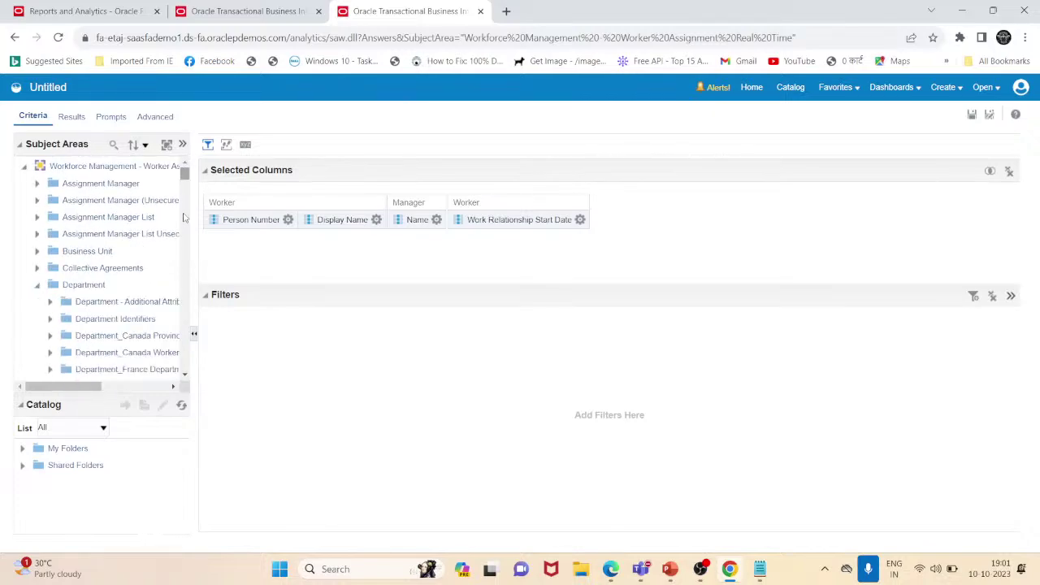
scroll(182, 186, down, 4)
drag(185, 209, 548, 166)
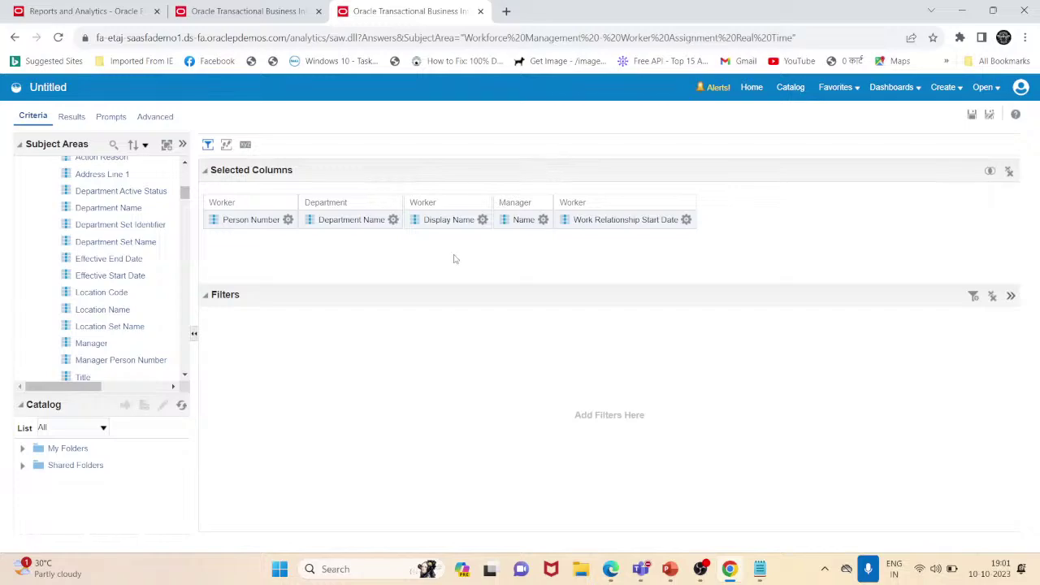
click(482, 220)
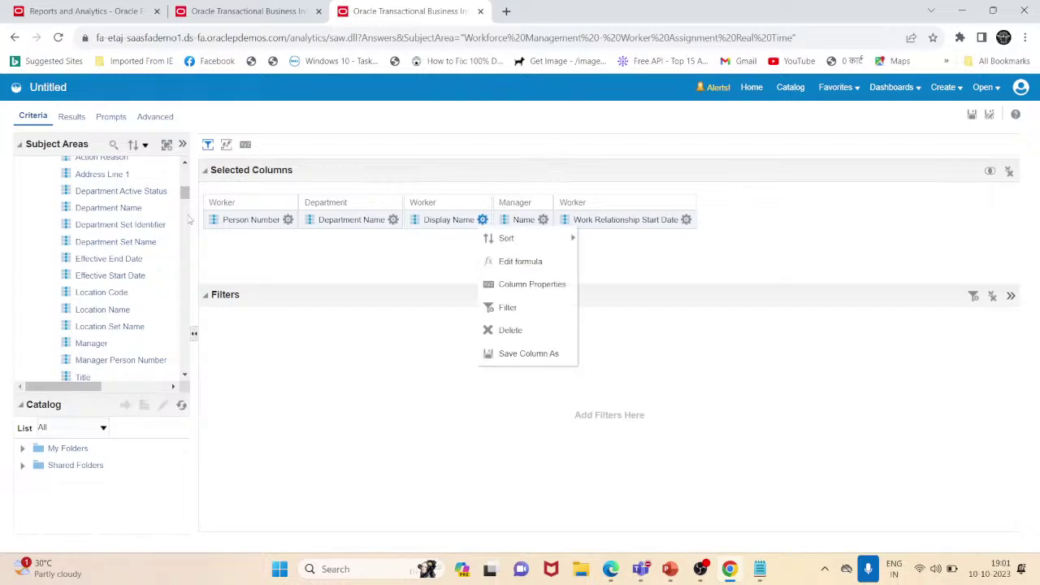
click(248, 275)
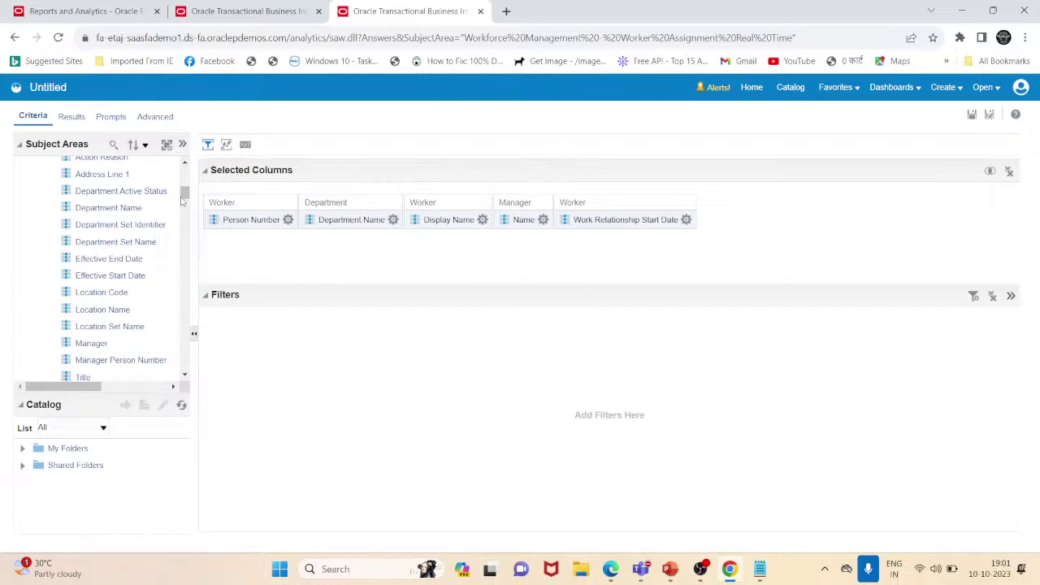
- Collapse the Department folder, expand Business Unit and add its Name column after Work Relationship Start Date
scroll(185, 201, down, 5)
scroll(122, 268, up, 8)
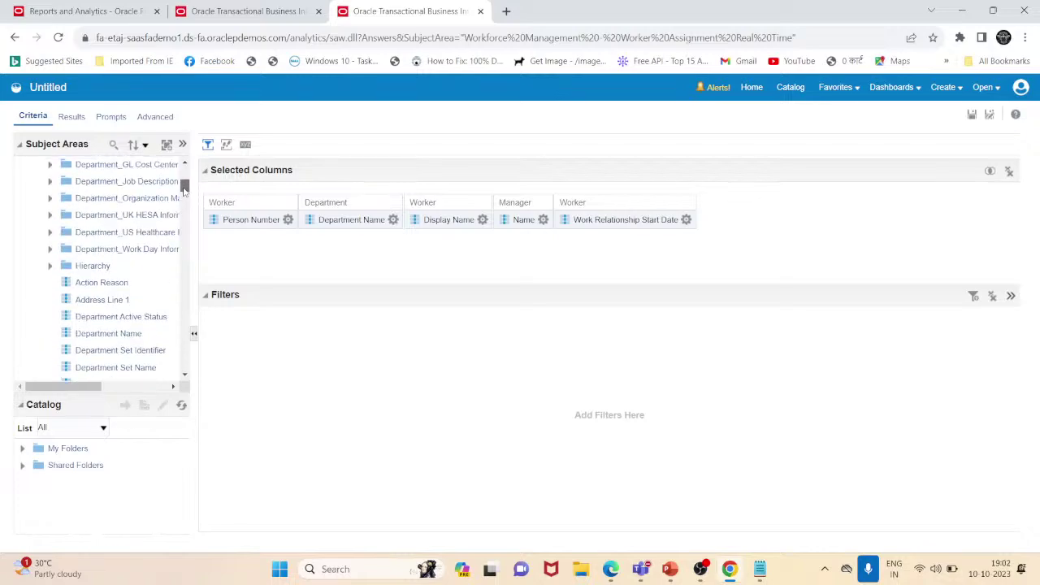
scroll(79, 280, down, 3)
drag(187, 193, 189, 174)
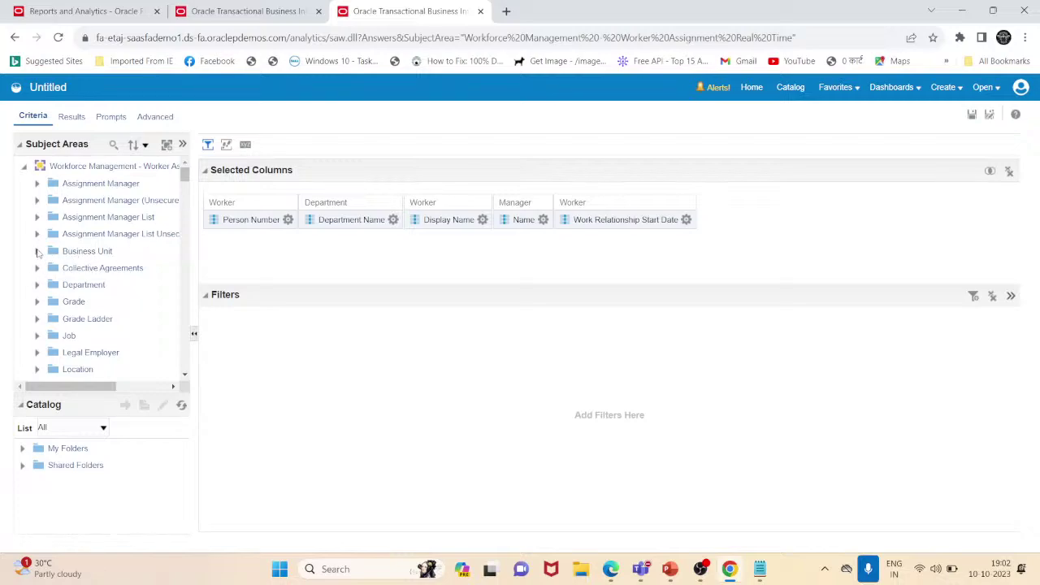
click(36, 253)
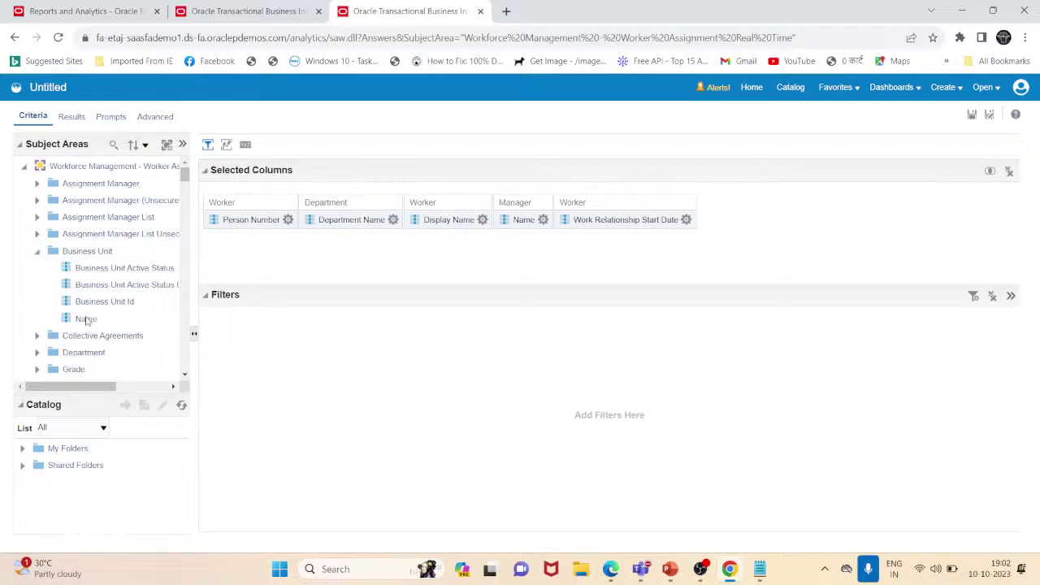
drag(86, 320, 743, 246)
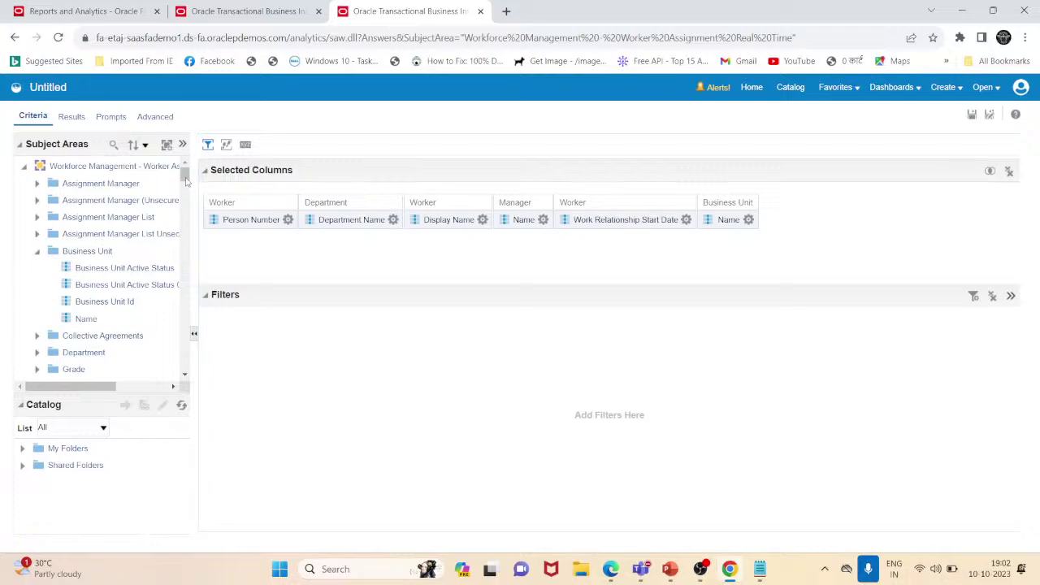
- Expand the Department folder again and add Department Name as the last column, after the Business Unit Name
drag(185, 175, 185, 187)
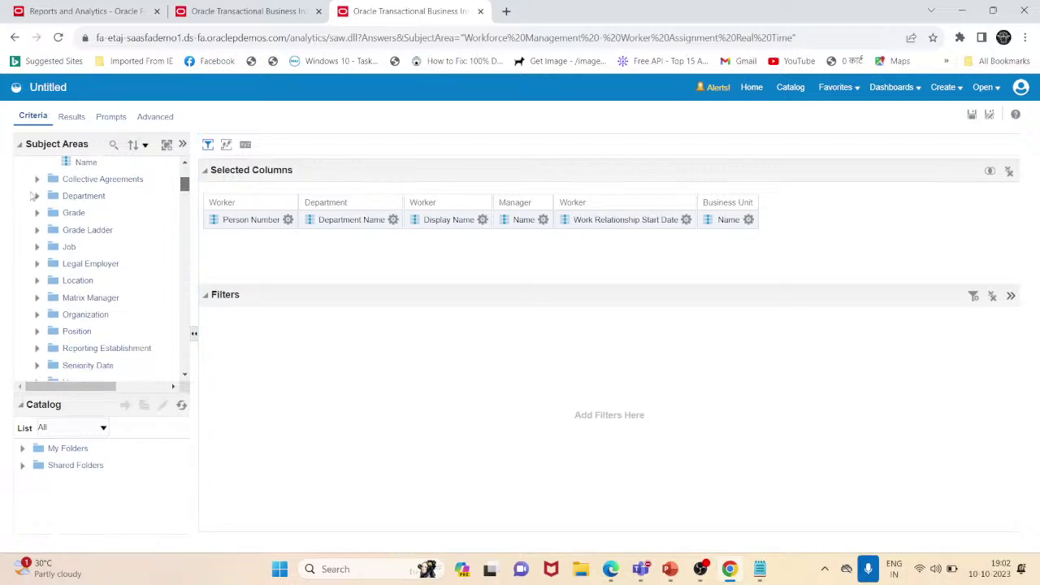
click(37, 196)
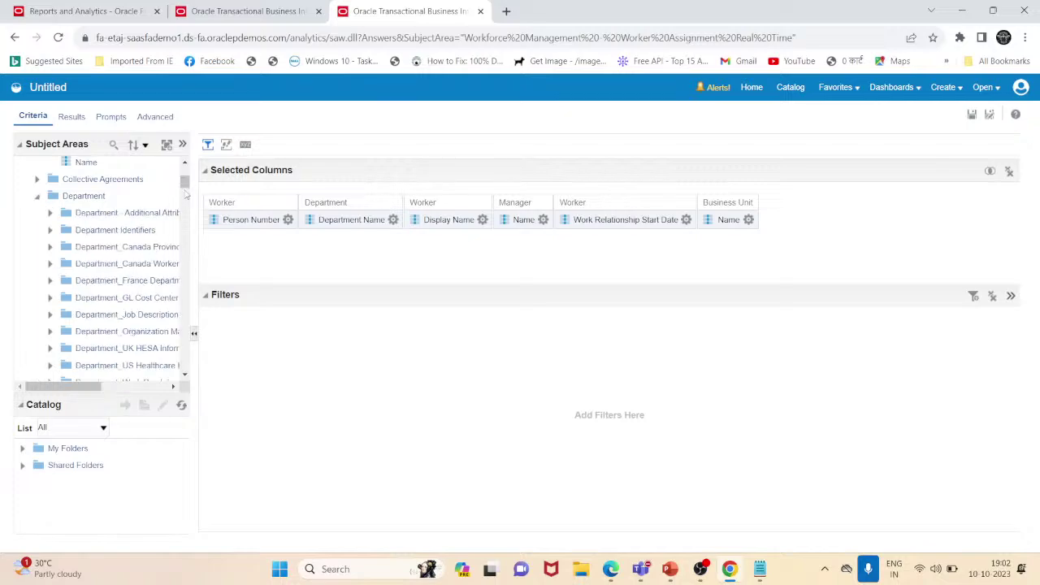
drag(185, 218, 186, 198)
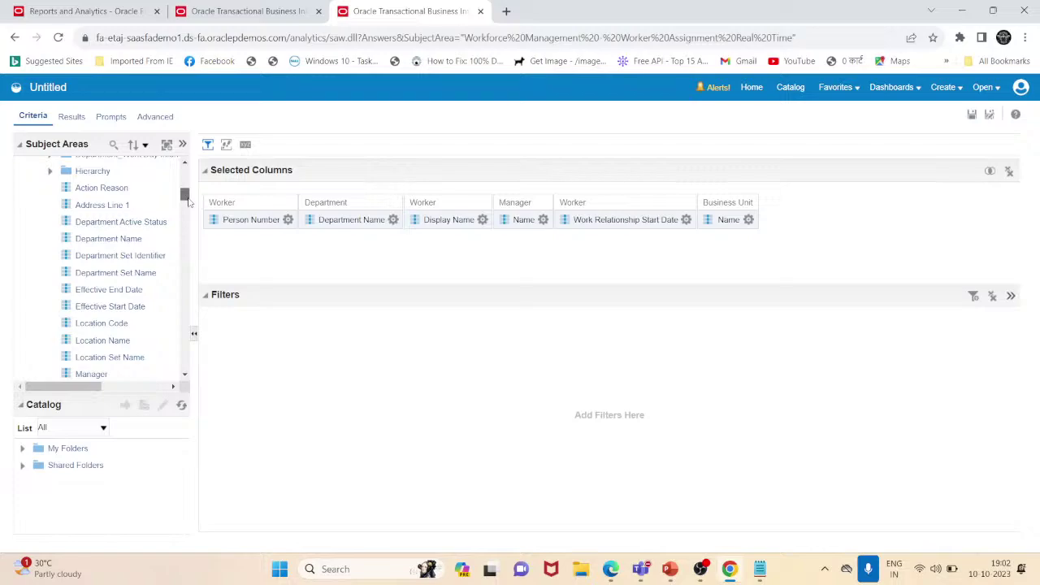
drag(129, 240, 772, 221)
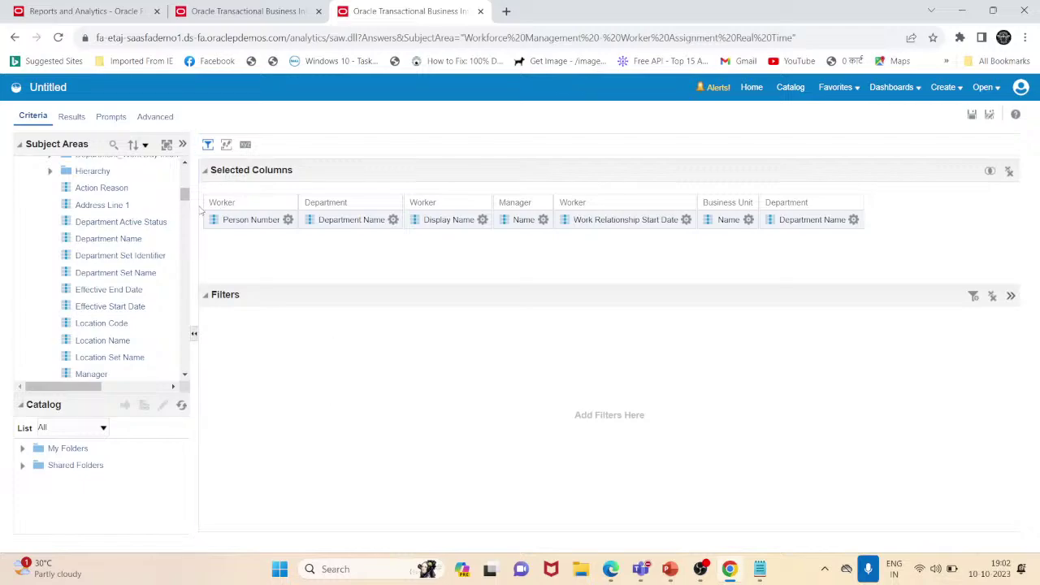
- Expand the Job folder and add its Job Name column directly after Person Number
drag(185, 201, 185, 211)
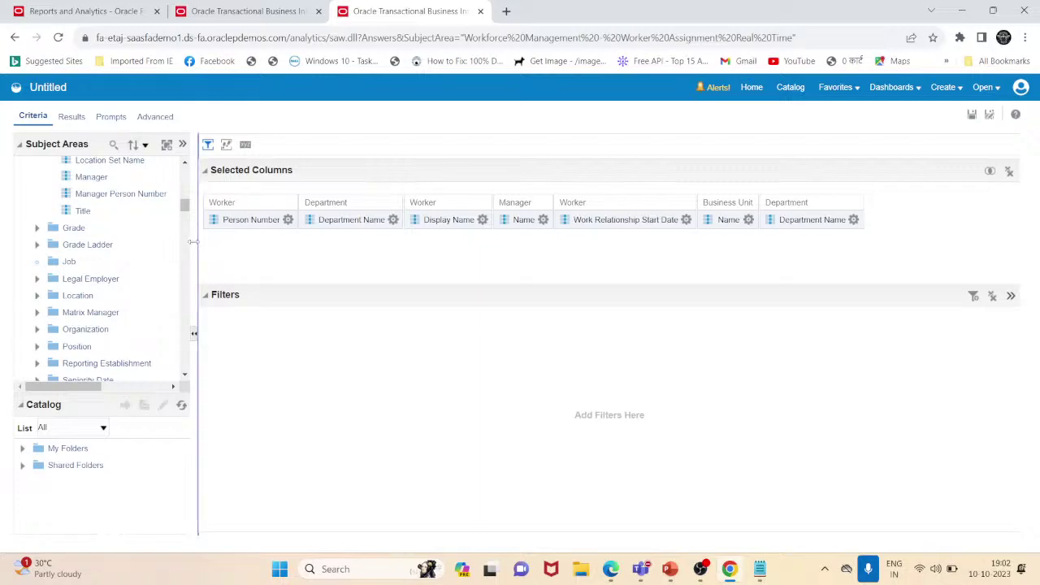
click(37, 261)
drag(186, 200, 186, 229)
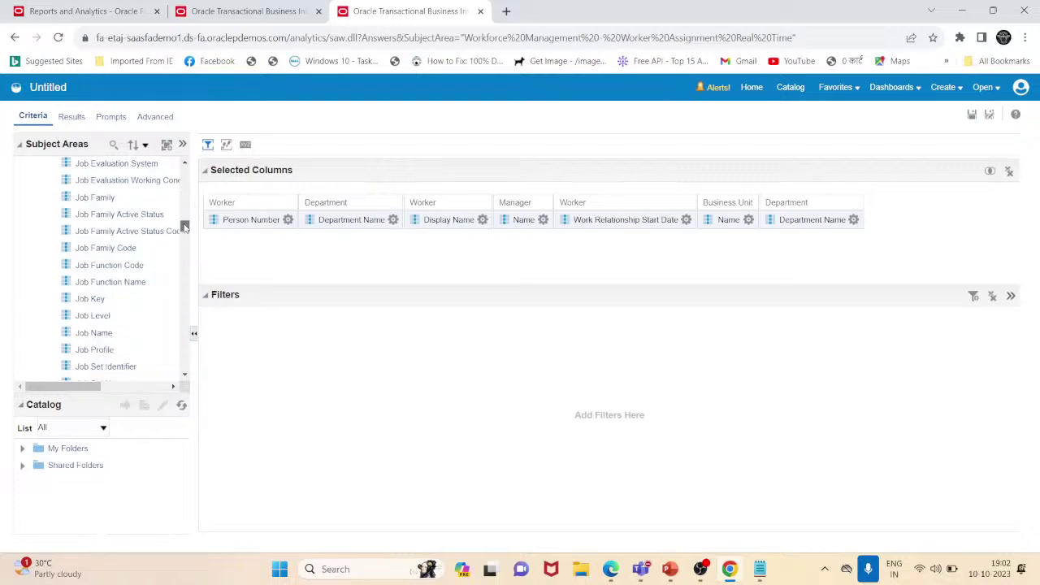
drag(100, 333, 299, 213)
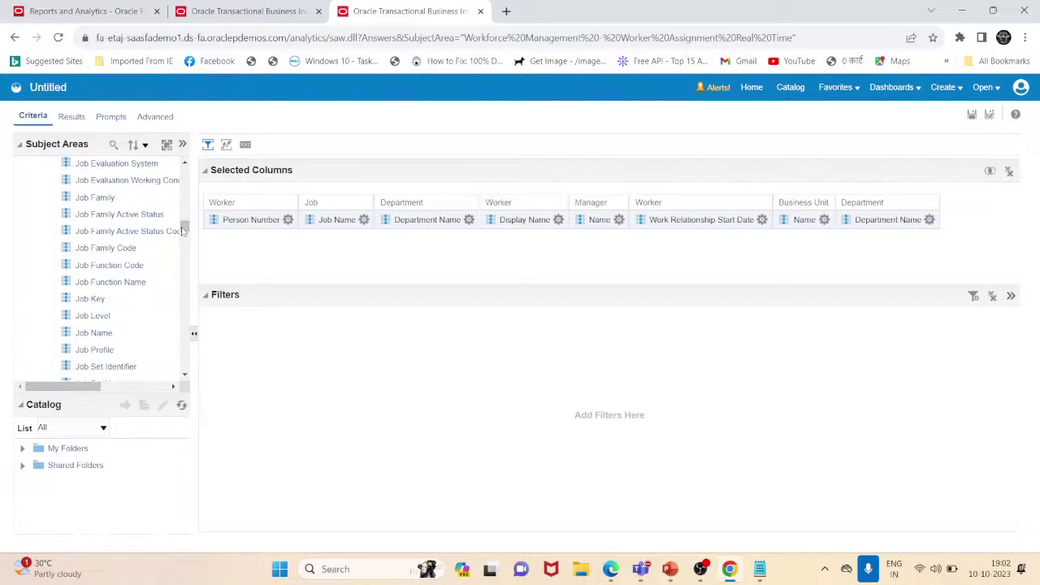
- Collapse the Job folder and add the Worker folder's Probation End Date column directly after Person Number
drag(184, 234, 183, 201)
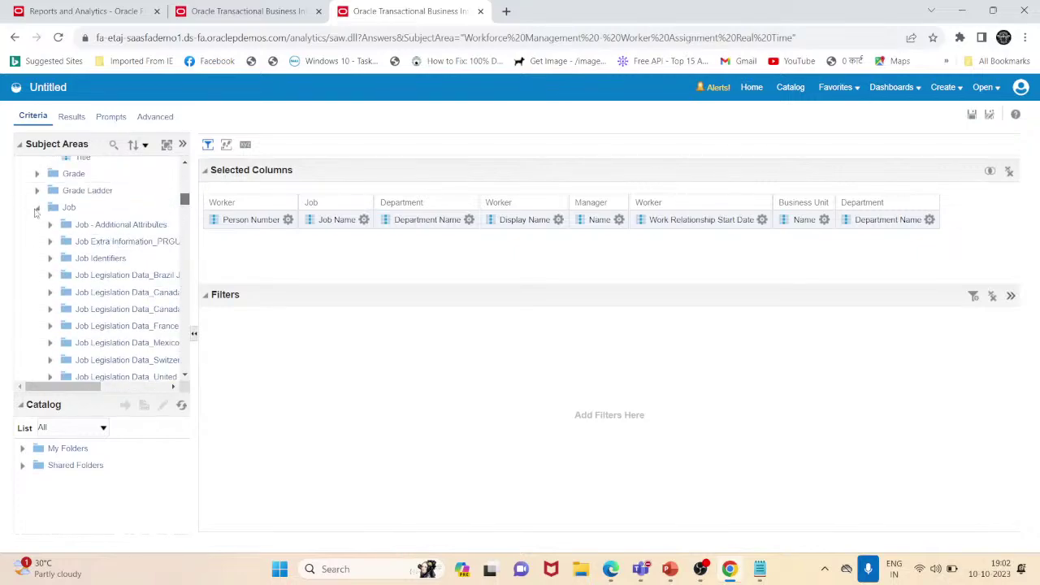
click(37, 207)
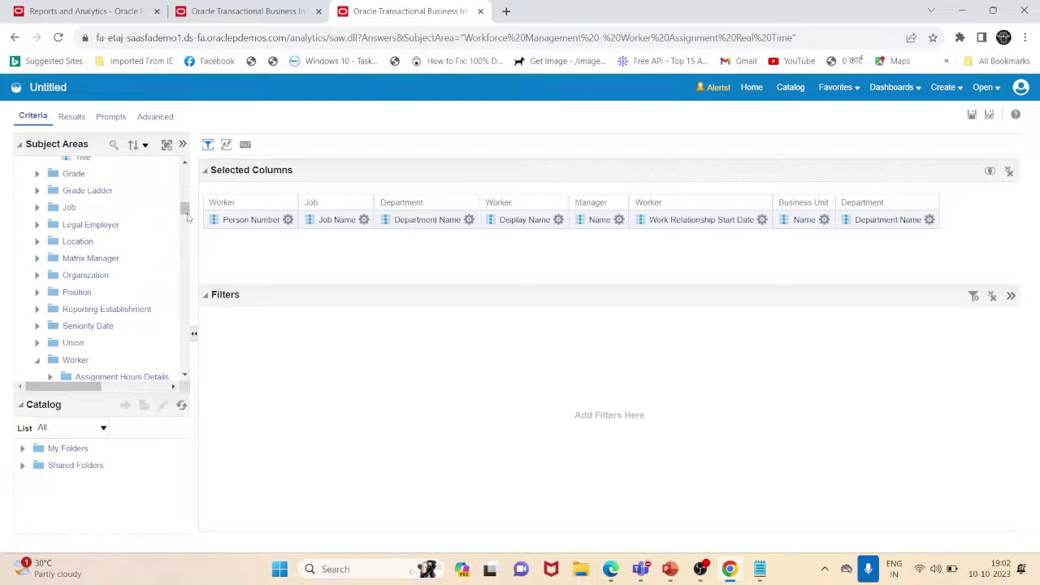
mouse_move(186, 215)
mouse_down()
mouse_move(187, 237)
mouse_move(186, 226)
mouse_up()
click(49, 291)
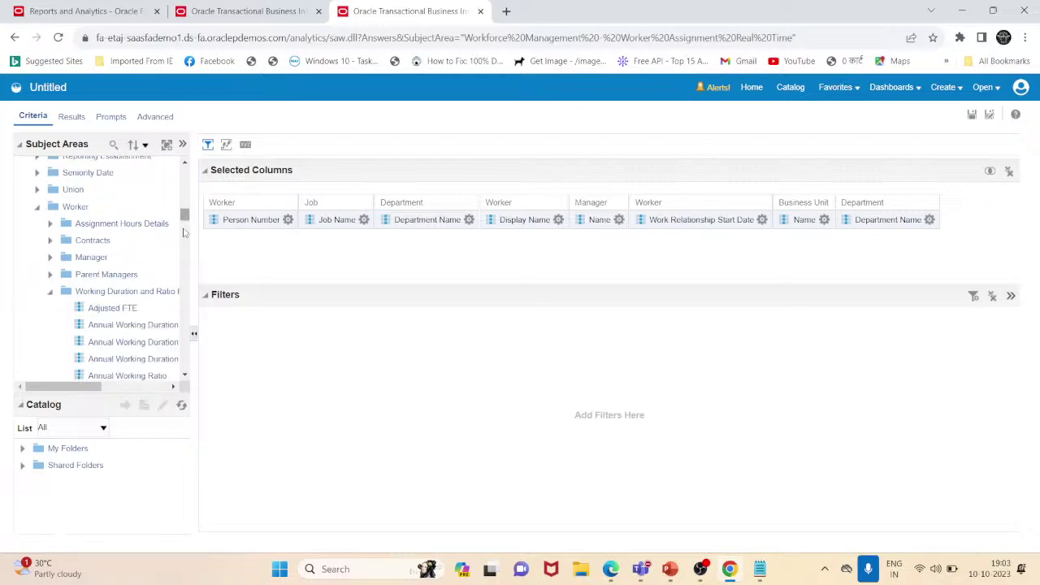
scroll(185, 244, down, 10)
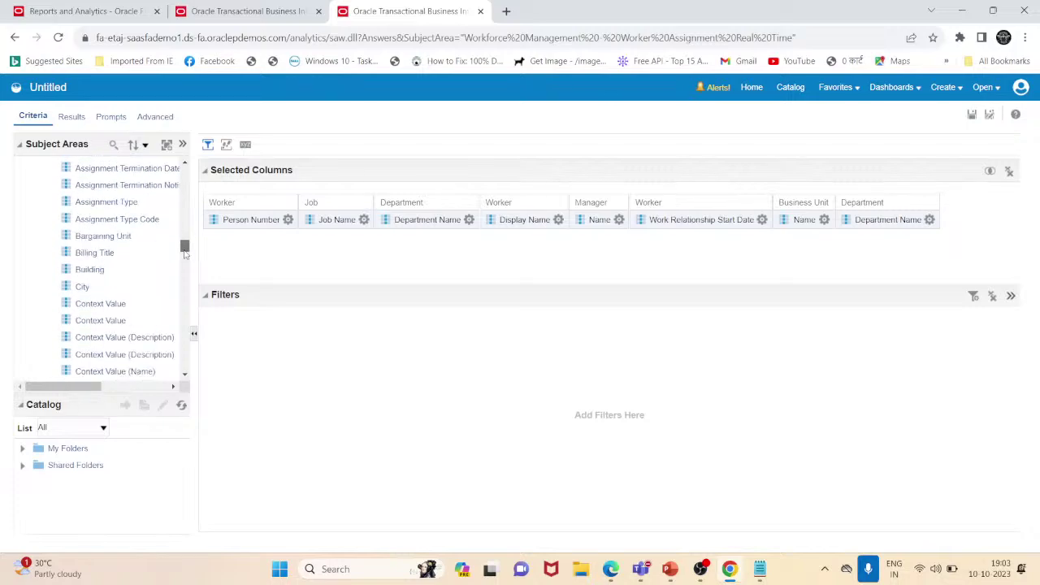
drag(186, 257, 189, 328)
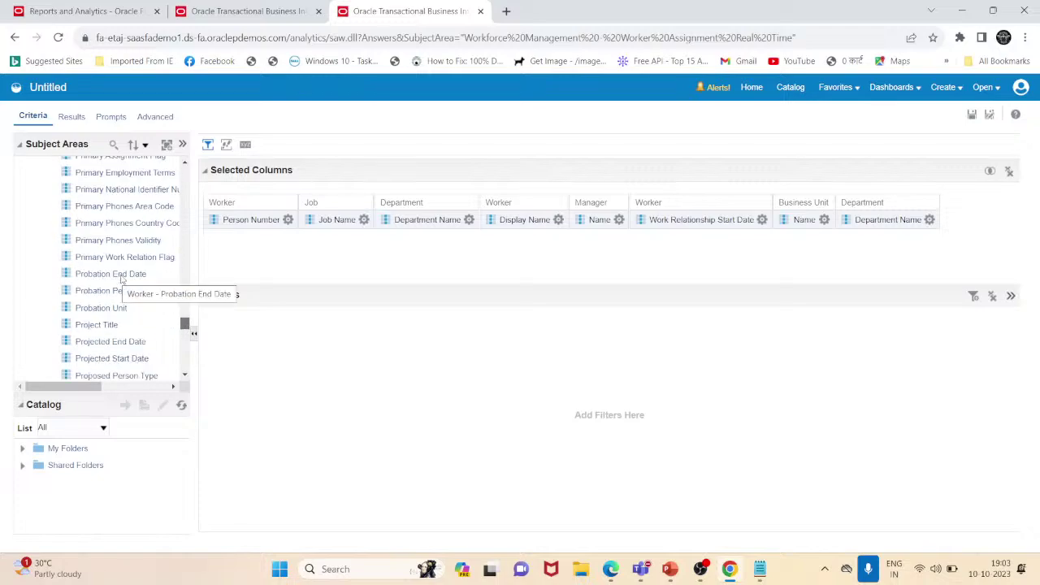
drag(120, 278, 873, 229)
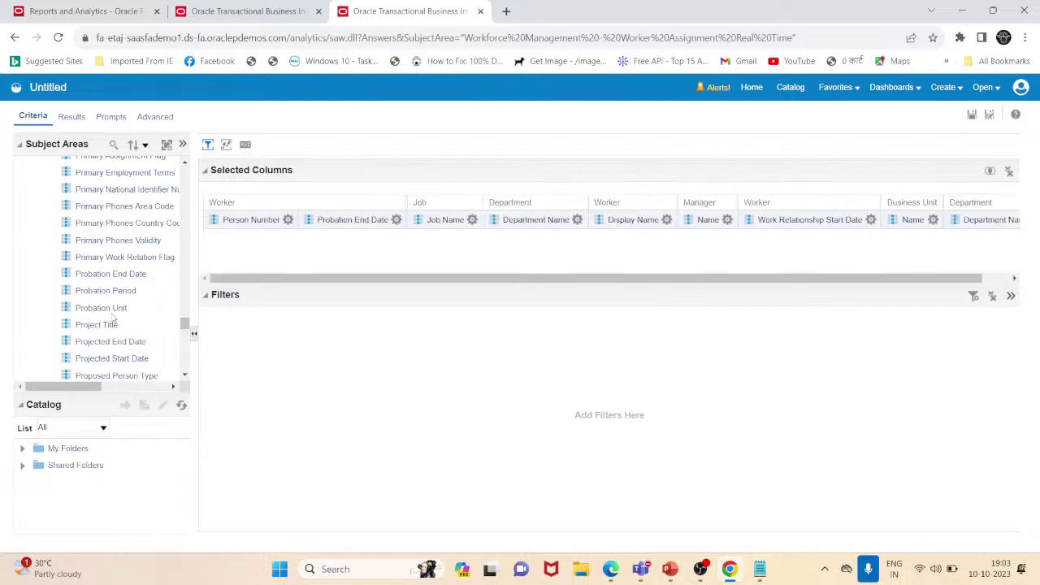
- Add the Worker folder's Probation Unit and Probation Period columns, in that order, after the last Department Name column
drag(121, 297, 1019, 224)
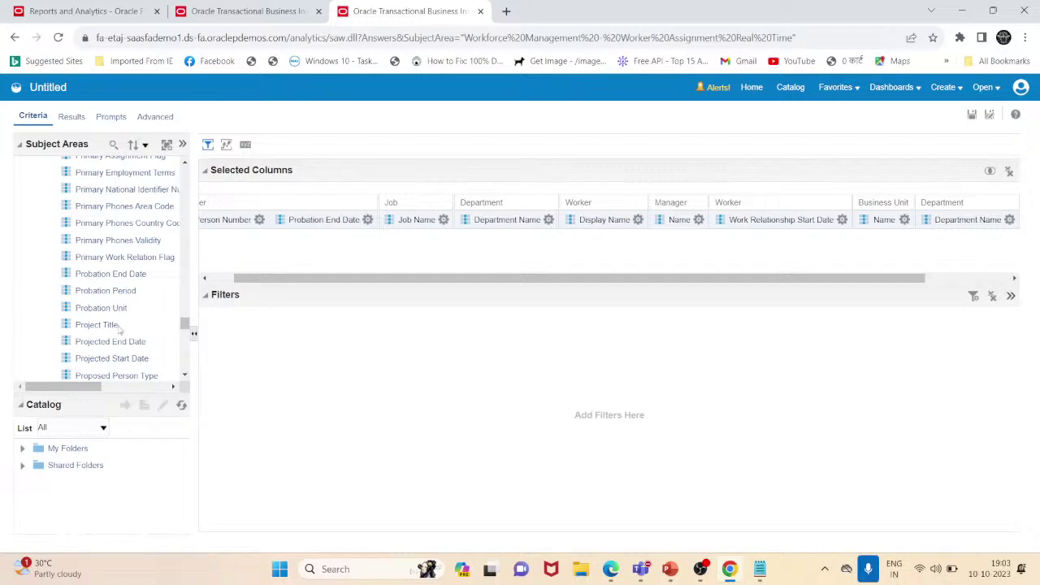
drag(113, 316, 1016, 226)
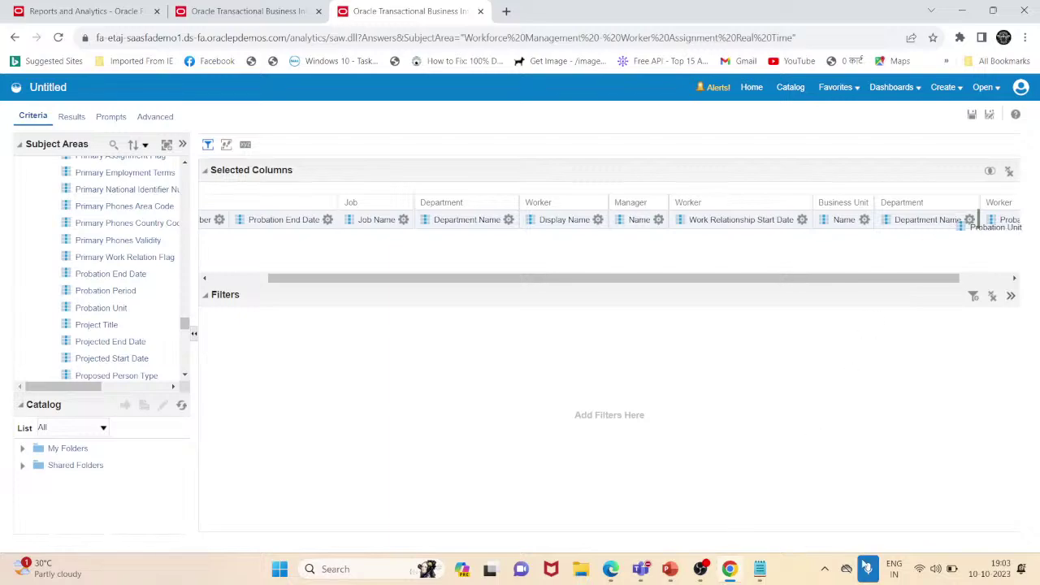
- Switch to the Notepad notes to check the list of required columns, and return to the analysis
click(764, 576)
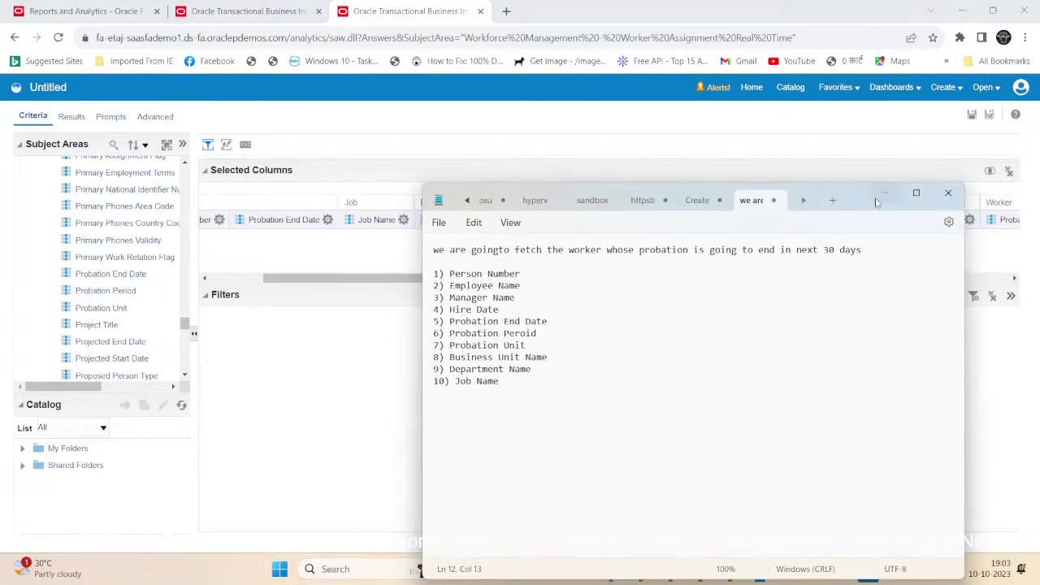
drag(878, 203, 862, 278)
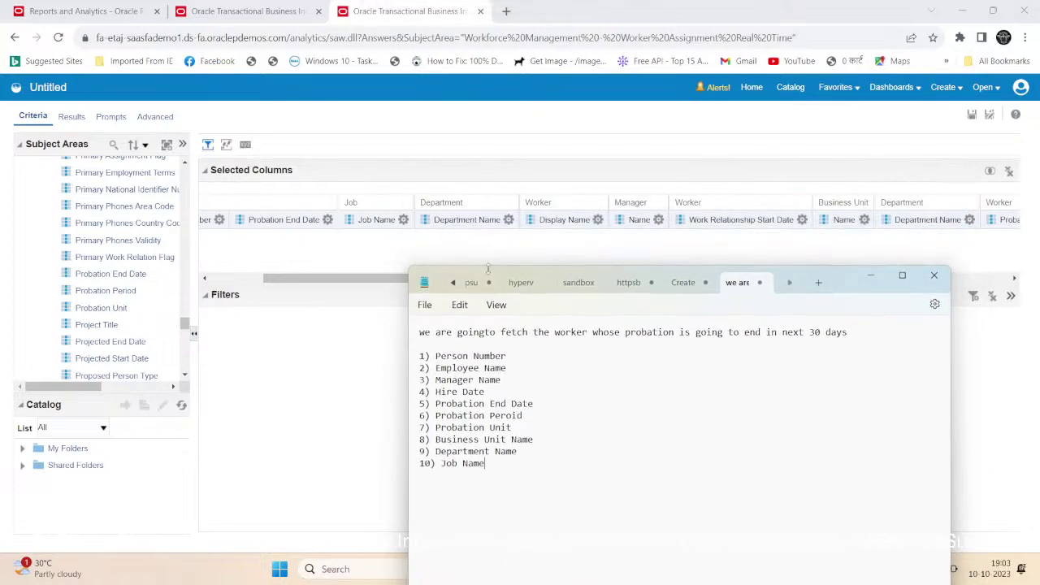
click(868, 276)
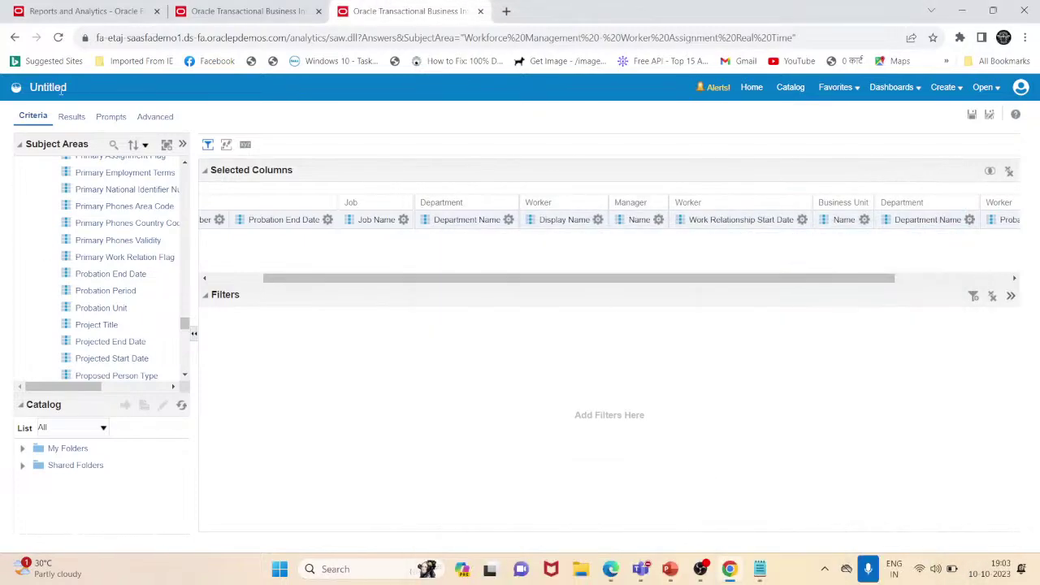
- Preview the analysis results and save the analysis as Probation in /Shared Folders/Custom/BISP
click(73, 117)
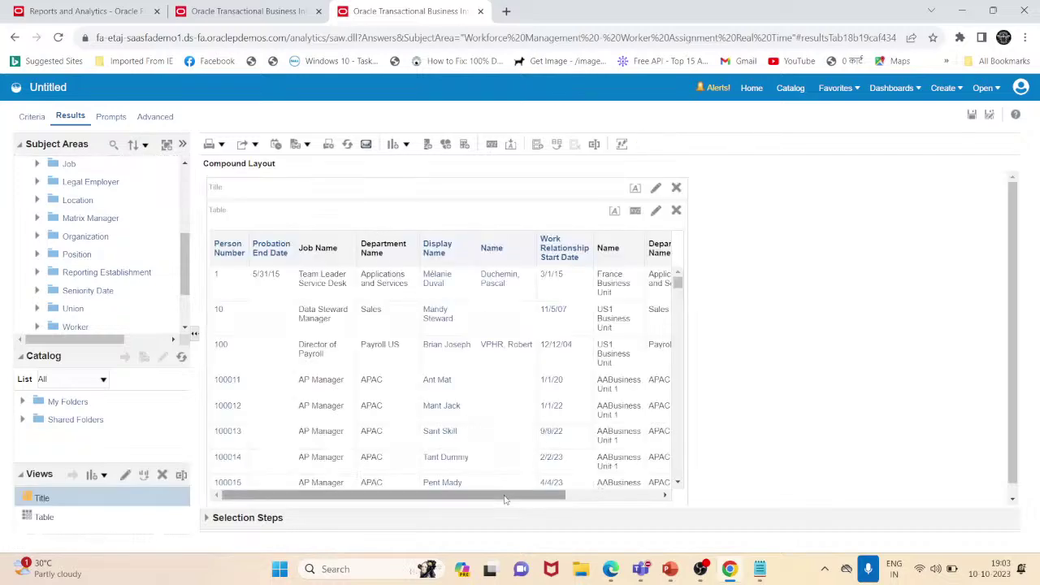
drag(493, 498, 439, 517)
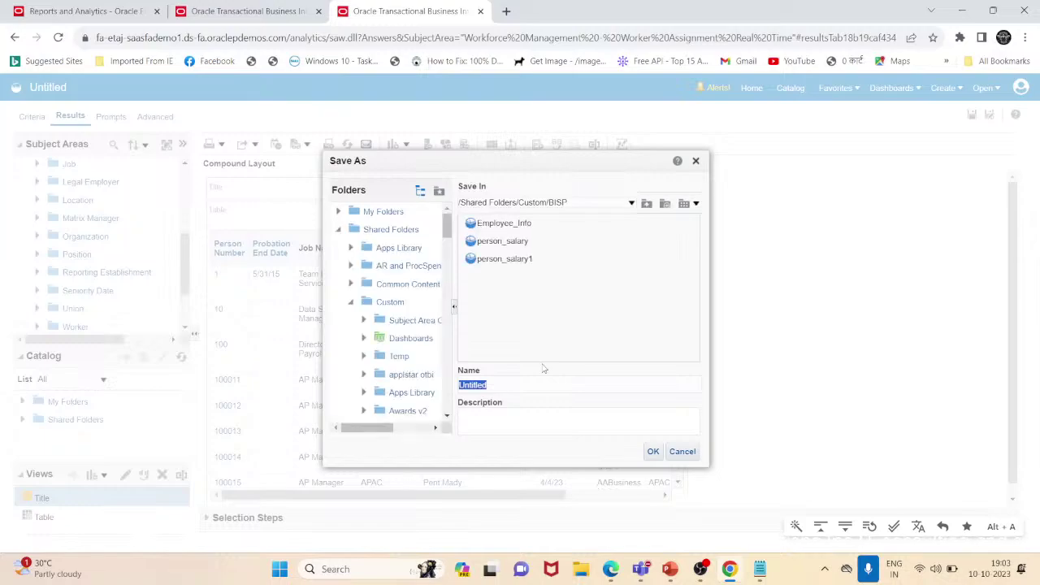
text(Pr)
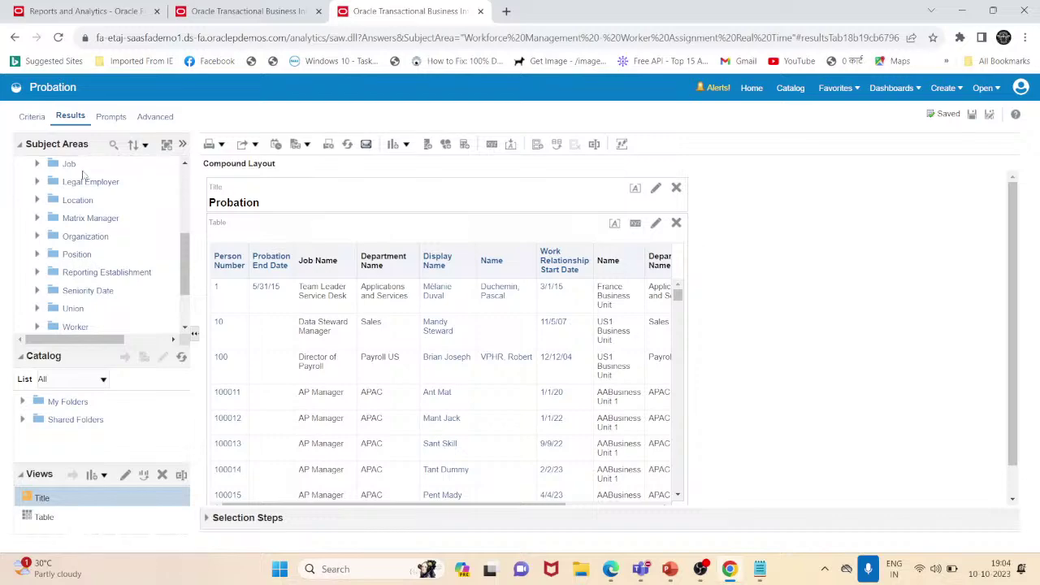
- Return to the analysis criteria and add the Worker folder's Probation End Date column between Probation Unit and Probation Period
click(31, 116)
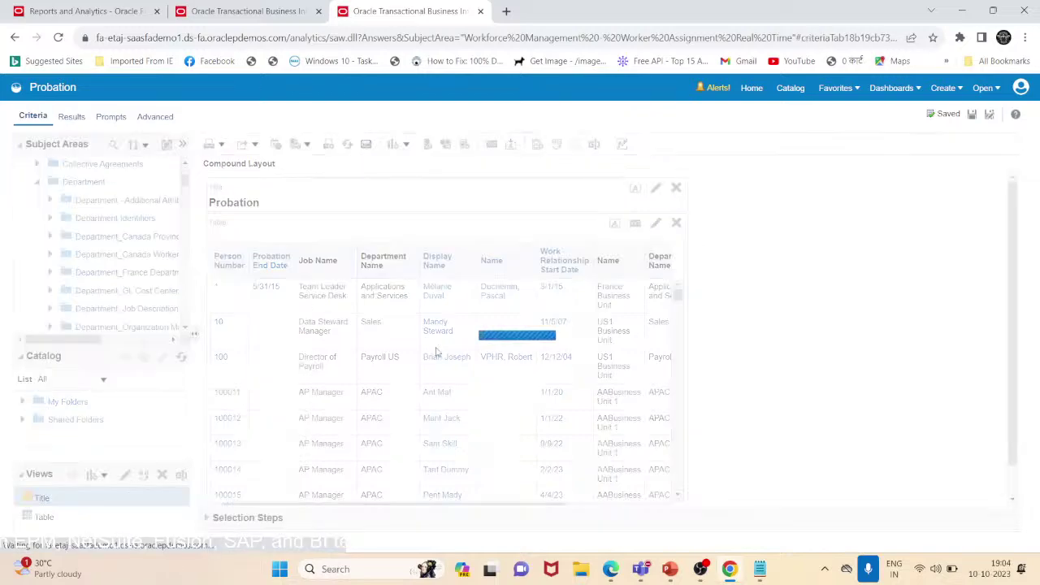
drag(552, 278, 861, 243)
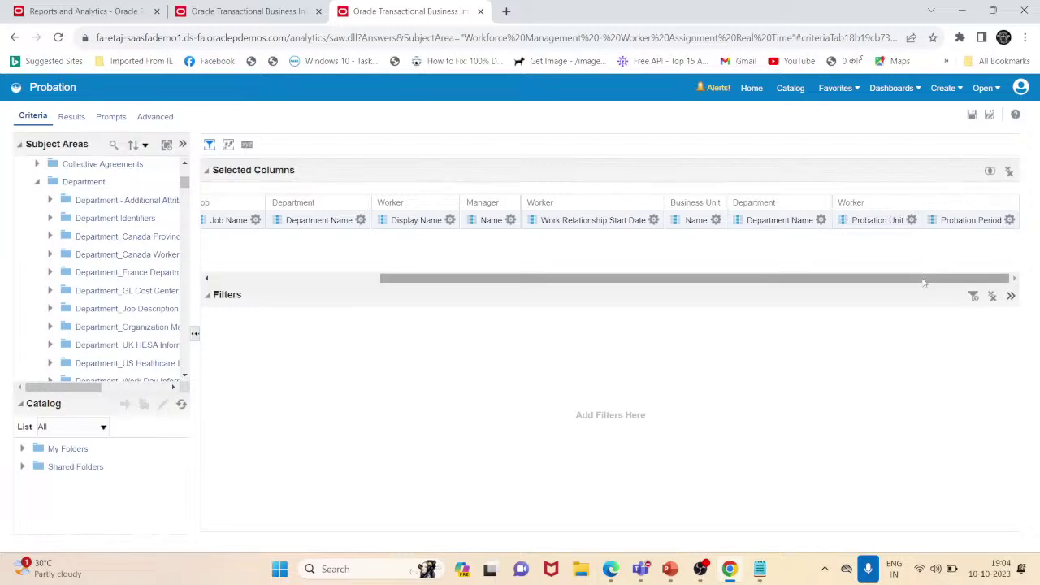
key(ctrl+a)
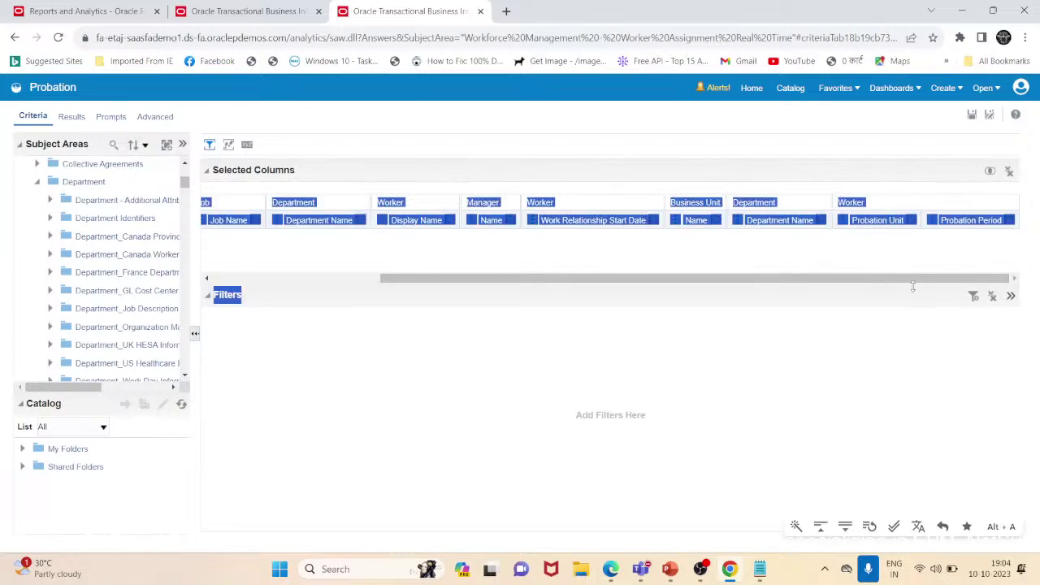
drag(184, 182, 189, 328)
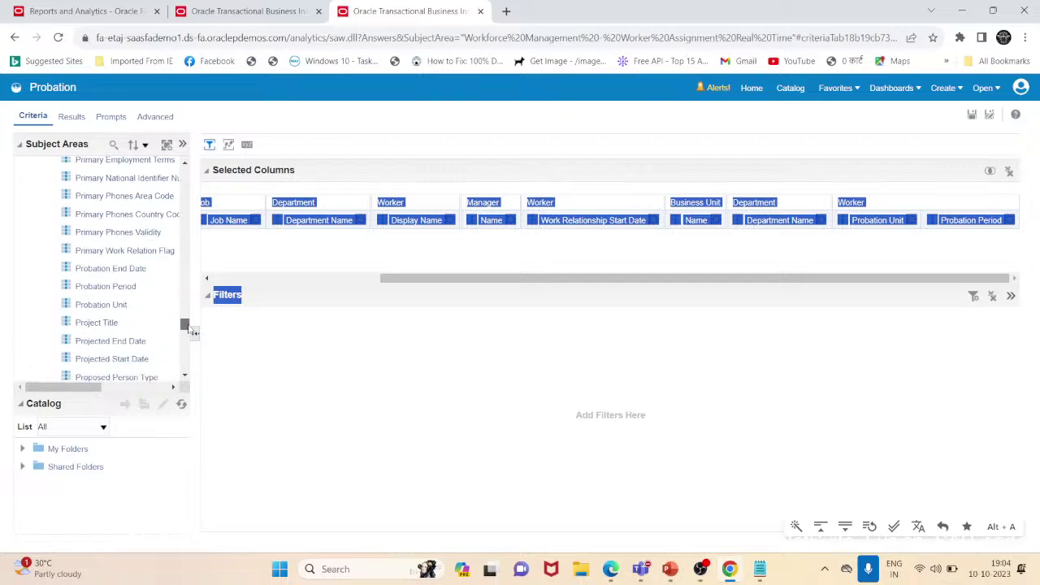
mouse_move(117, 275)
mouse_down()
mouse_move(487, 307)
mouse_move(943, 205)
mouse_move(808, 368)
mouse_move(874, 278)
mouse_move(885, 284)
mouse_move(968, 257)
mouse_up()
click(882, 251)
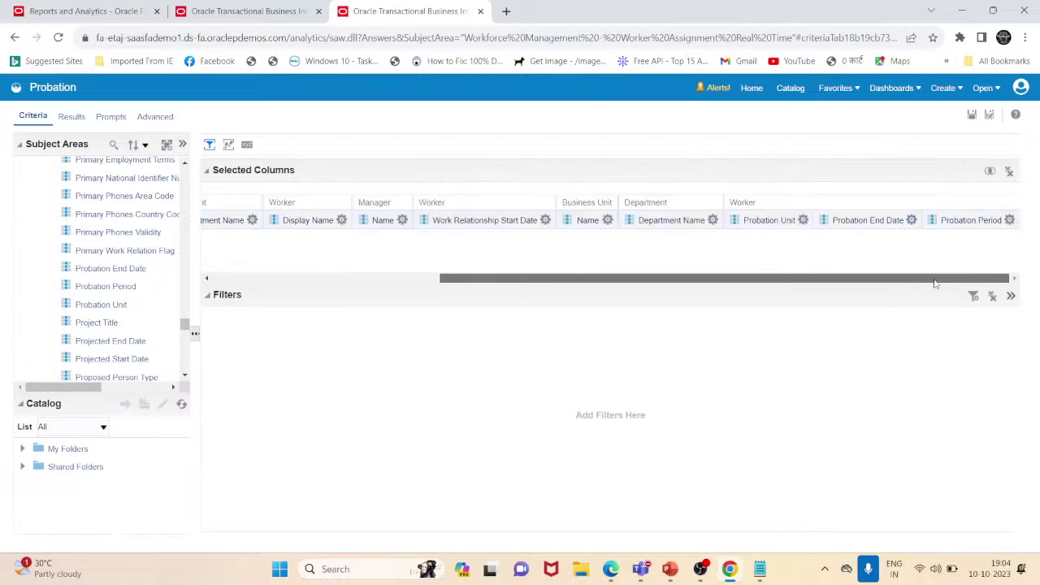
- Filter the Probation End Date column with the SQL condition "Worker"."Probation End Date" > CURRENT_DATE
click(911, 221)
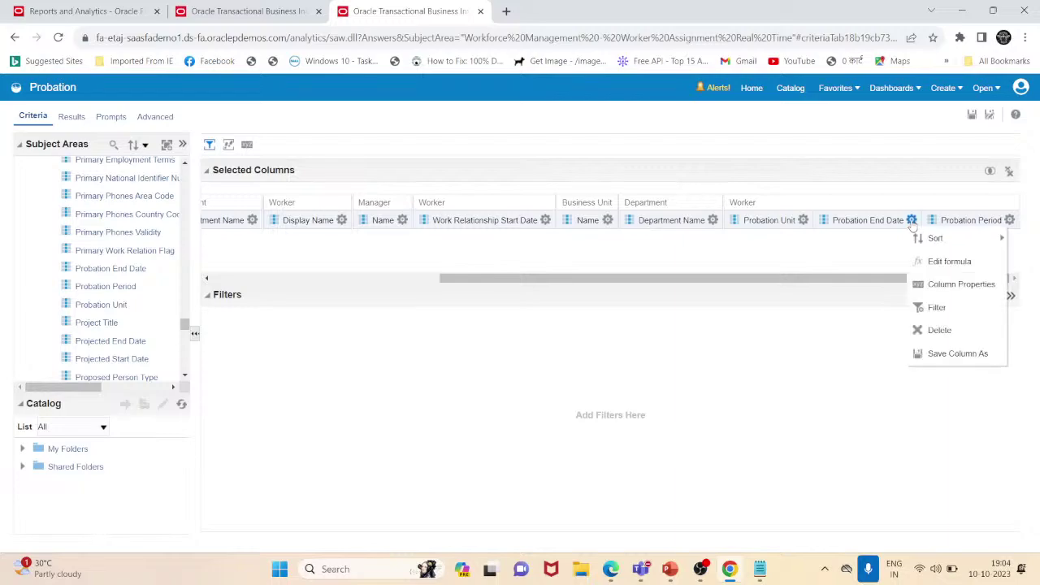
click(936, 308)
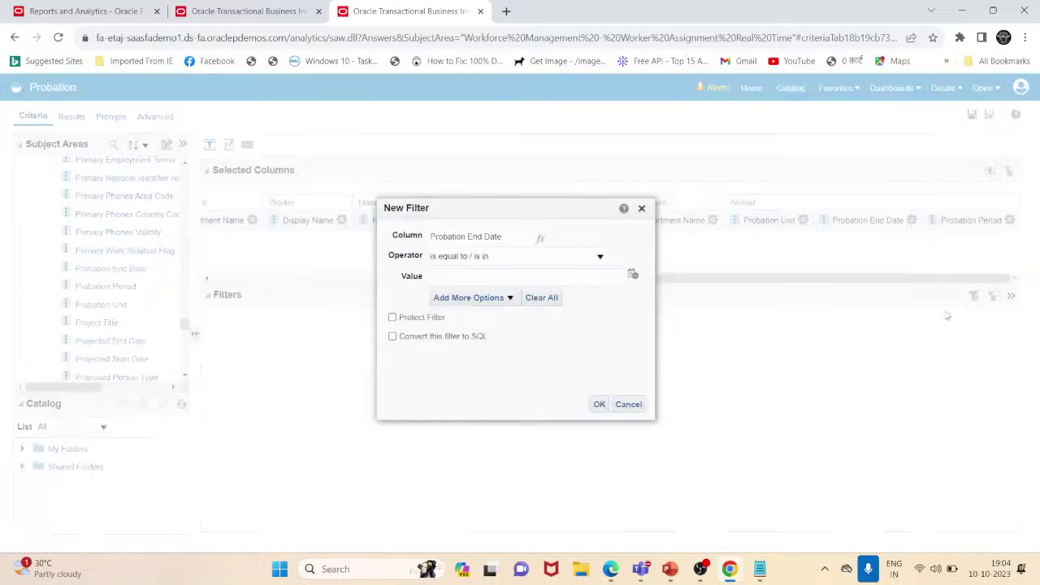
click(392, 336)
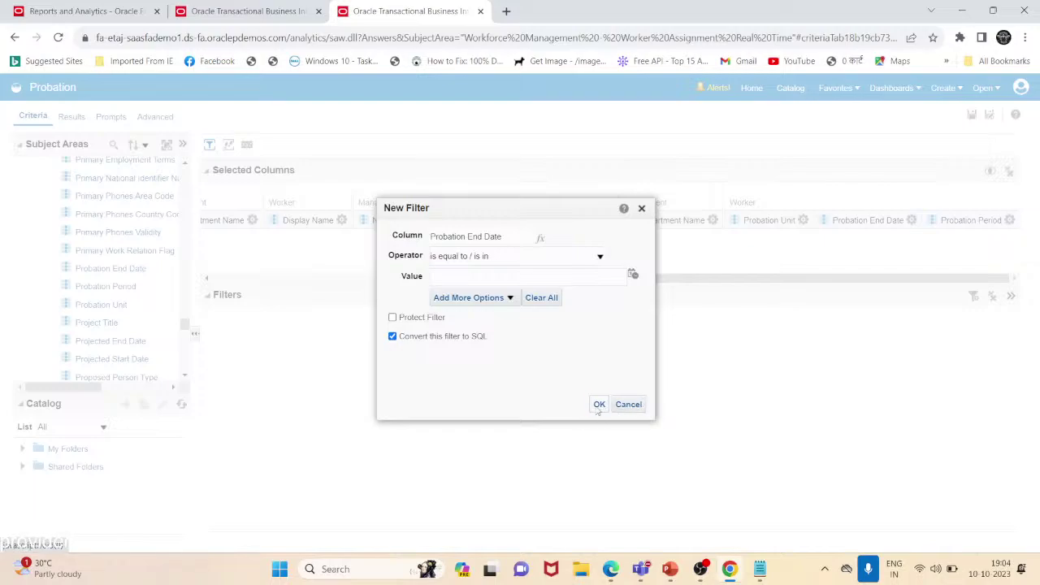
click(598, 405)
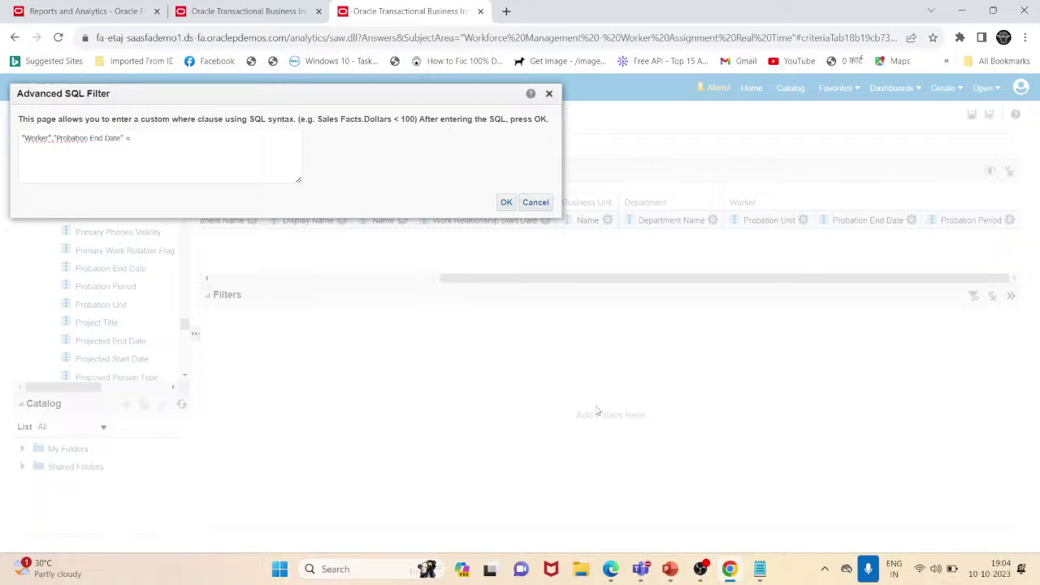
drag(265, 97, 564, 214)
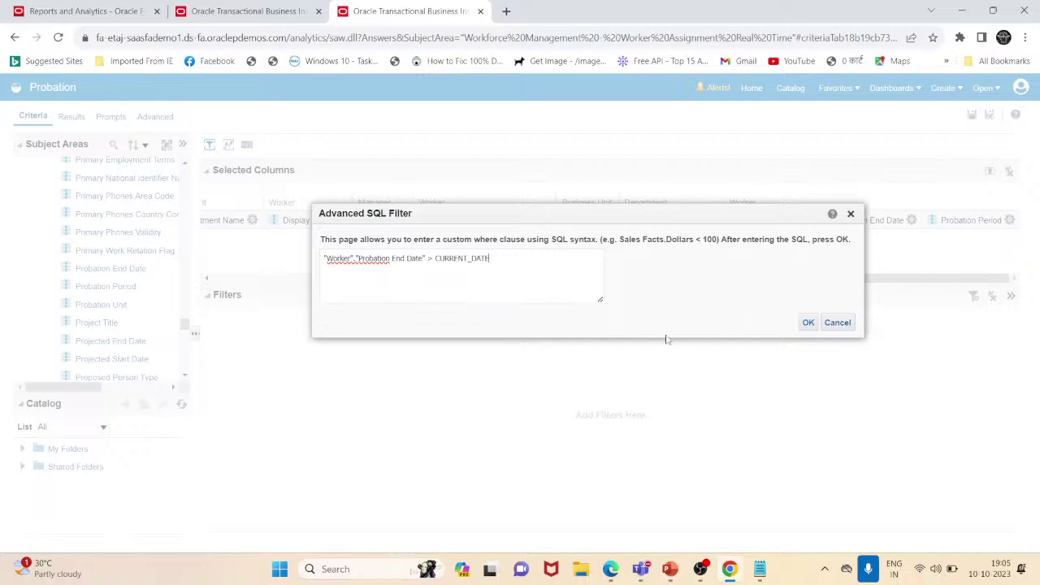
click(808, 323)
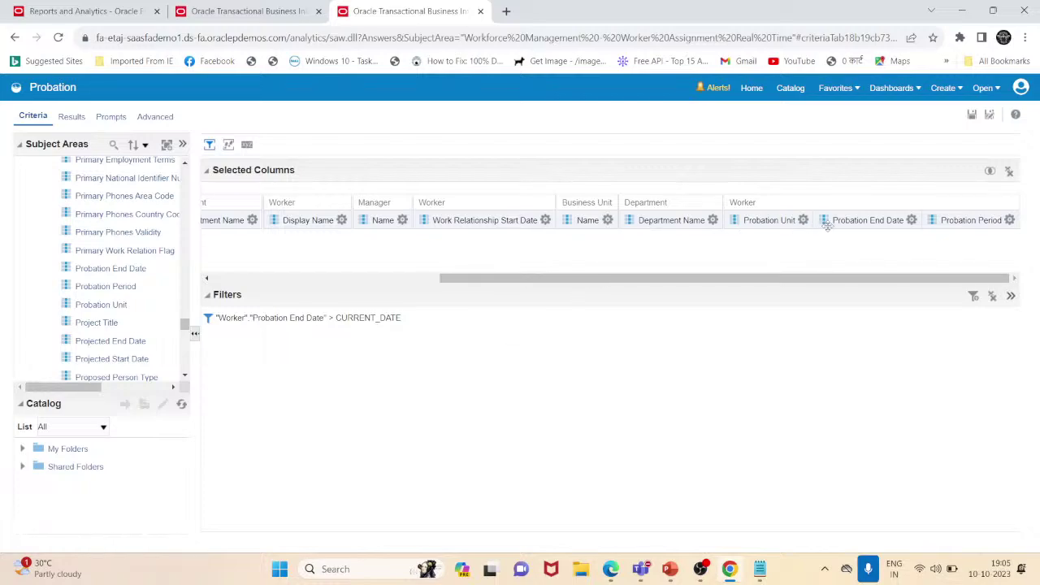
- Add a second SQL filter on Probation End Date with the condition "Worker"."Probation End Date" <= CURRENT_DATE + 30
click(910, 220)
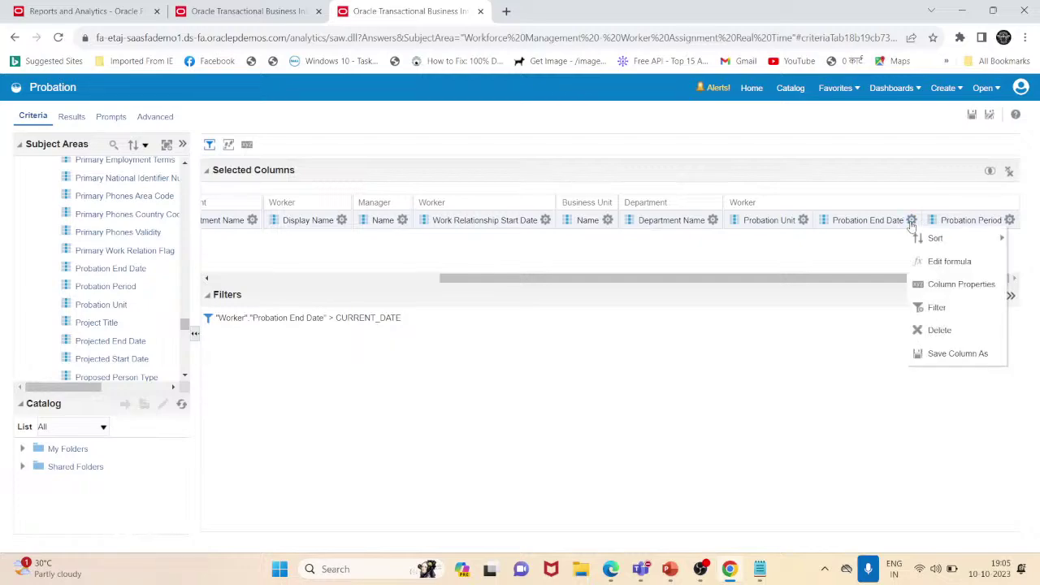
click(938, 312)
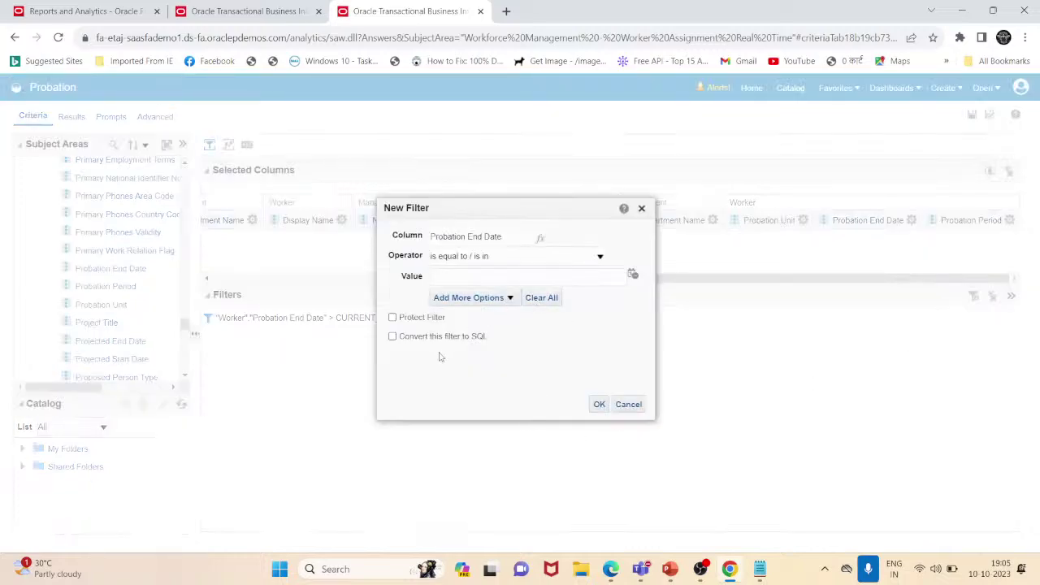
click(393, 337)
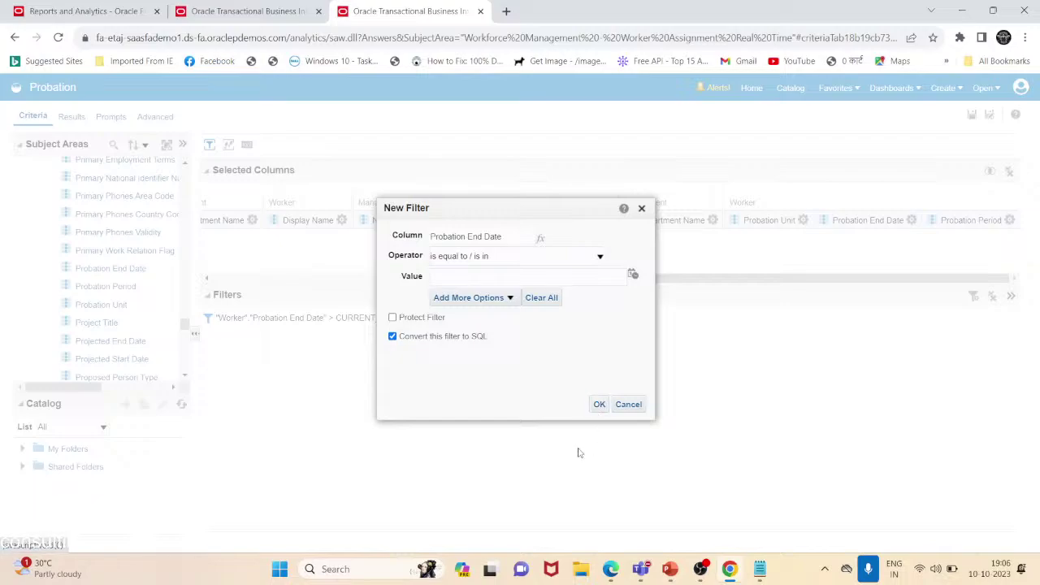
click(599, 404)
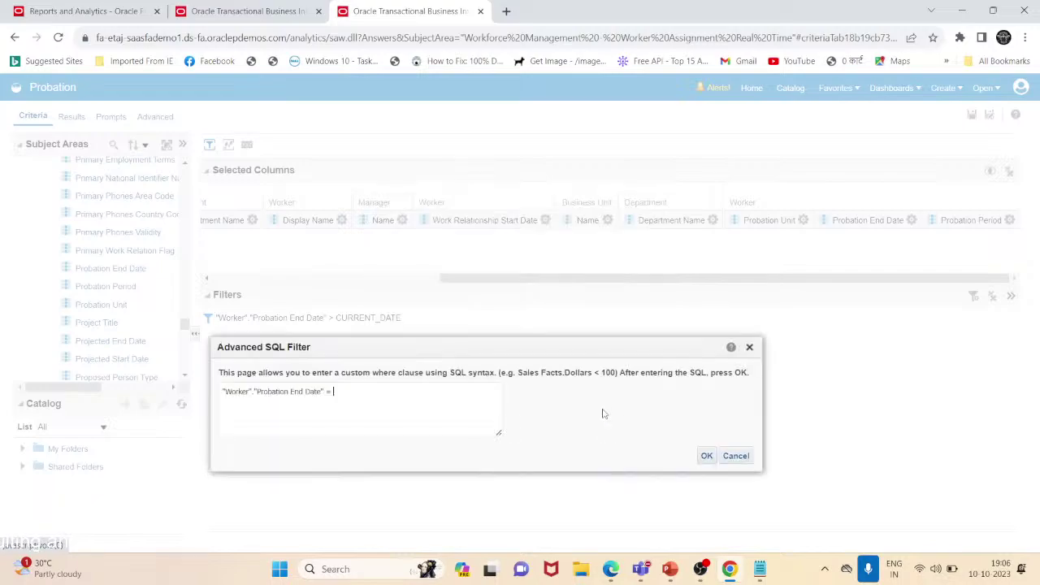
click(403, 414)
key(BackSpace)
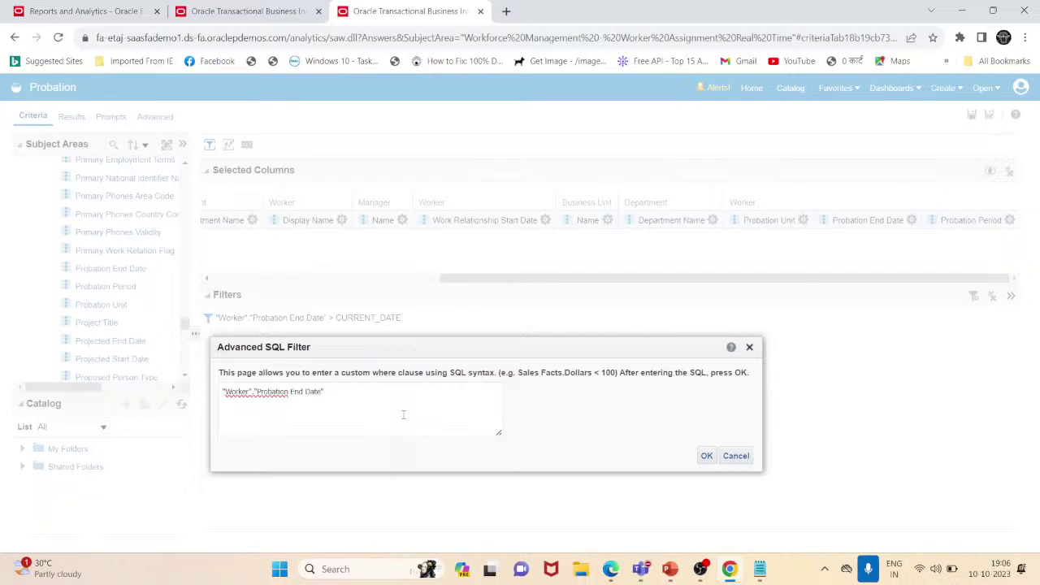
text(<=)
drag(413, 348, 428, 267)
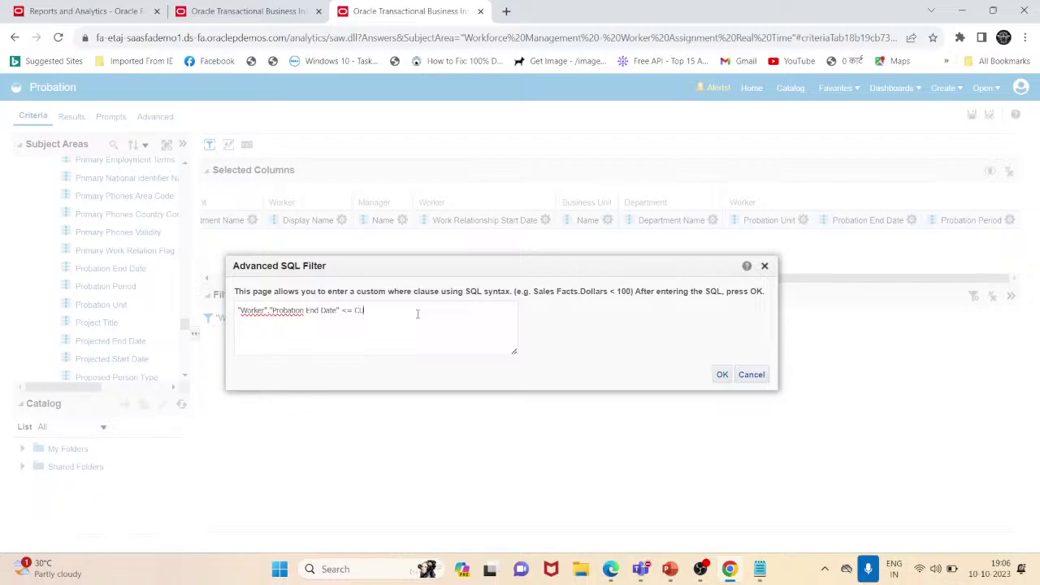
text(RRENT_DATE + 30)
drag(403, 265, 432, 265)
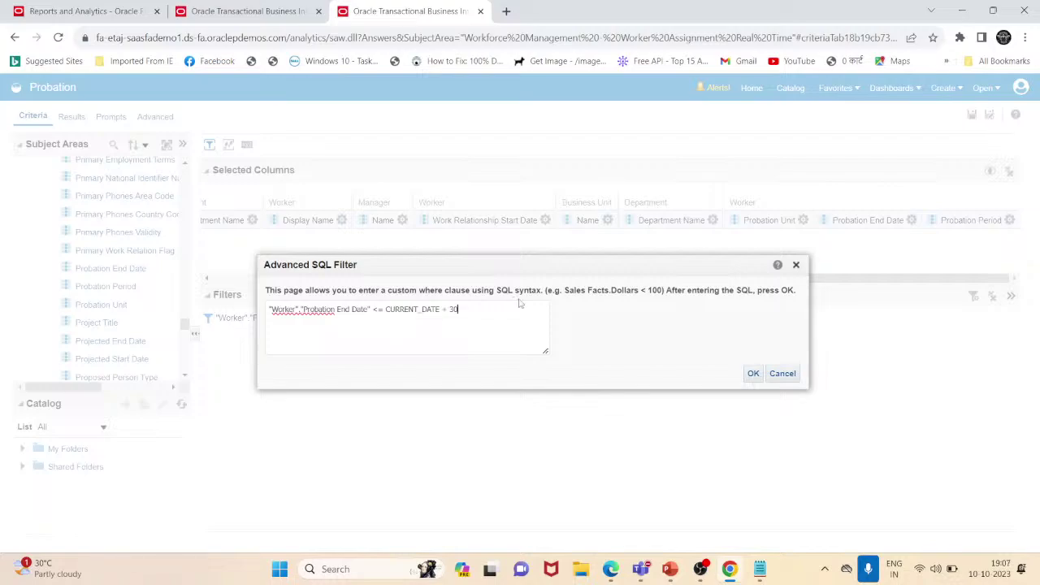
click(753, 374)
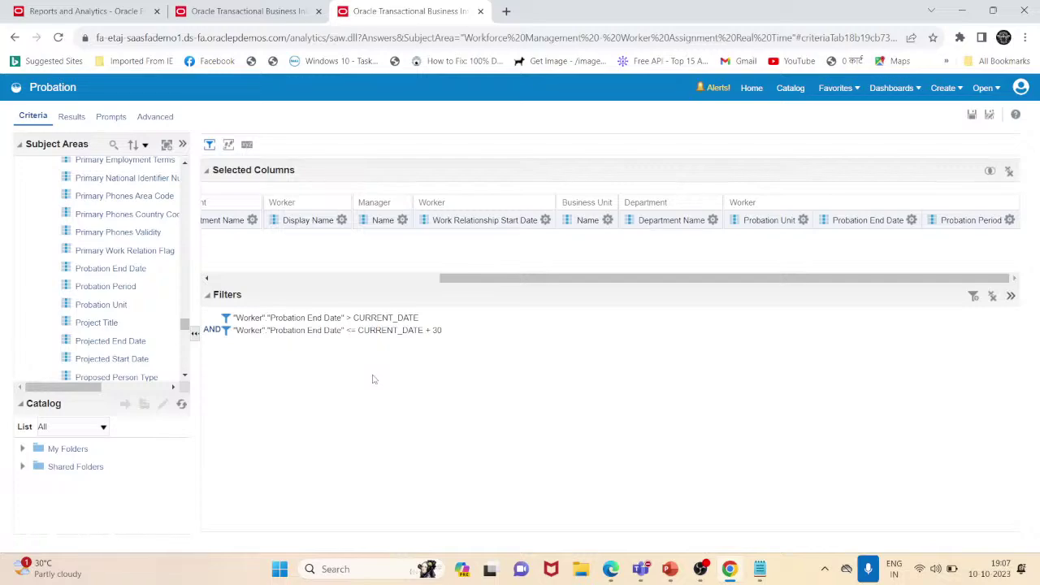
- Display the results of the filtered Probation analysis and read the outcome
click(71, 117)
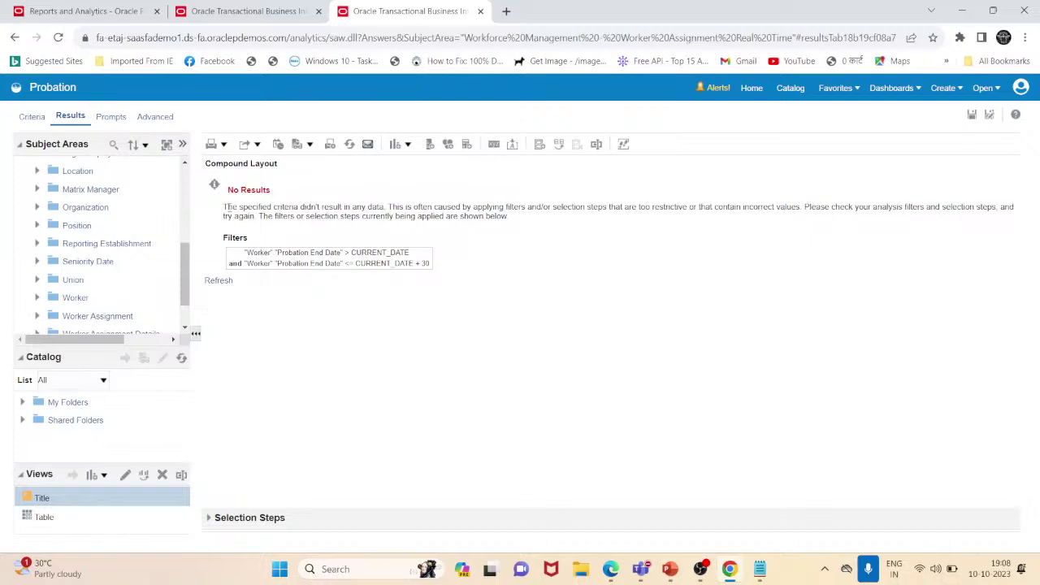
drag(231, 190, 385, 208)
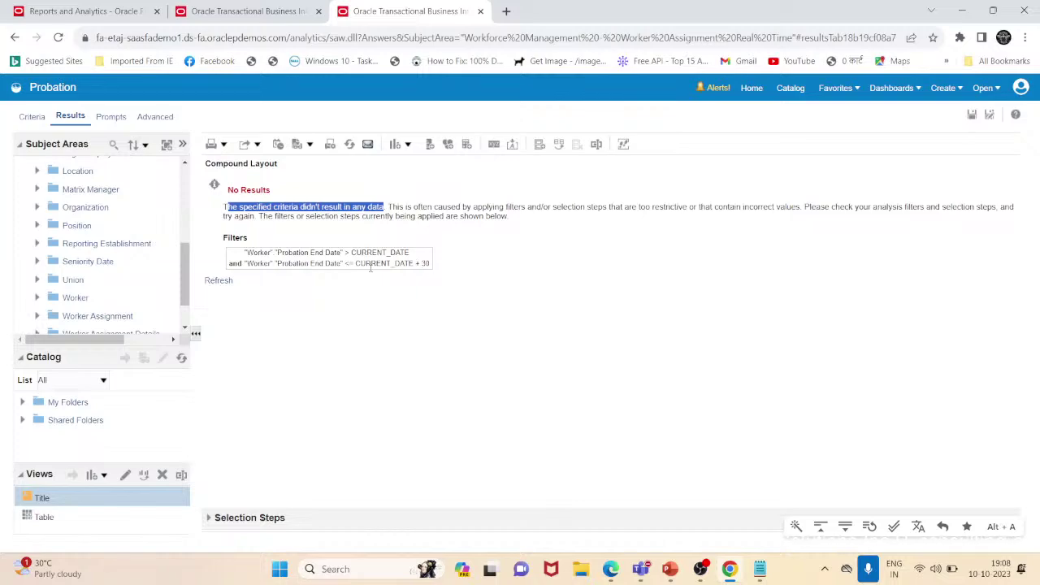
- Change the second Probation End Date SQL filter to <= CURRENT_DATE + 60 and display the analysis results
click(33, 116)
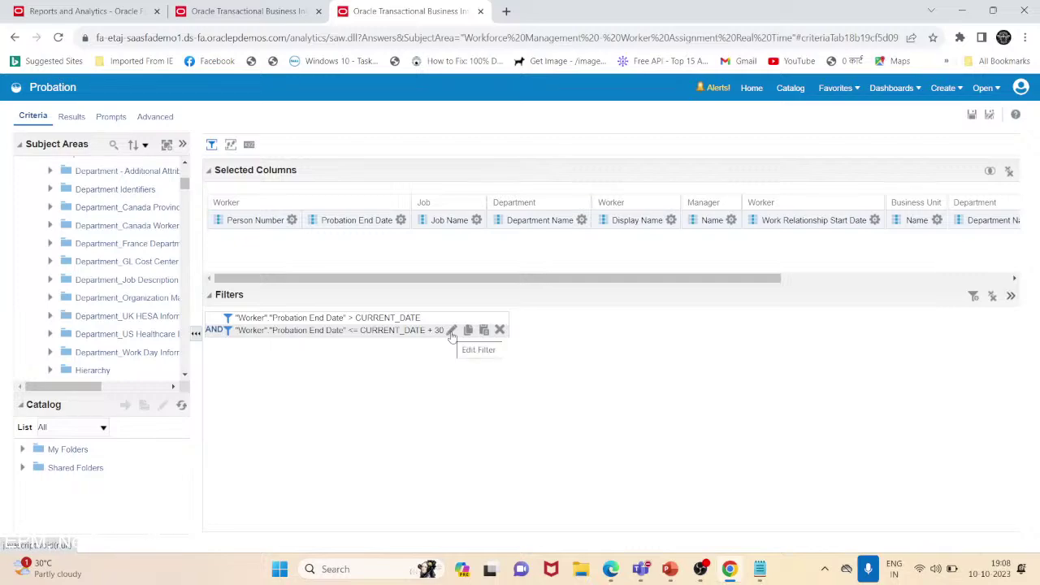
click(452, 331)
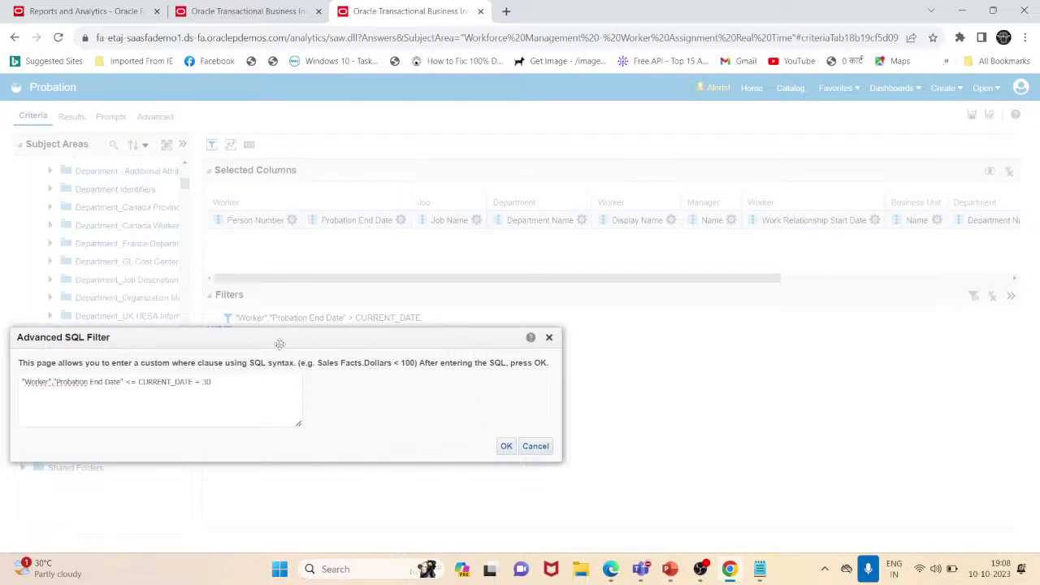
drag(279, 344, 578, 249)
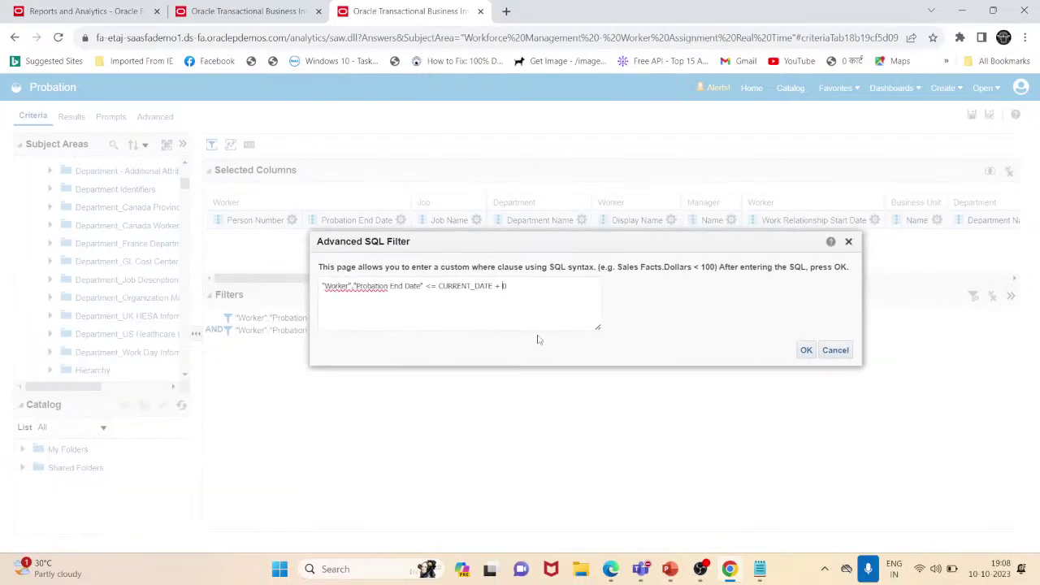
click(809, 351)
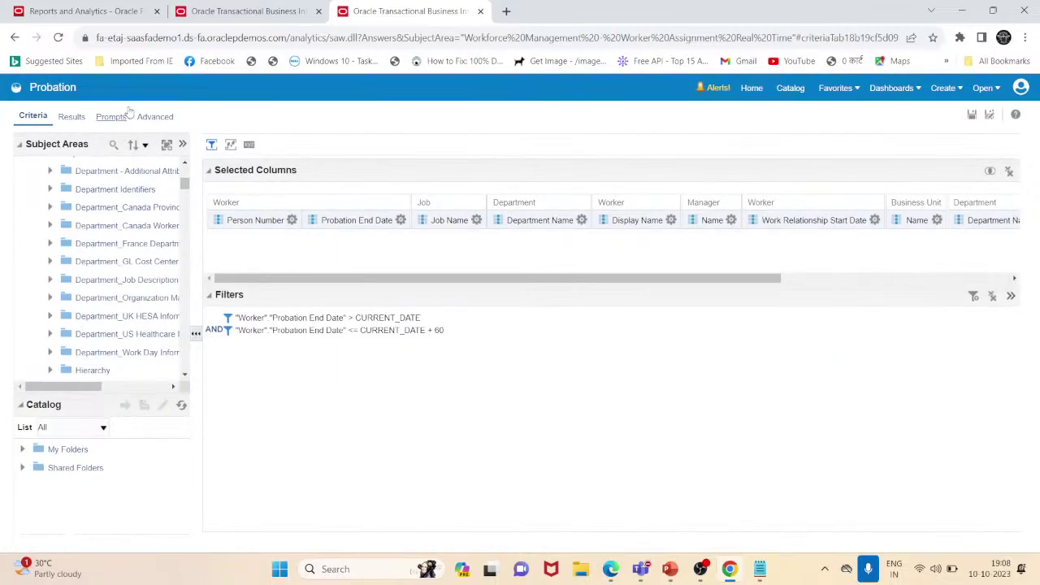
click(78, 125)
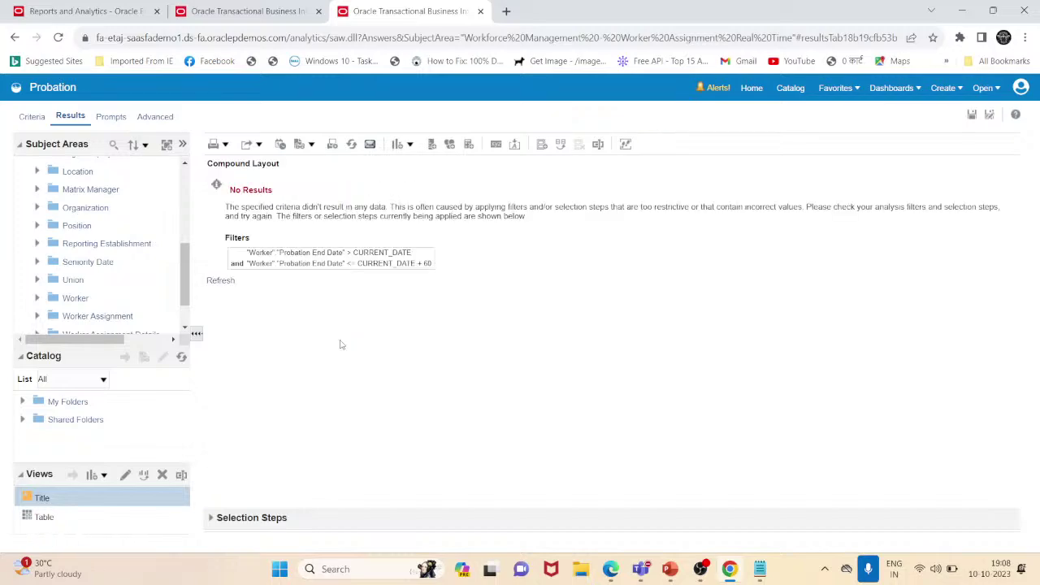
- Change the second Probation End Date SQL filter to <= CURRENT_DATE + 120 and review all columns of the results table
click(33, 117)
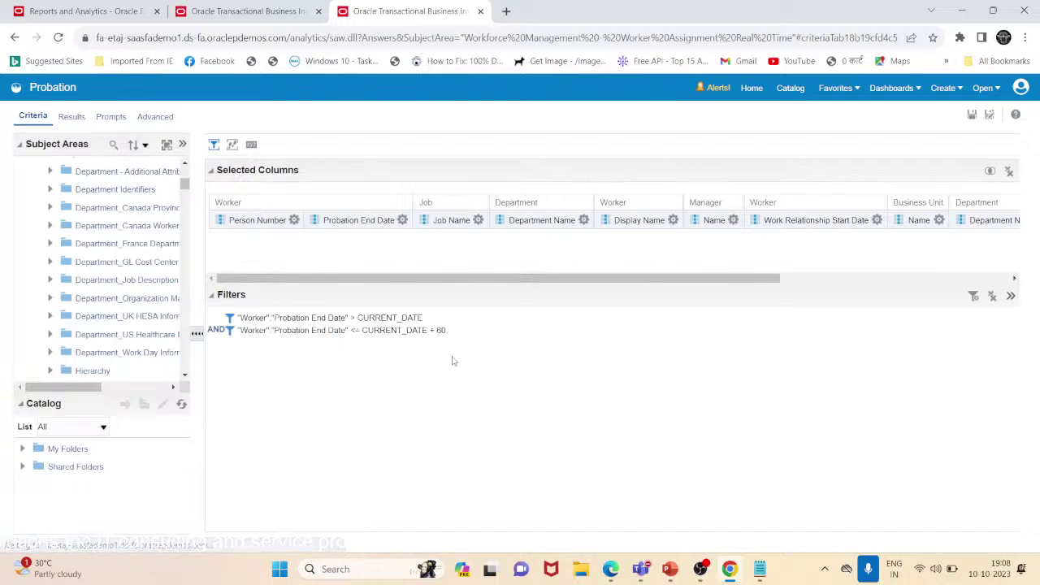
click(454, 331)
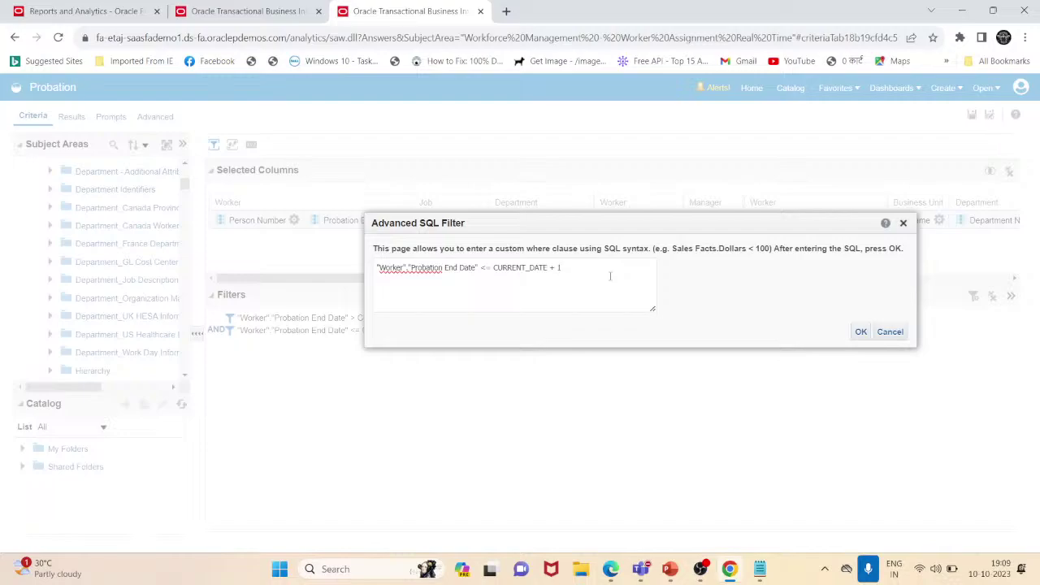
click(860, 331)
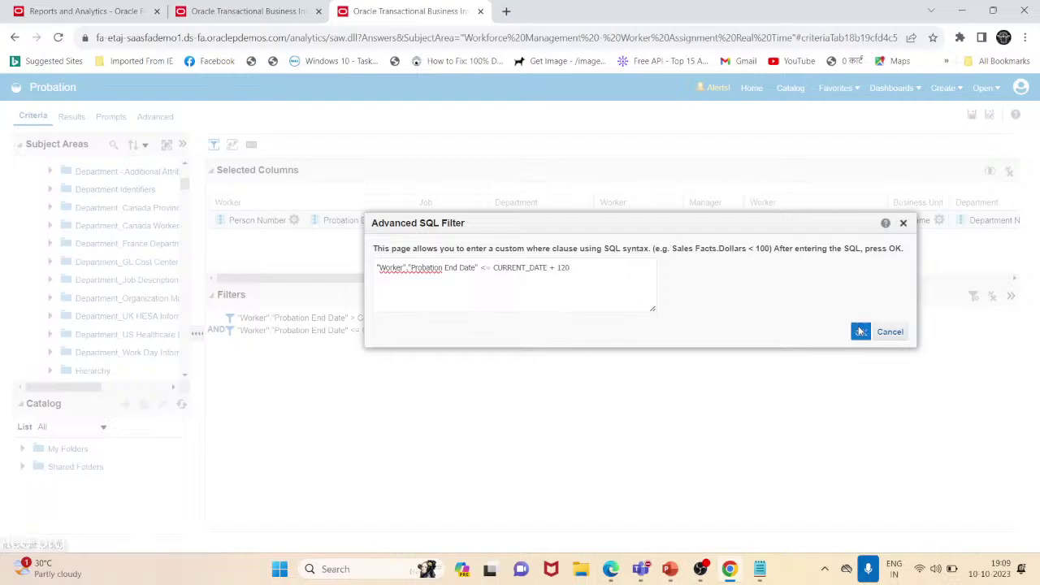
click(72, 117)
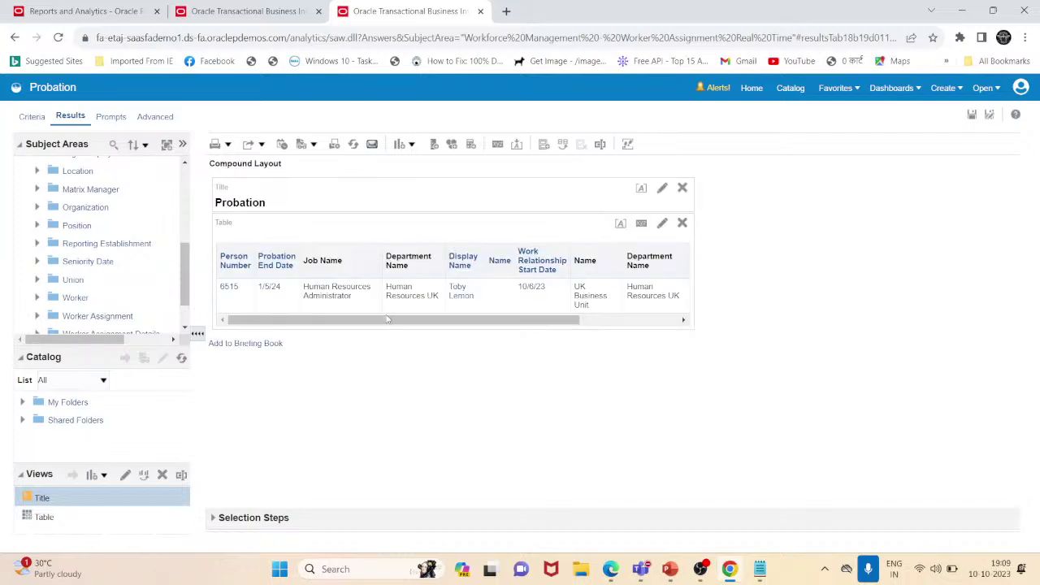
drag(387, 319, 363, 355)
drag(421, 326, 549, 319)
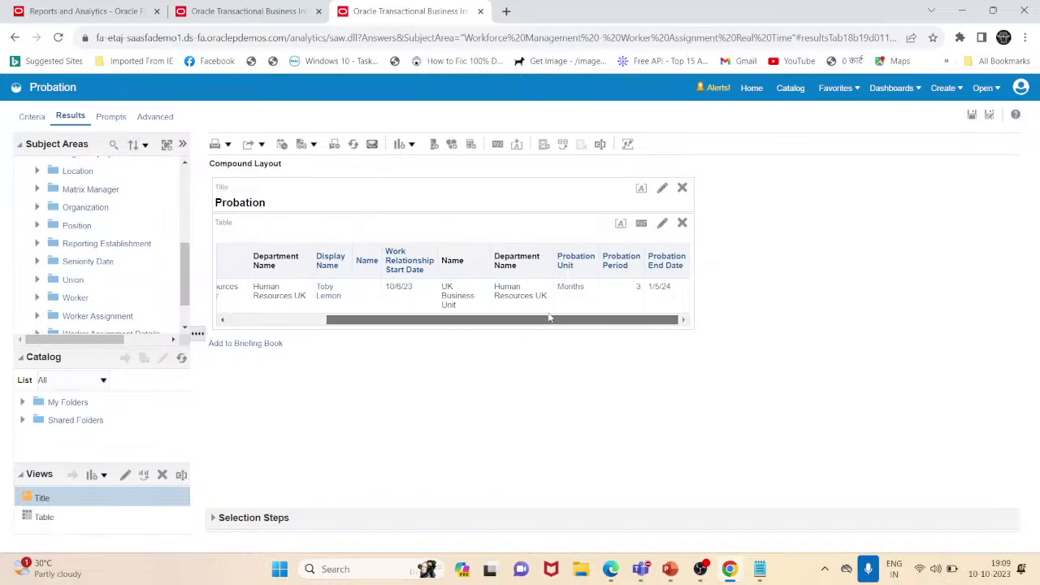
- Drill down on the Probation End Date value in the results row and check the resulting columns and criteria filters
click(665, 291)
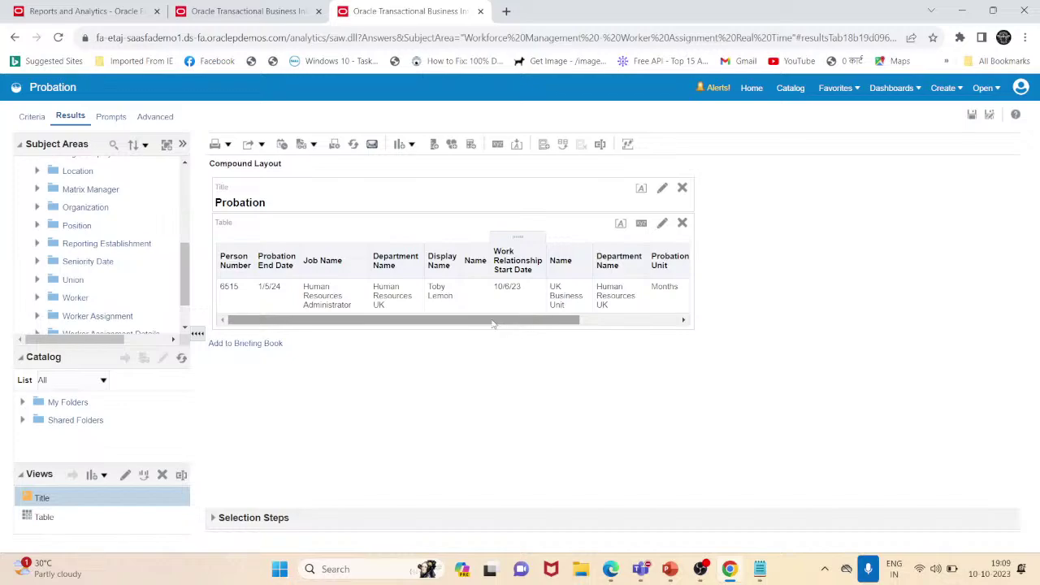
drag(493, 324, 621, 329)
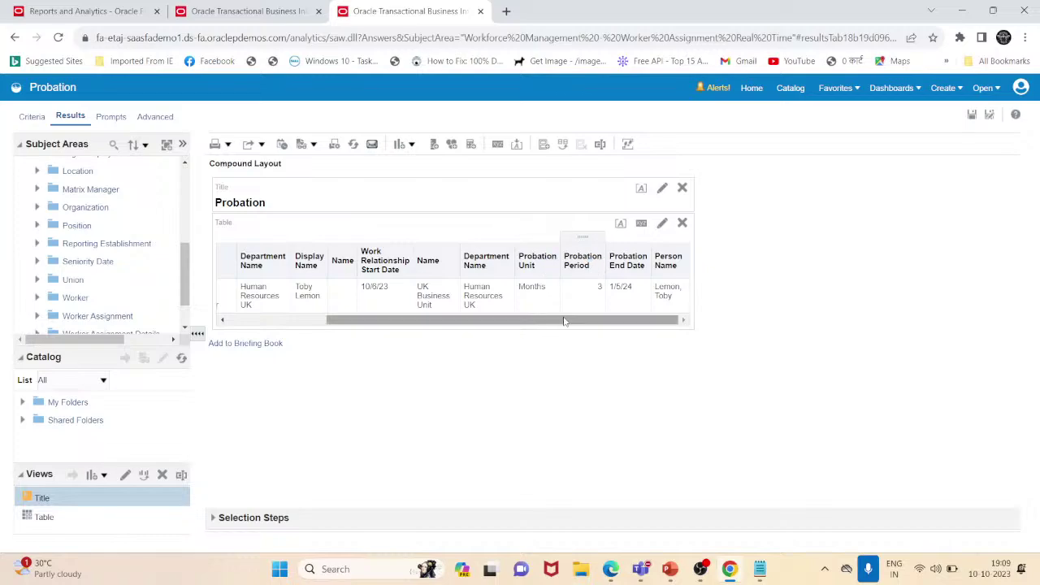
drag(588, 320, 445, 321)
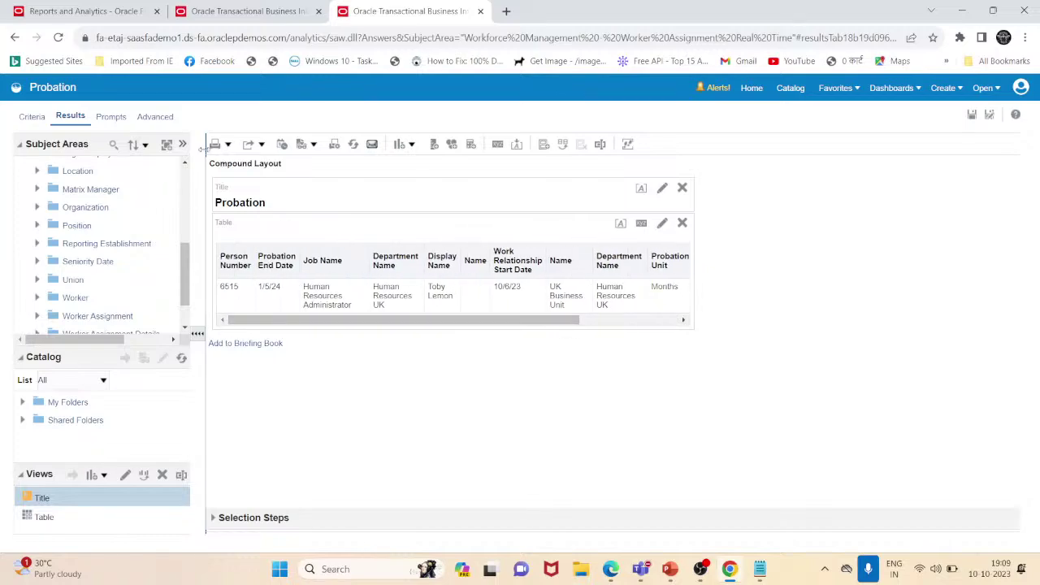
click(33, 117)
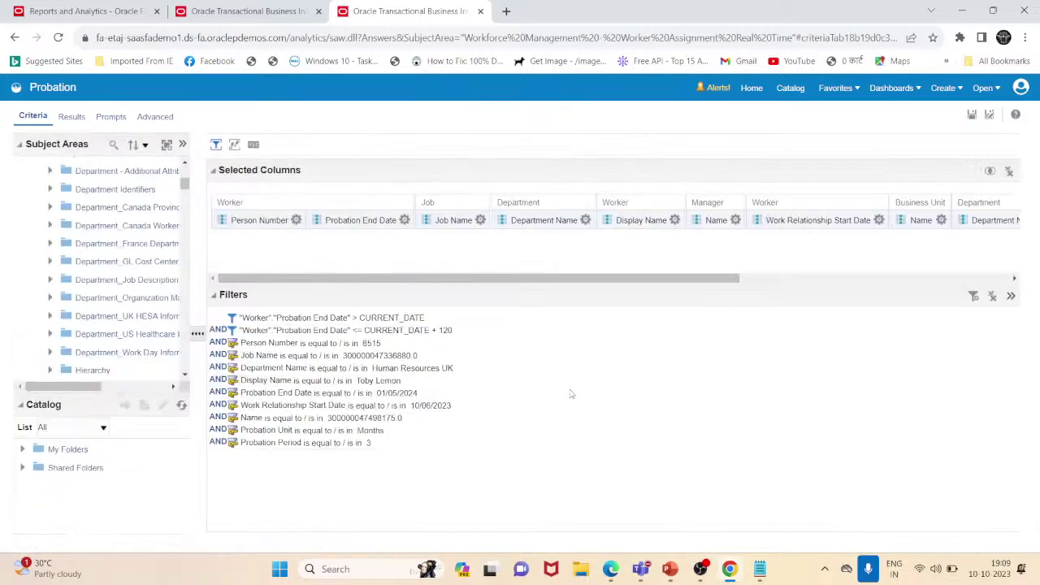
mouse_move(423, 355)
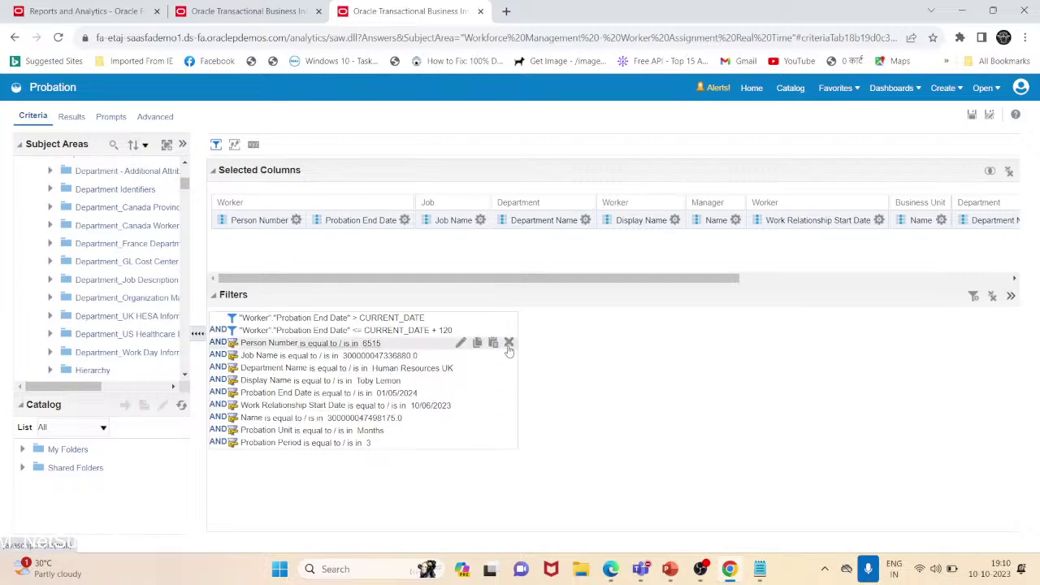
click(71, 116)
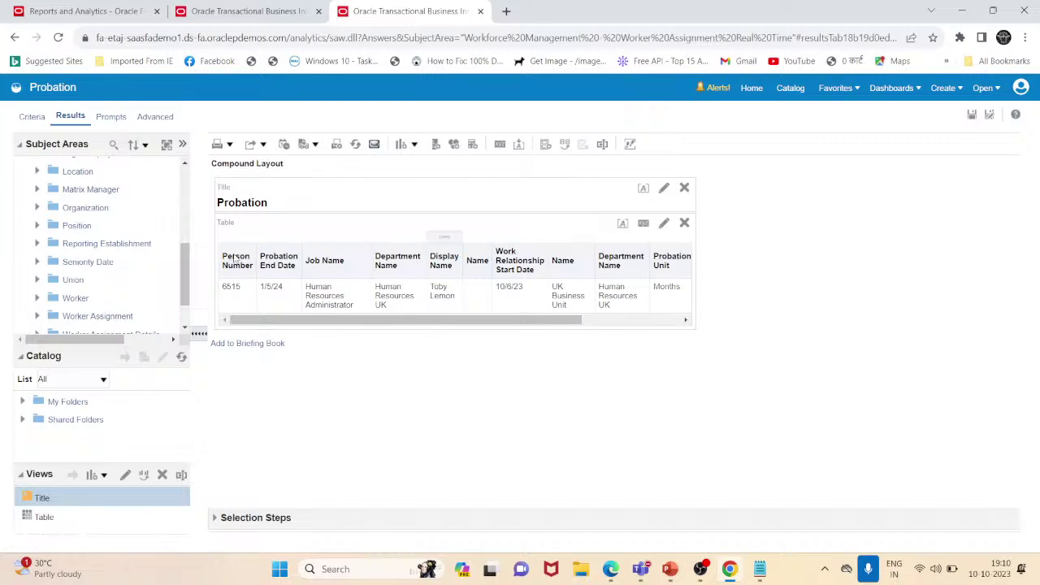
- Delete all the equality filters, from Person Number through Probation Period, leaving only the two SQL conditions on Probation End Date
click(31, 115)
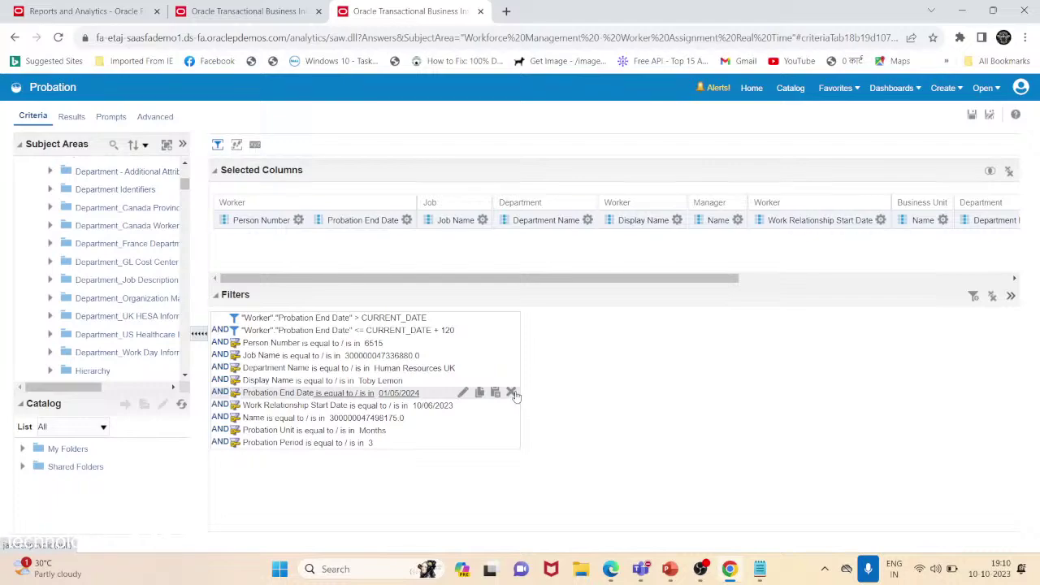
click(511, 392)
click(510, 380)
click(510, 381)
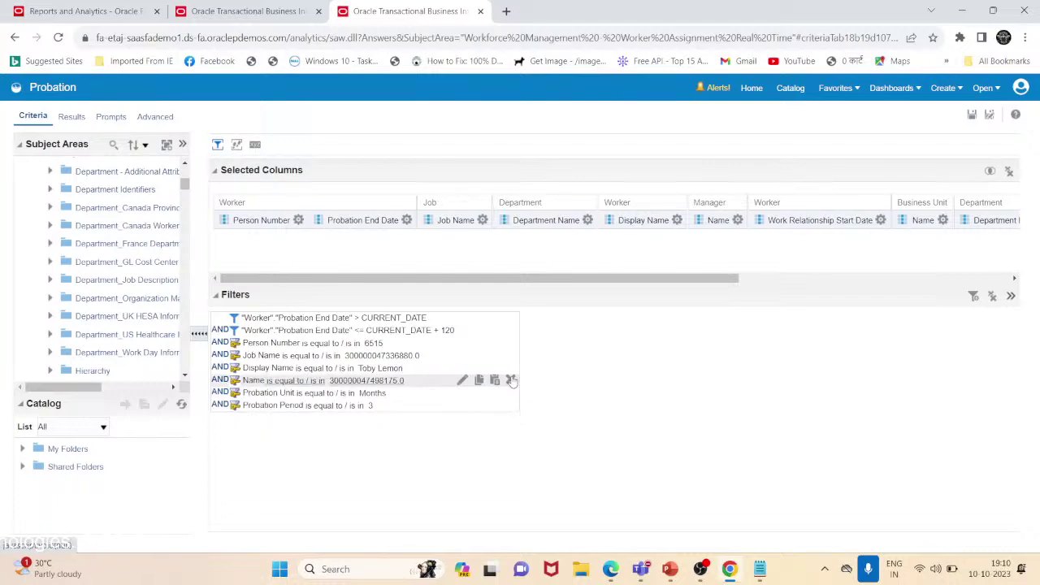
click(510, 380)
click(510, 368)
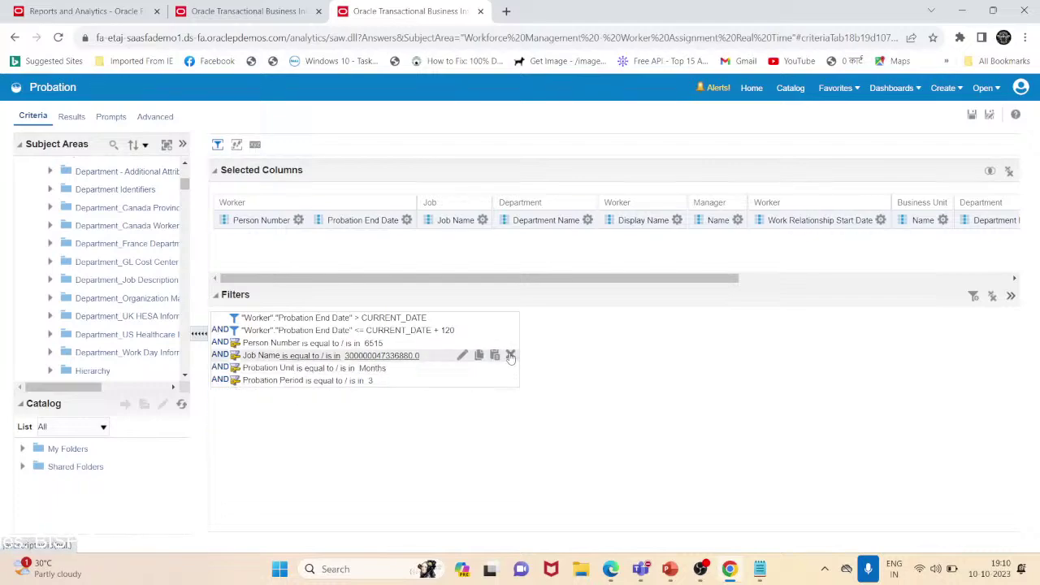
click(510, 356)
click(511, 343)
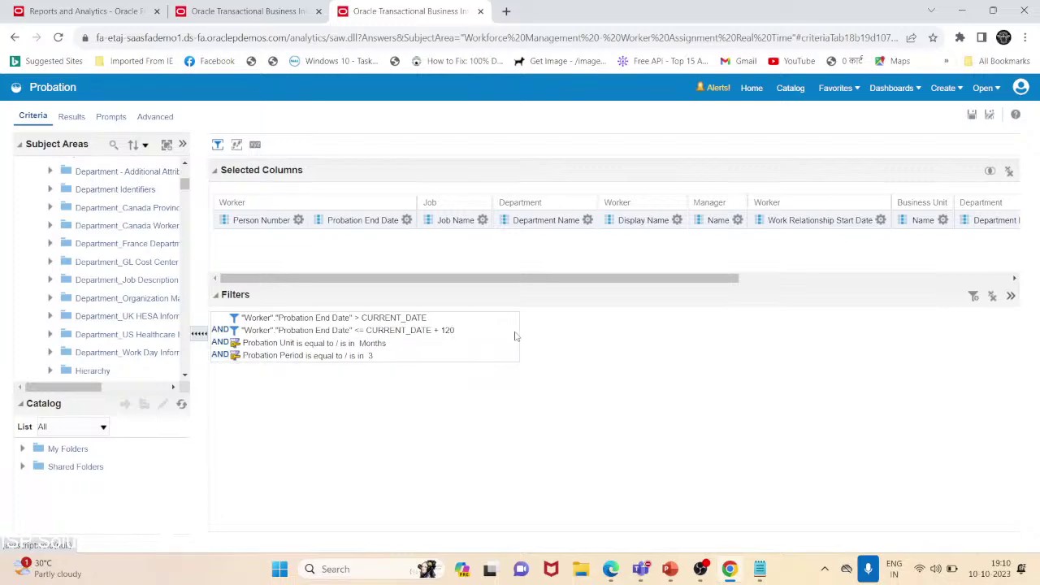
click(510, 343)
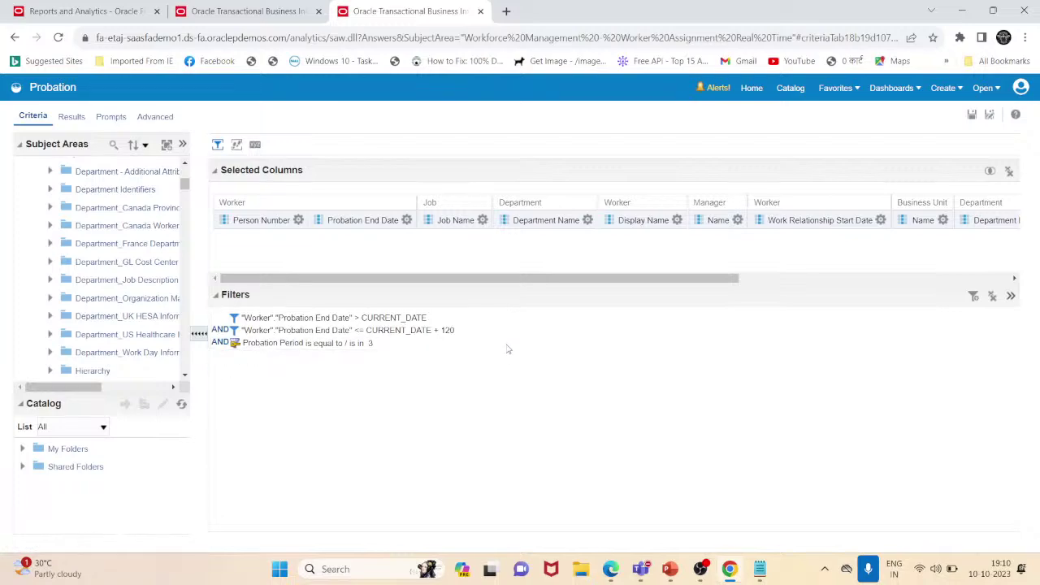
click(510, 342)
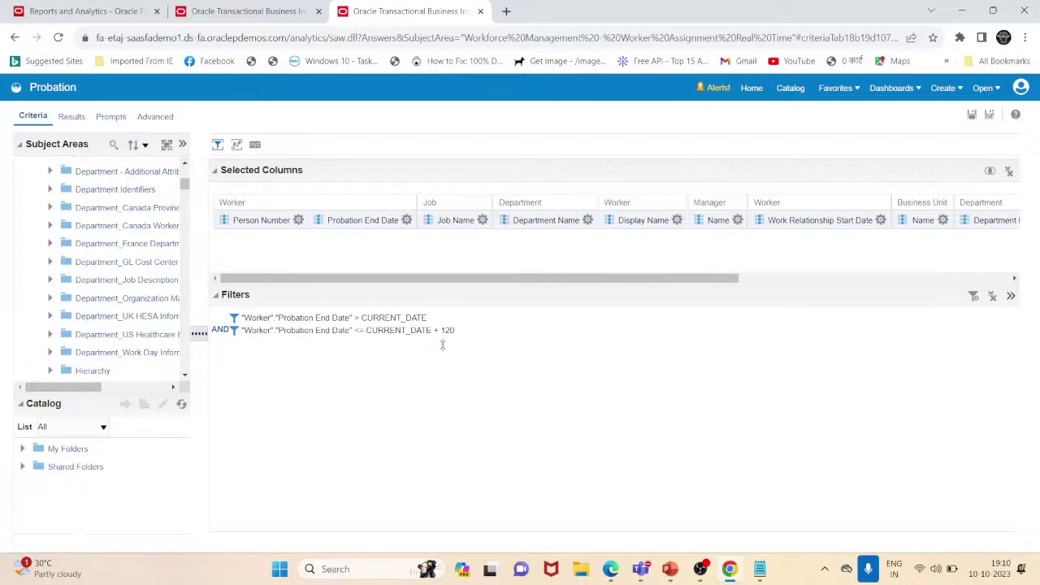
- Change the second Probation End Date SQL filter to <= CURRENT_DATE + 365 and display the results table
click(458, 331)
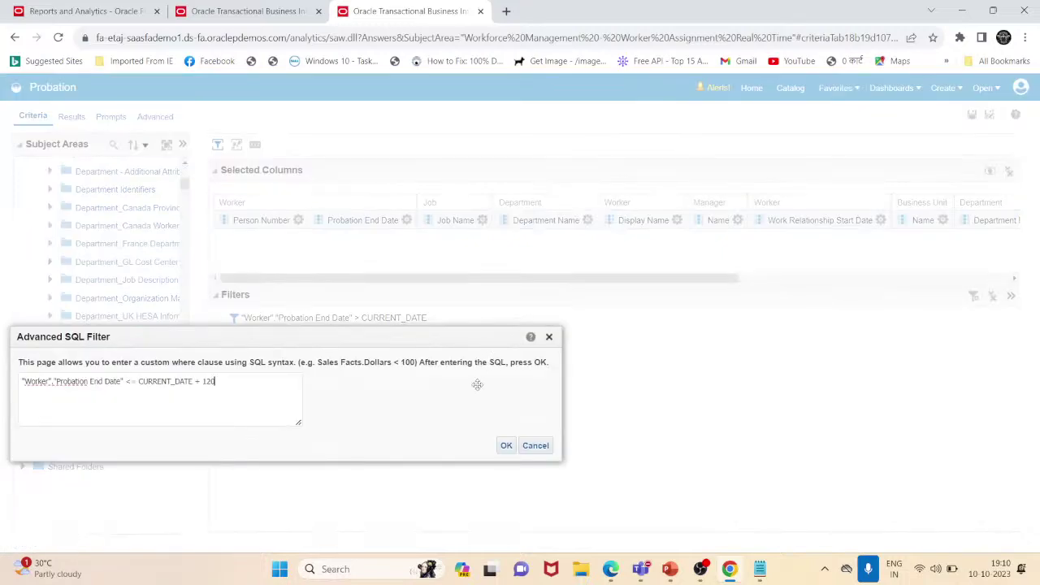
drag(284, 340, 508, 247)
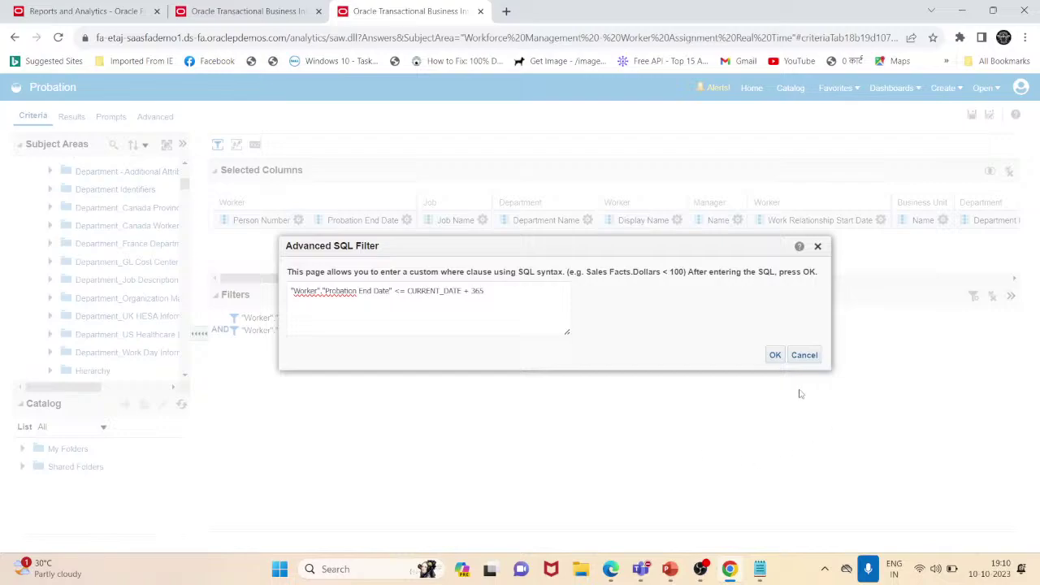
click(774, 356)
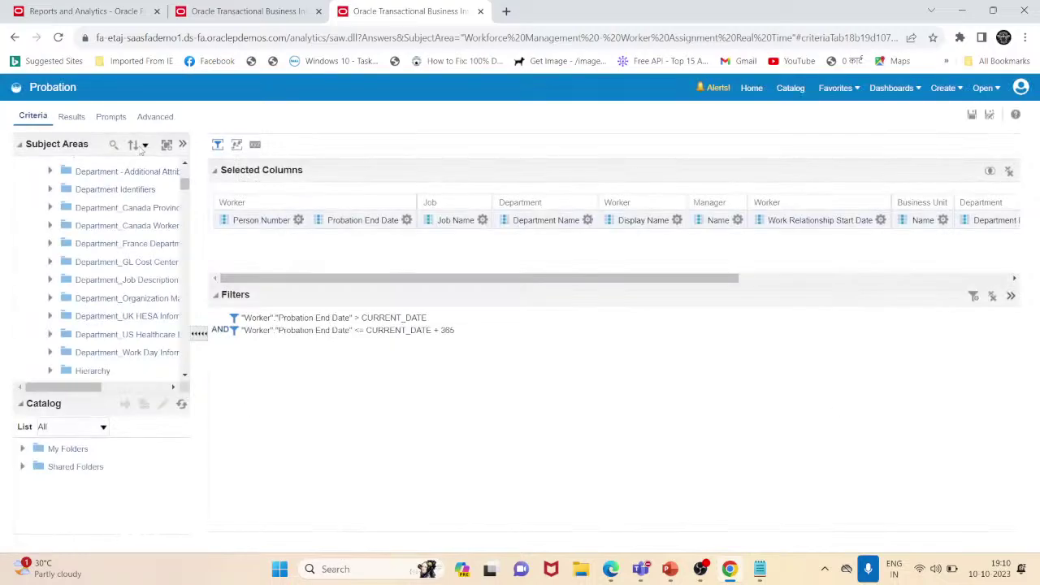
click(81, 116)
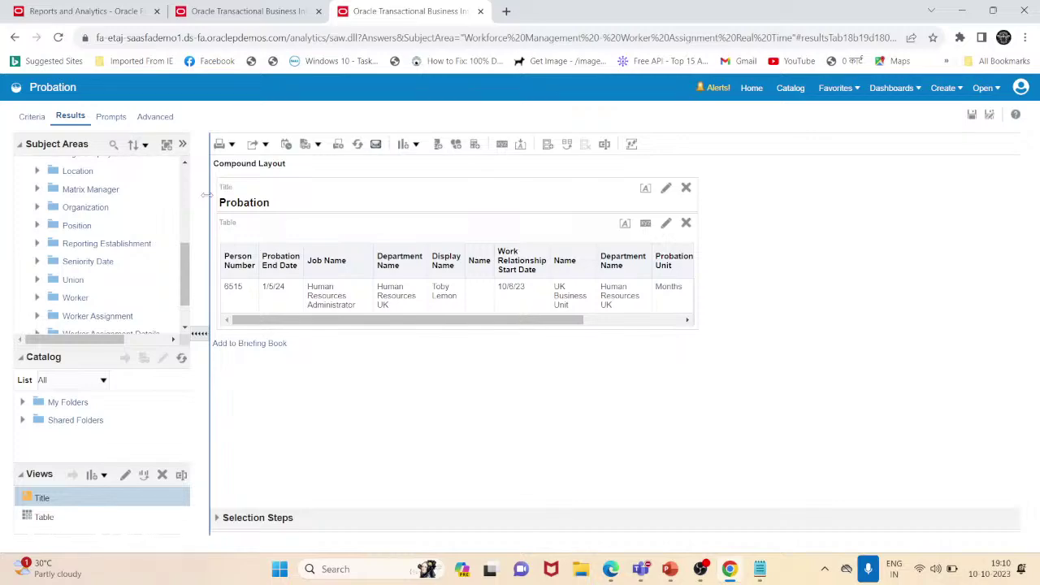
mouse_move(347, 323)
mouse_down()
mouse_move(461, 323)
mouse_move(349, 323)
mouse_up()
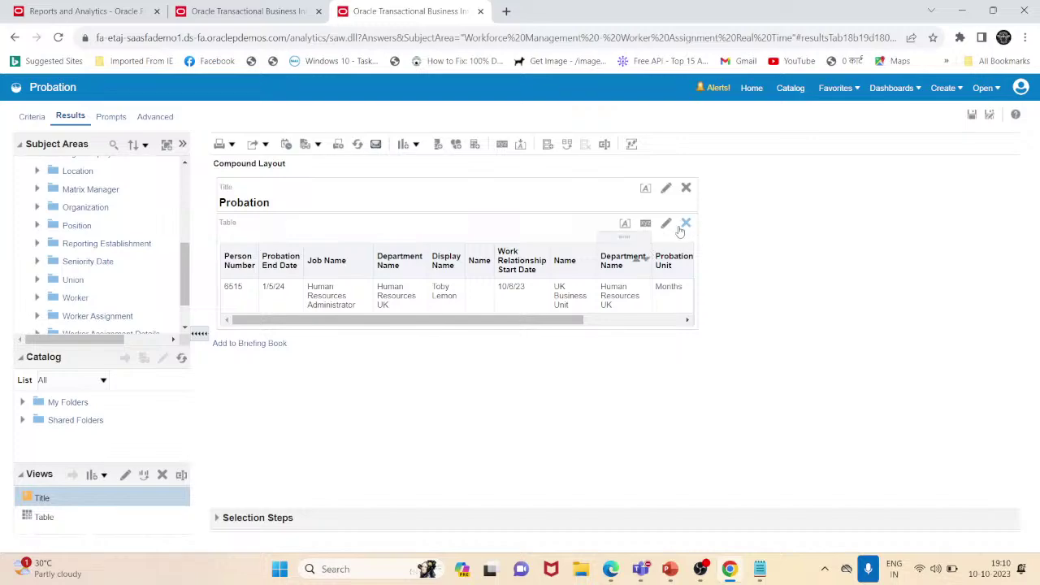
- Return to the criteria and delete both SQL filters on Probation End Date
click(32, 116)
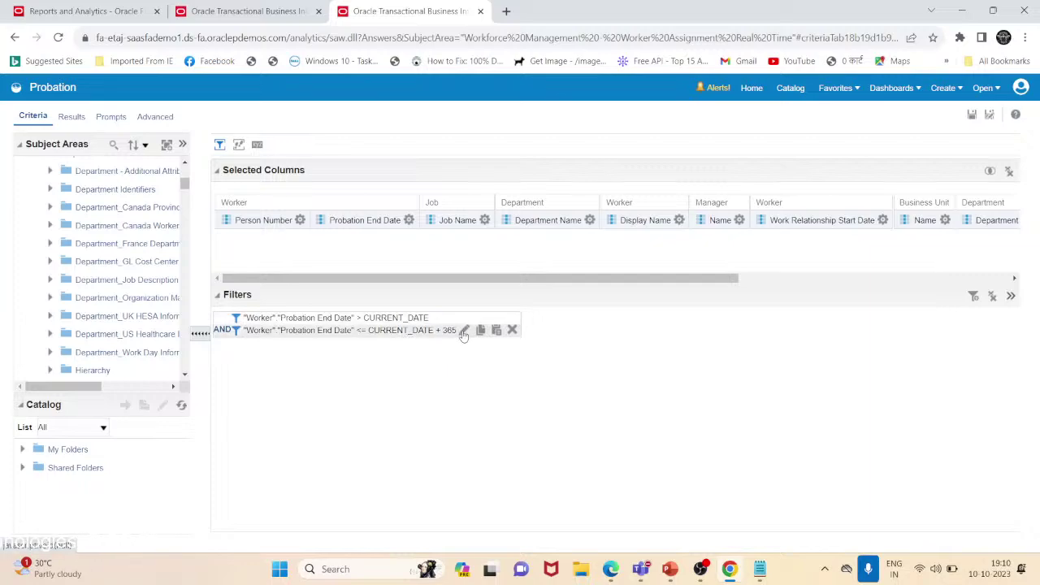
click(512, 330)
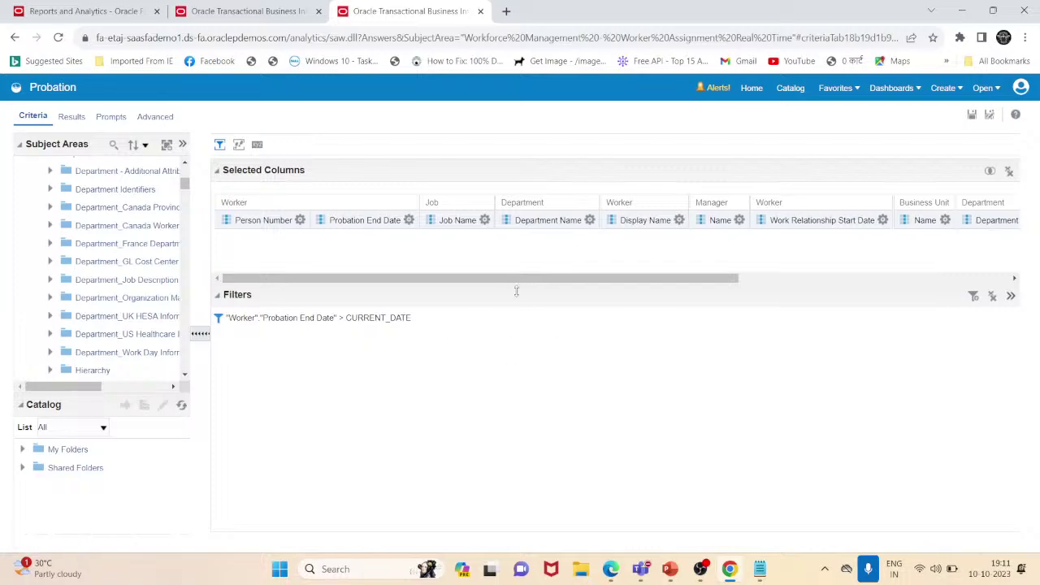
click(678, 220)
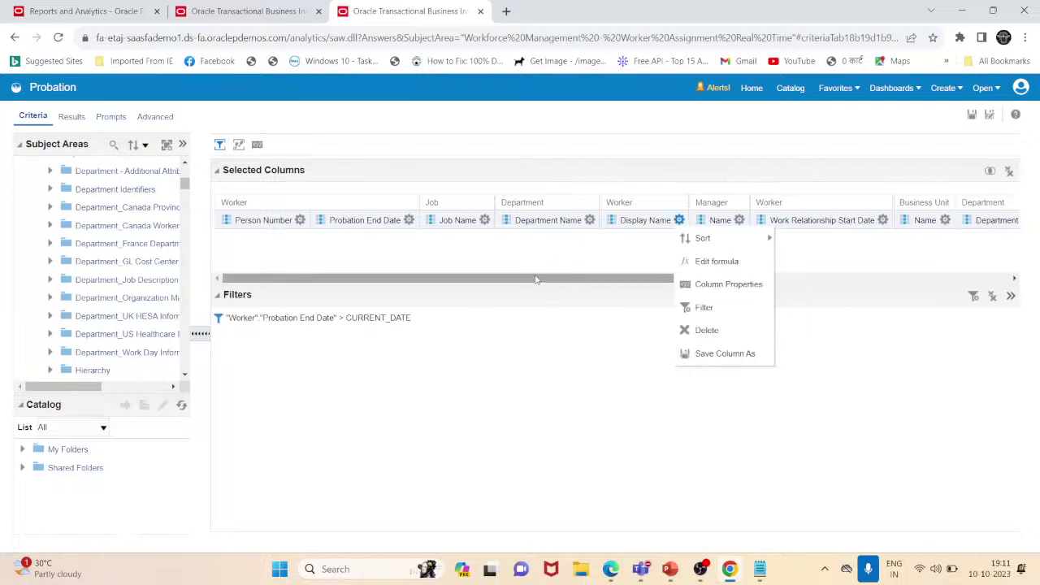
click(461, 317)
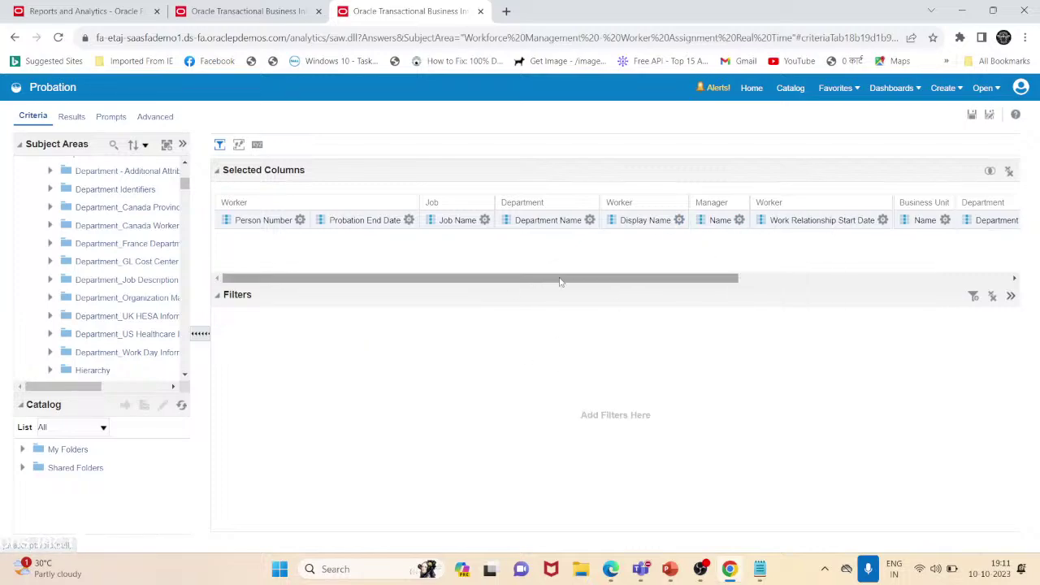
- Add a filter on the Worker Probation End Date column, converted to SQL, with the condition < CURRENT_DATE
drag(560, 281, 830, 282)
click(910, 220)
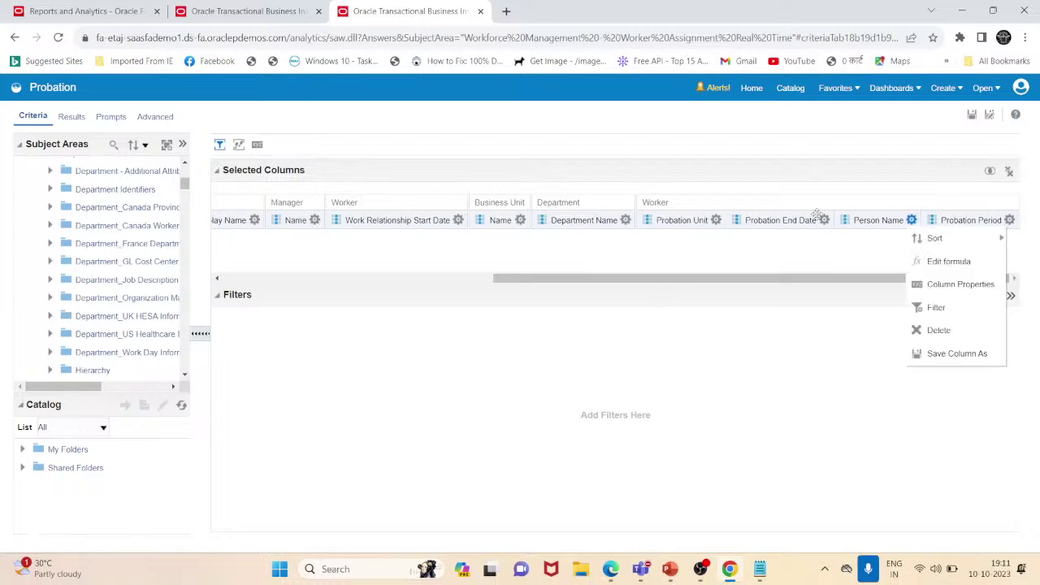
click(823, 220)
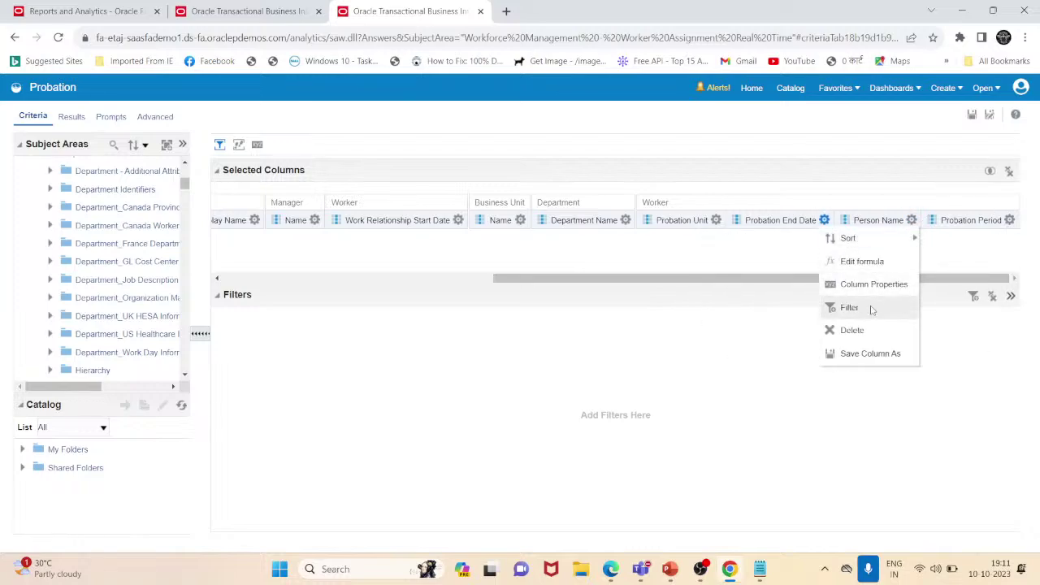
click(849, 308)
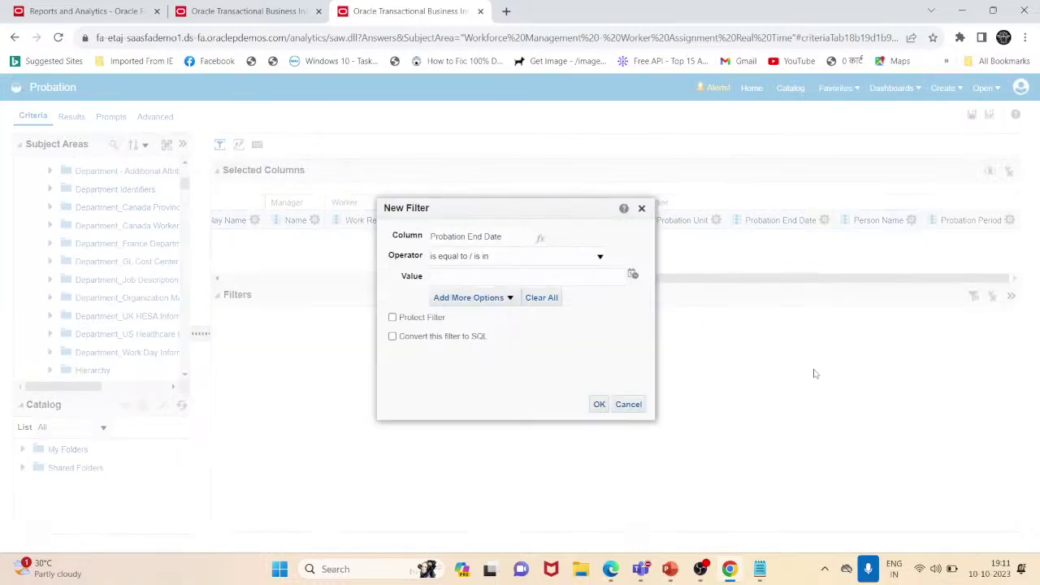
click(393, 336)
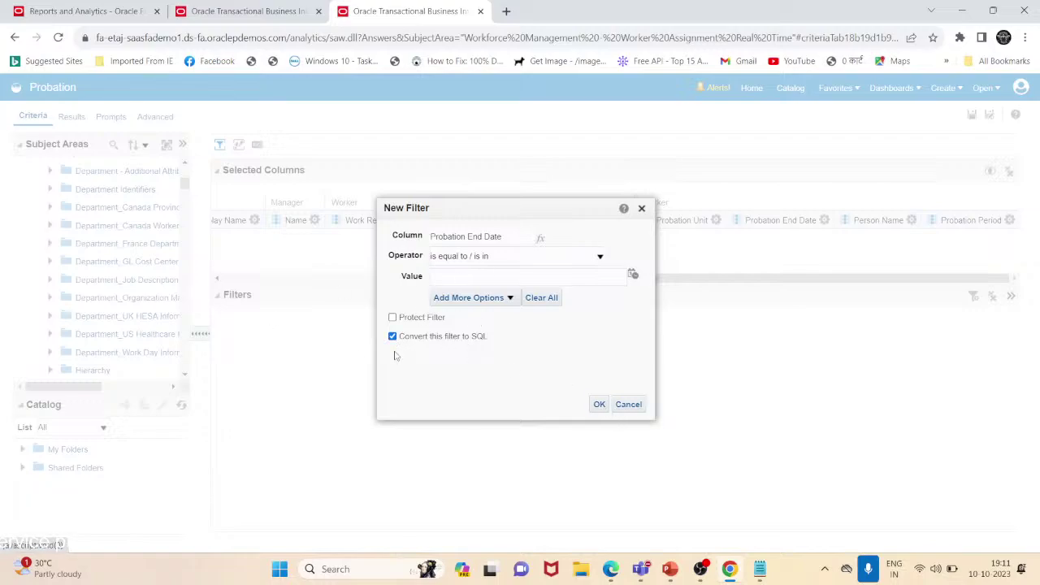
click(596, 404)
drag(248, 102, 480, 190)
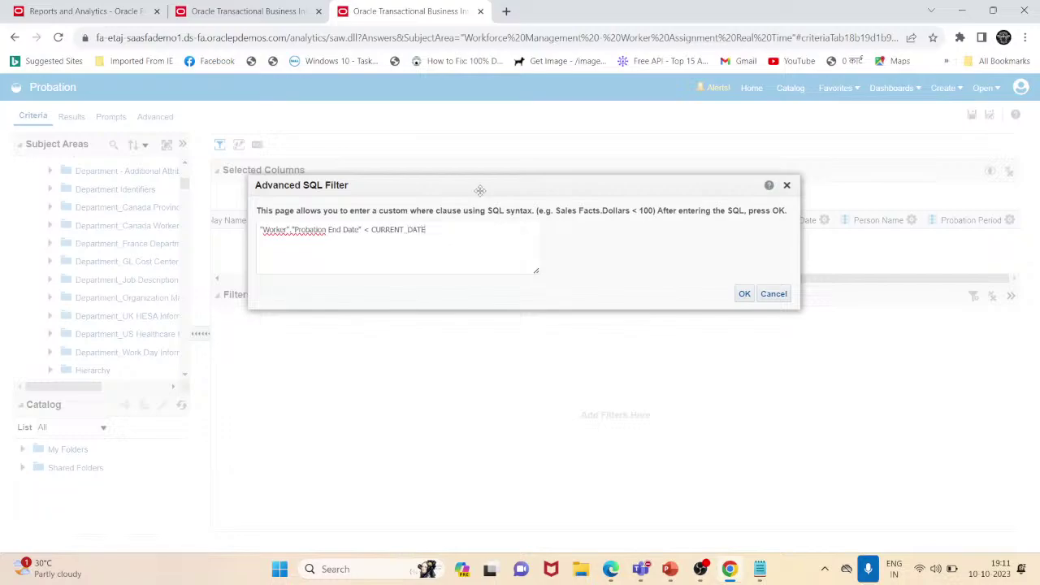
click(743, 294)
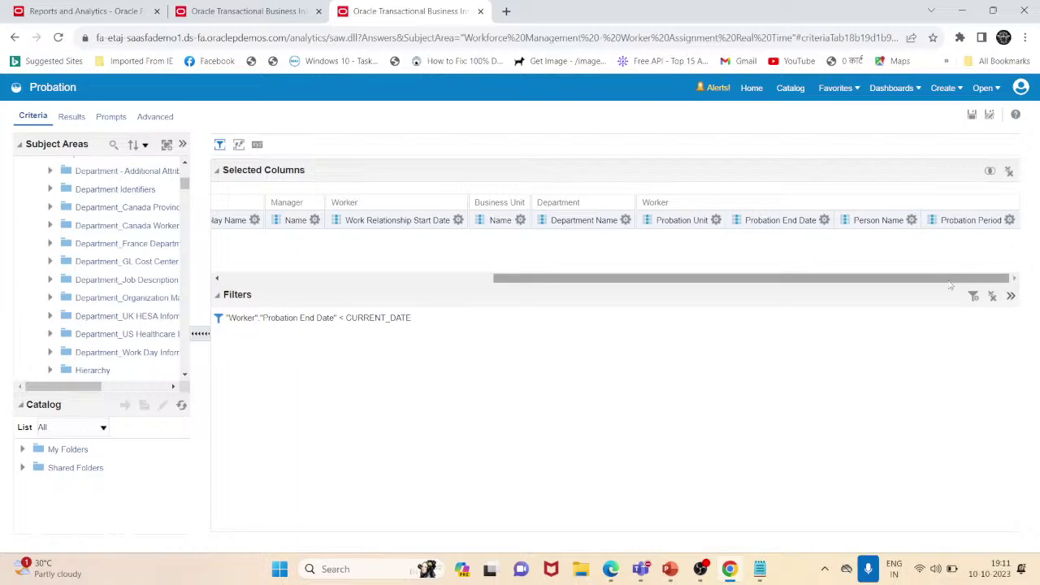
- Add a second SQL filter on Probation End Date with the condition <= CURRENT_DATE + 365 and display the results table
click(823, 221)
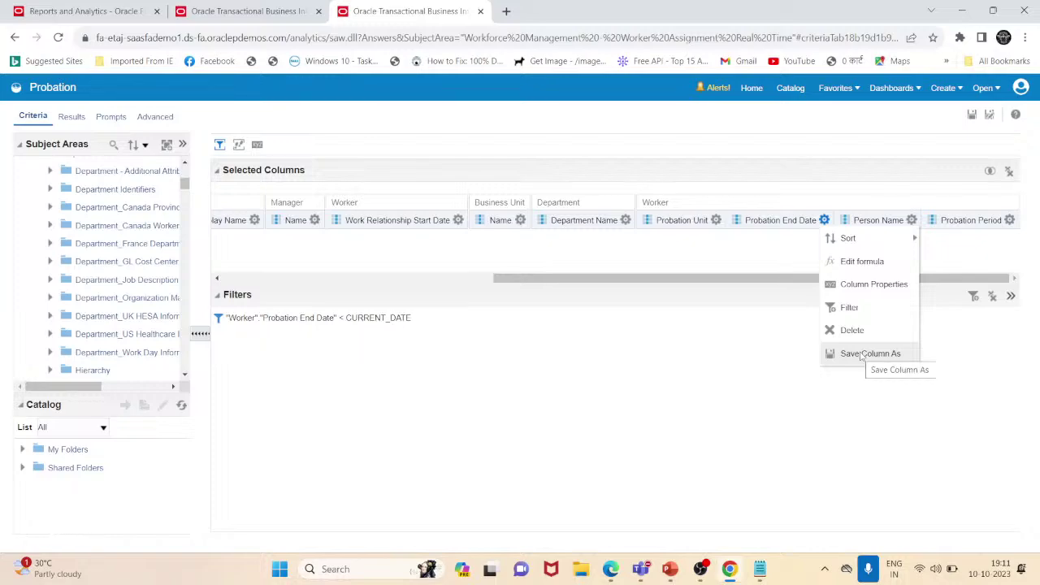
click(851, 307)
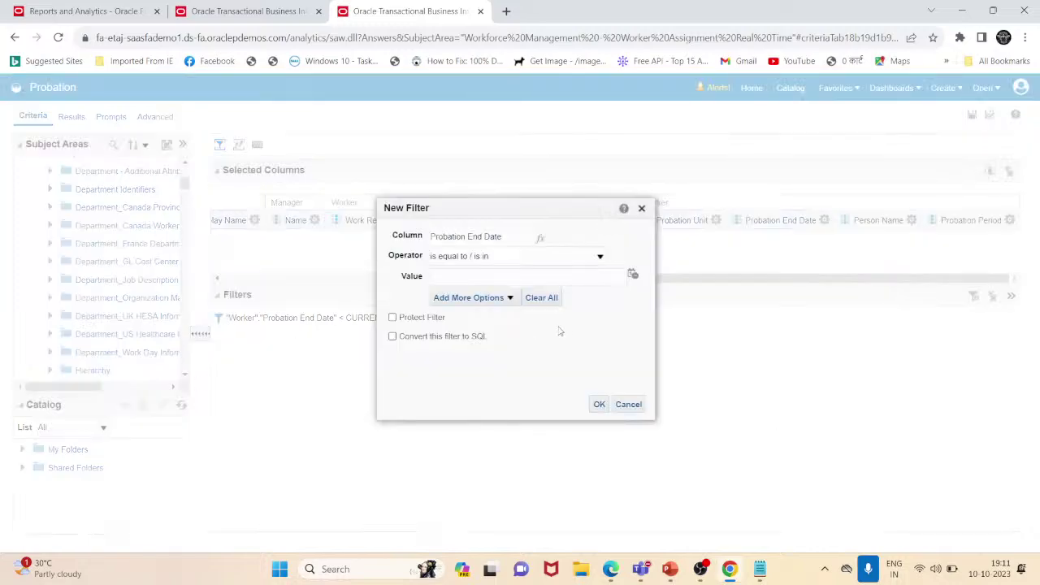
click(439, 338)
click(598, 404)
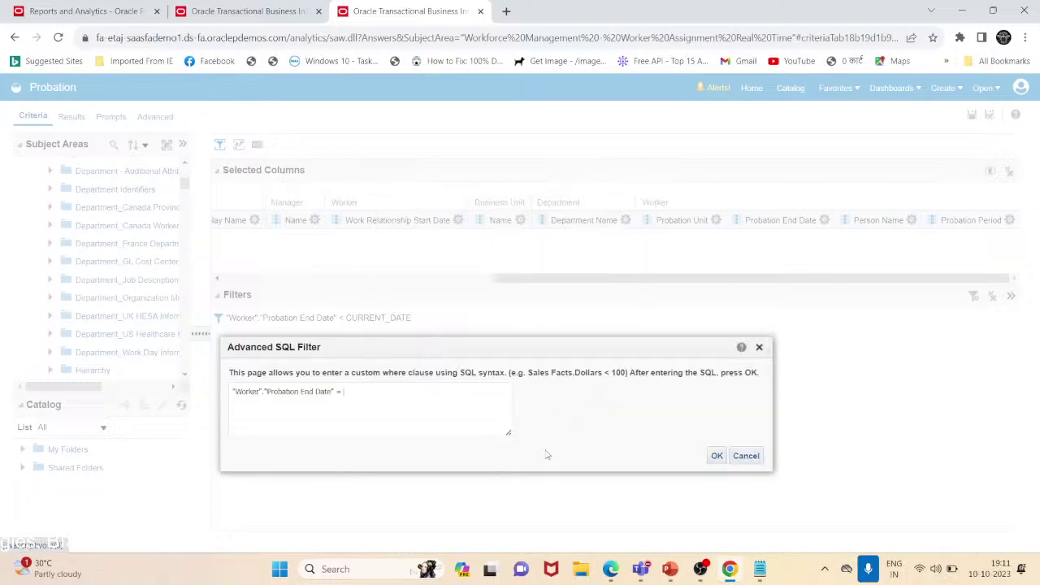
click(386, 411)
key(BackSpace)
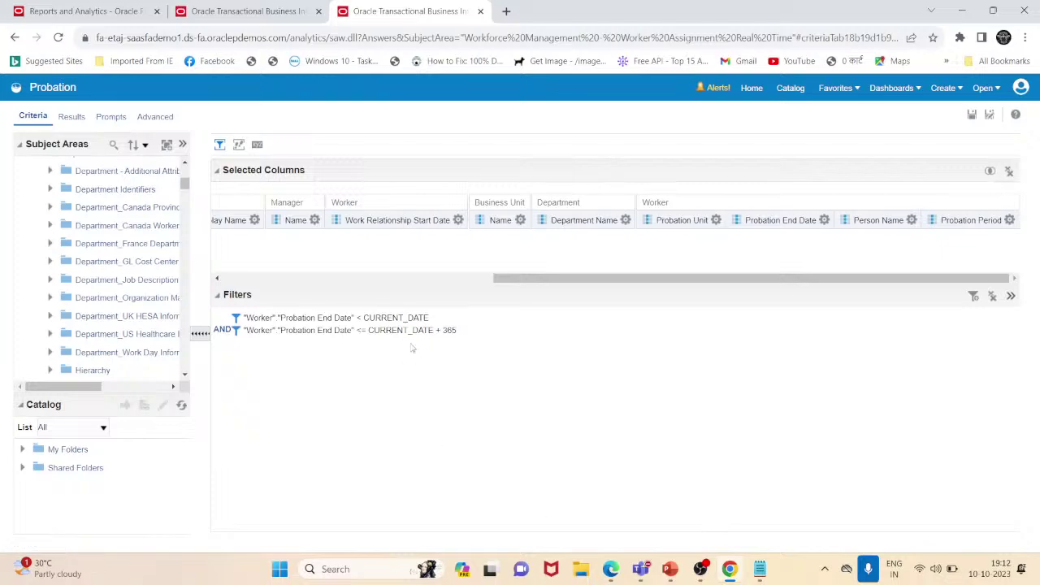
click(71, 116)
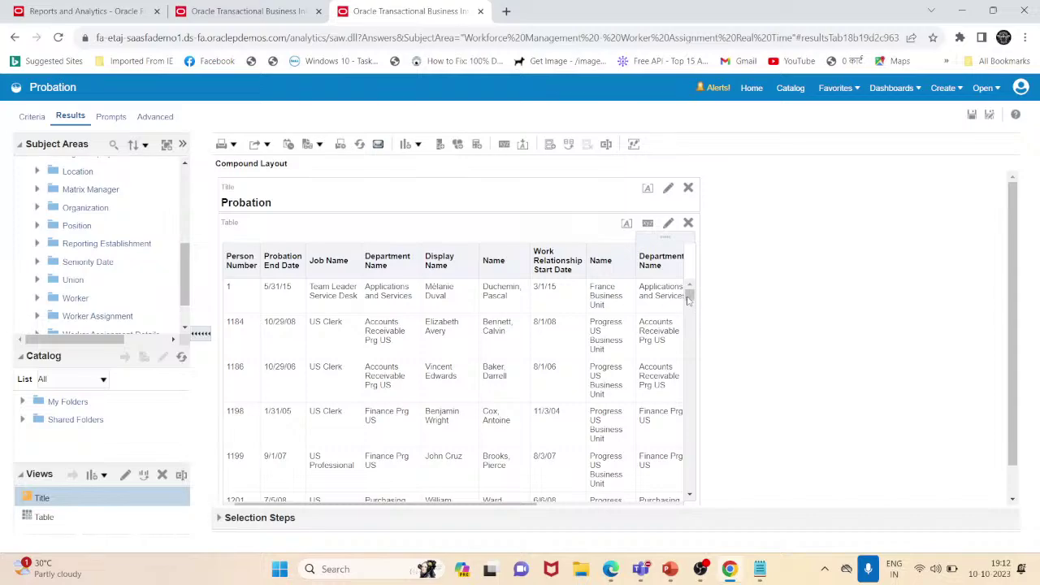
drag(687, 301, 672, 278)
- Change the first Probation End Date SQL filter in the criteria to > CURRENT_DATE and display the results table
click(33, 117)
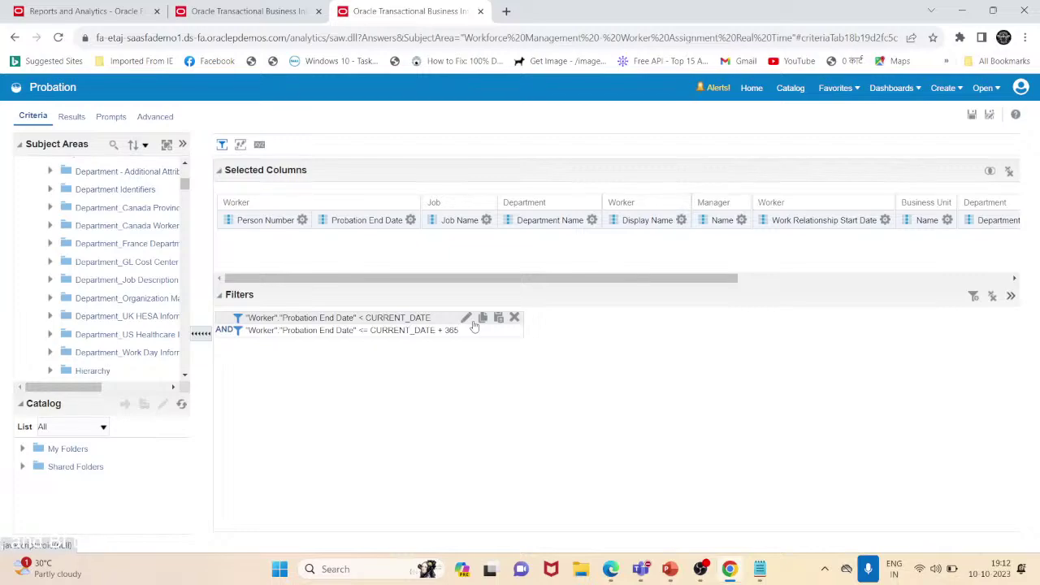
click(466, 317)
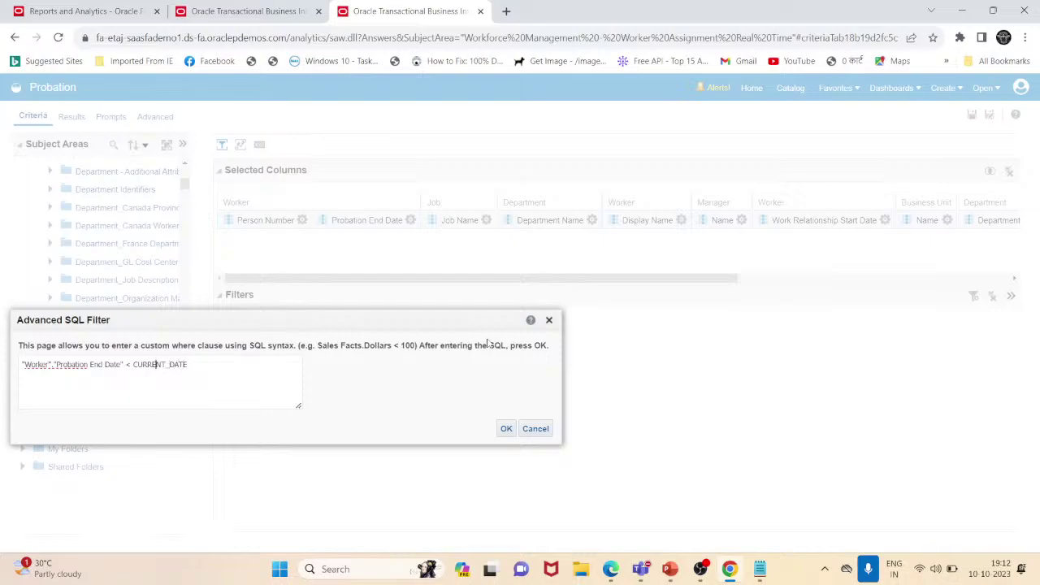
key(BackSpace)
click(506, 428)
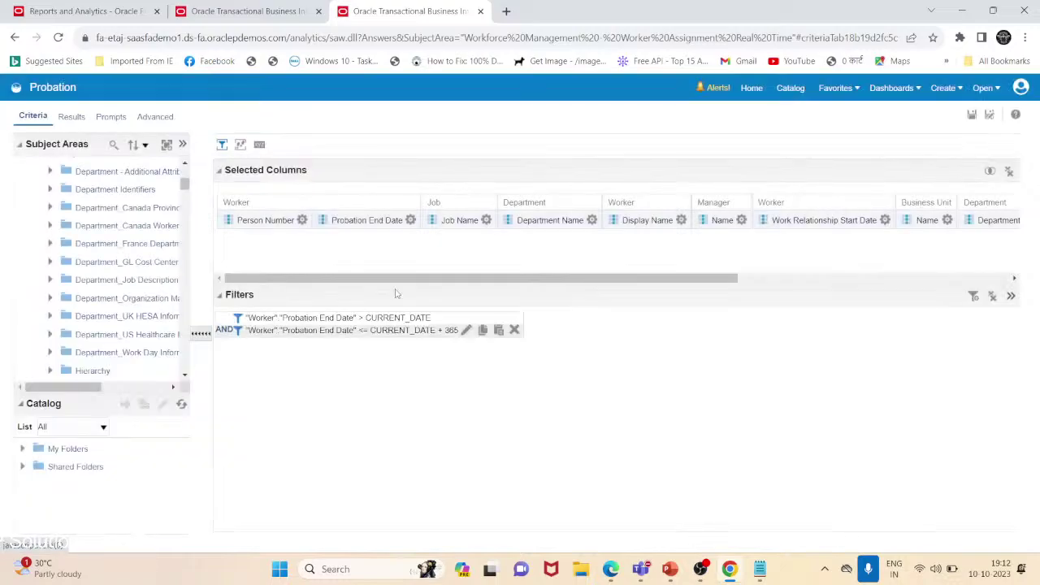
click(70, 116)
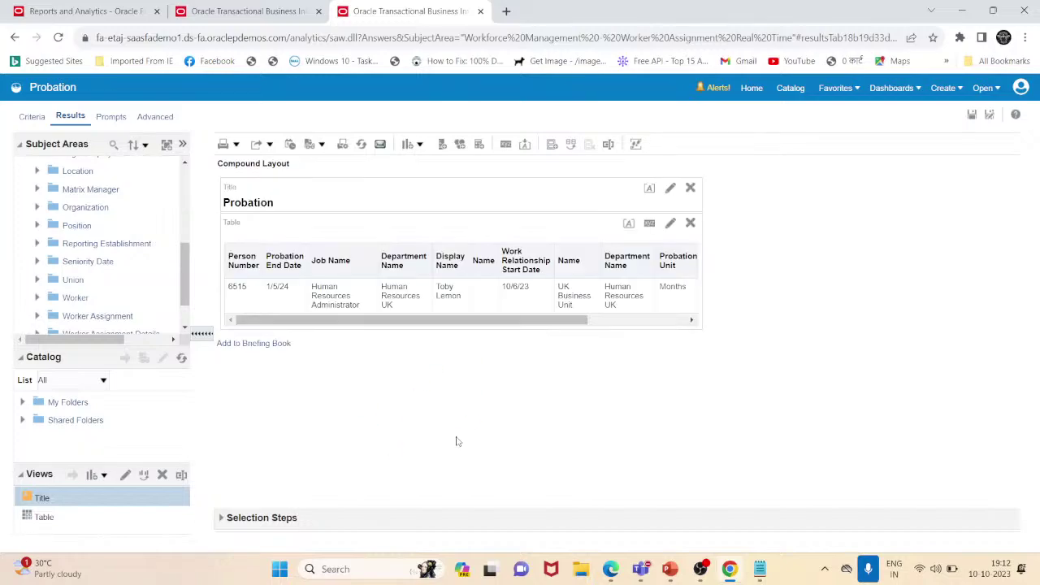
- Check the columns of the filtered results row and return to the analysis criteria and its subject area folders
drag(390, 321, 366, 372)
drag(215, 379, 215, 379)
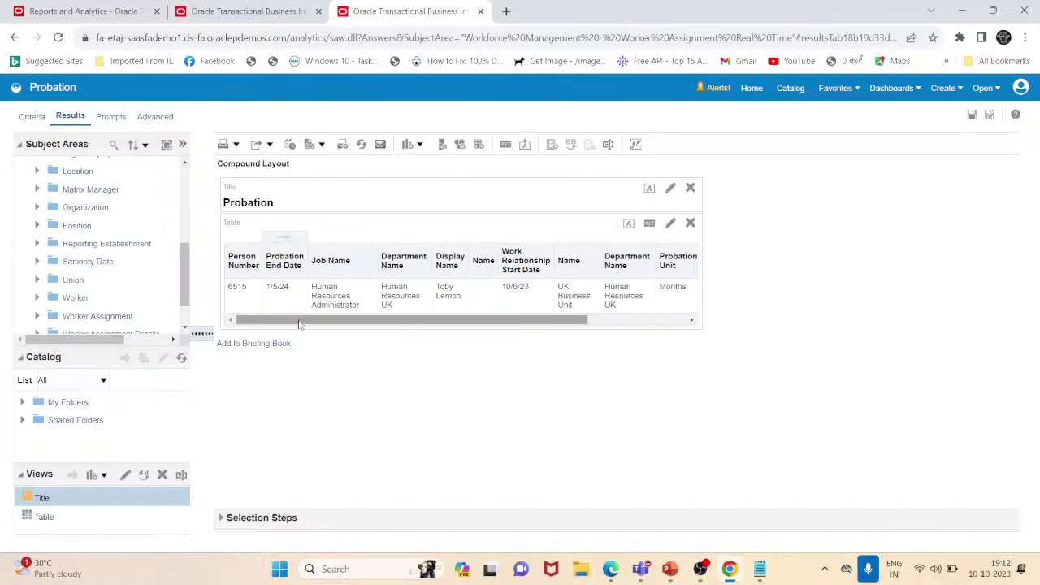
drag(298, 320, 122, 337)
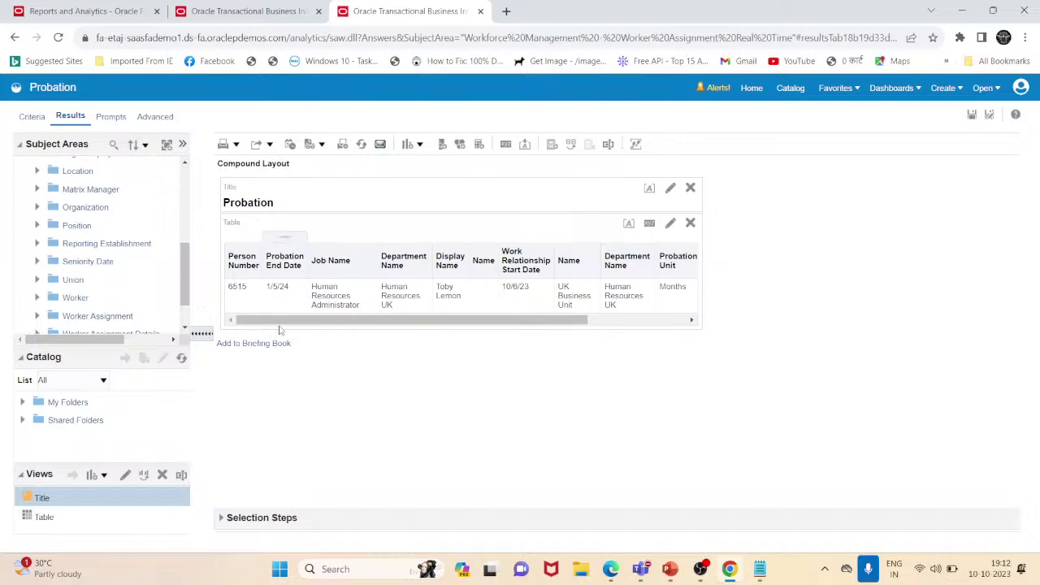
drag(283, 329, 158, 323)
click(32, 118)
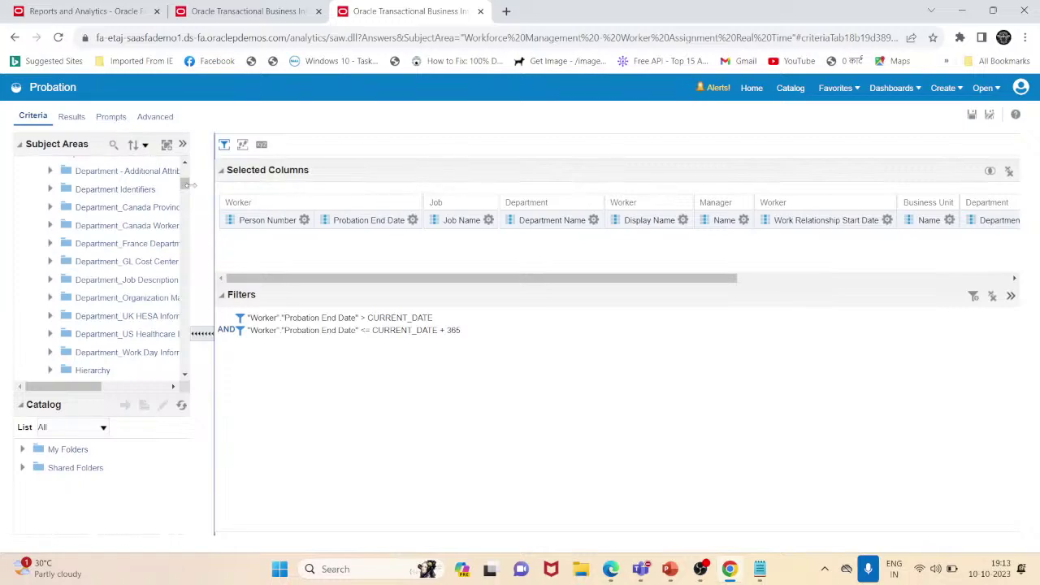
drag(183, 184, 178, 168)
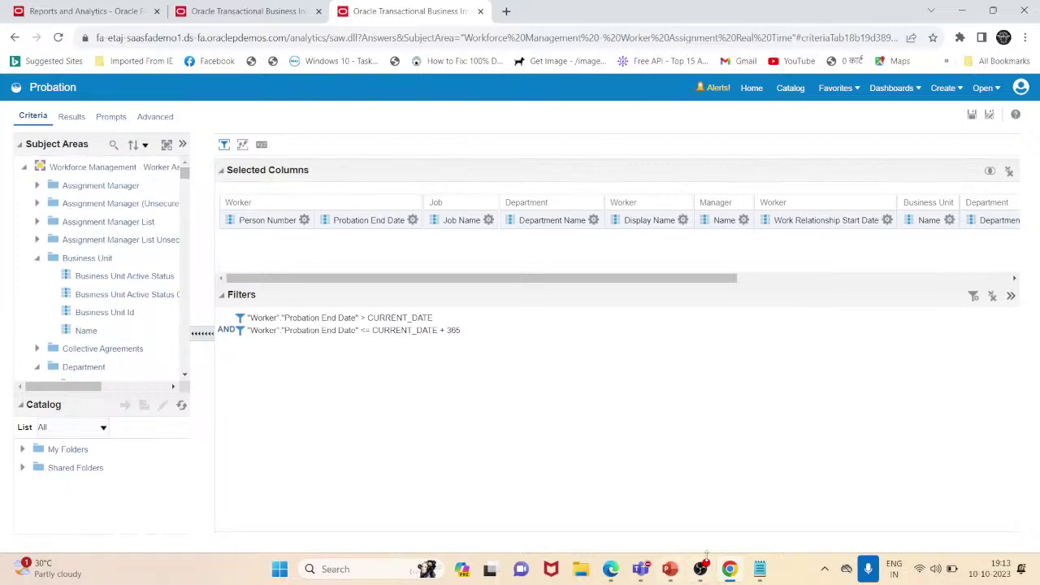
- Switch to the Webinar-2 presentation in PowerPoint and review the first item on the Agenda of the Day 02 slide
click(671, 575)
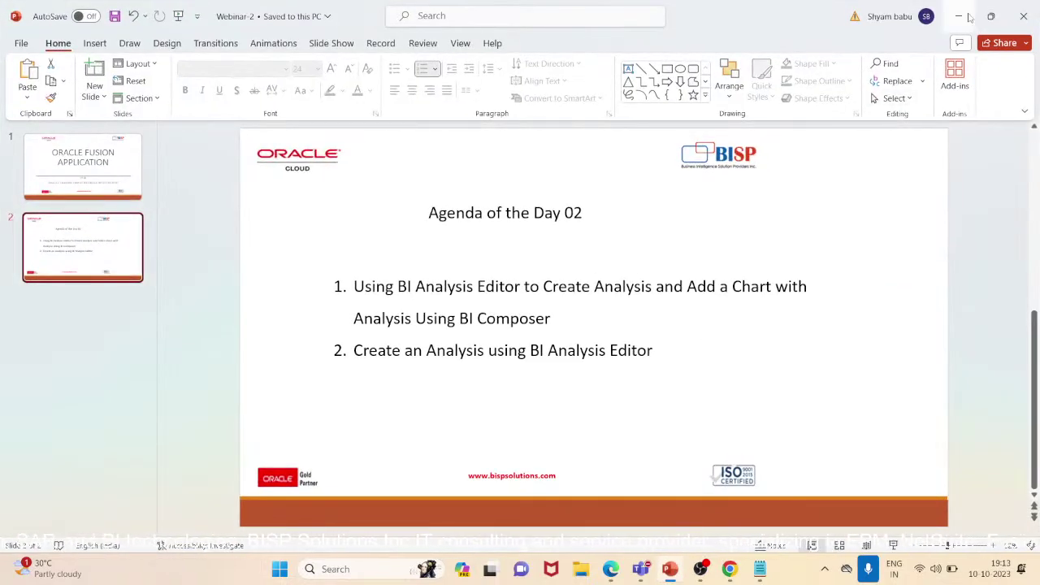
click(966, 16)
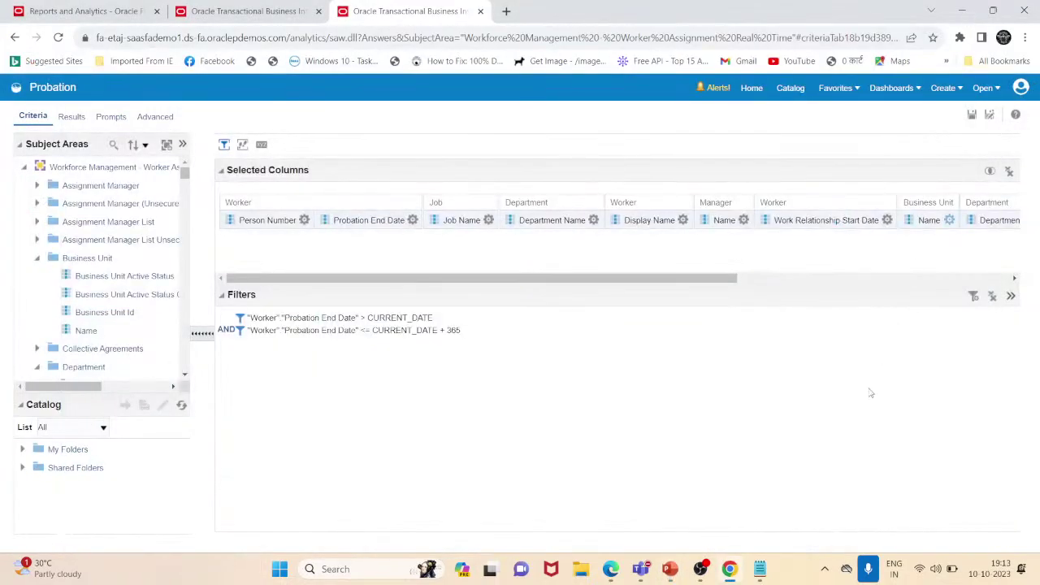
click(949, 220)
click(674, 573)
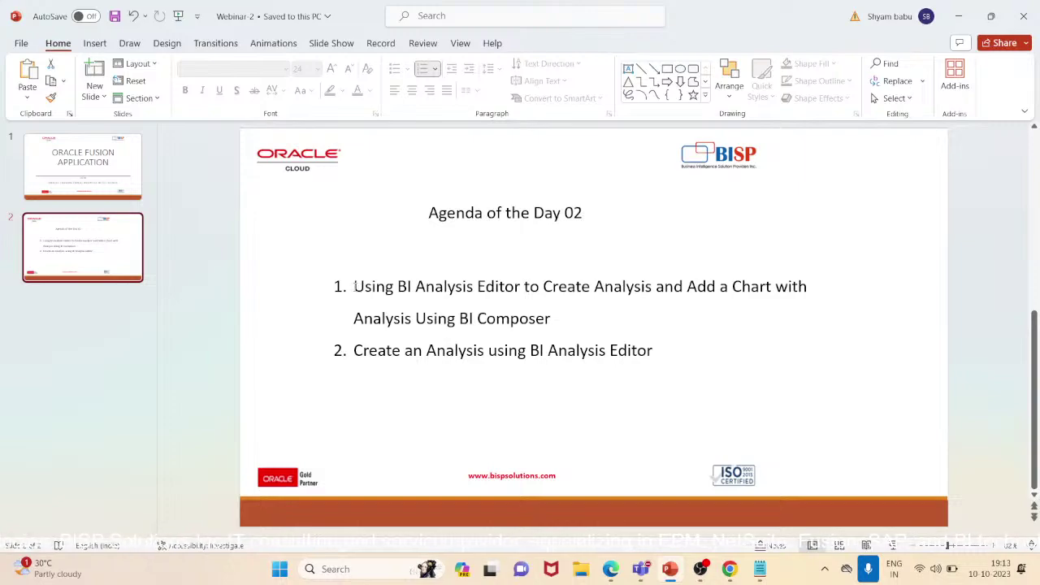
drag(354, 286, 623, 309)
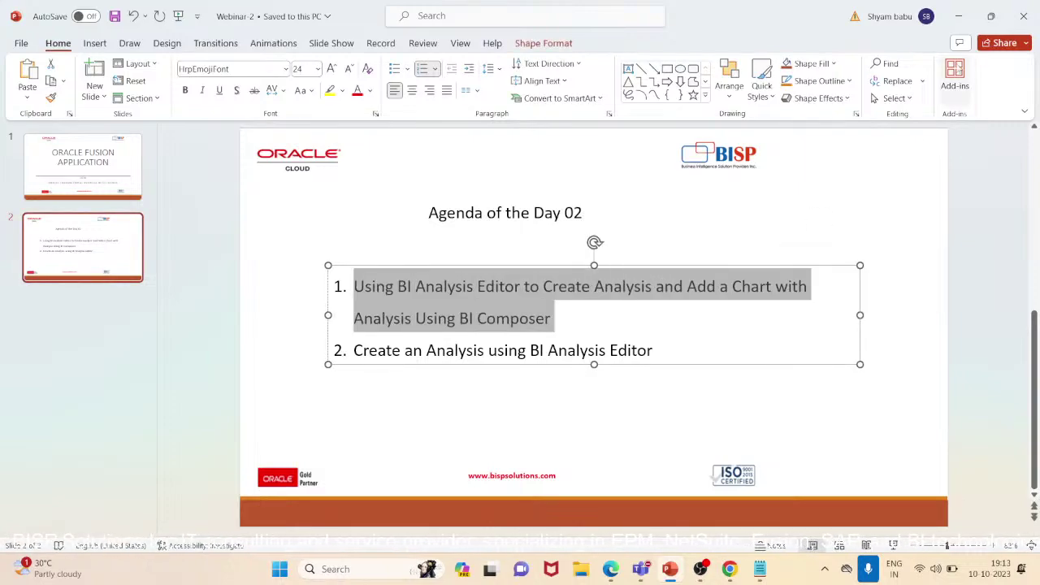
click(960, 15)
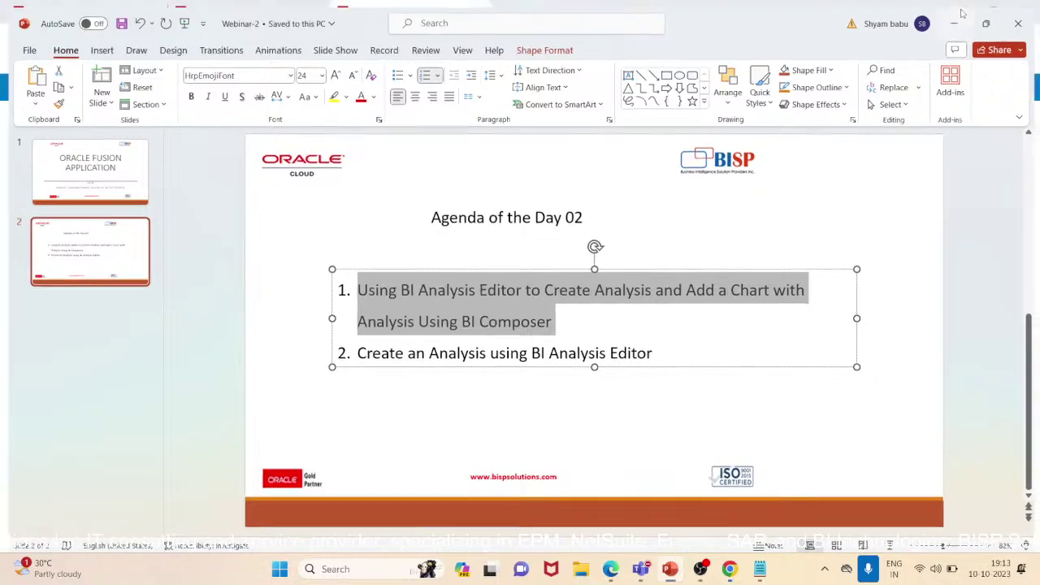
- View the person_salary analysis from the BISP folder in Reports and Analytics and return to the folder list
click(113, 10)
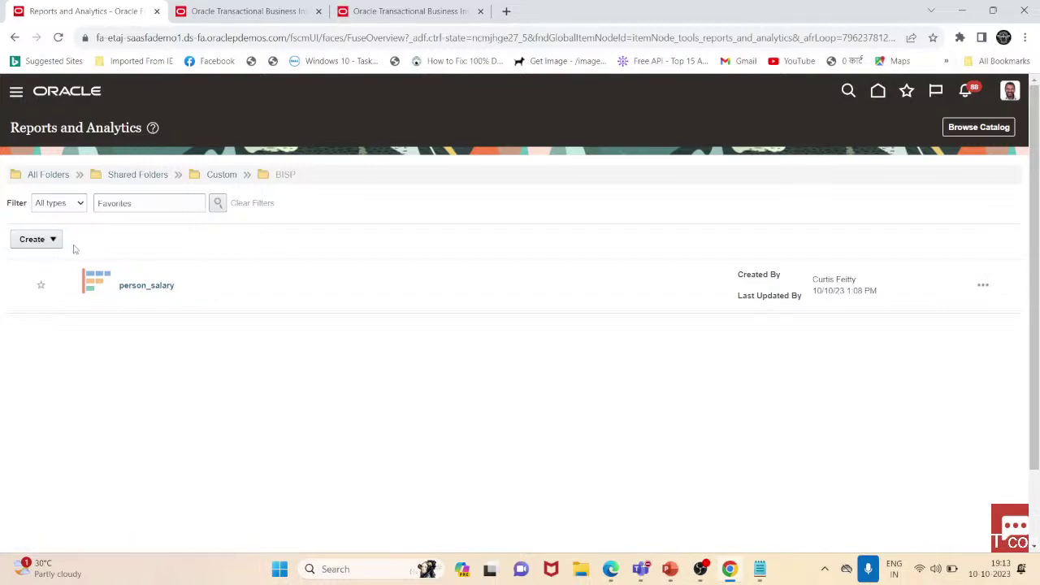
click(162, 290)
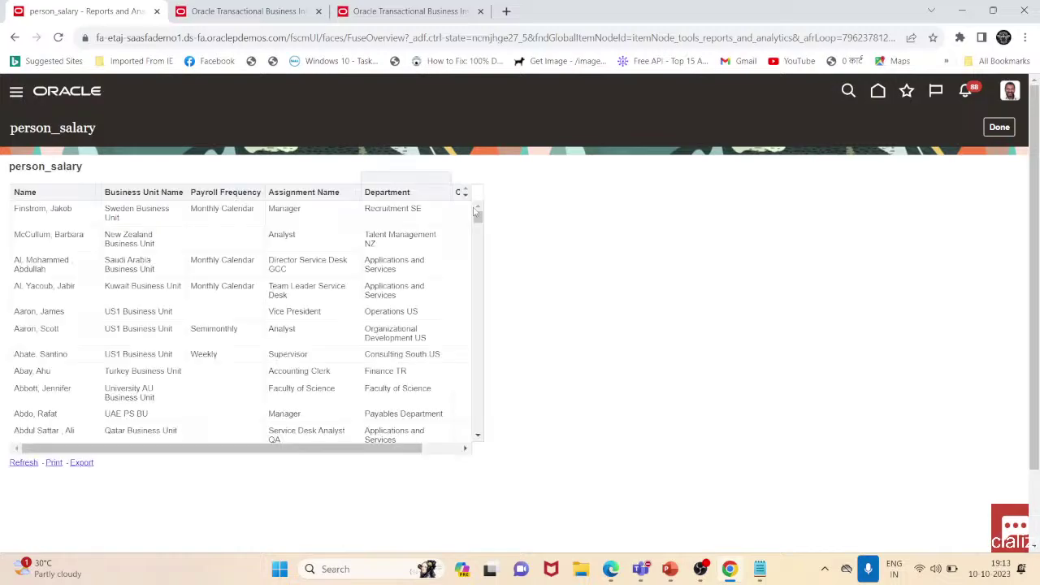
scroll(312, 378, down, 5)
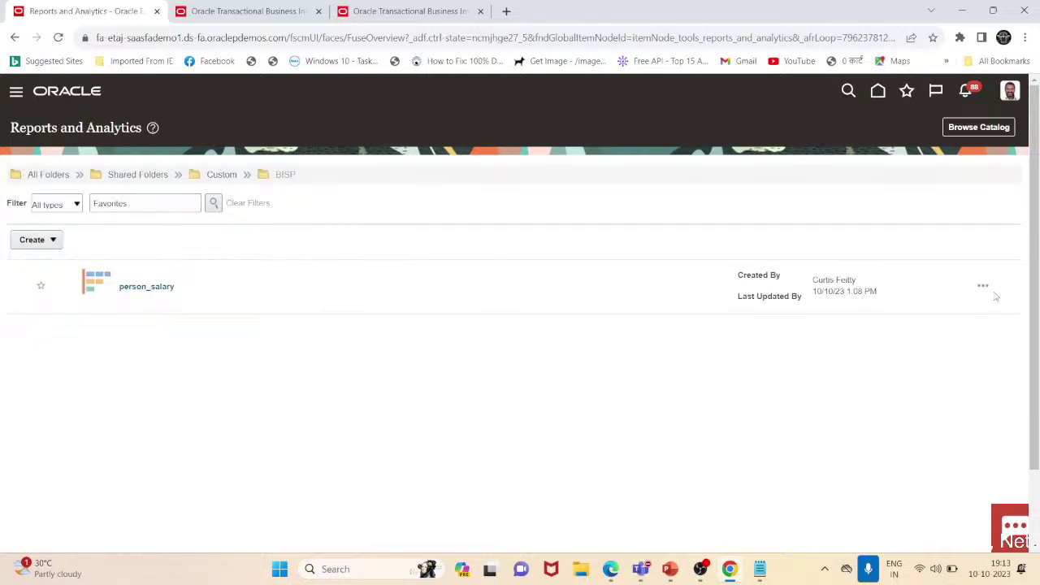
click(982, 286)
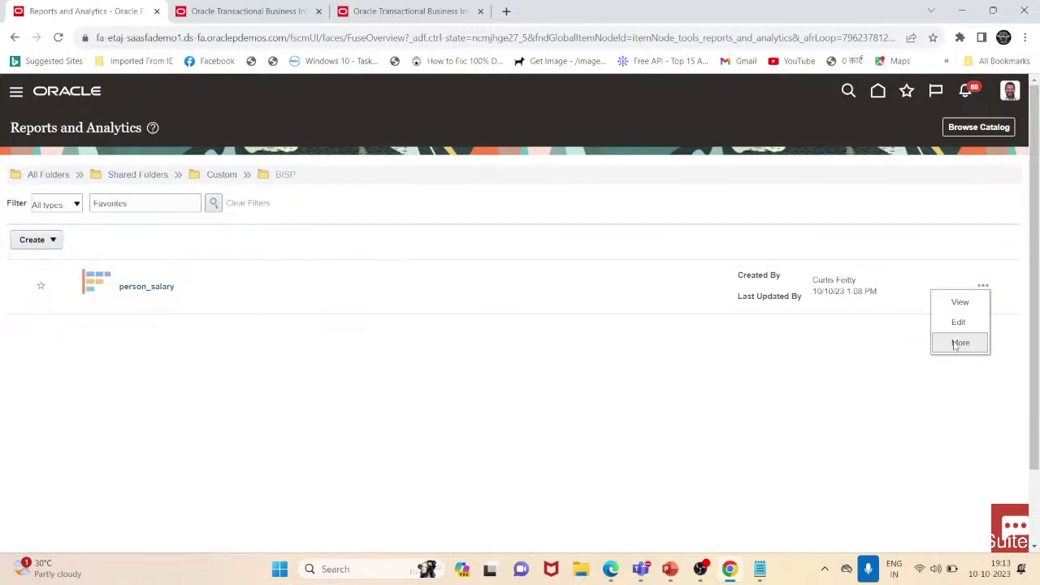
click(960, 343)
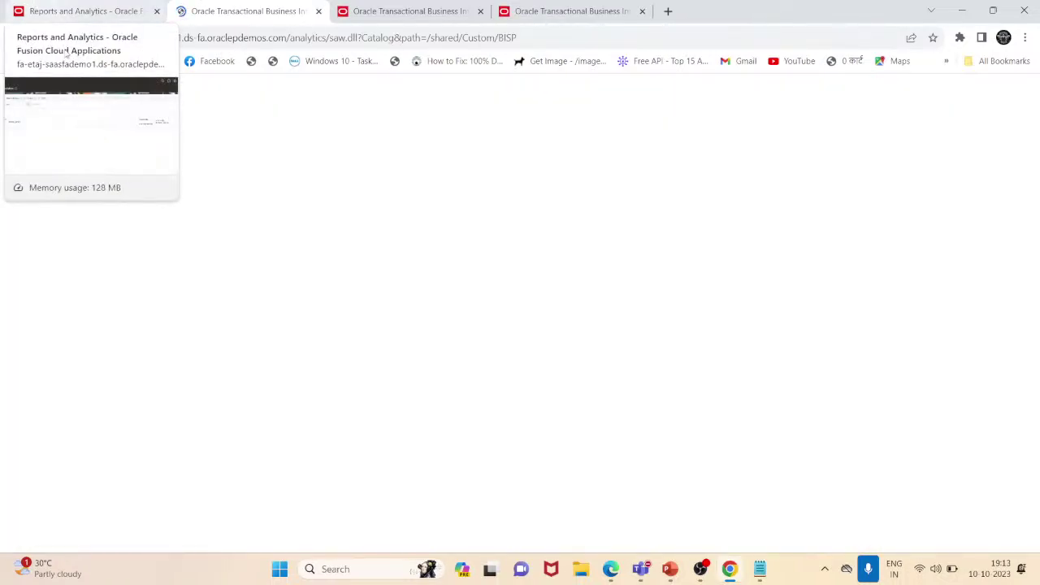
click(318, 10)
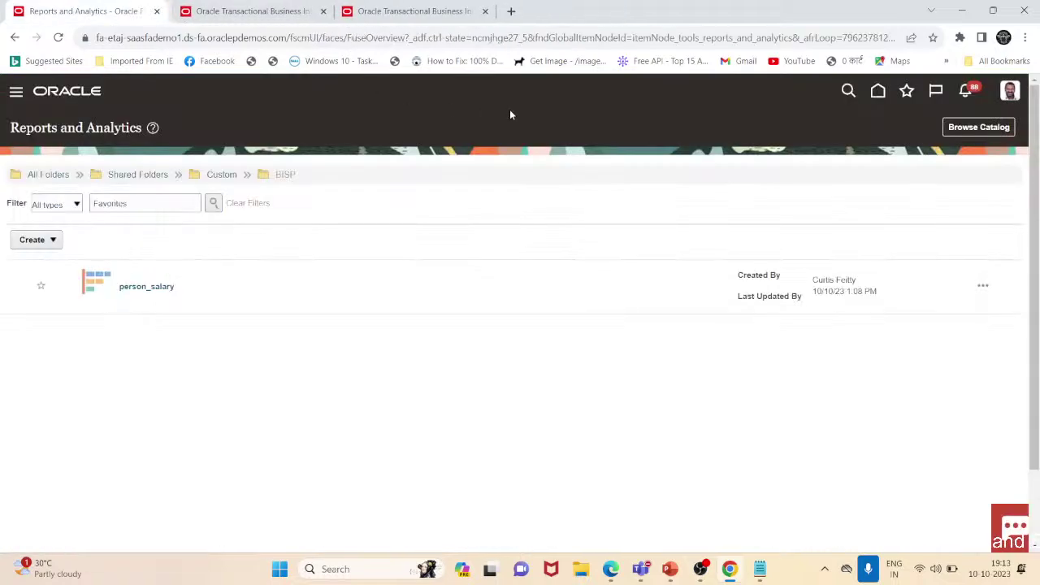
- Open the person_salary analysis for editing, accepting the incompatibility warning, and expand the Business Unit folder of its Compensation subject area
click(984, 285)
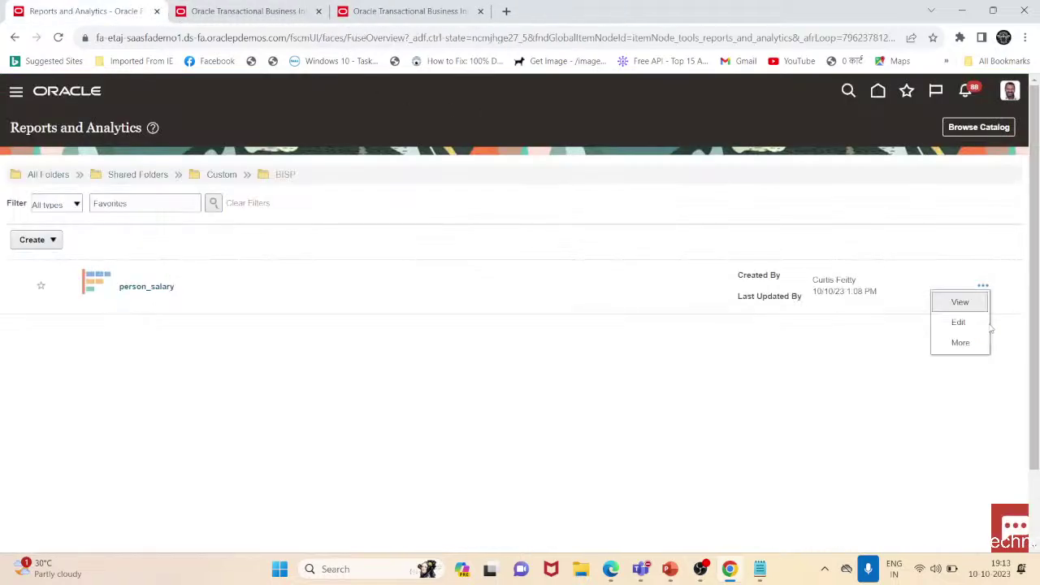
click(978, 322)
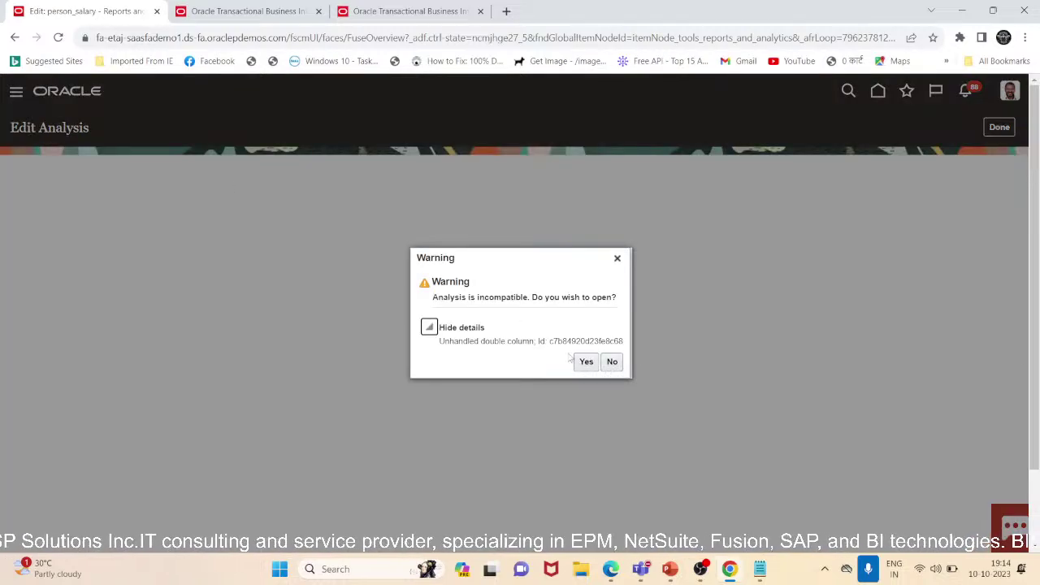
click(585, 361)
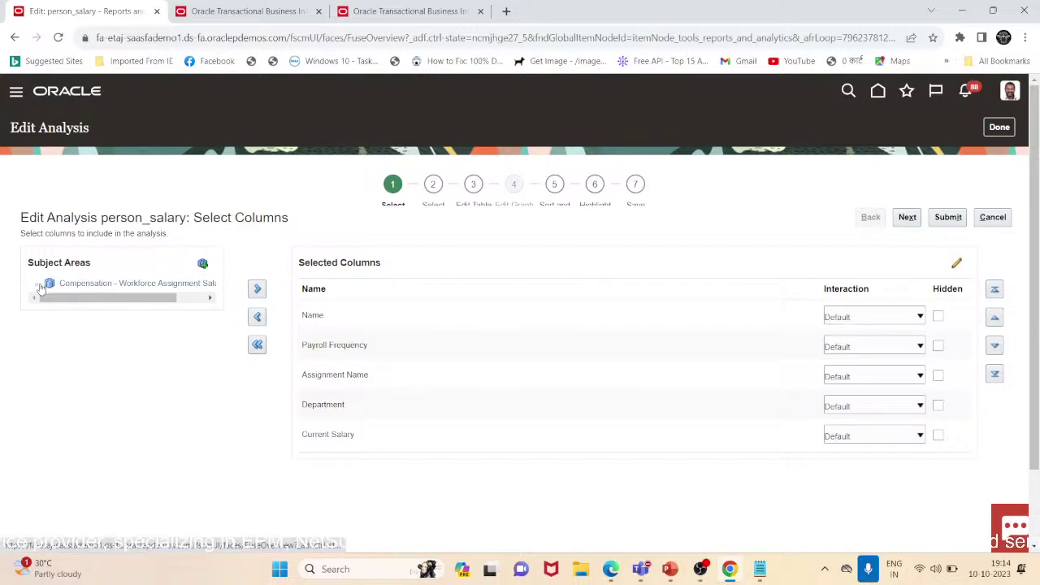
click(213, 283)
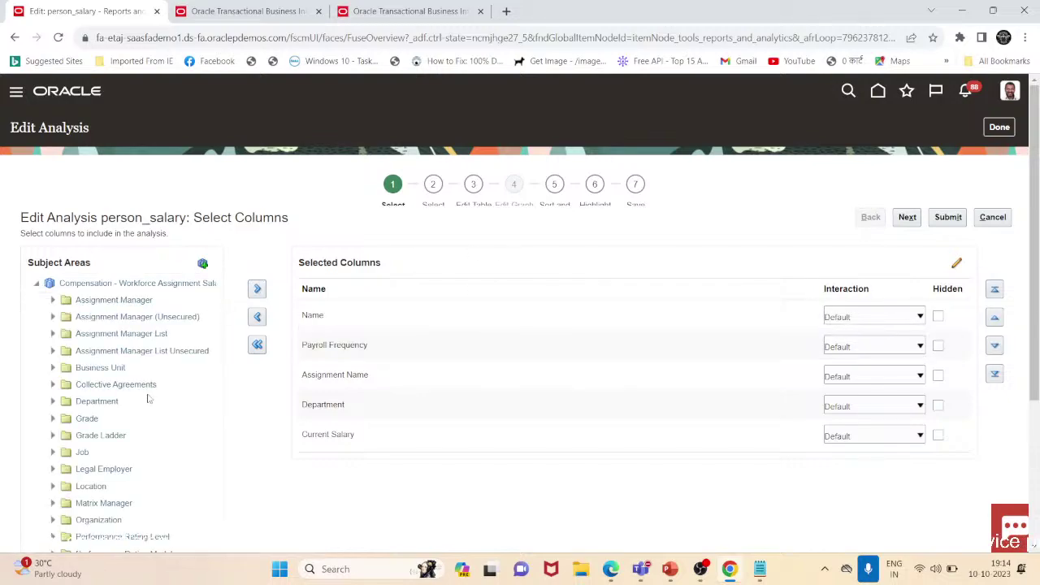
click(53, 368)
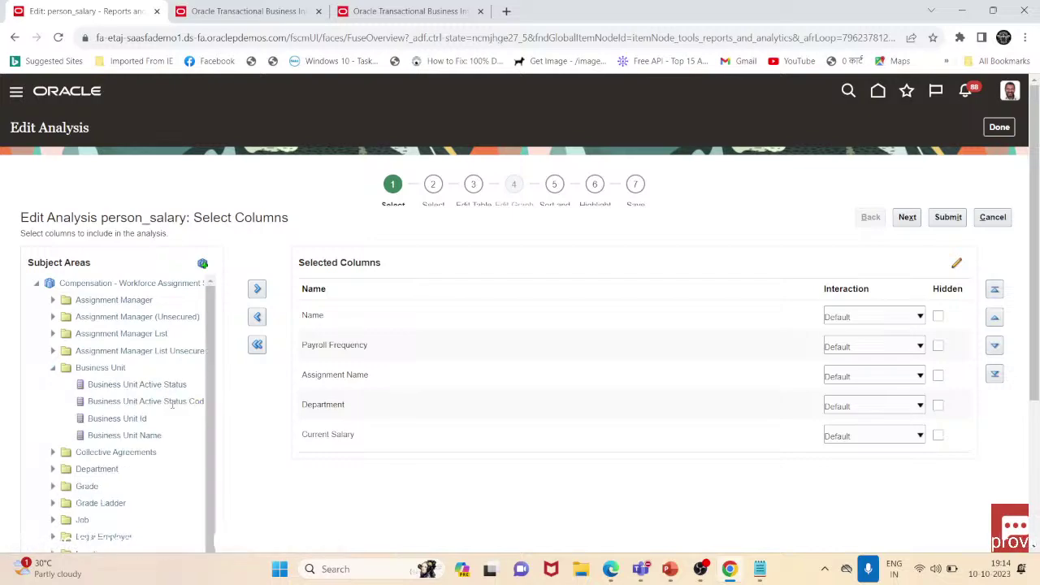
- Add the Business Unit Name column, title the analysis Person, and preview it with the recommended table and bar graph
click(130, 435)
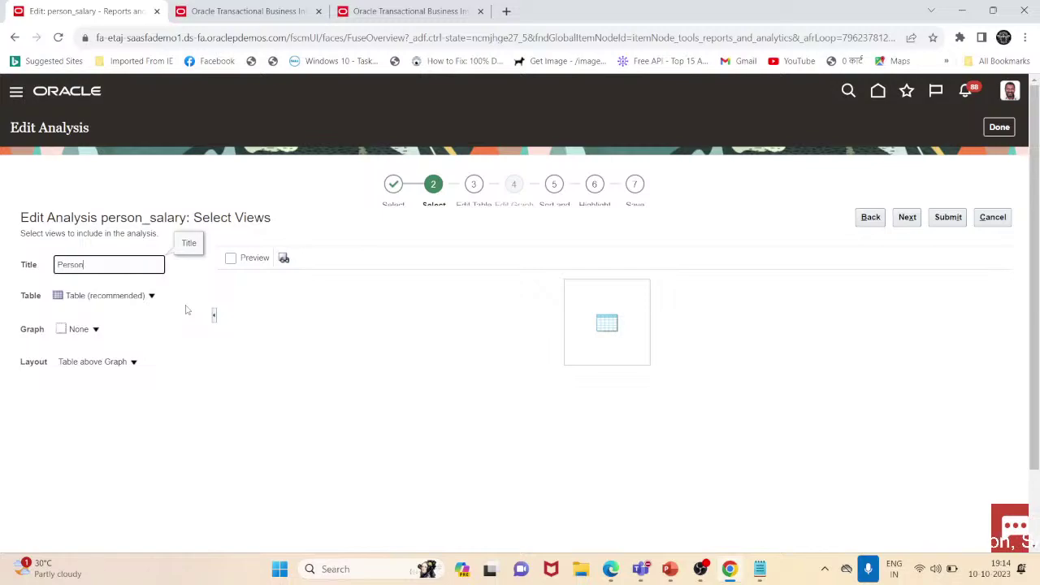
click(106, 295)
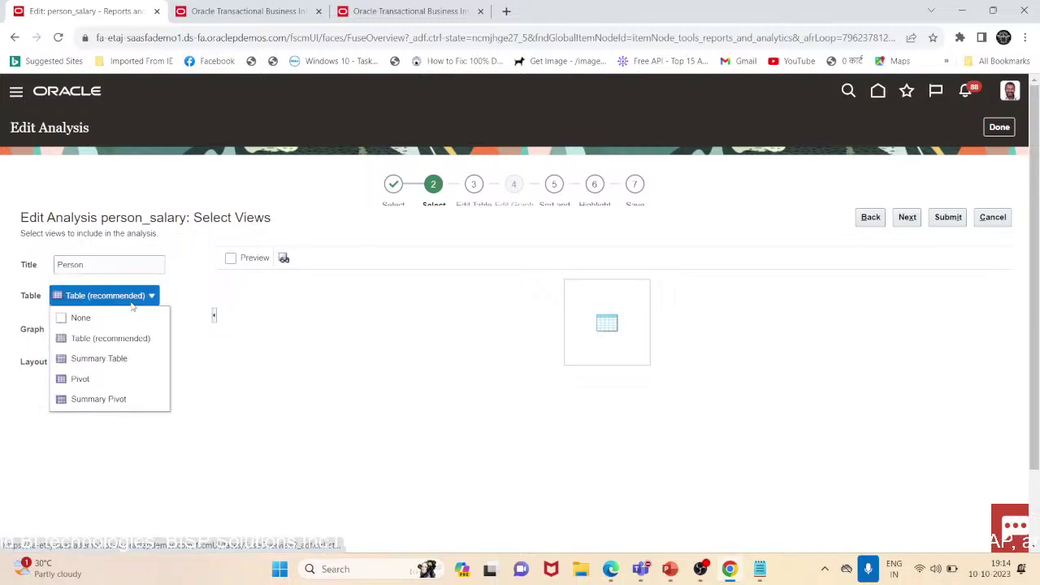
click(104, 339)
click(78, 331)
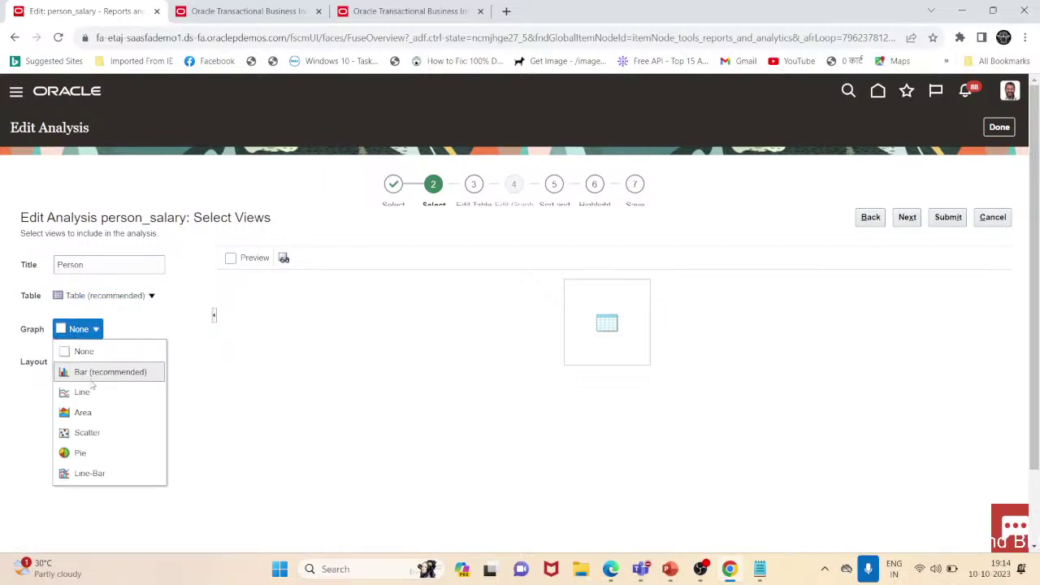
click(96, 372)
click(231, 257)
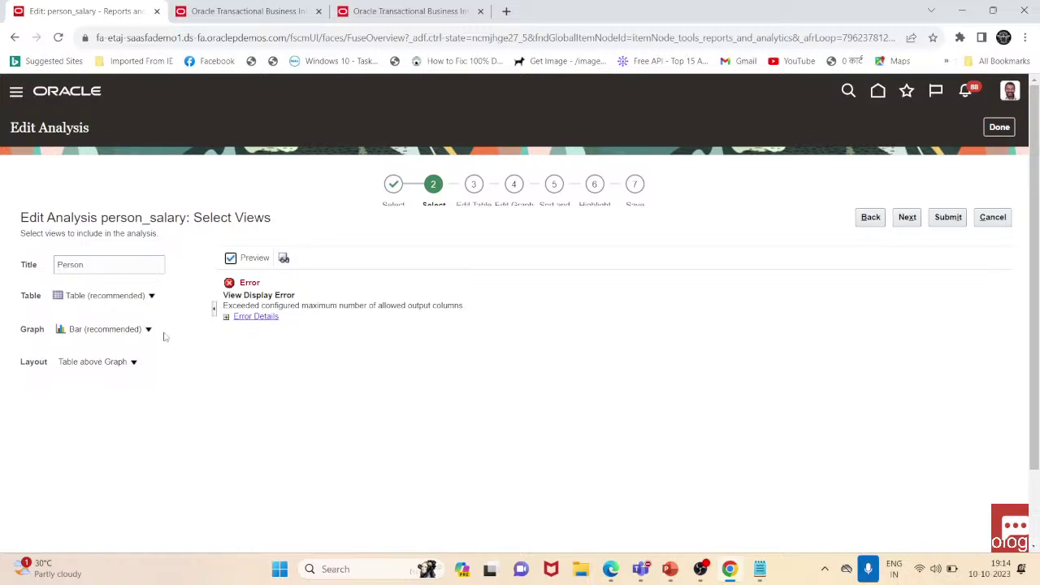
- In the graph layout, move Name, Payroll Frequency, Assignment Name and Department from Group By to Excluded, leaving only Business Unit Name
click(513, 183)
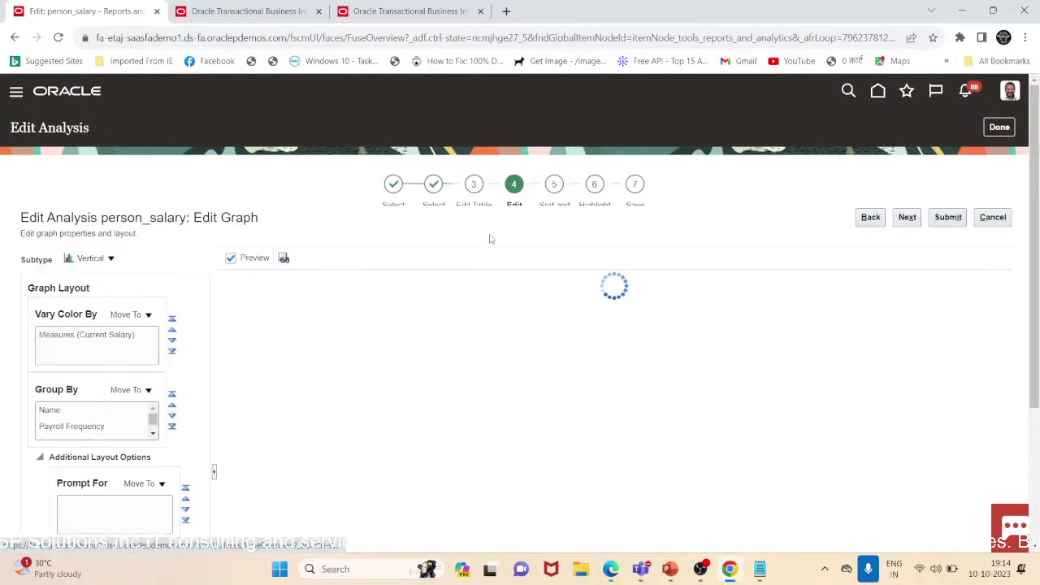
click(81, 410)
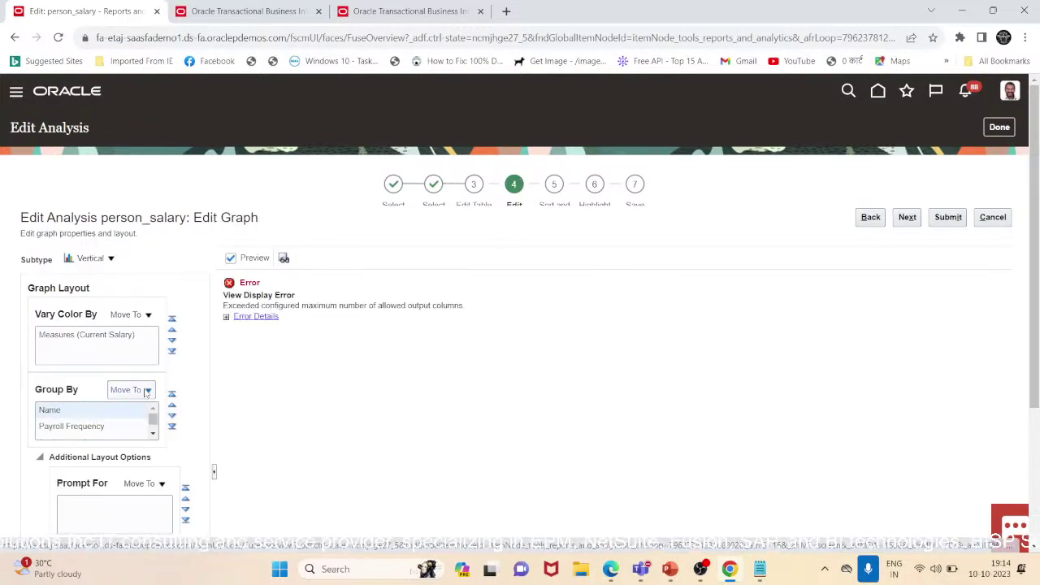
click(147, 391)
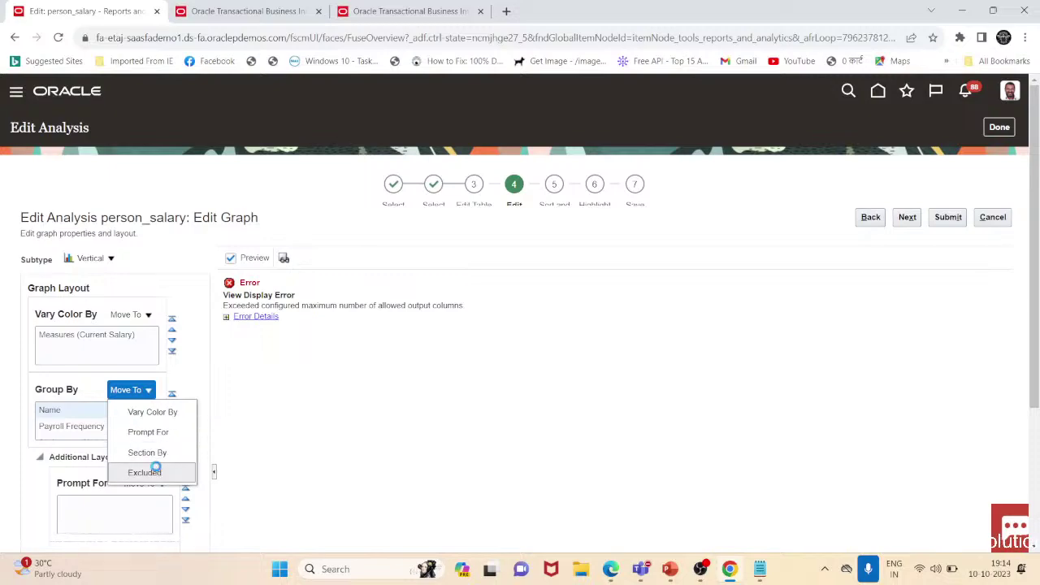
click(154, 468)
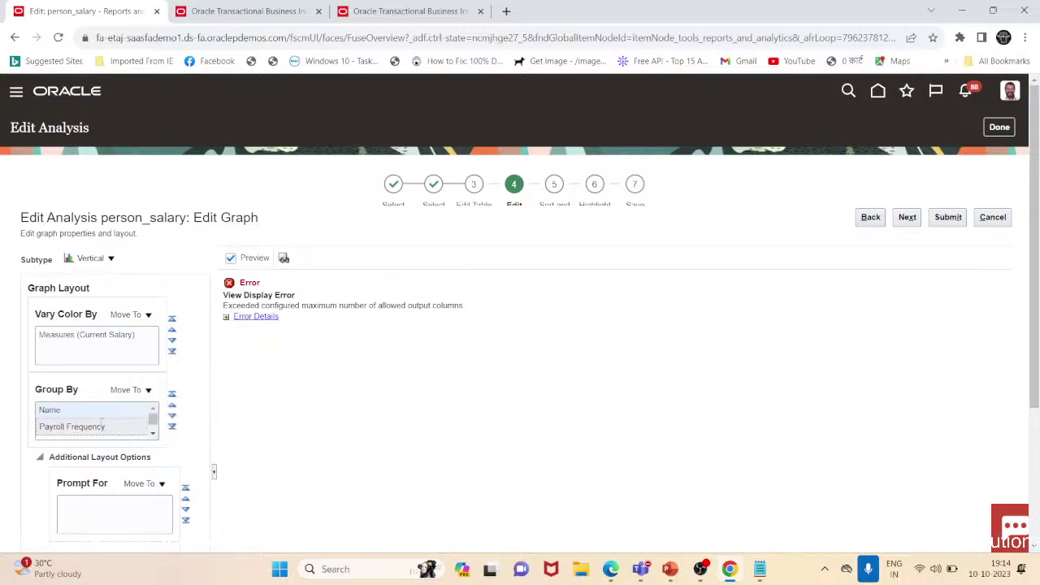
click(139, 394)
click(150, 471)
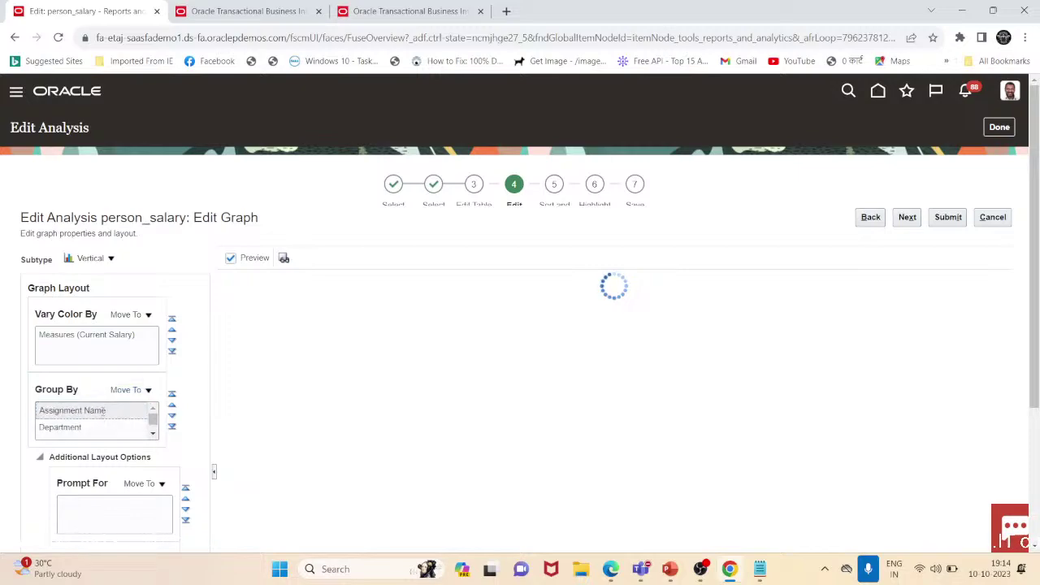
click(130, 391)
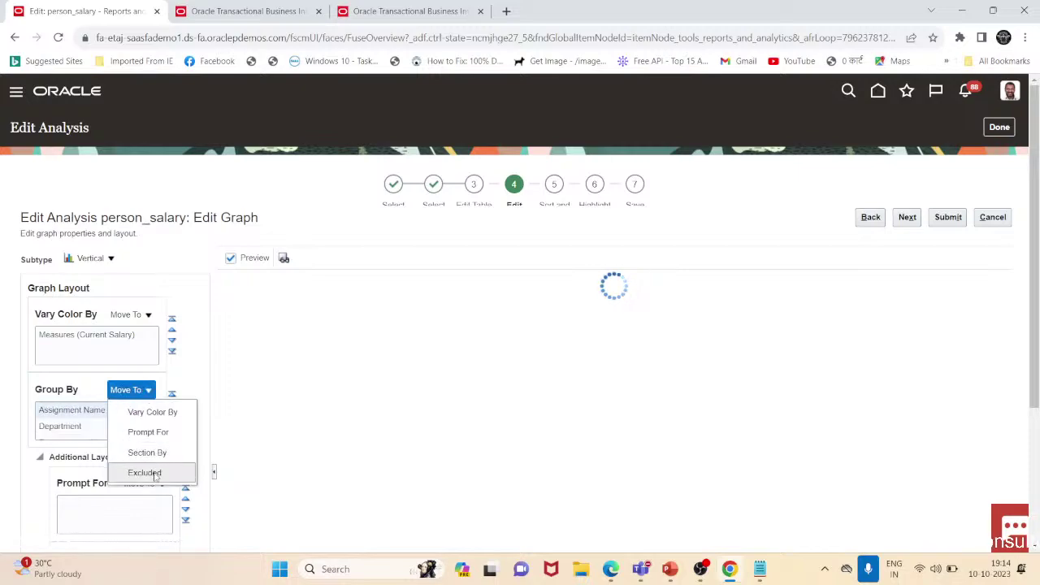
click(151, 471)
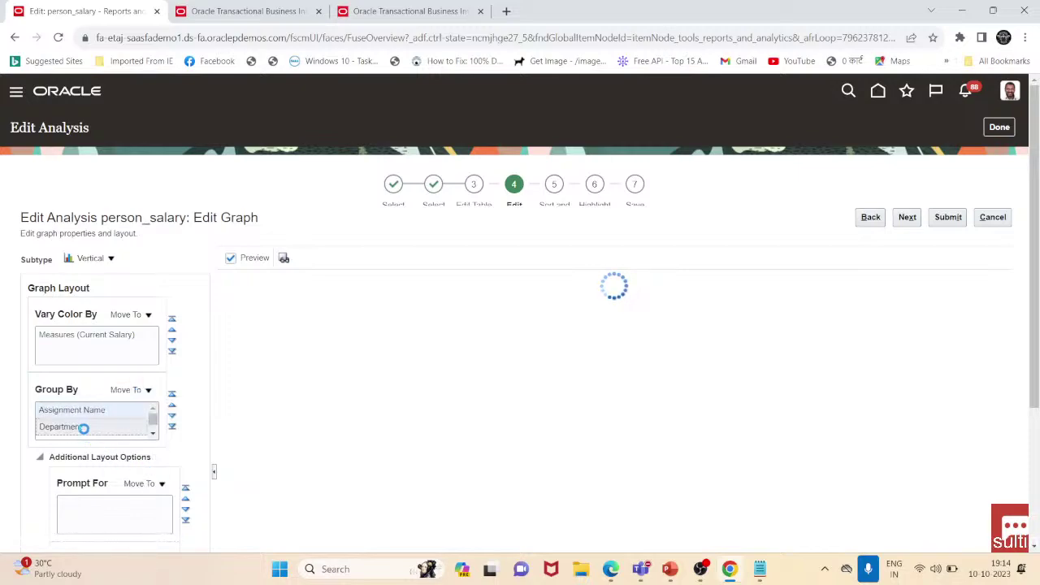
click(148, 391)
click(150, 471)
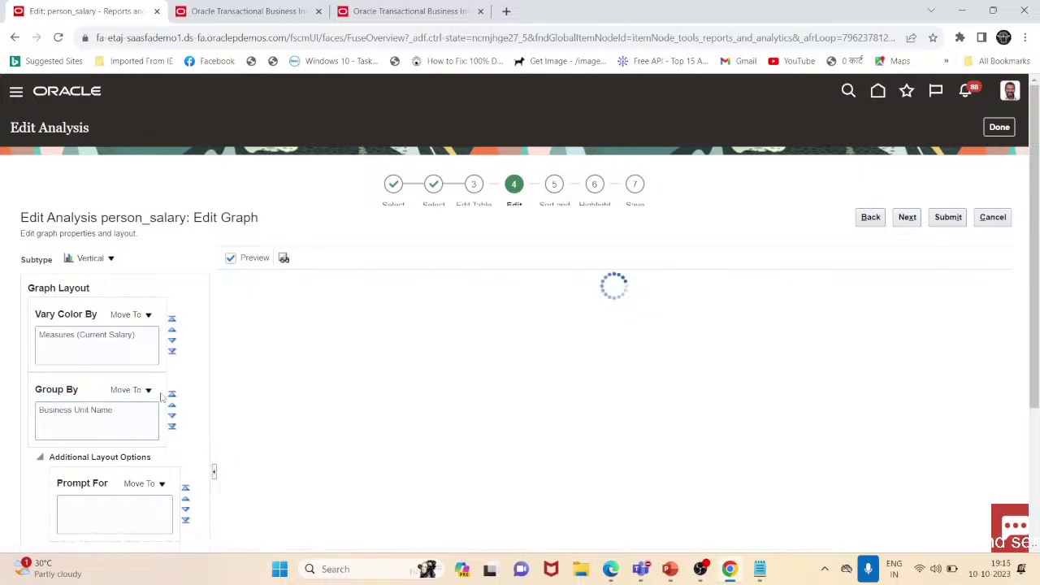
- Move the excluded Department column to Prompt For in the graph's additional layout options
scroll(988, 229, down, 2)
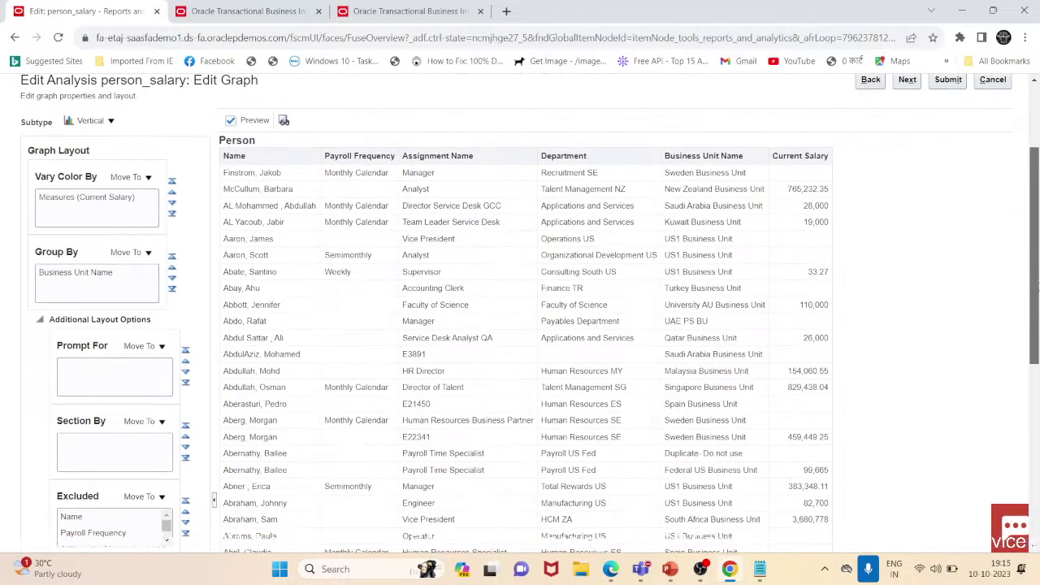
mouse_move(1036, 288)
mouse_down()
mouse_move(1036, 443)
mouse_move(1038, 305)
mouse_up()
scroll(101, 467, down, 2)
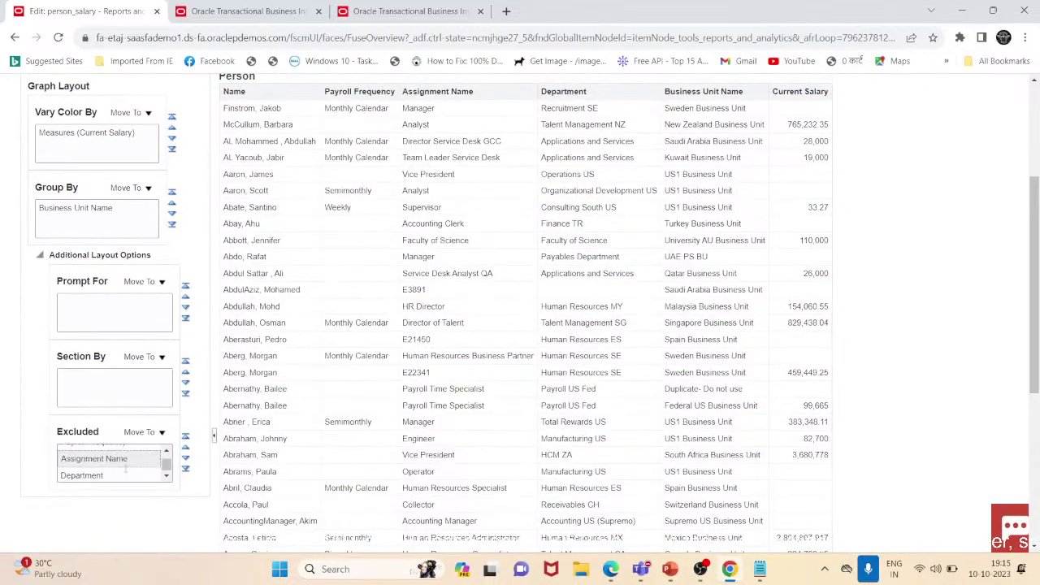
click(141, 431)
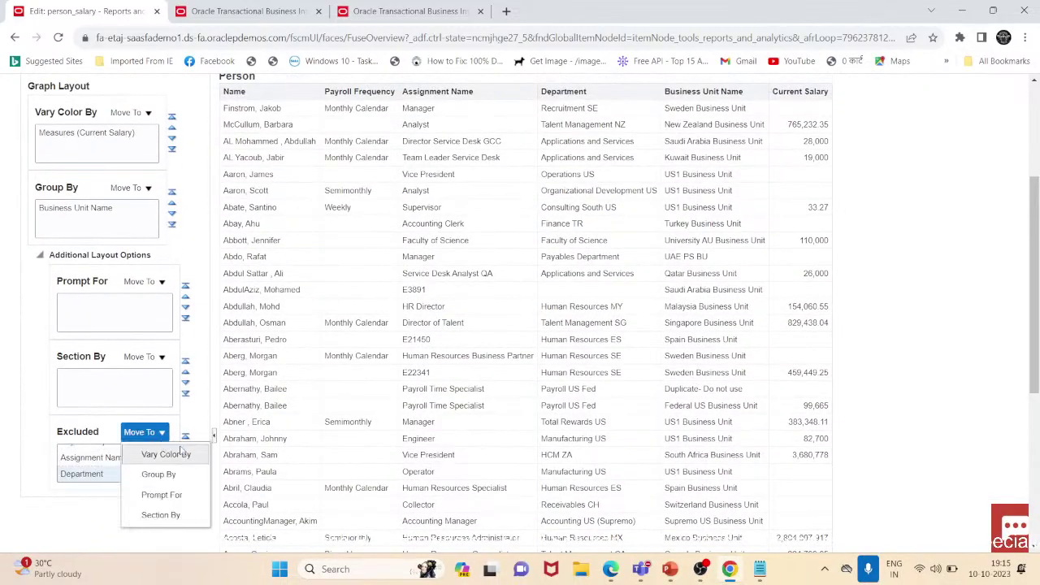
click(176, 494)
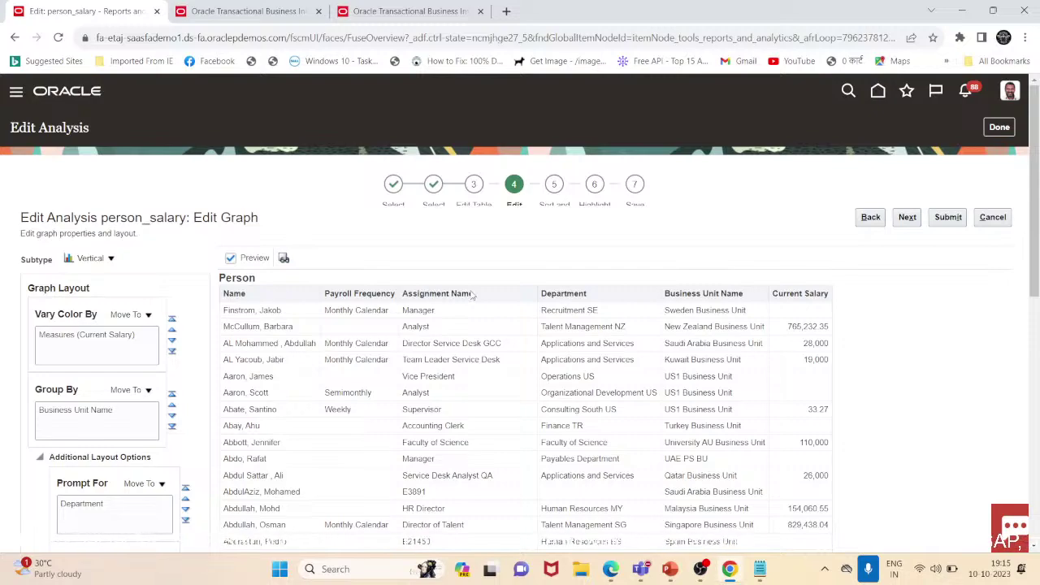
- Open the person_salary1 analysis from the BISP catalog folder and return to the Probation analysis criteria
click(258, 12)
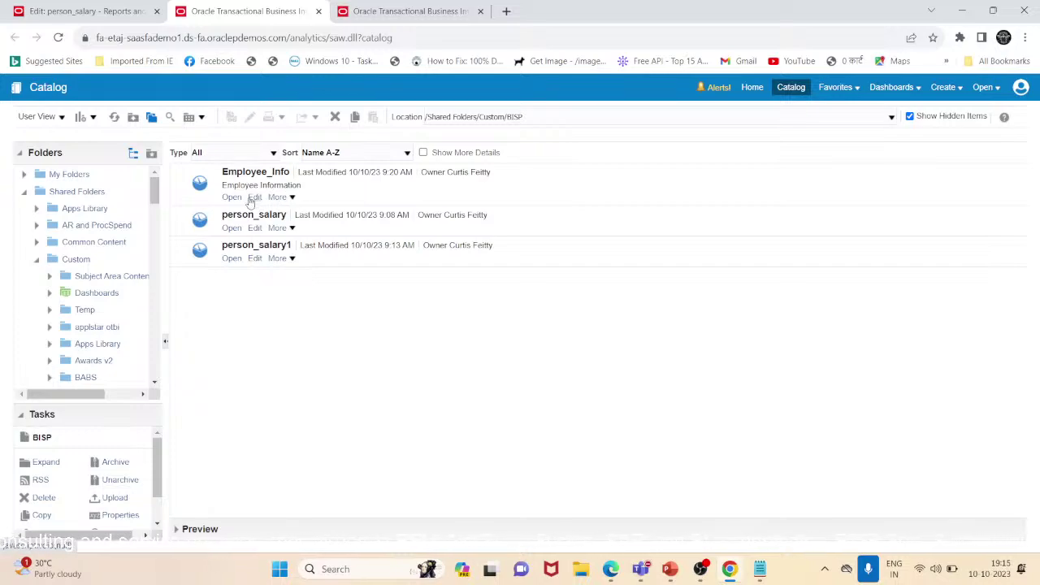
click(231, 259)
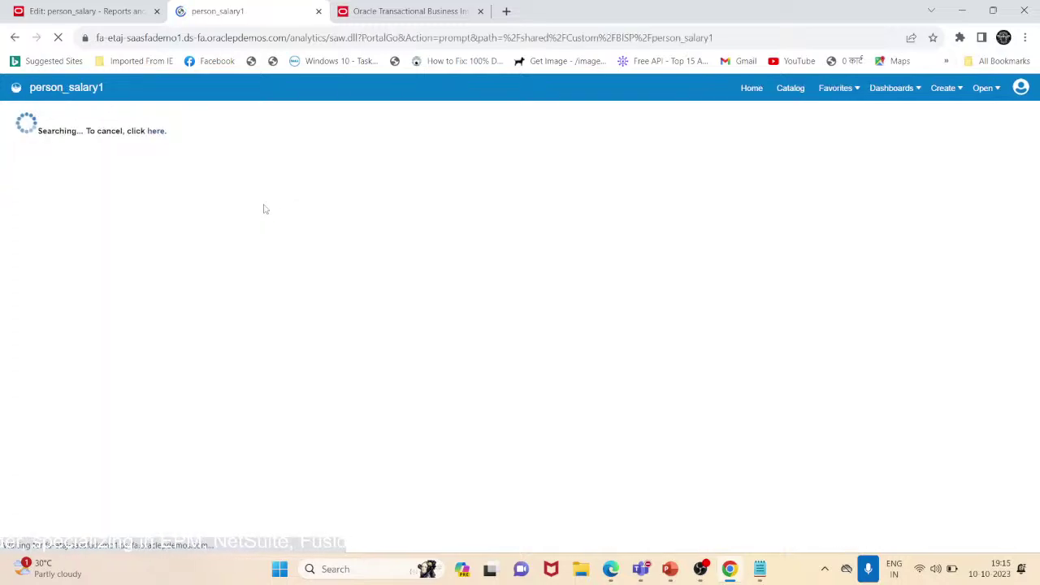
click(410, 10)
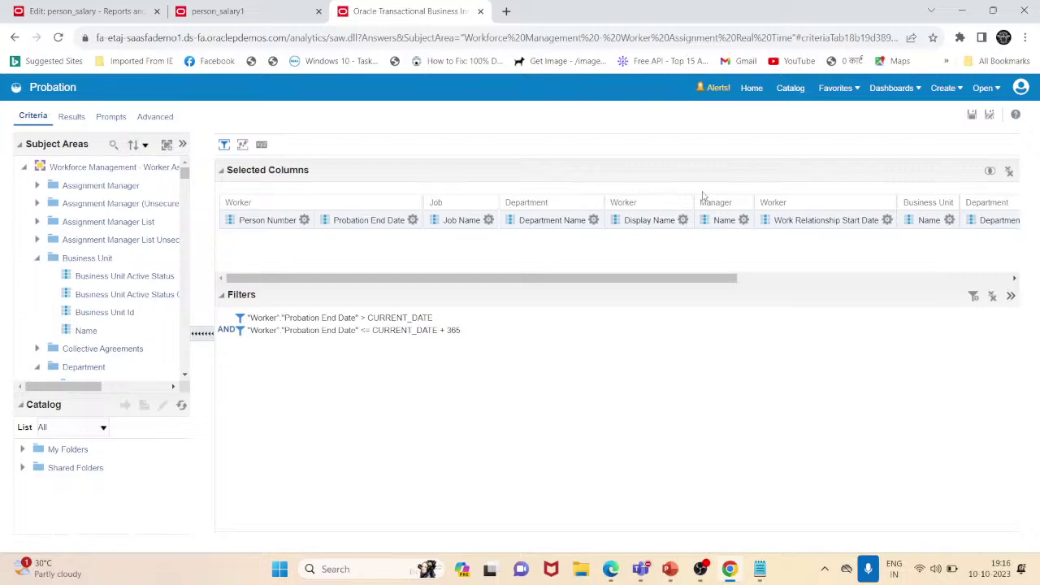
- Switch to the Webinar-2 presentation in PowerPoint to review the Agenda of the Day 02 slide, and return to Chrome
click(960, 12)
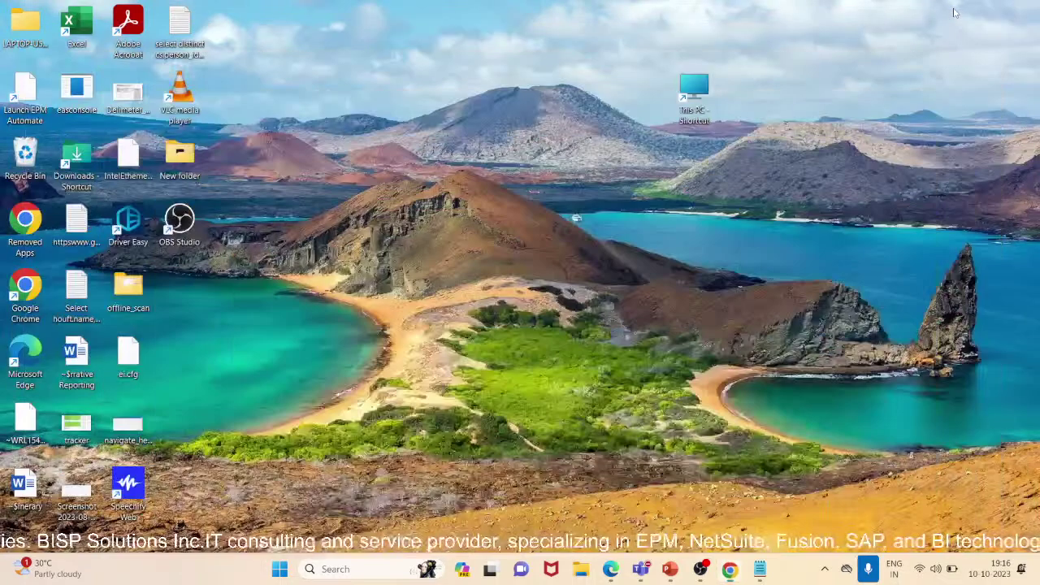
click(672, 571)
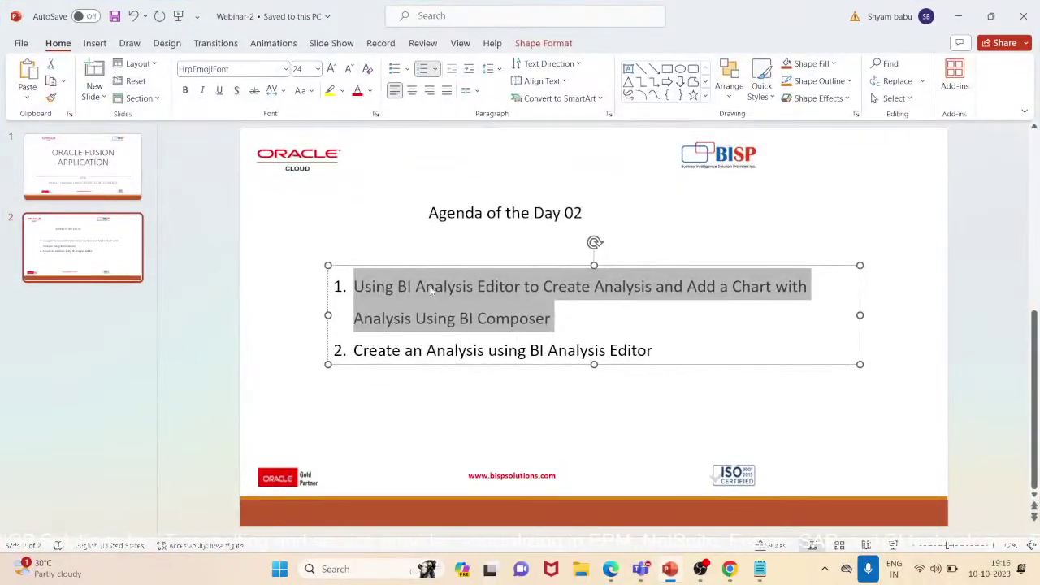
click(960, 12)
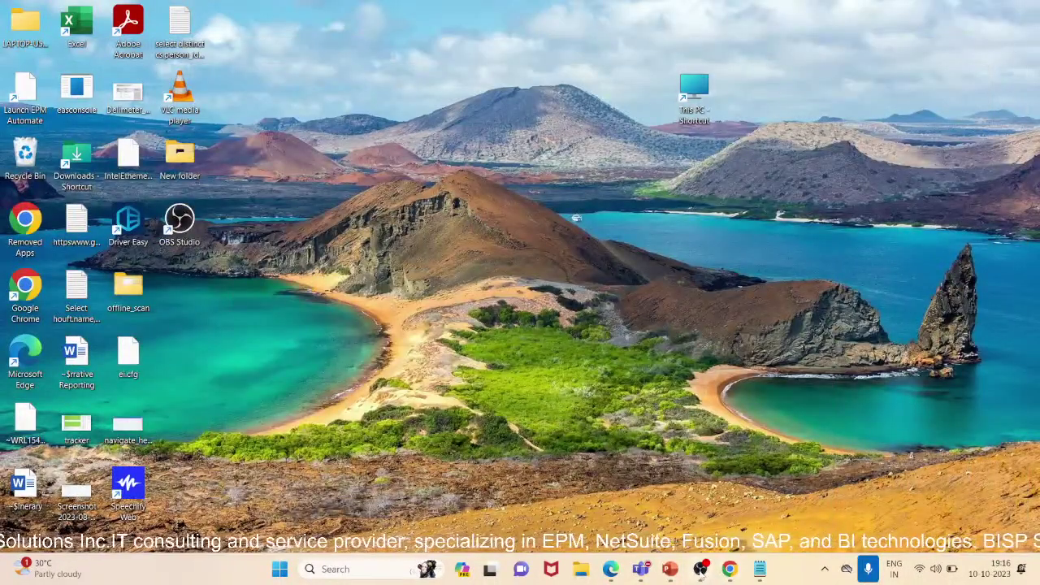
click(727, 574)
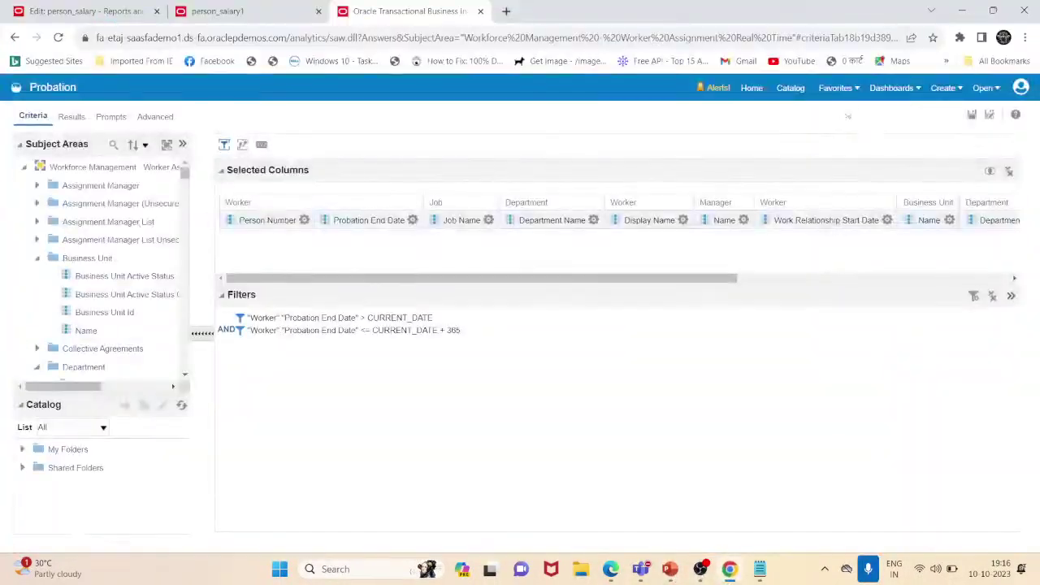
- Switch to YouTube Studio in Edge and end the live stream, confirming the stop
click(613, 570)
click(850, 70)
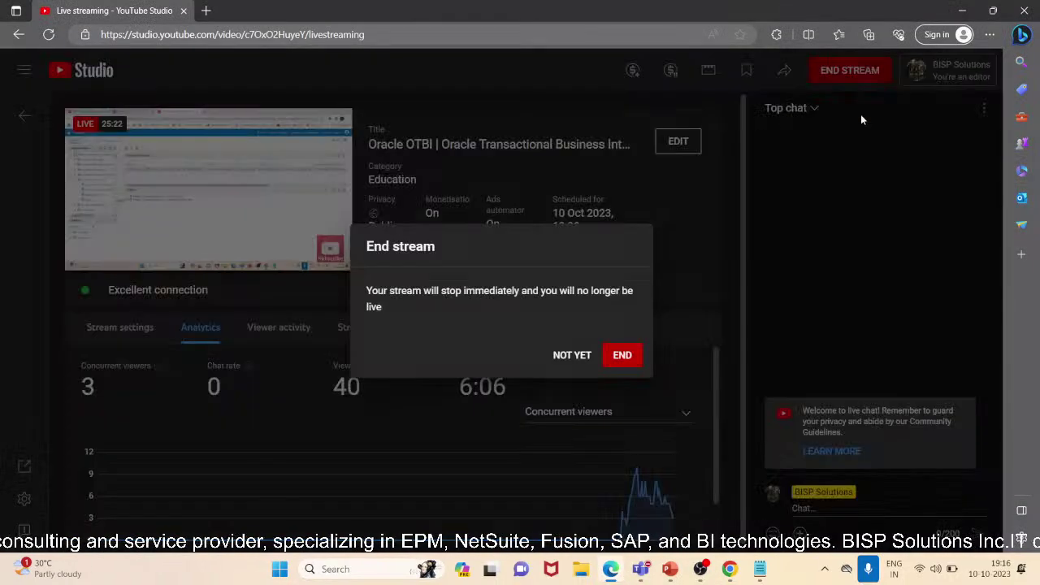
click(619, 355)
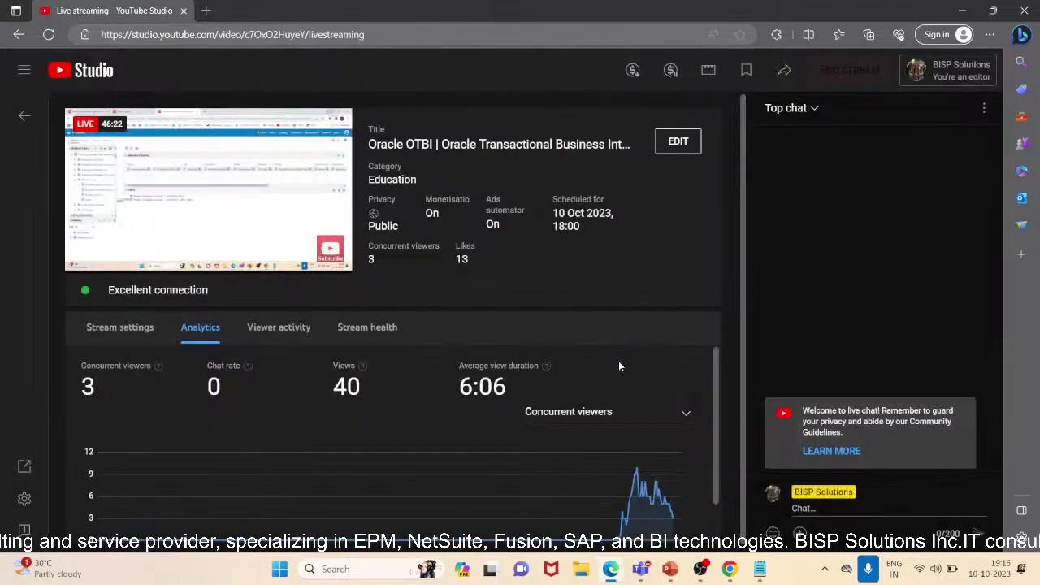